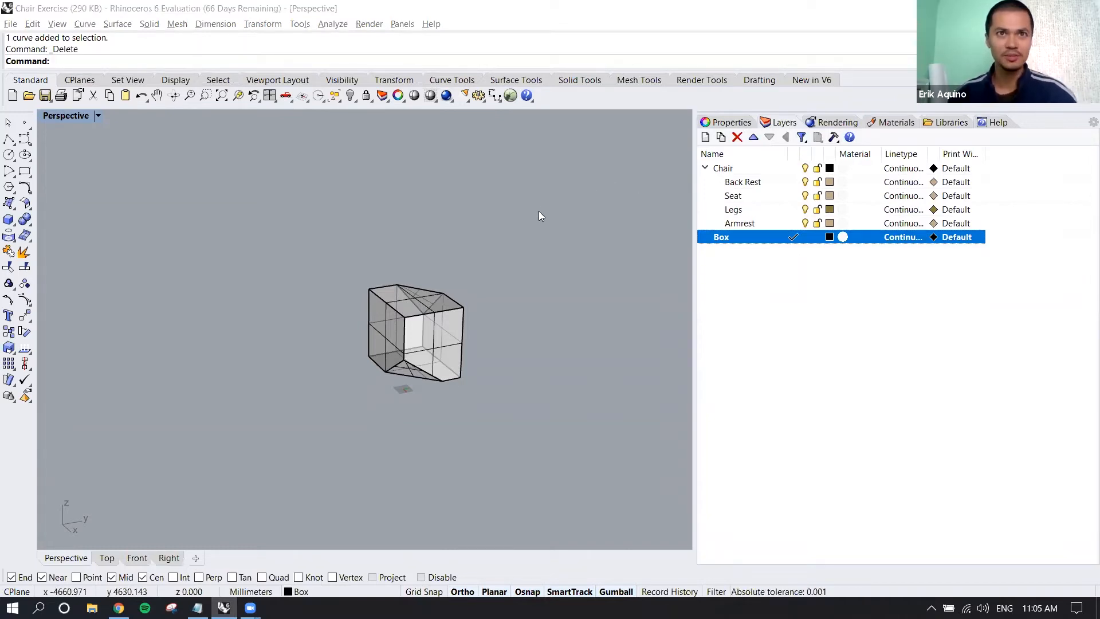
# Step: Hide the cut-corner box in the Perspective viewport so the construction plane grid is unobstructed
pyautogui.click(445, 320)
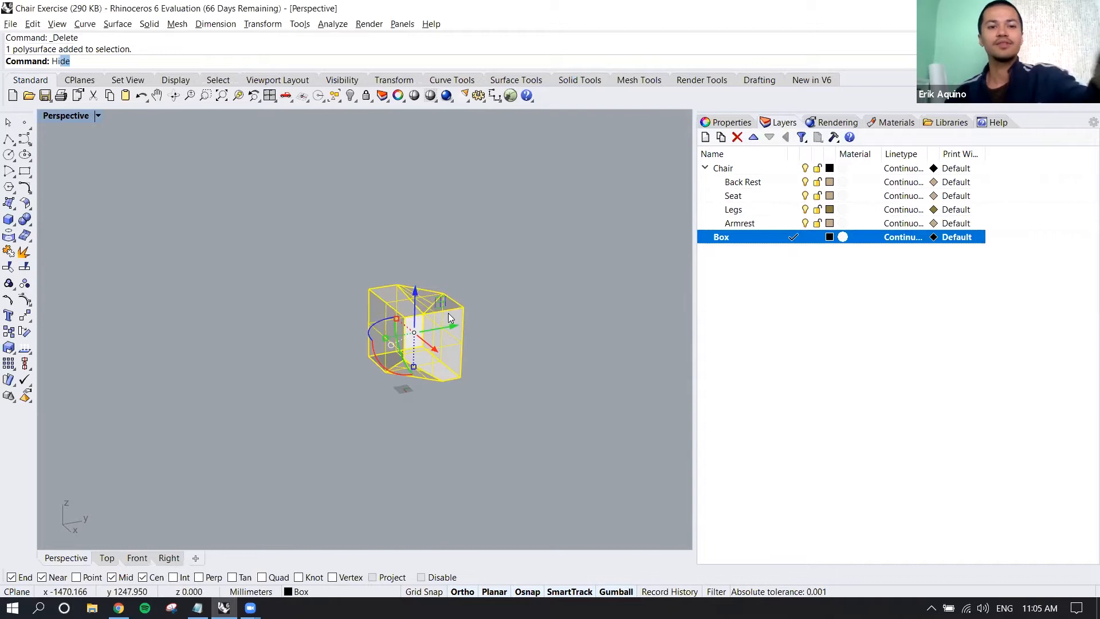
pyautogui.hotkey('ctrl', 'h')
pyautogui.scroll(5, 405, 386)
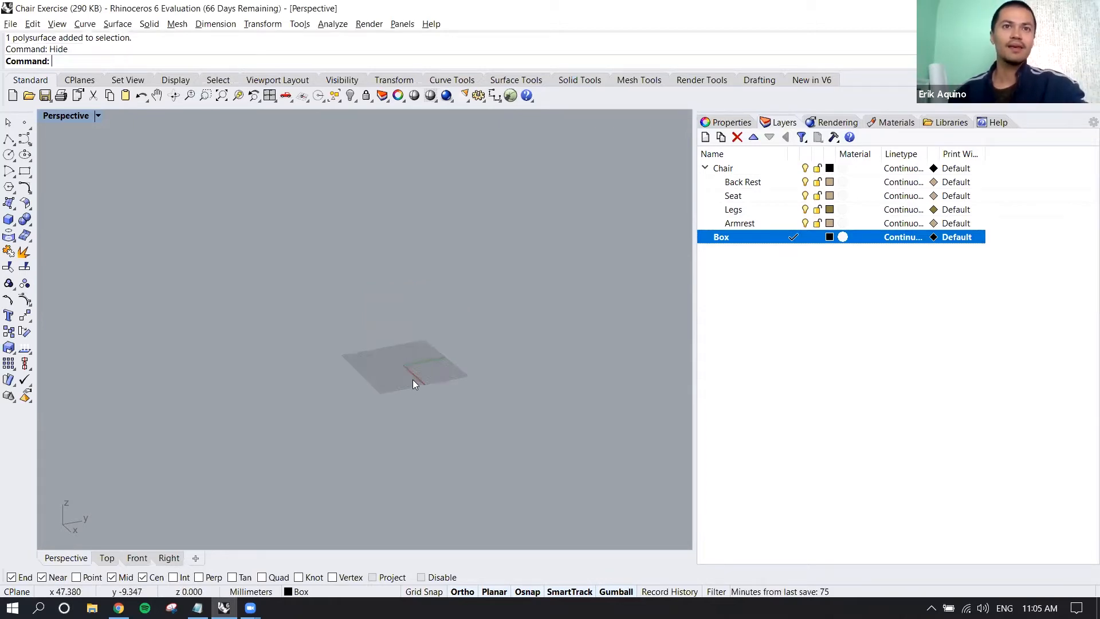
# Step: Restore the four-viewport layout from the maximized Perspective view and make the Top viewport active
pyautogui.moveTo(416, 351); pyautogui.dragTo(415, 374, button='right')
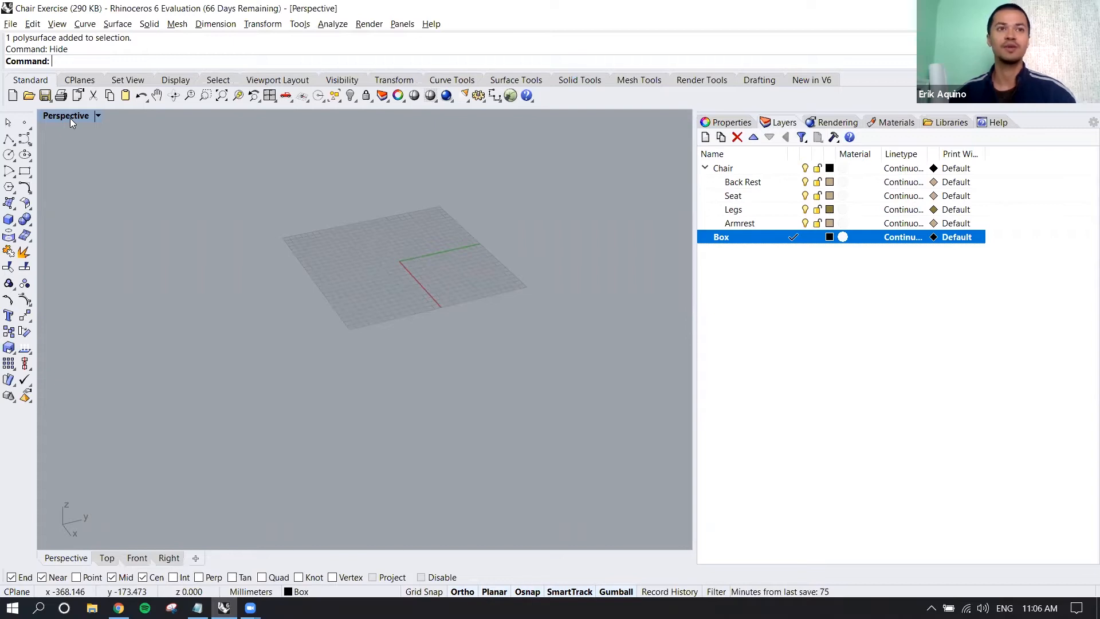
pyautogui.moveTo(365, 290); pyautogui.dragTo(302, 341, button='right')
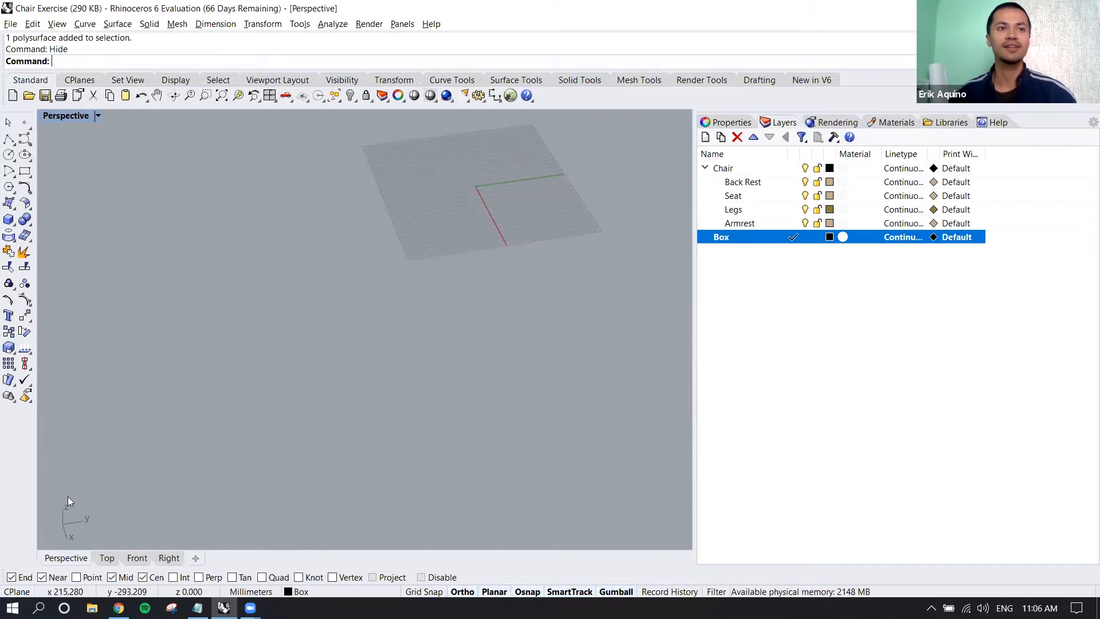
pyautogui.moveTo(366, 366); pyautogui.dragTo(399, 315, button='right')
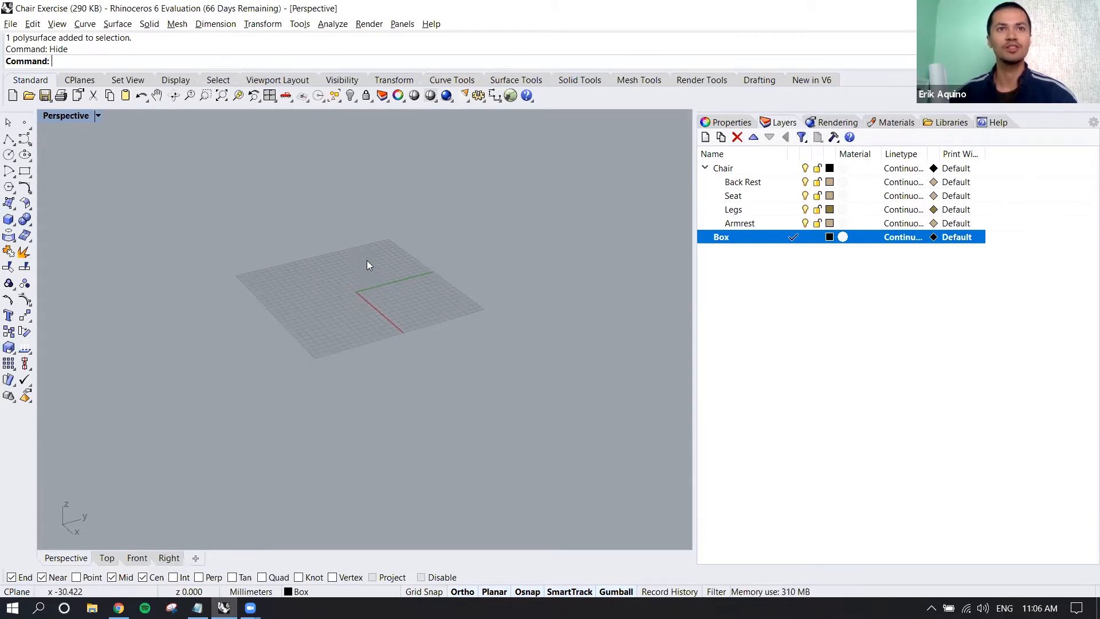
pyautogui.scroll(-3, 367, 259)
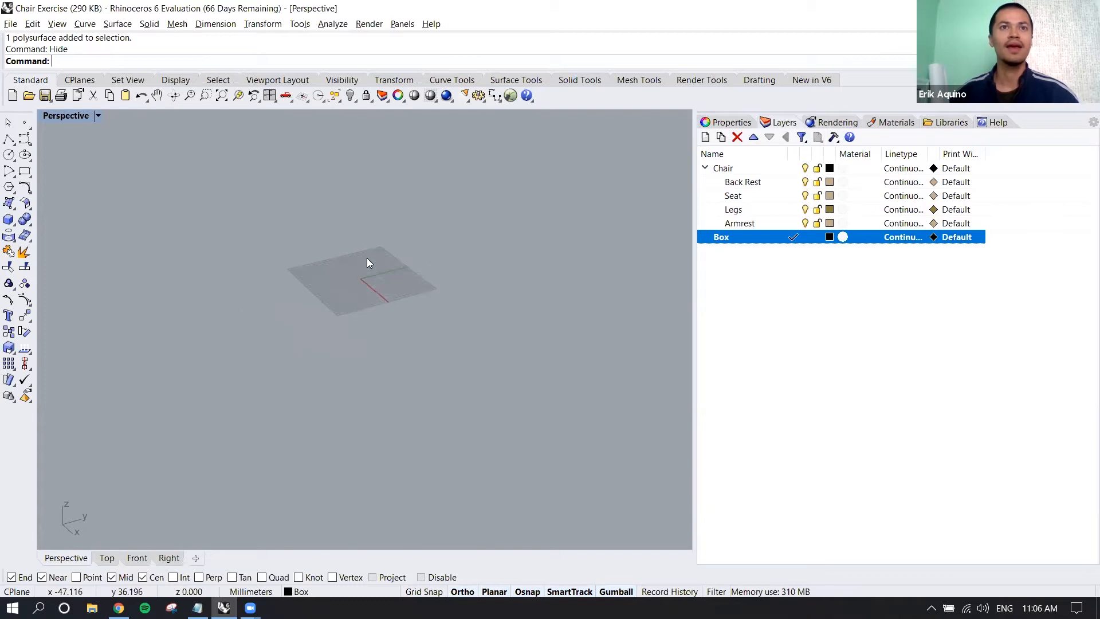
pyautogui.doubleClick(87, 118)
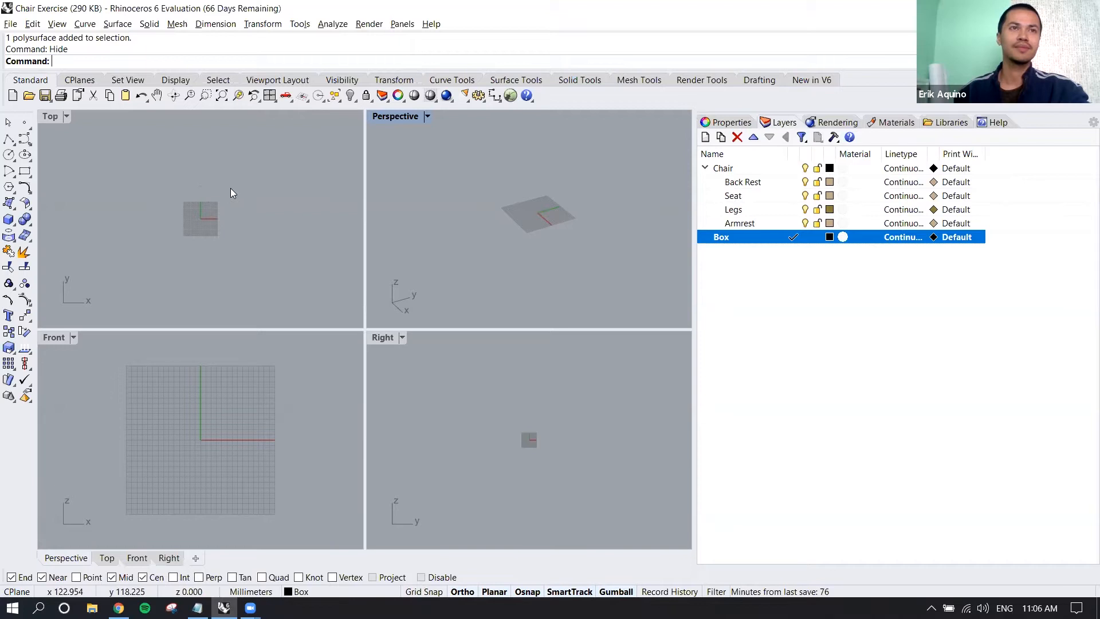
pyautogui.click(63, 131)
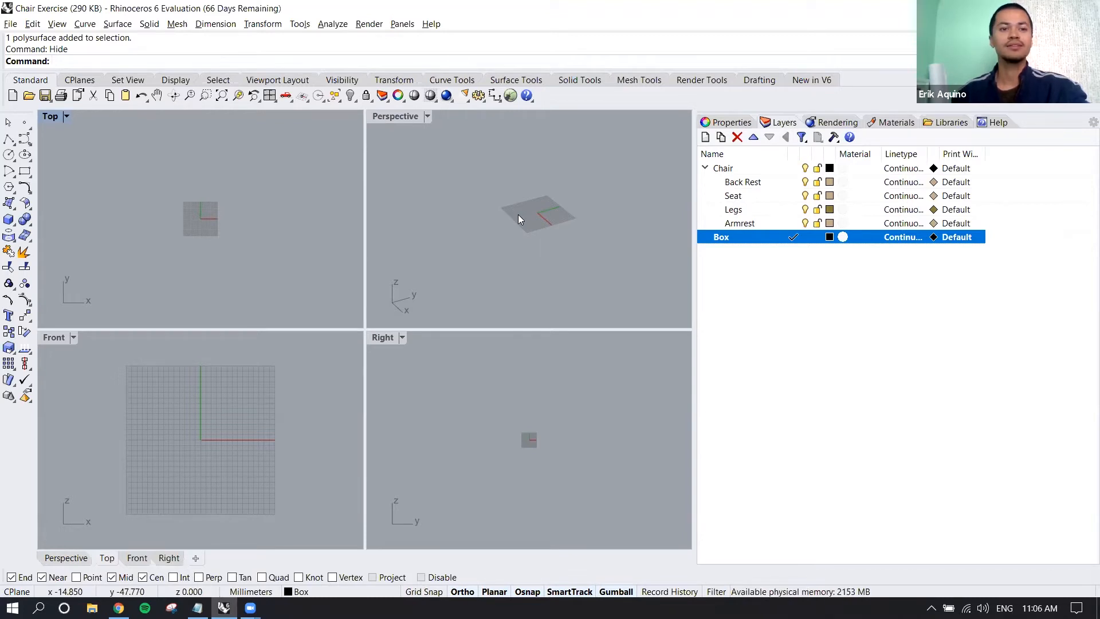
# Step: Draw a corner-to-corner rectangle on the construction plane in the Perspective viewport, enclosing the grid
pyautogui.write('Rect')
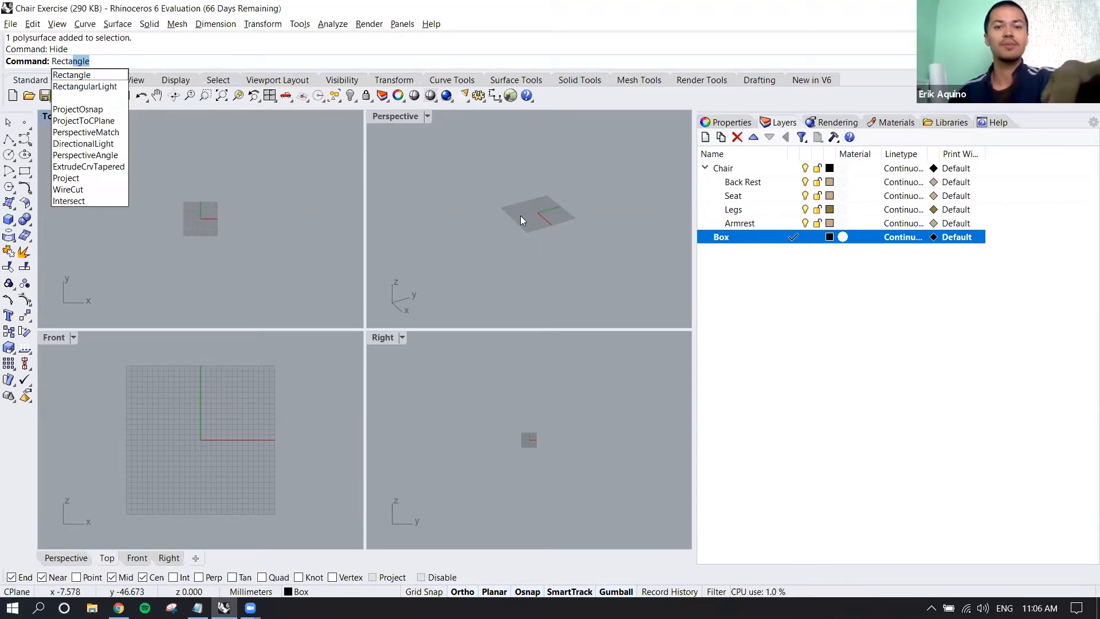
pyautogui.write('angle')
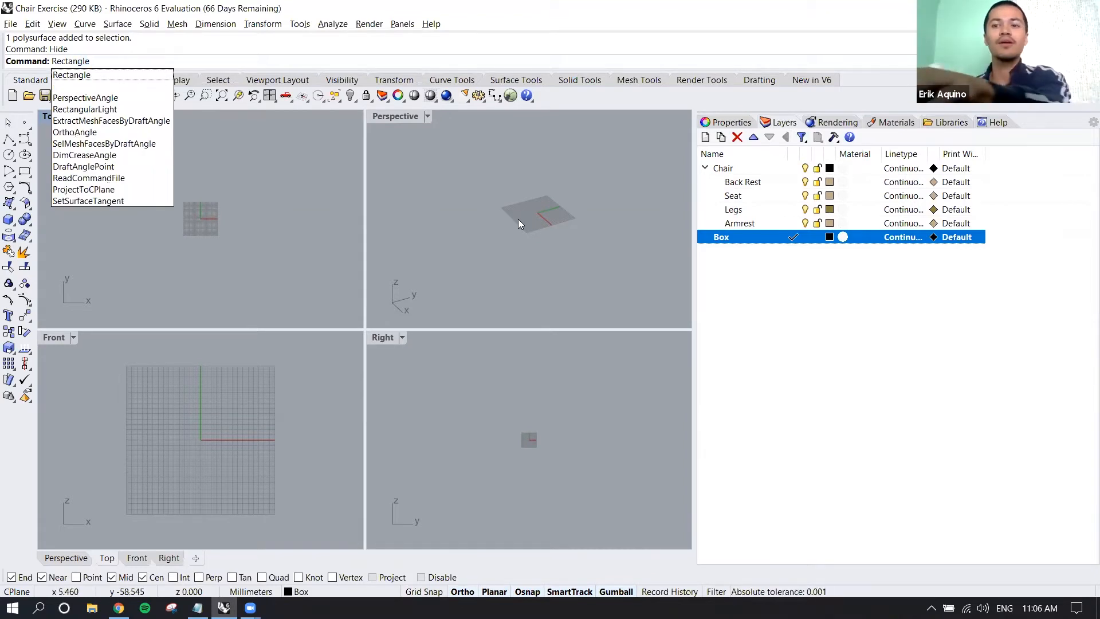
pyautogui.press('Return')
pyautogui.moveTo(541, 215); pyautogui.dragTo(537, 178, button='right')
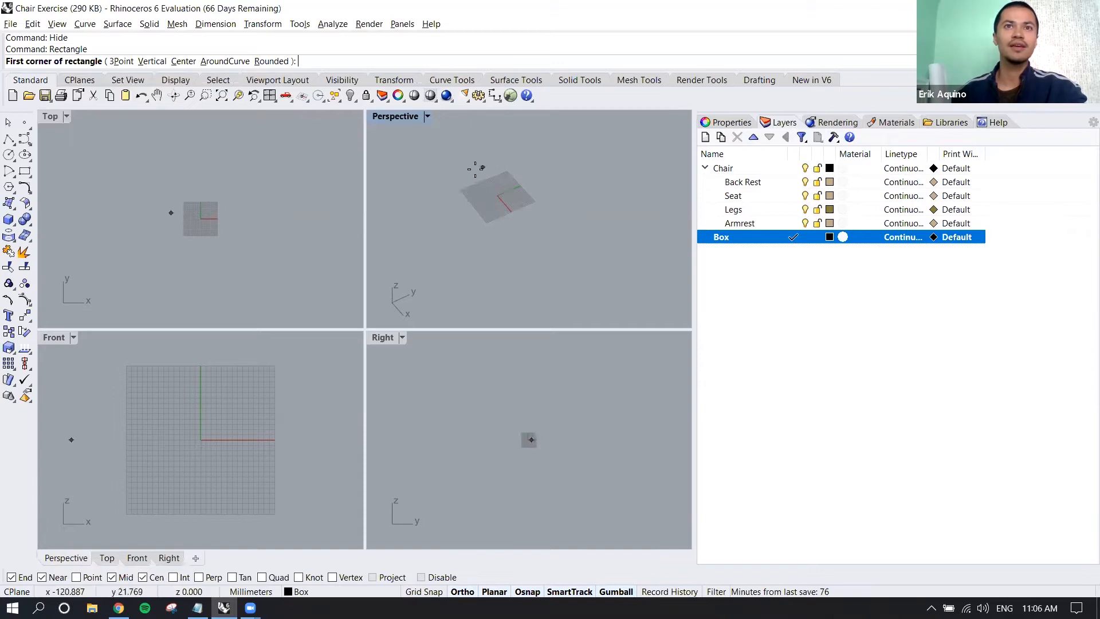
pyautogui.moveTo(465, 178); pyautogui.dragTo(466, 230, button='right')
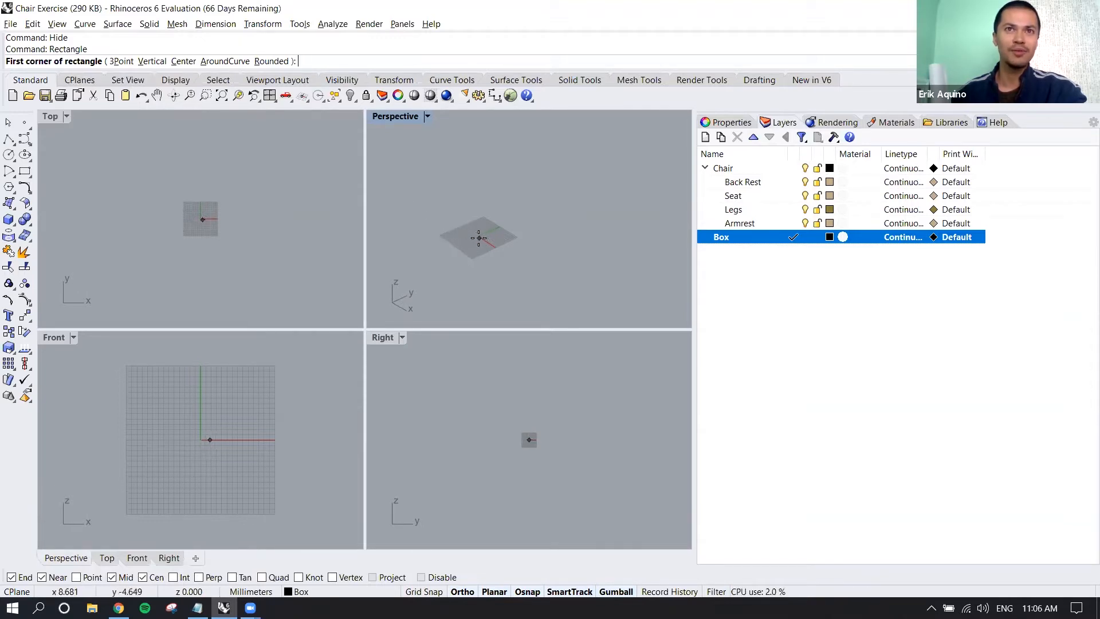
pyautogui.click(400, 214)
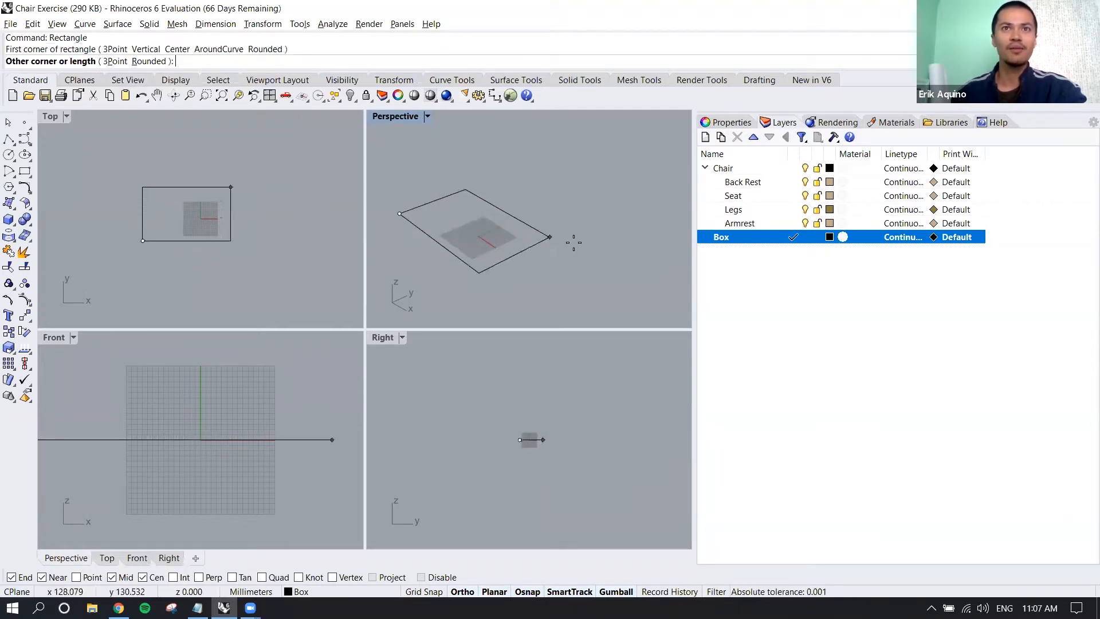
pyautogui.click(629, 239)
# Step: Delete the rectangle drawn around the grid
pyautogui.moveTo(574, 248); pyautogui.dragTo(550, 267, button='right')
pyautogui.scroll(-5, 550, 267)
pyautogui.scroll(3, 551, 281)
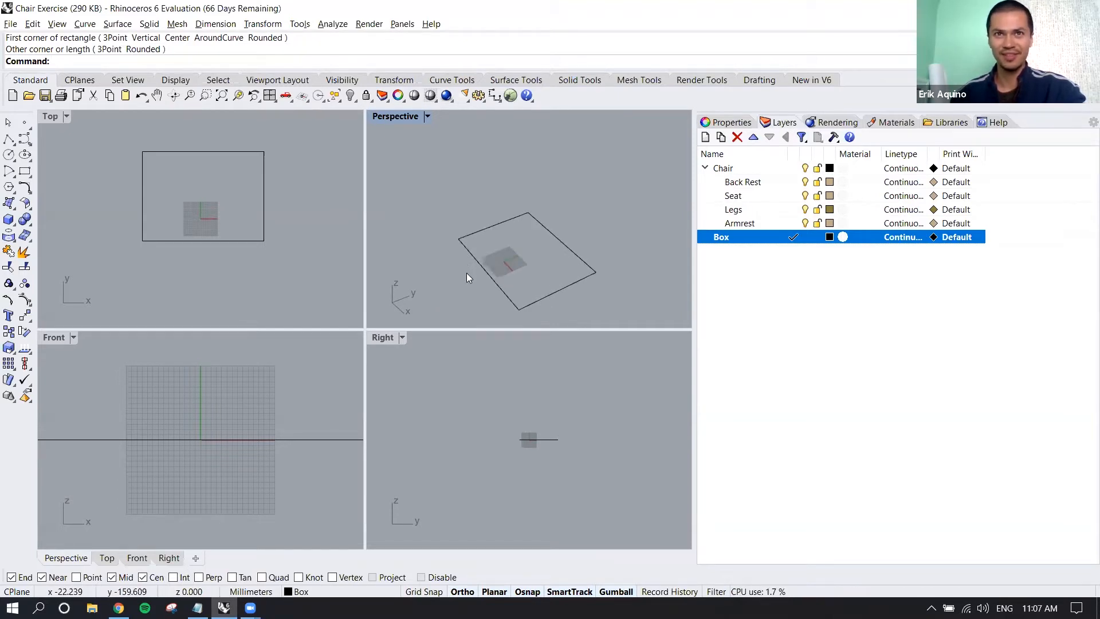
pyautogui.click(479, 265)
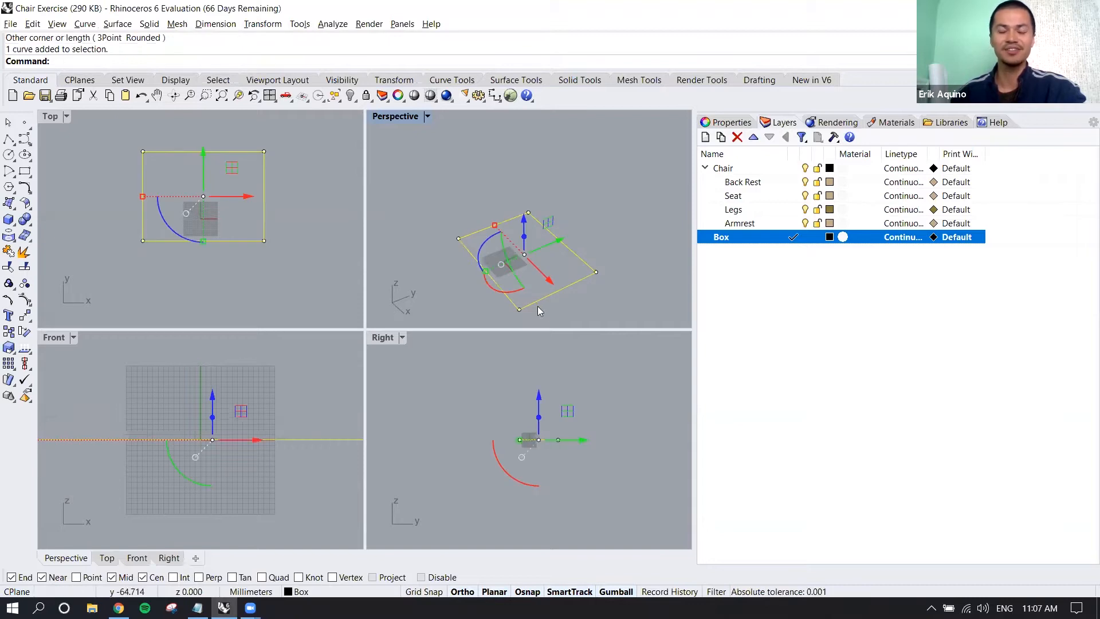
pyautogui.press('Delete')
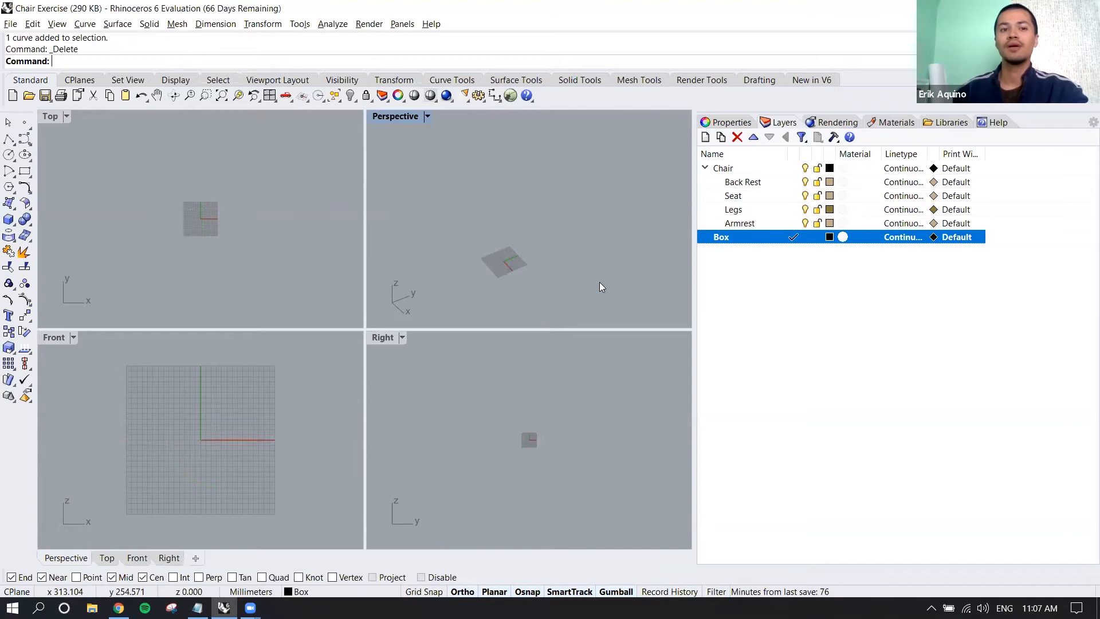
# Step: Show all hidden objects and hide the chair parts again, leaving only the cut-corner box displayed
pyautogui.write('Show')
pyautogui.press('Return')
pyautogui.click(599, 285)
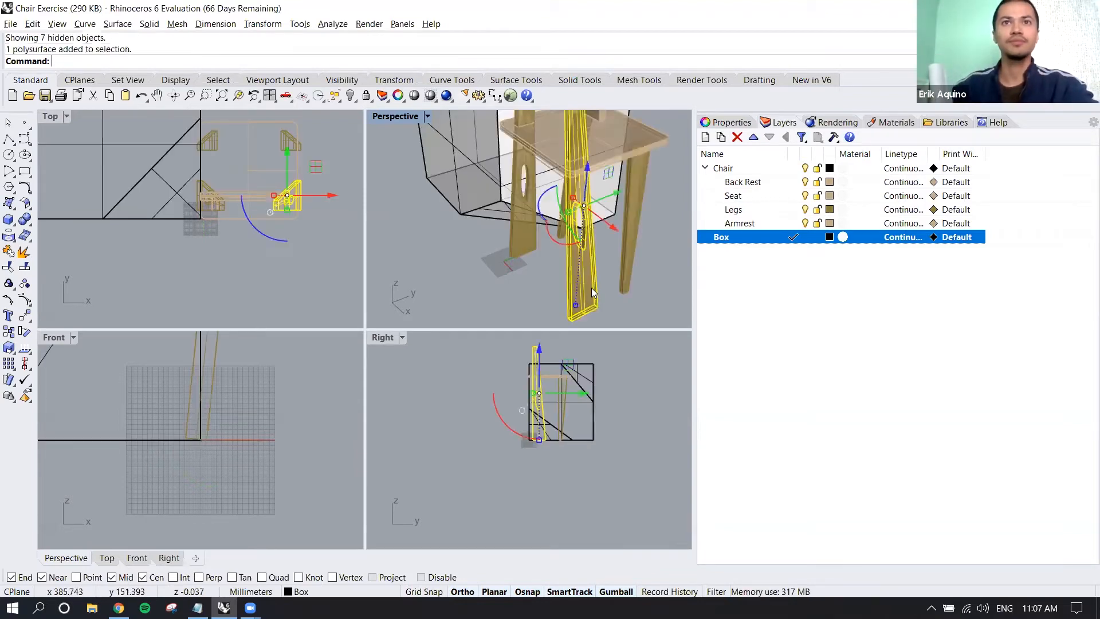
pyautogui.scroll(-5, 591, 288)
pyautogui.press('Escape')
pyautogui.moveTo(565, 210); pyautogui.dragTo(648, 312)
pyautogui.hotkey('ctrl', 'h')
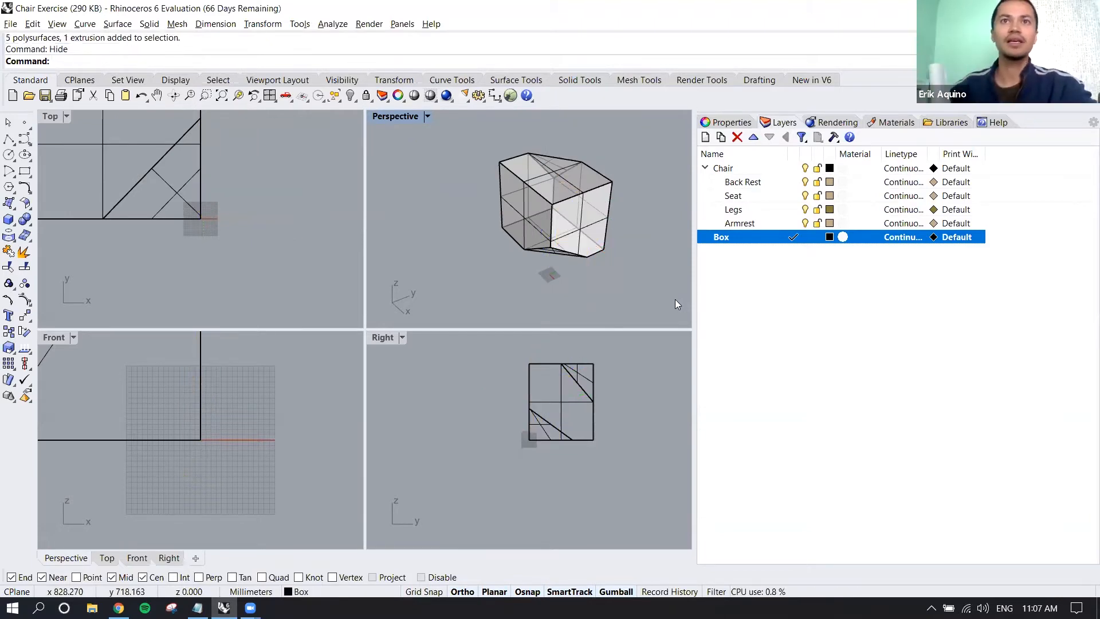
# Step: Examine the slanted faces at the box's cut corners from several angles in the Perspective viewport
pyautogui.moveTo(456, 245); pyautogui.dragTo(543, 241, button='right')
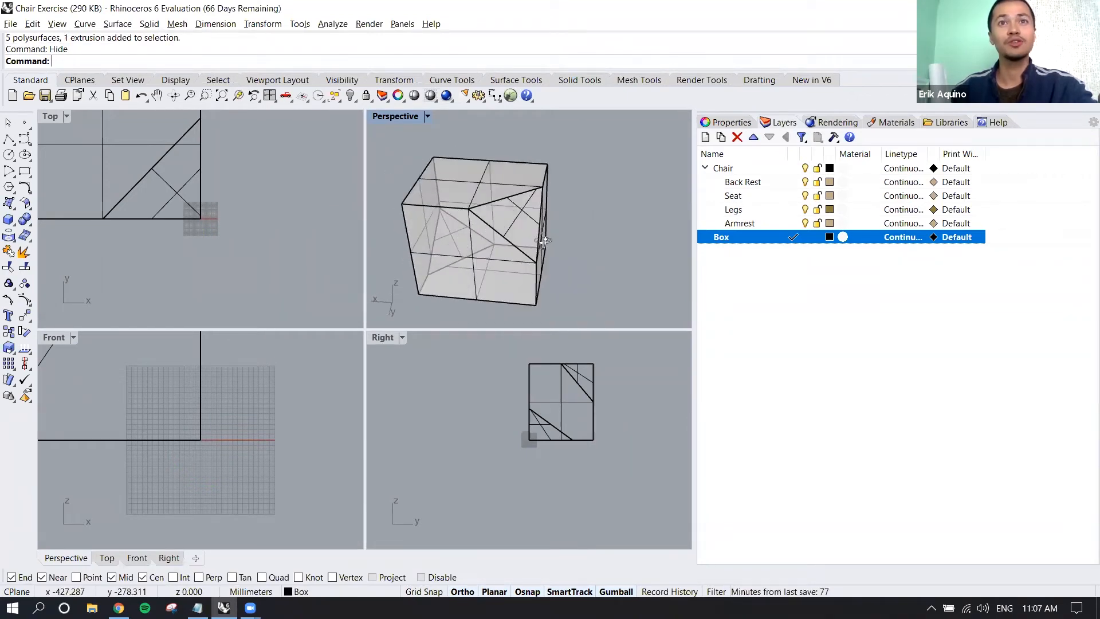
pyautogui.scroll(5, 522, 232)
pyautogui.scroll(2, 523, 227)
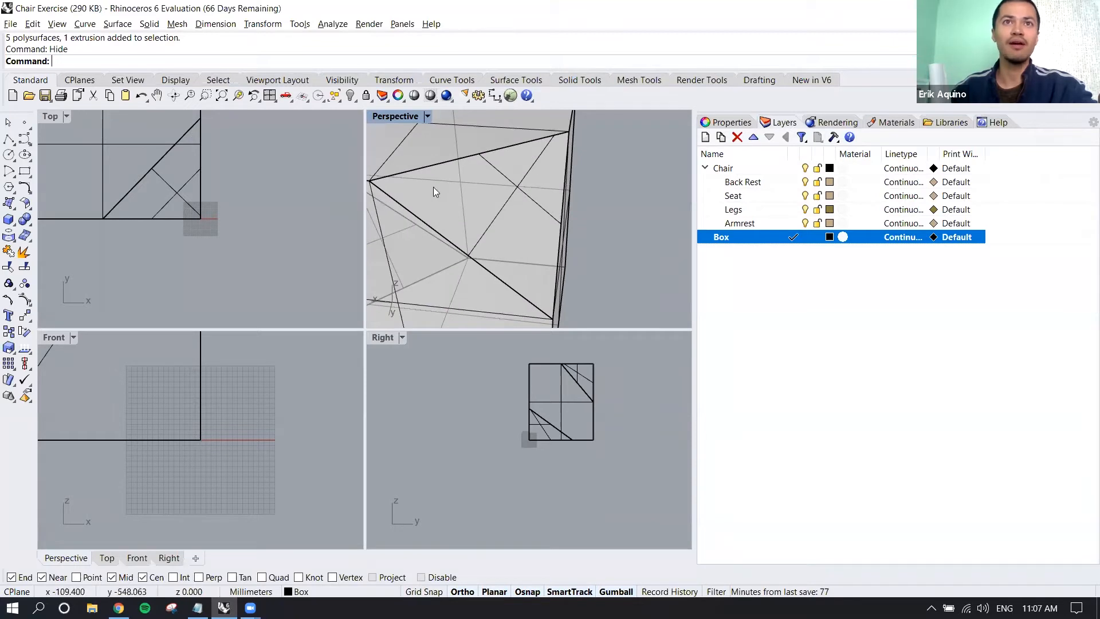
pyautogui.scroll(-7, 556, 161)
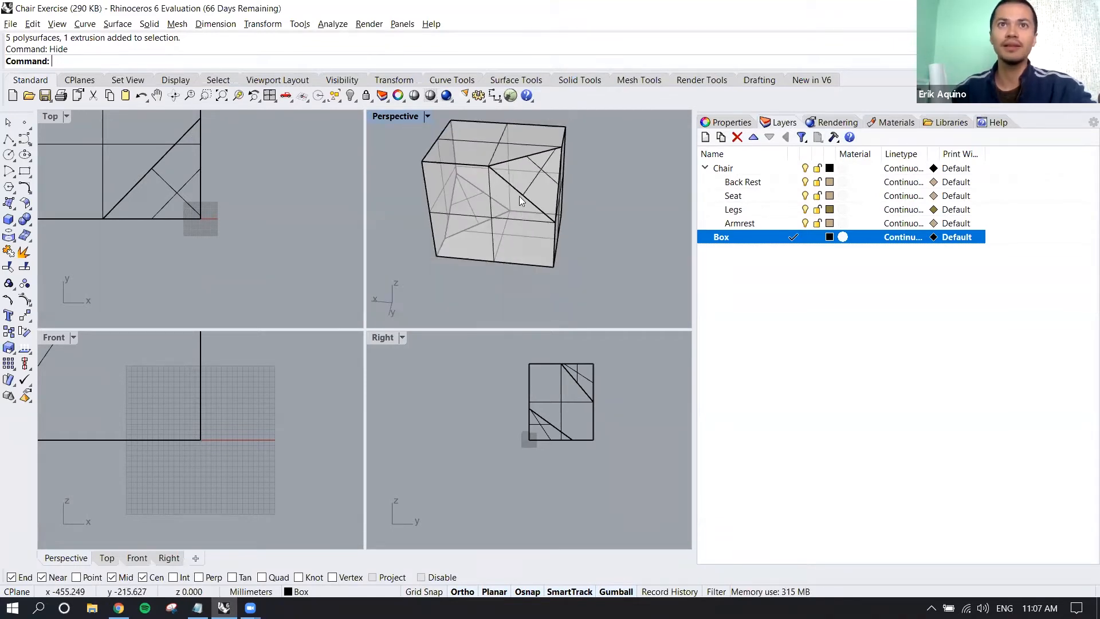
pyautogui.moveTo(491, 214); pyautogui.dragTo(525, 148, button='right')
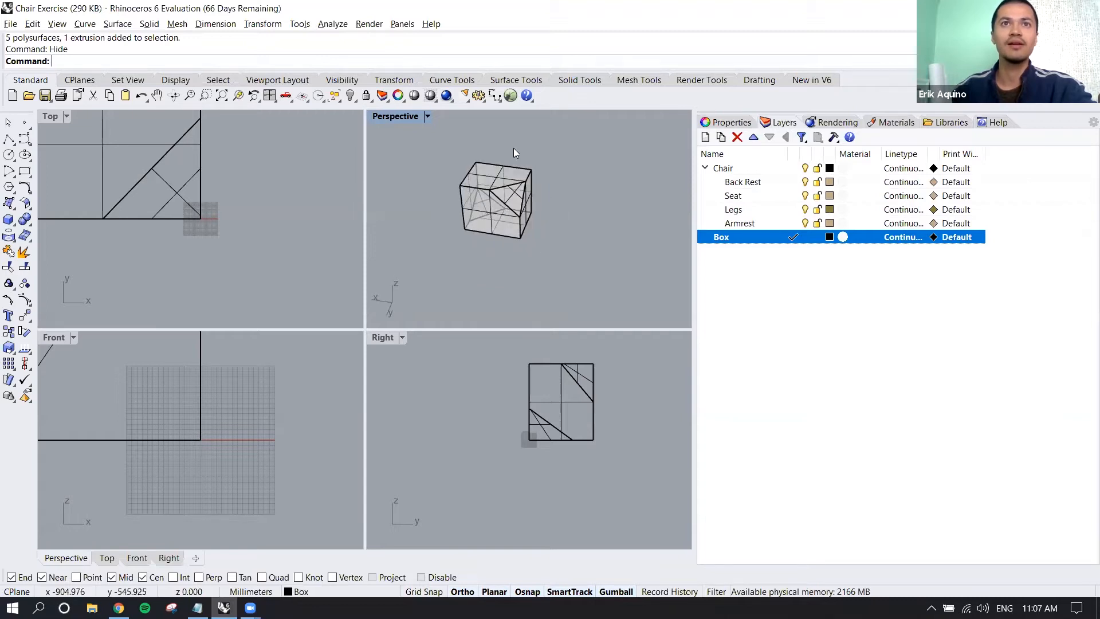
pyautogui.scroll(5, 487, 208)
pyautogui.moveTo(487, 208); pyautogui.dragTo(533, 235, button='right')
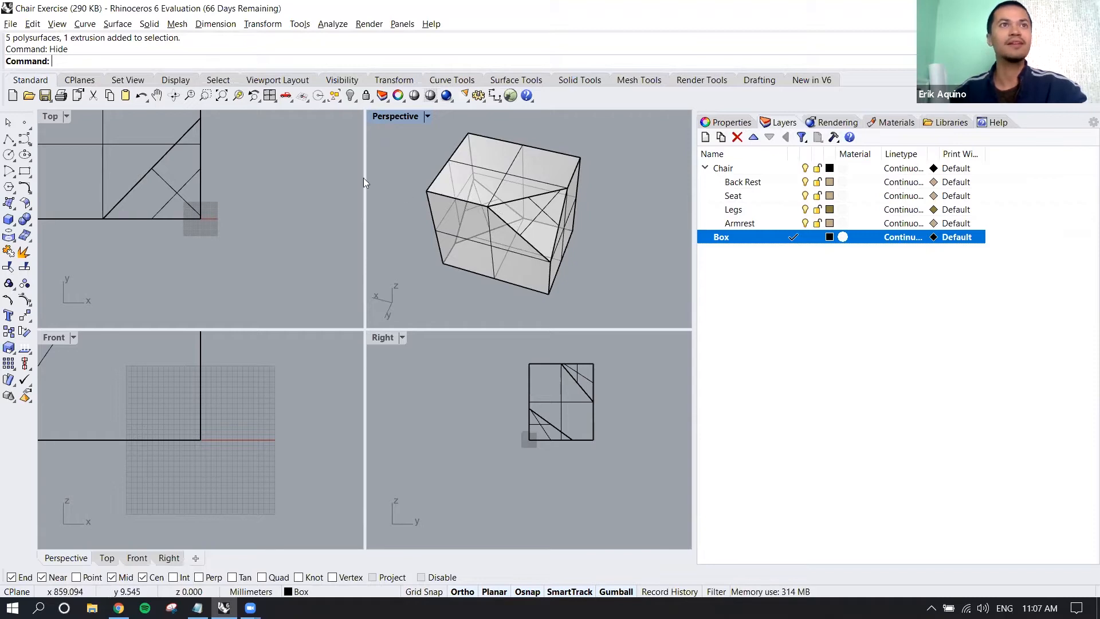
# Step: Set the construction plane to World Top and finally to World Front, examining the upright grid beside the box
pyautogui.click(89, 82)
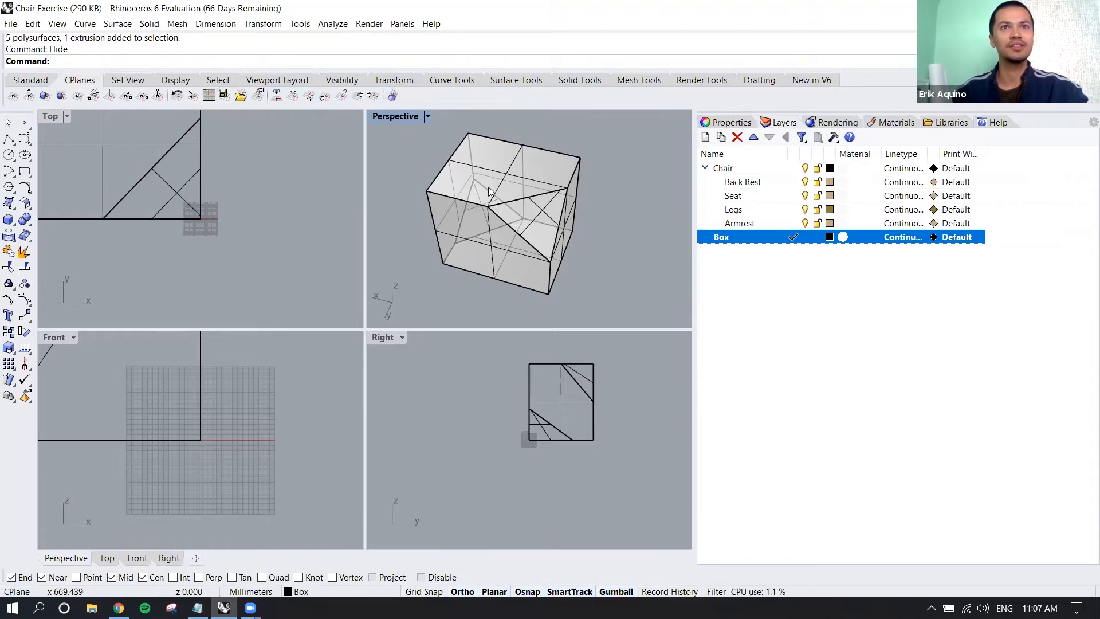
pyautogui.scroll(-4, 479, 174)
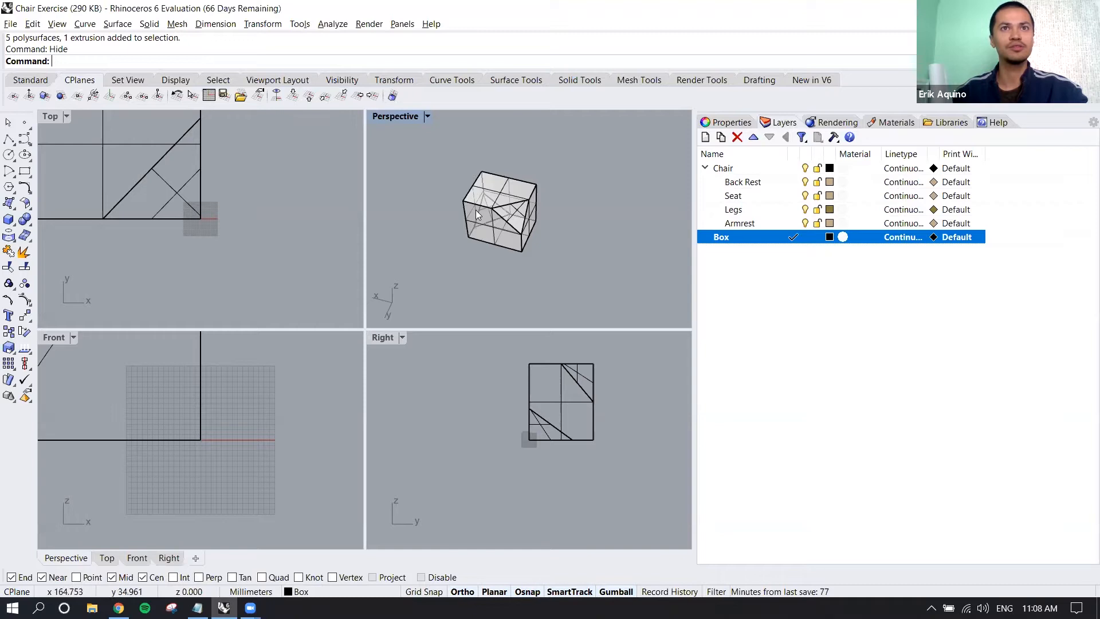
pyautogui.scroll(-2, 476, 209)
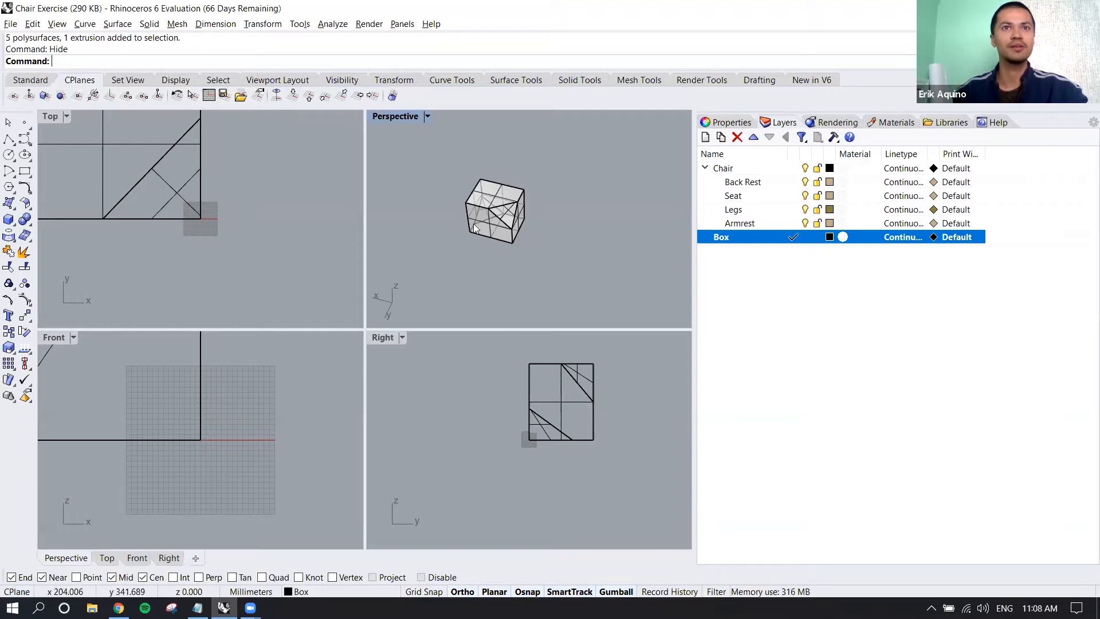
pyautogui.click(294, 97)
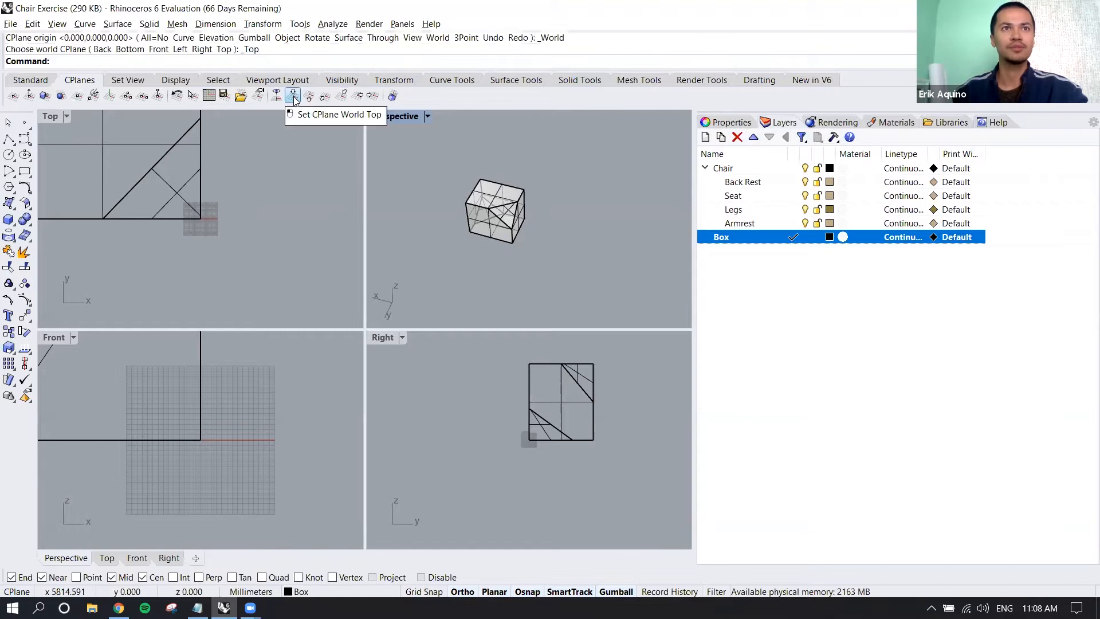
pyautogui.click(326, 98)
pyautogui.scroll(3, 492, 247)
pyautogui.moveTo(541, 189); pyautogui.dragTo(483, 209, button='right')
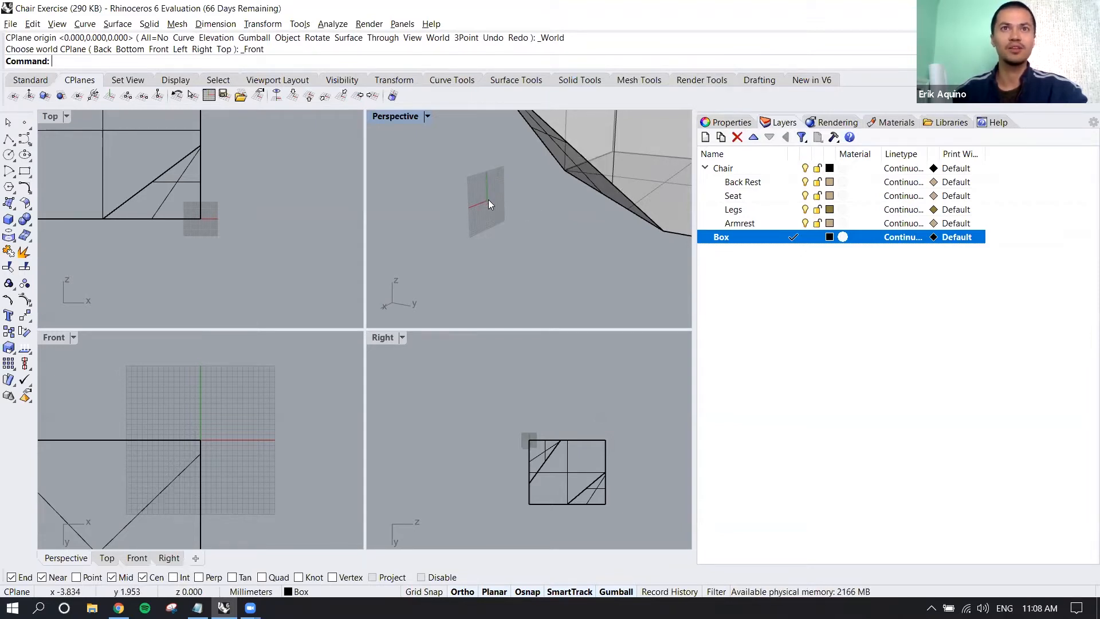
pyautogui.moveTo(485, 171); pyautogui.dragTo(484, 164, button='right')
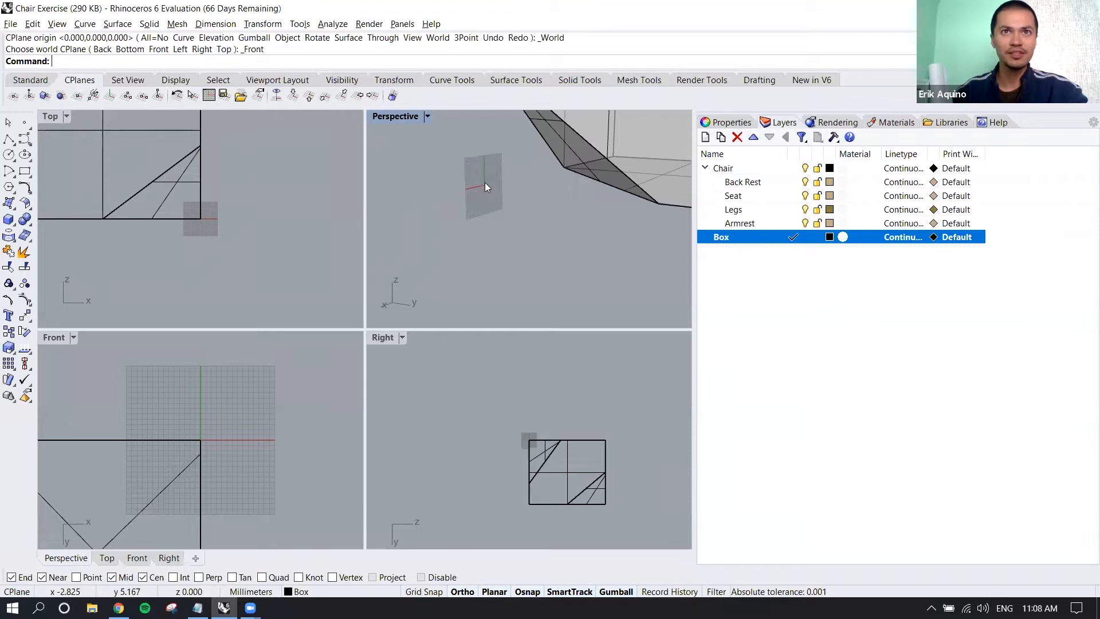
pyautogui.moveTo(485, 182); pyautogui.dragTo(494, 198, button='right')
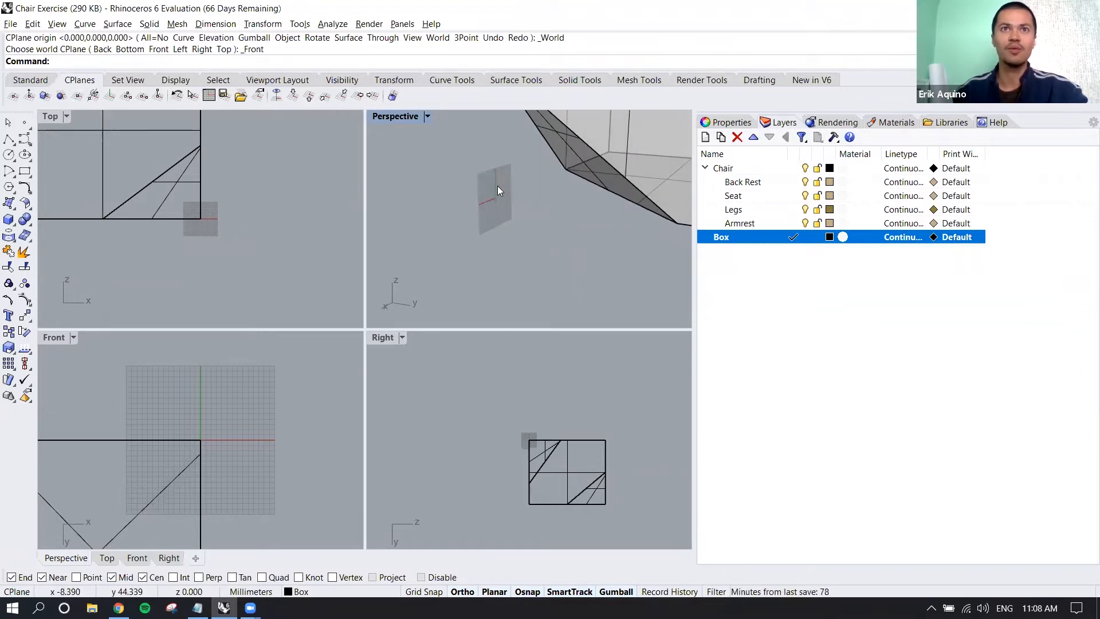
pyautogui.moveTo(480, 205); pyautogui.dragTo(474, 215, button='right')
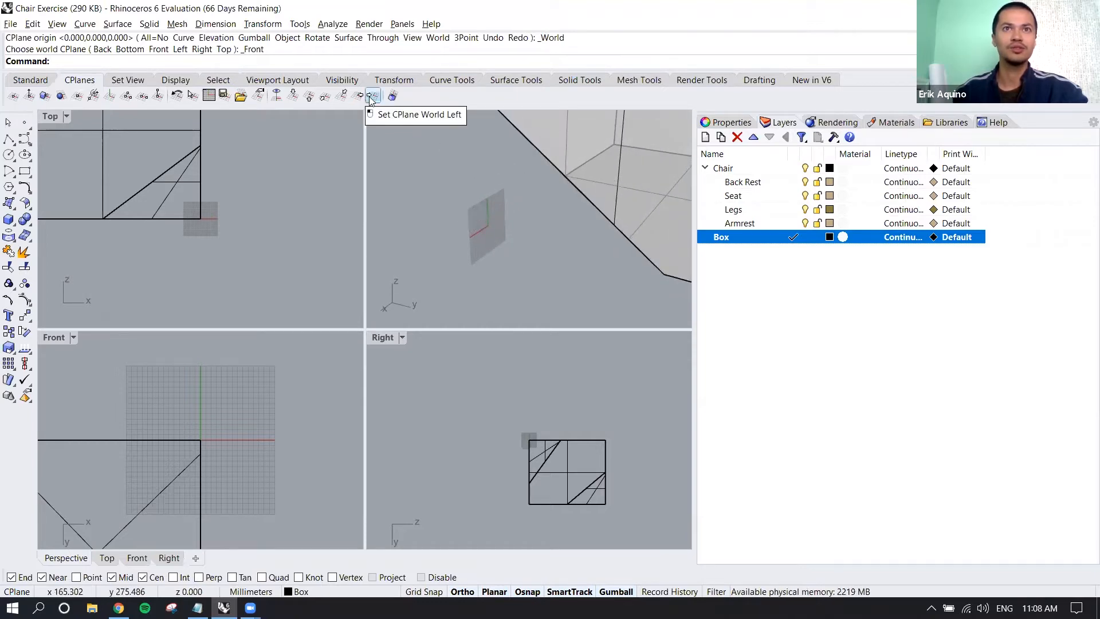
# Step: Switch the construction plane to World Left, World Right and World Back, and return it to World Front
pyautogui.click(371, 96)
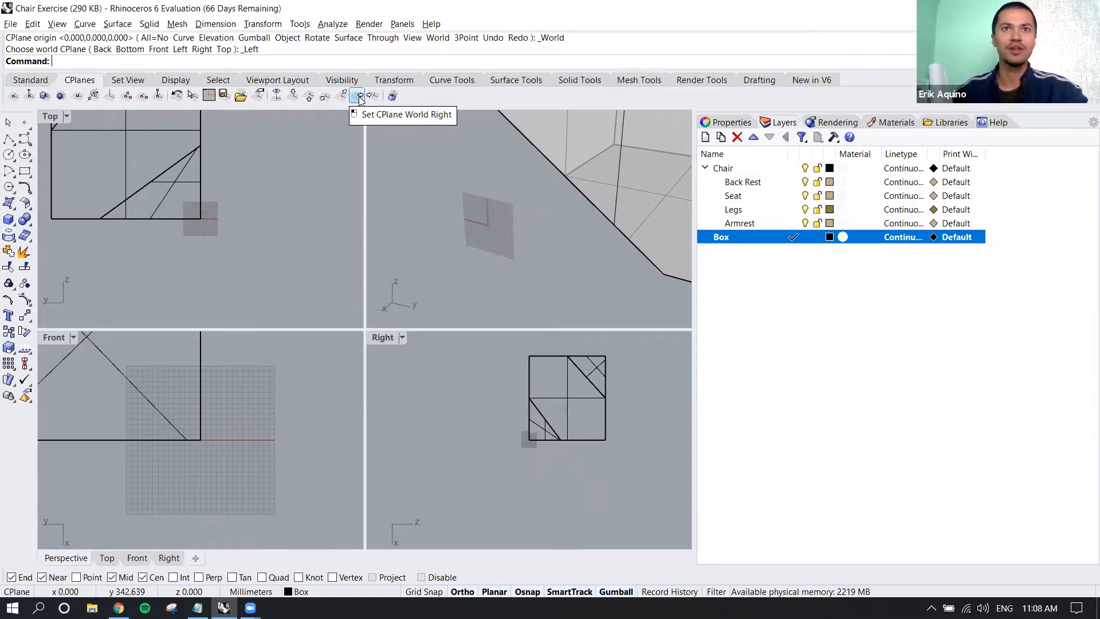
pyautogui.click(359, 97)
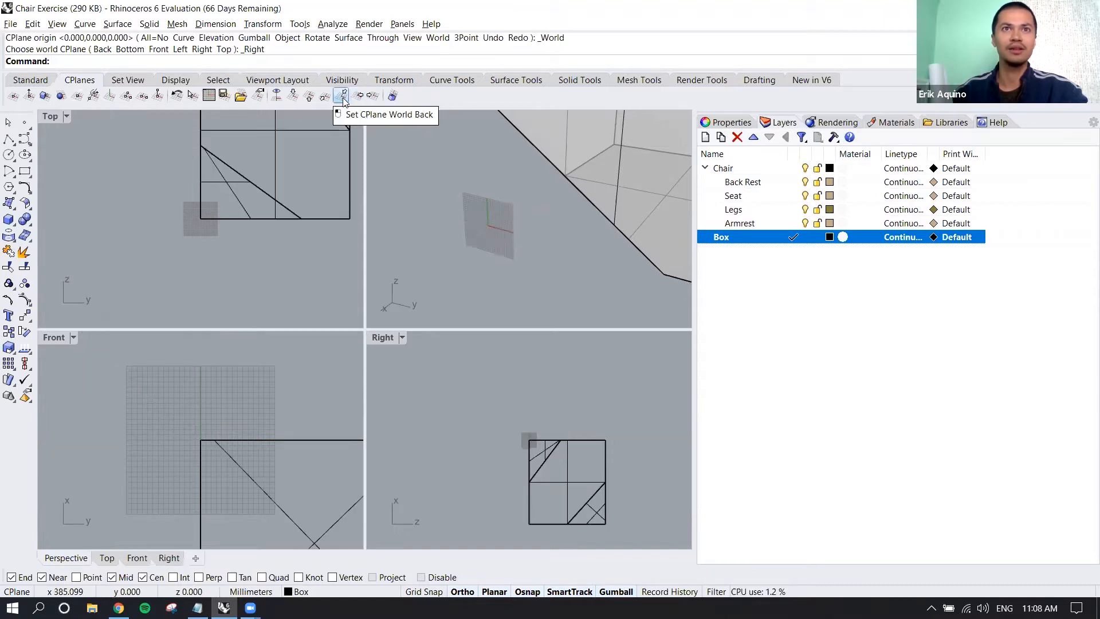
pyautogui.click(343, 99)
pyautogui.click(324, 98)
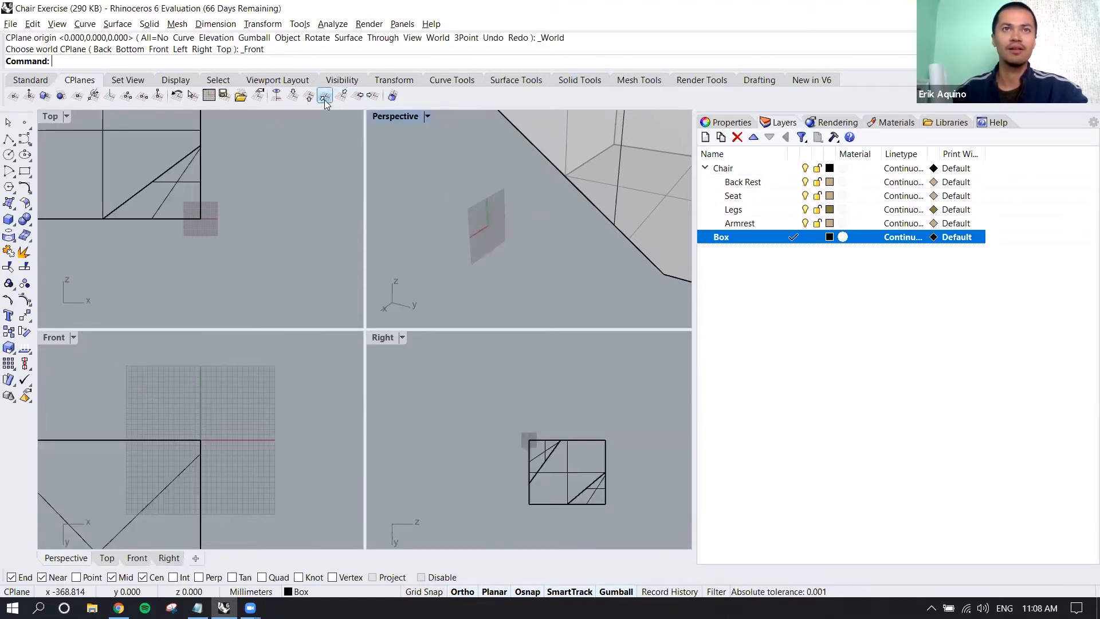
pyautogui.scroll(-3, 483, 206)
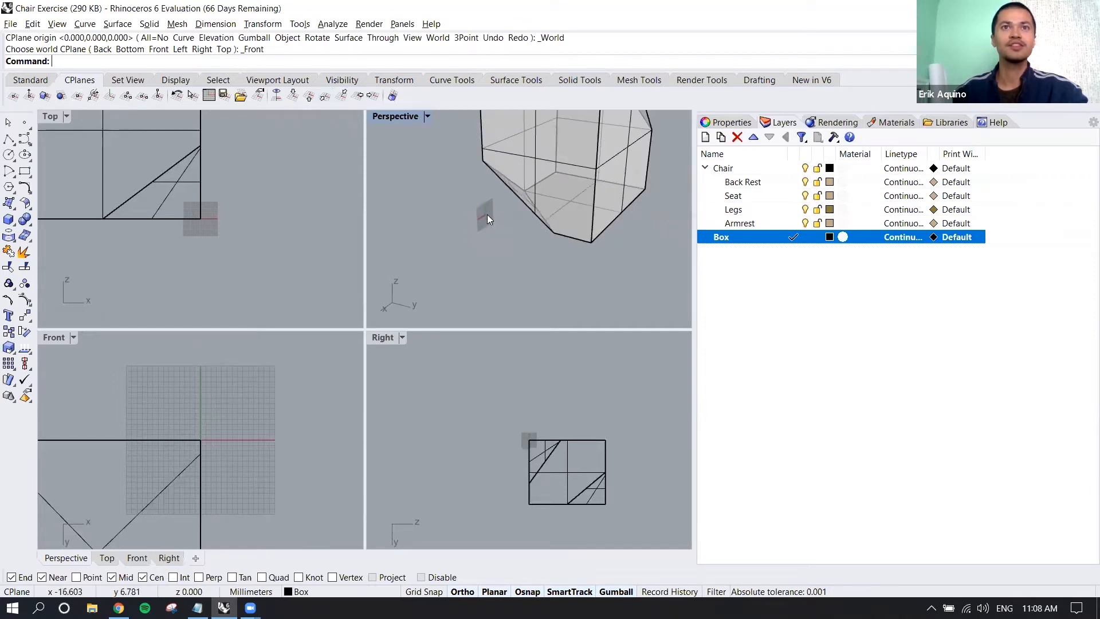
# Step: Draw a freehand rectangle on the World Front construction plane in the Perspective viewport, starting near the small grid's edge beside the box
pyautogui.scroll(3, 488, 218)
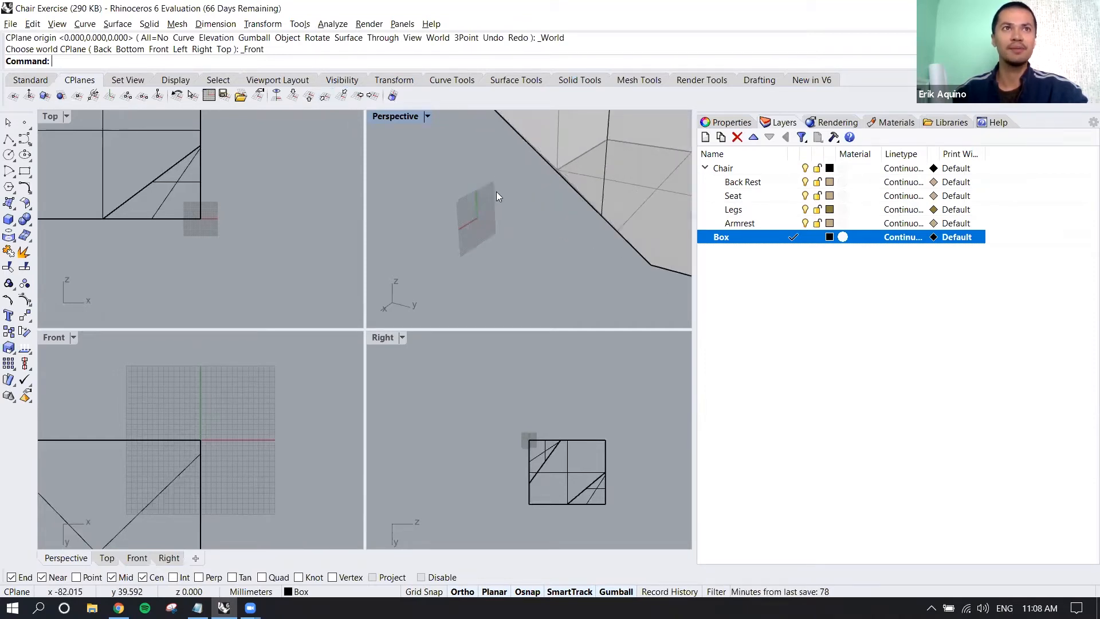
pyautogui.write('Reca')
pyautogui.press('BackSpace')
pyautogui.write('tangle')
pyautogui.press('Return')
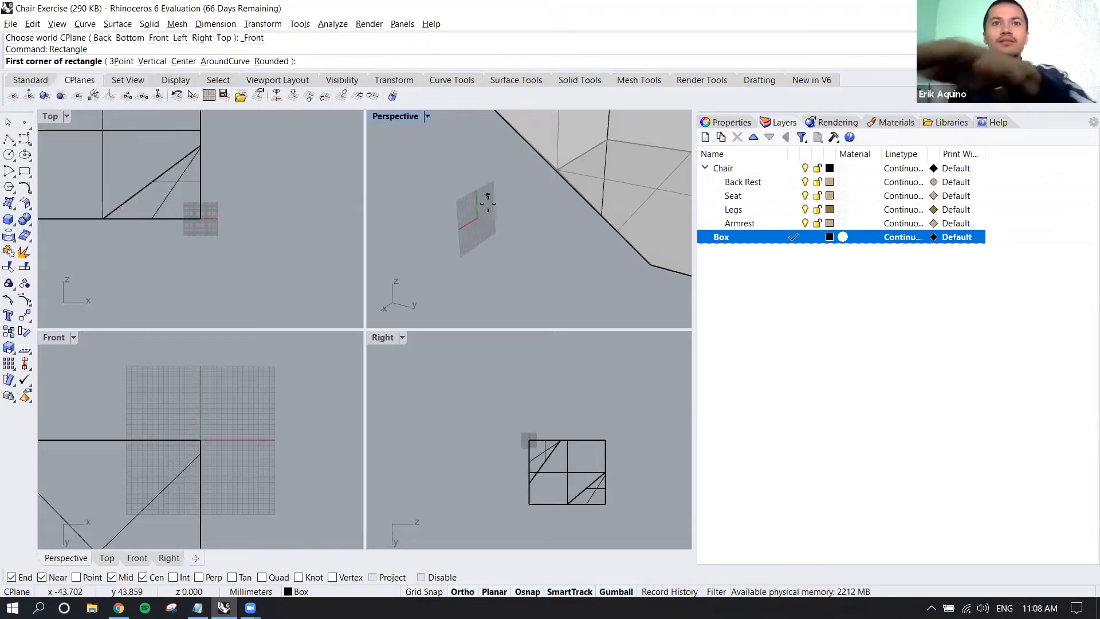
pyautogui.moveTo(486, 196); pyautogui.dragTo(525, 225, button='right')
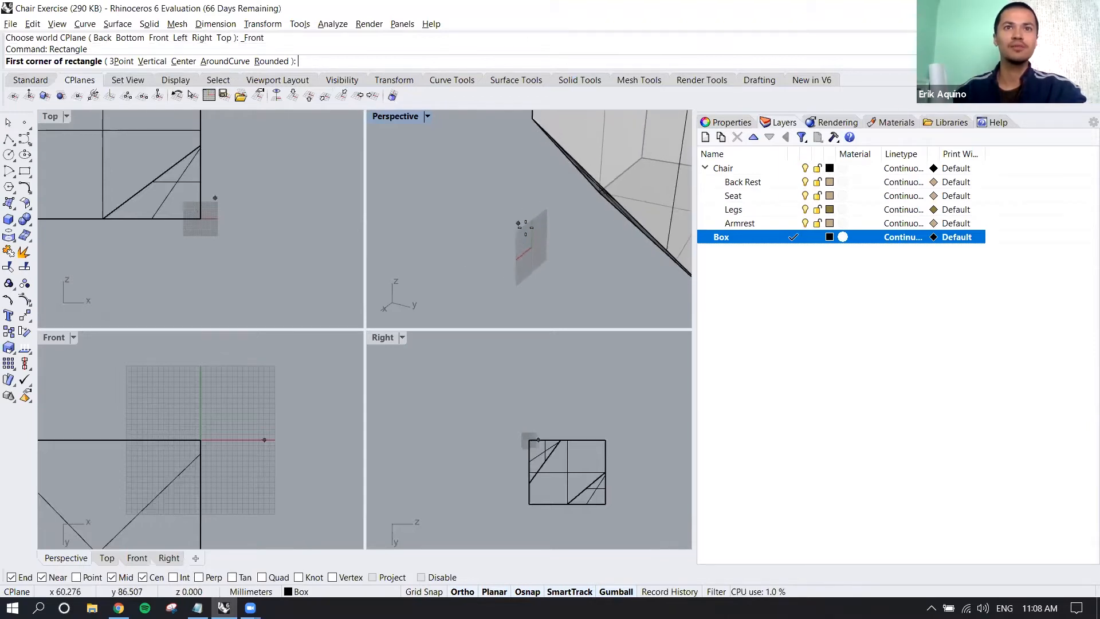
pyautogui.click(542, 256)
pyautogui.click(445, 200)
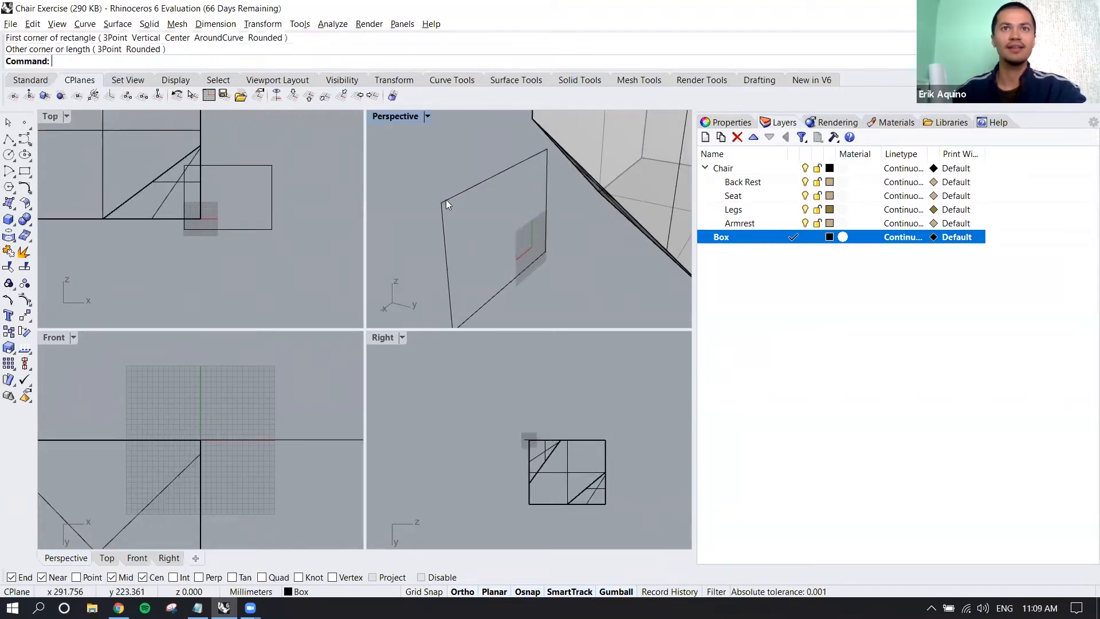
# Step: Check the upright rectangle beside the box and delete it
pyautogui.scroll(-4, 445, 199)
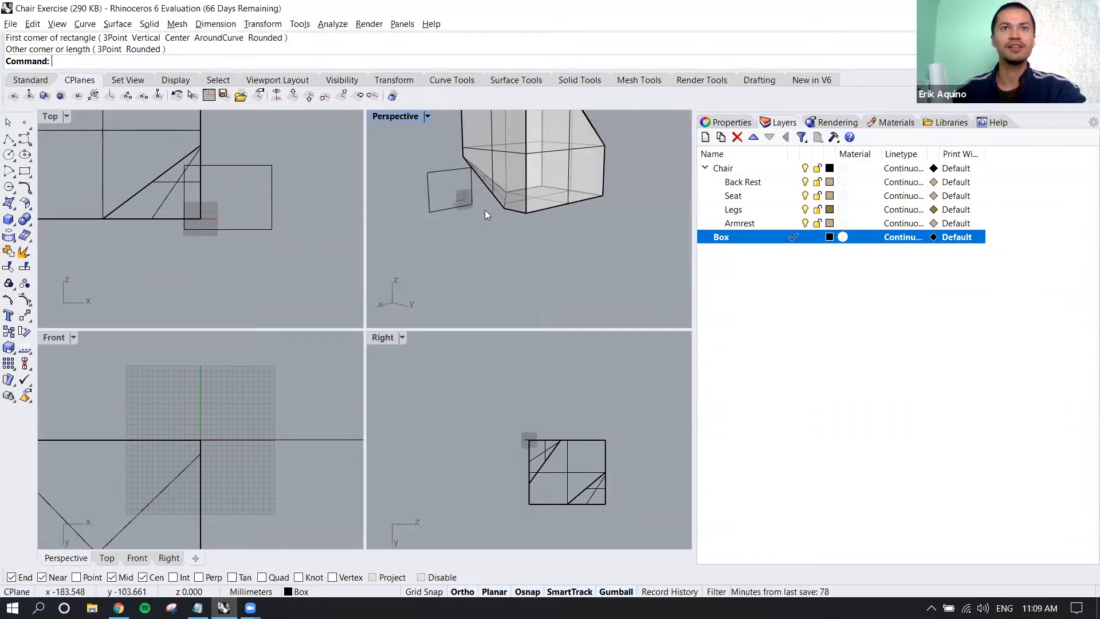
pyautogui.keyDown('shift'); pyautogui.moveTo(476, 208); pyautogui.dragTo(505, 237, button='right'); pyautogui.keyUp('shift')
pyautogui.scroll(5, 545, 235)
pyautogui.scroll(-5, 548, 234)
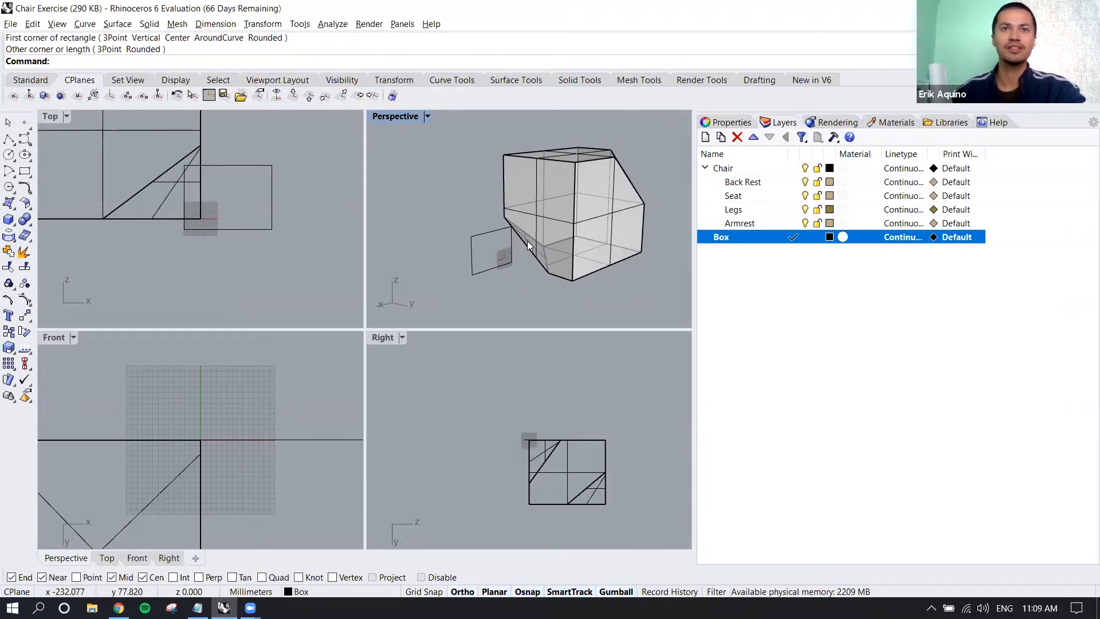
pyautogui.click(492, 231)
pyautogui.press('Delete')
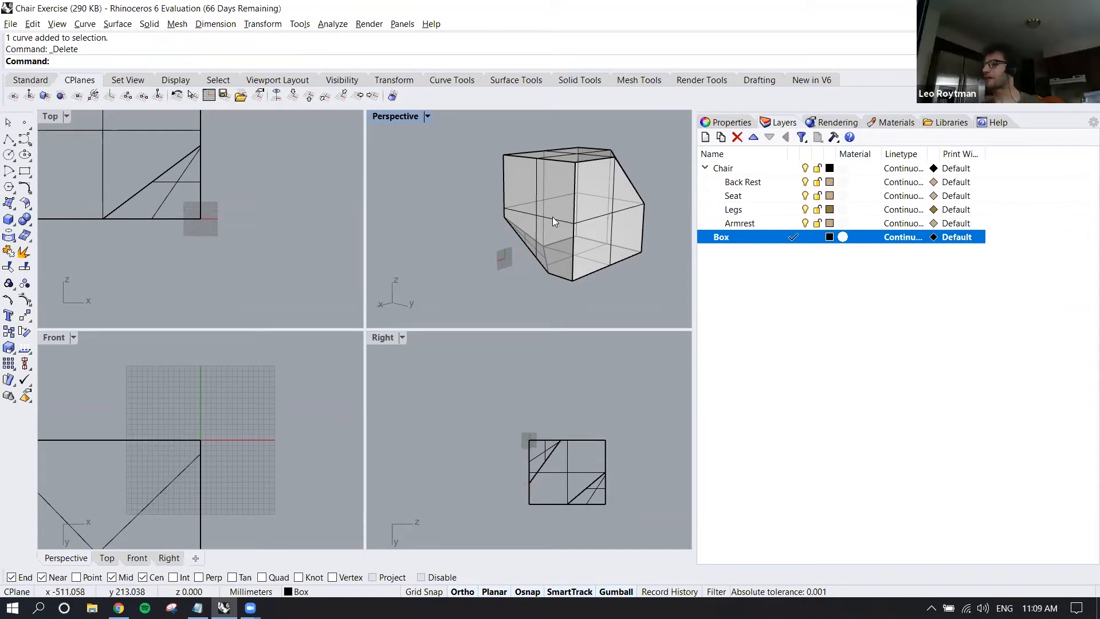
pyautogui.moveTo(553, 218); pyautogui.dragTo(559, 220, button='right')
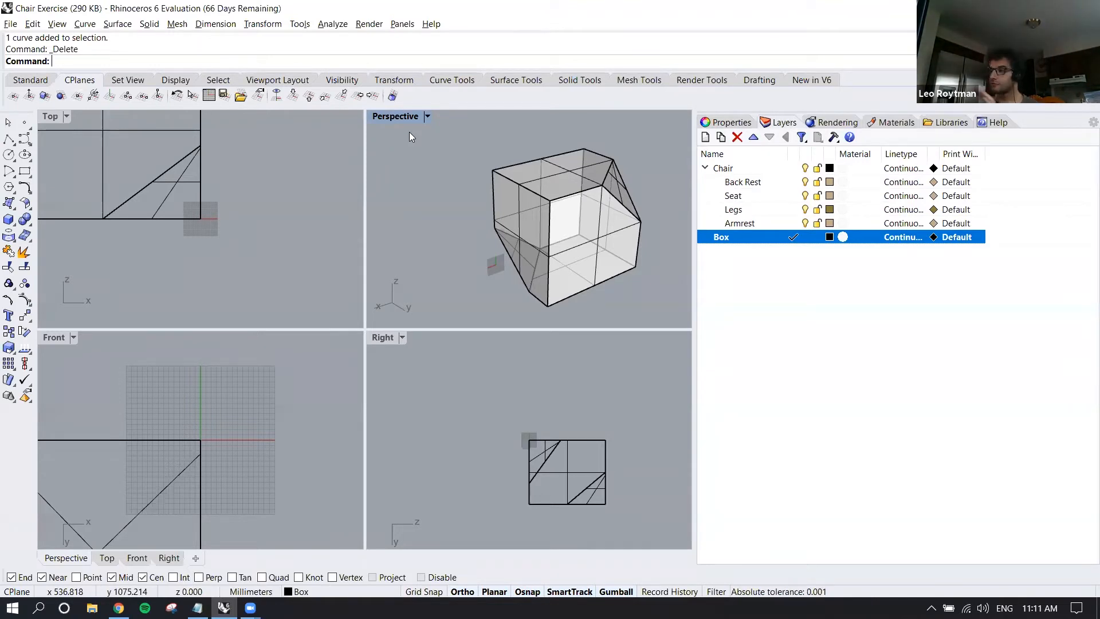
pyautogui.moveTo(436, 149); pyautogui.dragTo(459, 160, button='right')
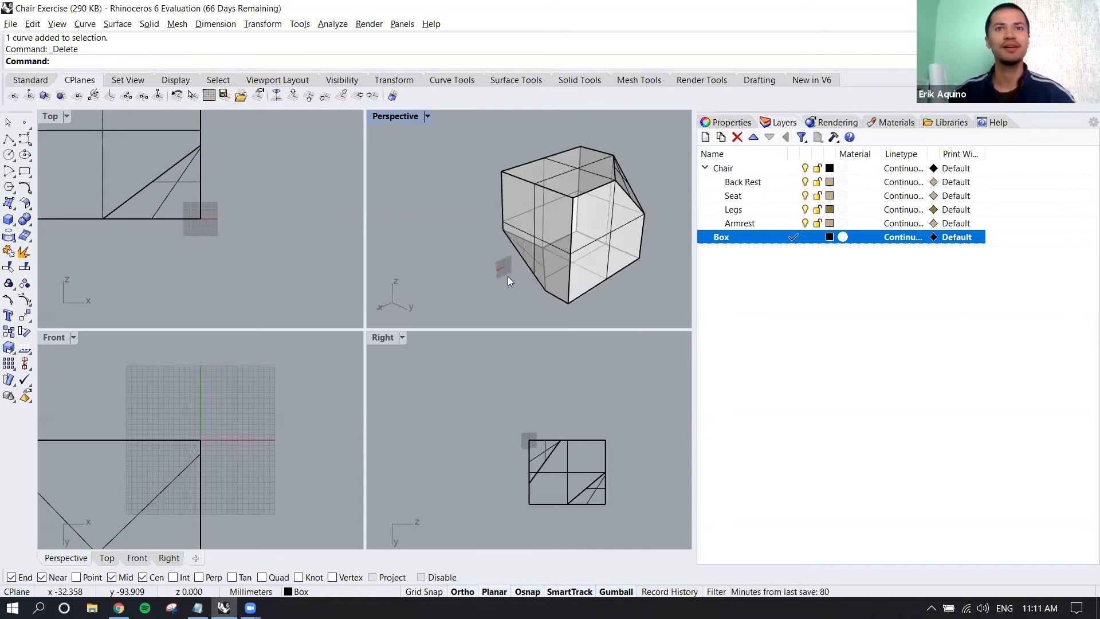
pyautogui.scroll(5, 508, 277)
pyautogui.scroll(-5, 508, 276)
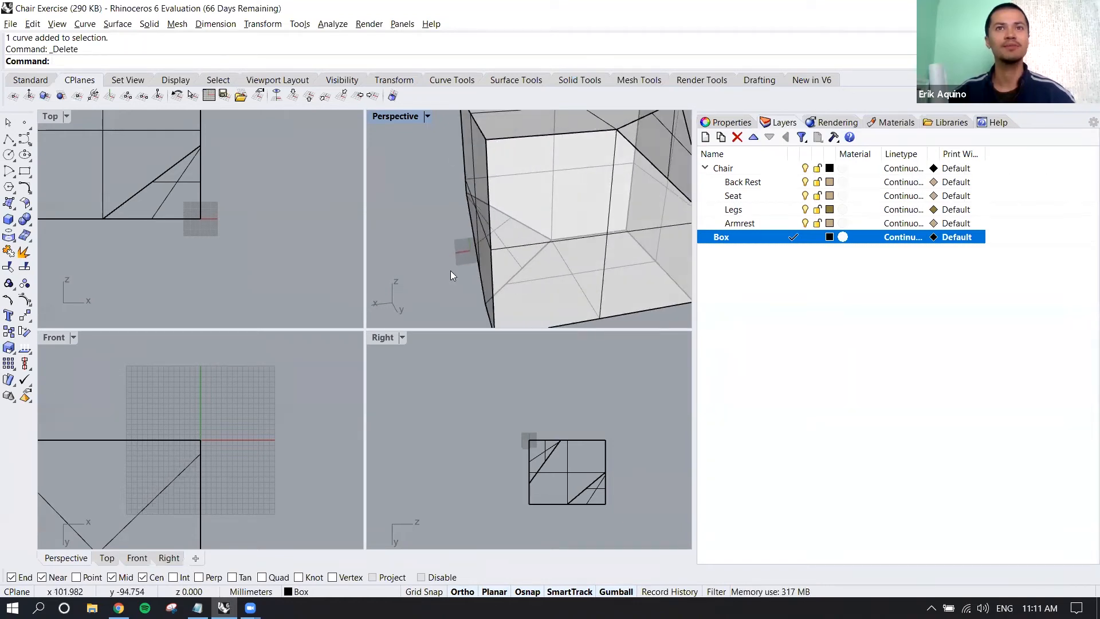
pyautogui.scroll(4, 544, 228)
pyautogui.moveTo(545, 227); pyautogui.dragTo(562, 215, button='right')
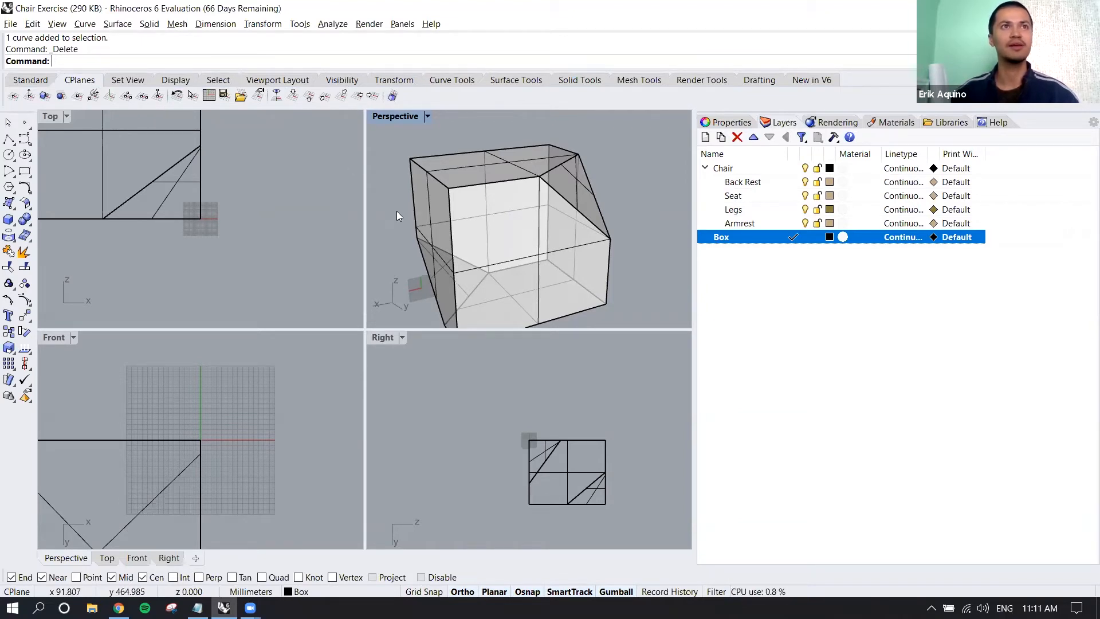
# Step: Orient the construction plane to the box's upper slanted cut-corner face, placing the origin on its lower edge and the X axis along that edge
pyautogui.write('CPlane')
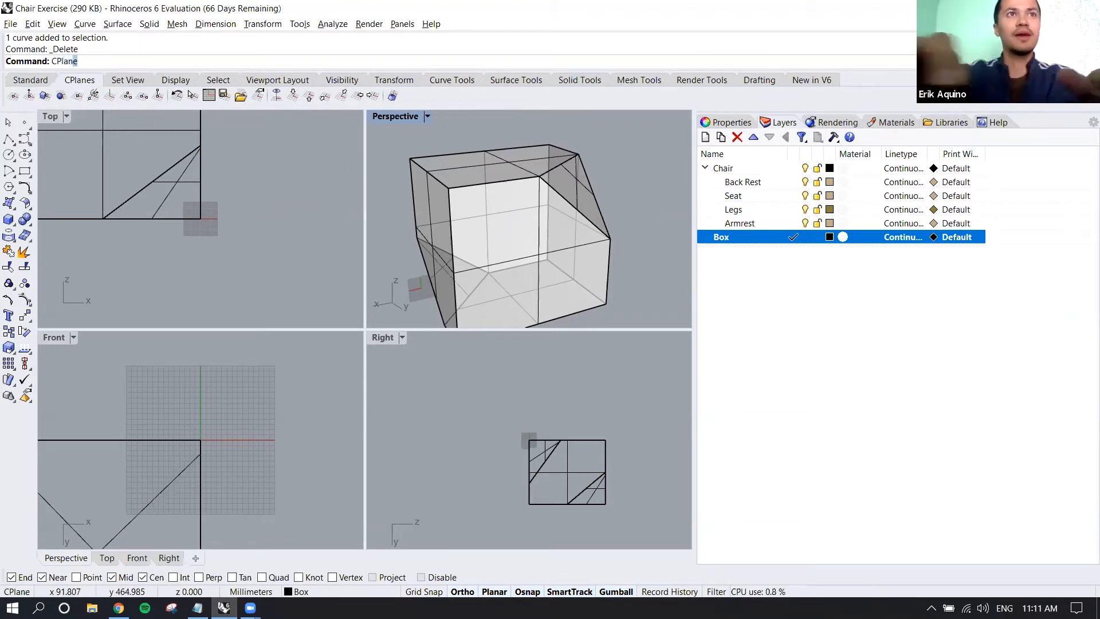
pyautogui.press('Return')
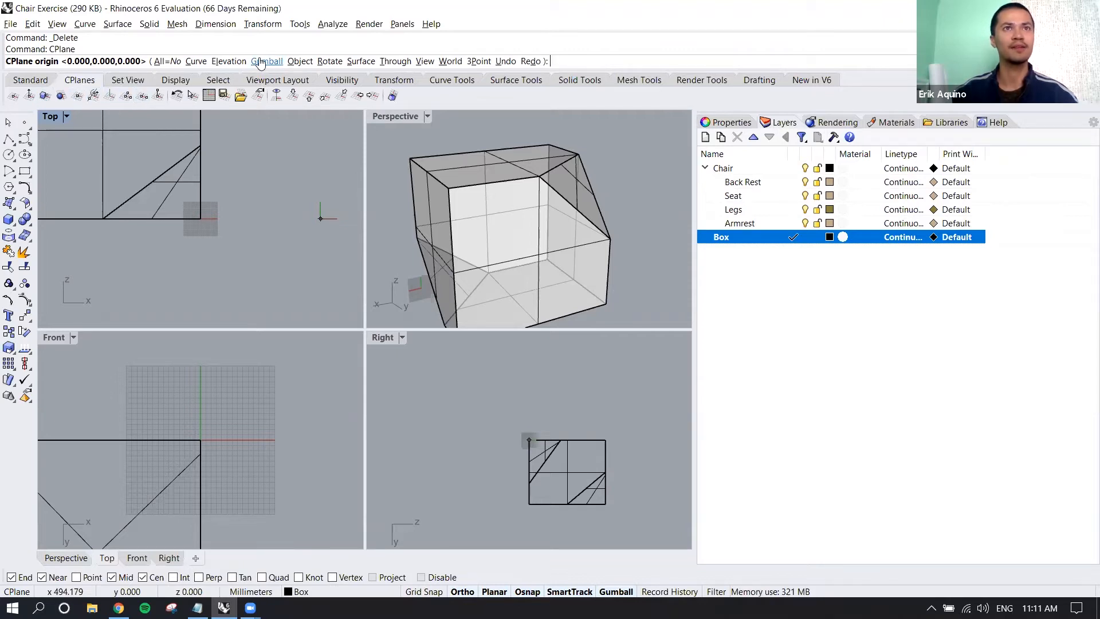
pyautogui.click(354, 62)
pyautogui.moveTo(591, 180); pyautogui.dragTo(539, 203, button='right')
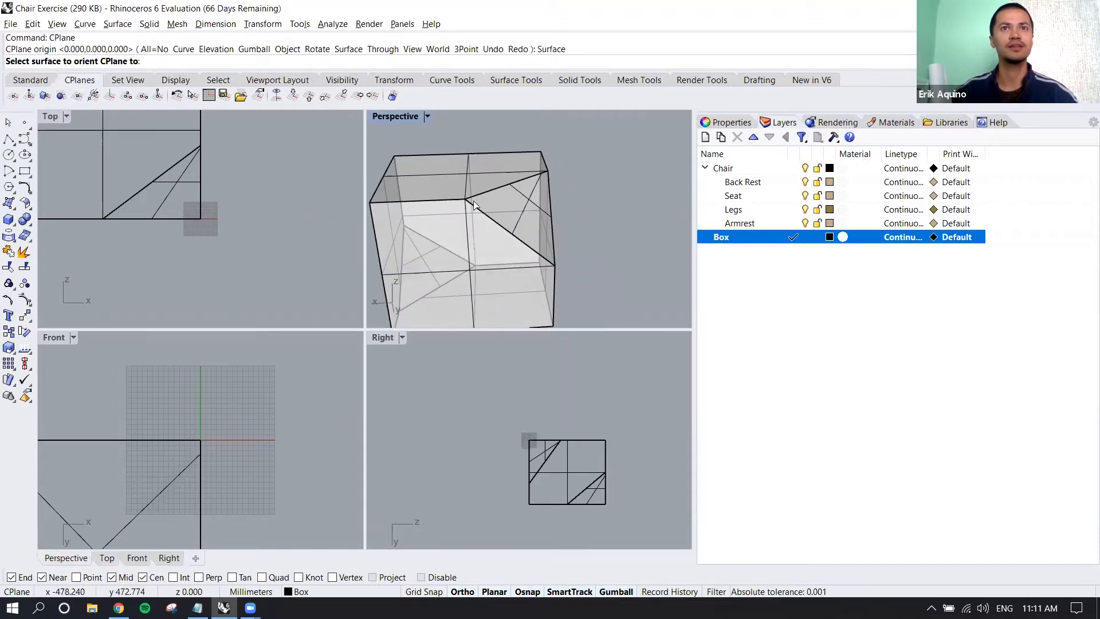
pyautogui.click(523, 195)
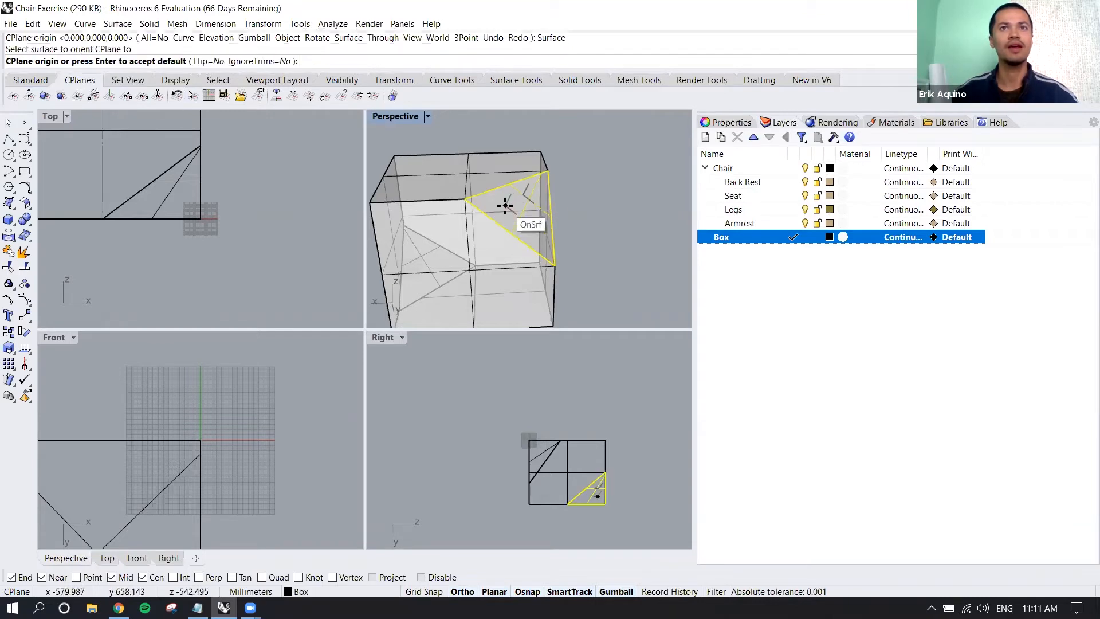
pyautogui.scroll(5, 503, 207)
pyautogui.moveTo(486, 207); pyautogui.dragTo(495, 206, button='right')
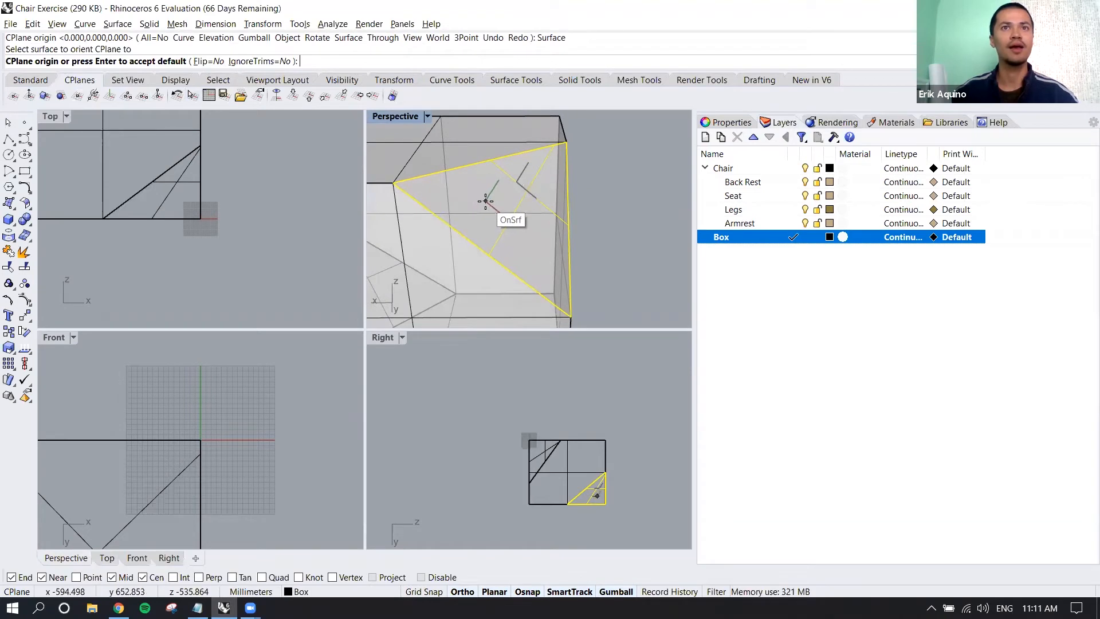
pyautogui.click(478, 248)
pyautogui.moveTo(516, 196); pyautogui.dragTo(498, 192, button='right')
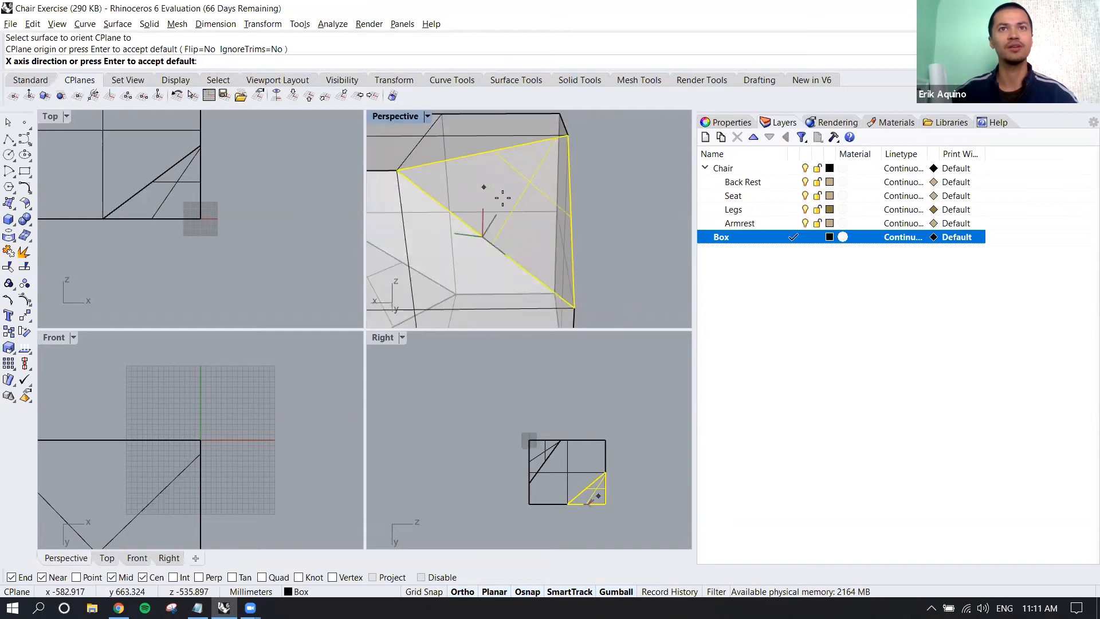
pyautogui.click(508, 254)
# Step: Examine the construction plane on the upper slanted face and bring the cut corner at the box's base into view
pyautogui.scroll(-5, 526, 223)
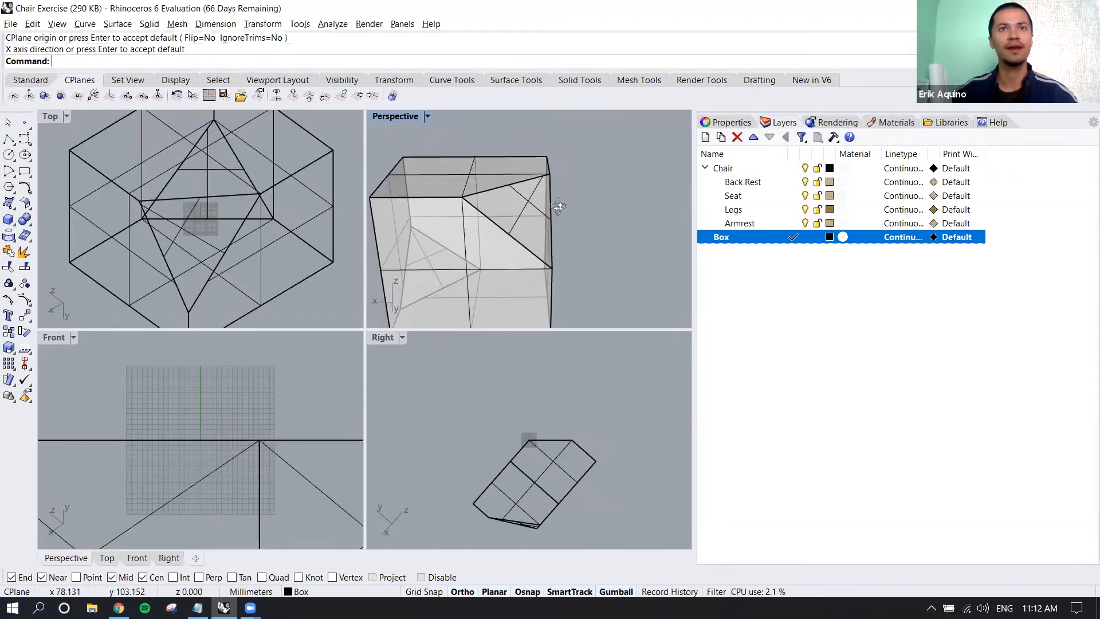
pyautogui.moveTo(589, 176); pyautogui.dragTo(597, 168, button='right')
pyautogui.scroll(5, 454, 234)
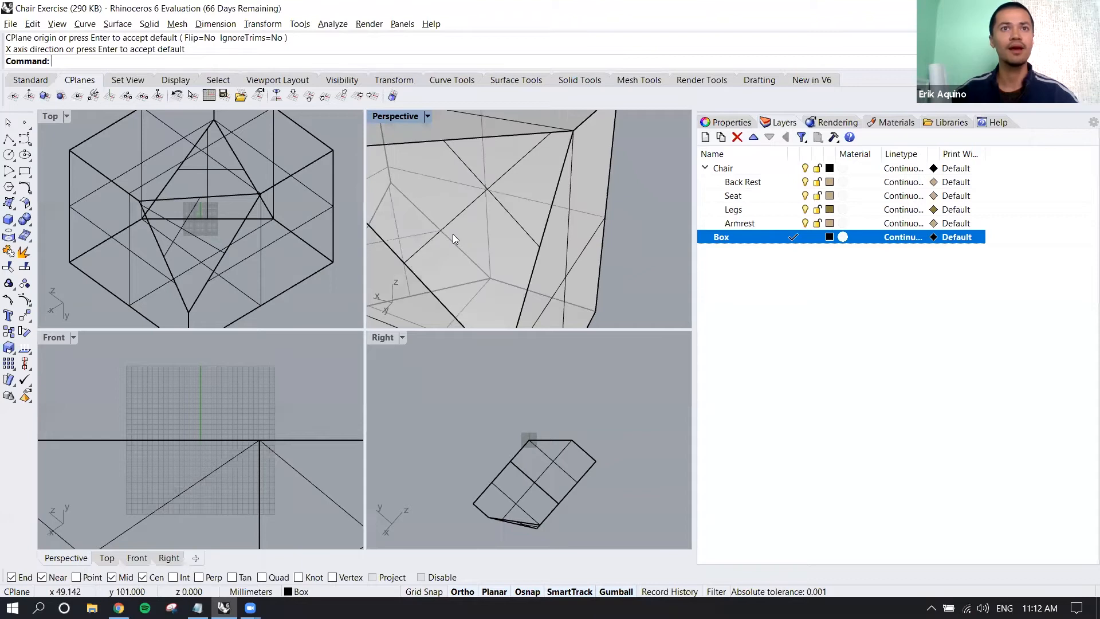
pyautogui.scroll(3, 453, 233)
pyautogui.scroll(3, 467, 226)
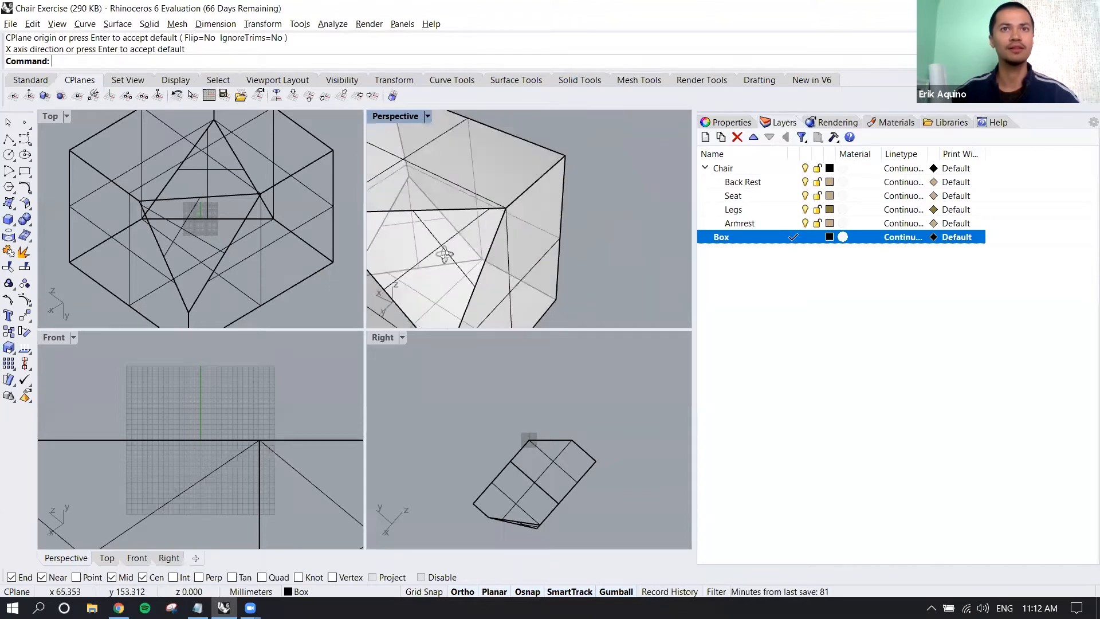
pyautogui.keyDown('shift'); pyautogui.moveTo(456, 258); pyautogui.dragTo(632, 146, button='right'); pyautogui.keyUp('shift')
pyautogui.moveTo(467, 174); pyautogui.dragTo(615, 153, button='right')
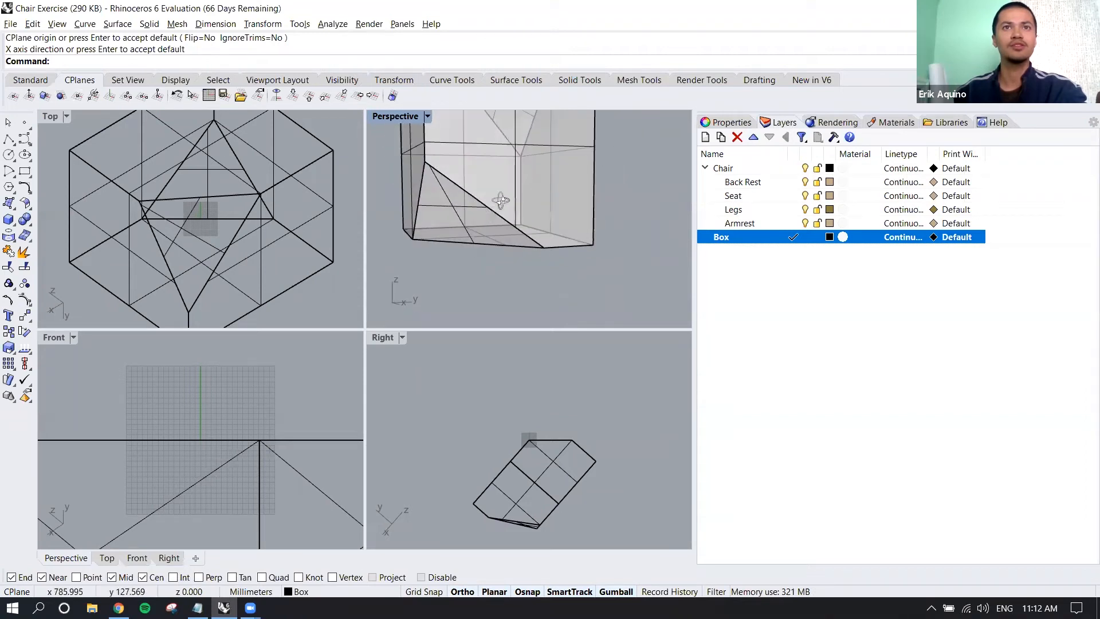
pyautogui.moveTo(500, 201); pyautogui.dragTo(541, 201, button='right')
pyautogui.keyDown('shift'); pyautogui.moveTo(483, 170); pyautogui.dragTo(502, 187, button='right'); pyautogui.keyUp('shift')
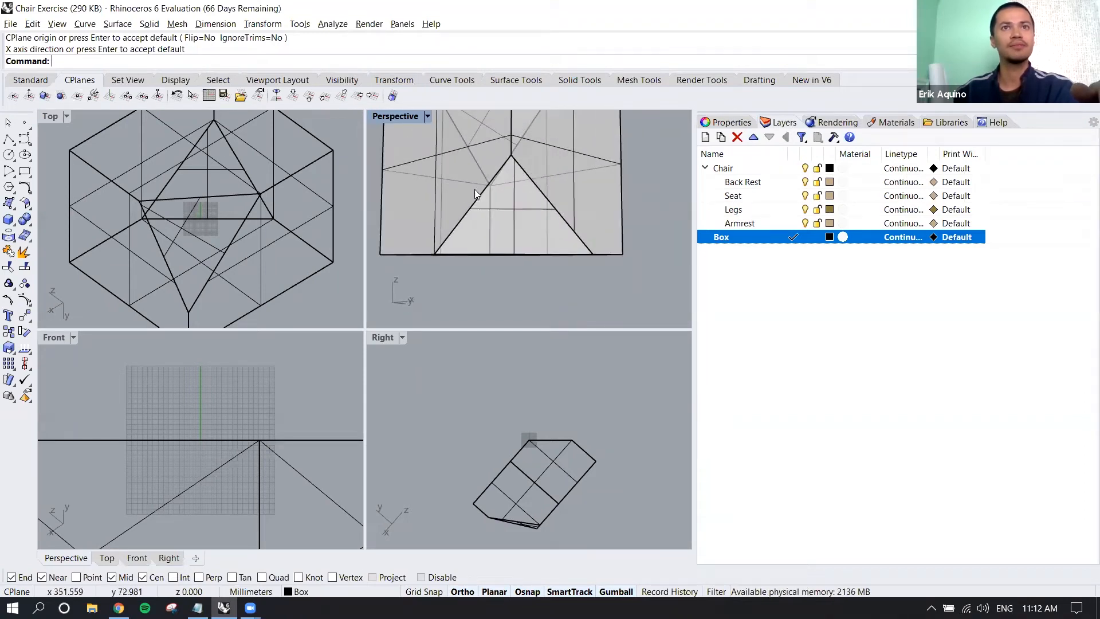
# Step: Orient the construction plane to the triangular slanted face at the box's base, picking an origin inside the face and an X axis direction
pyautogui.rightClick(480, 196)
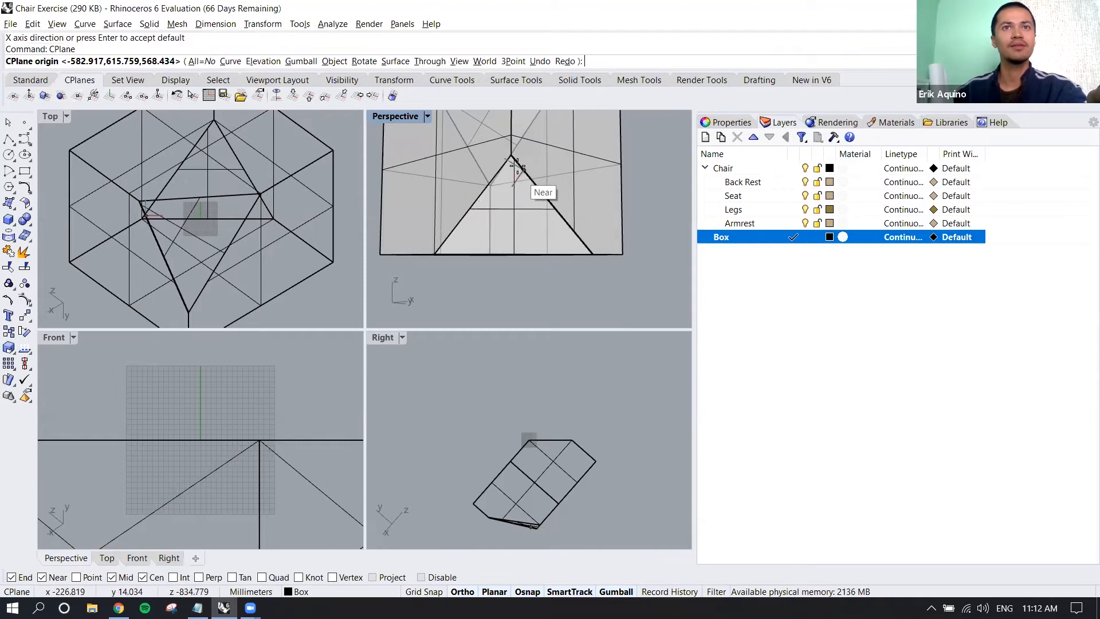
pyautogui.click(395, 61)
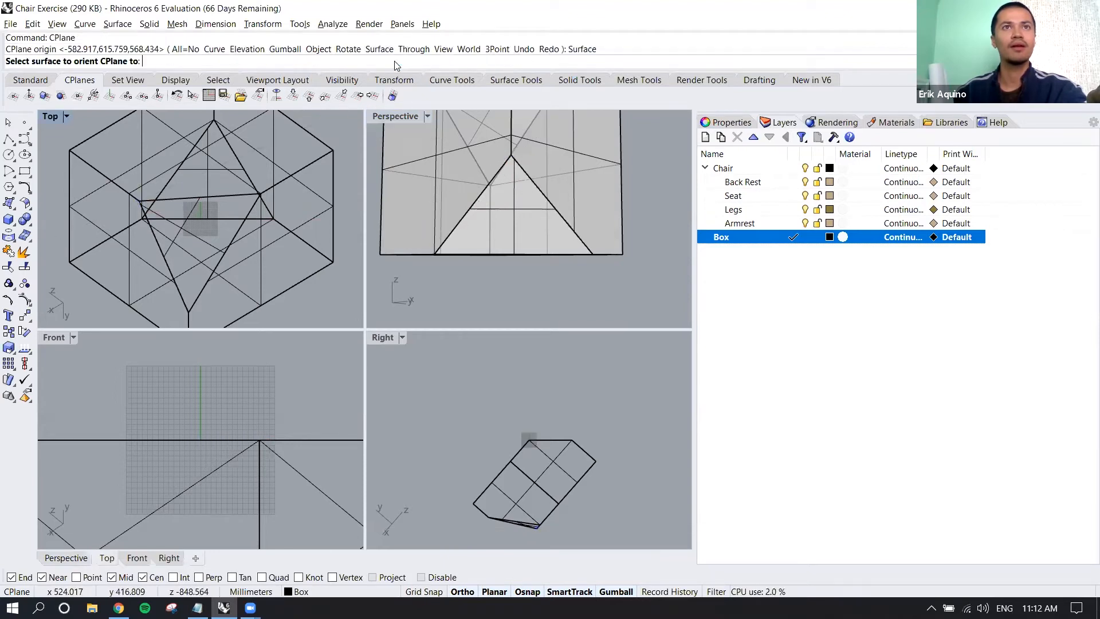
pyautogui.moveTo(545, 220); pyautogui.dragTo(539, 228, button='right')
pyautogui.moveTo(543, 222); pyautogui.dragTo(543, 223, button='right')
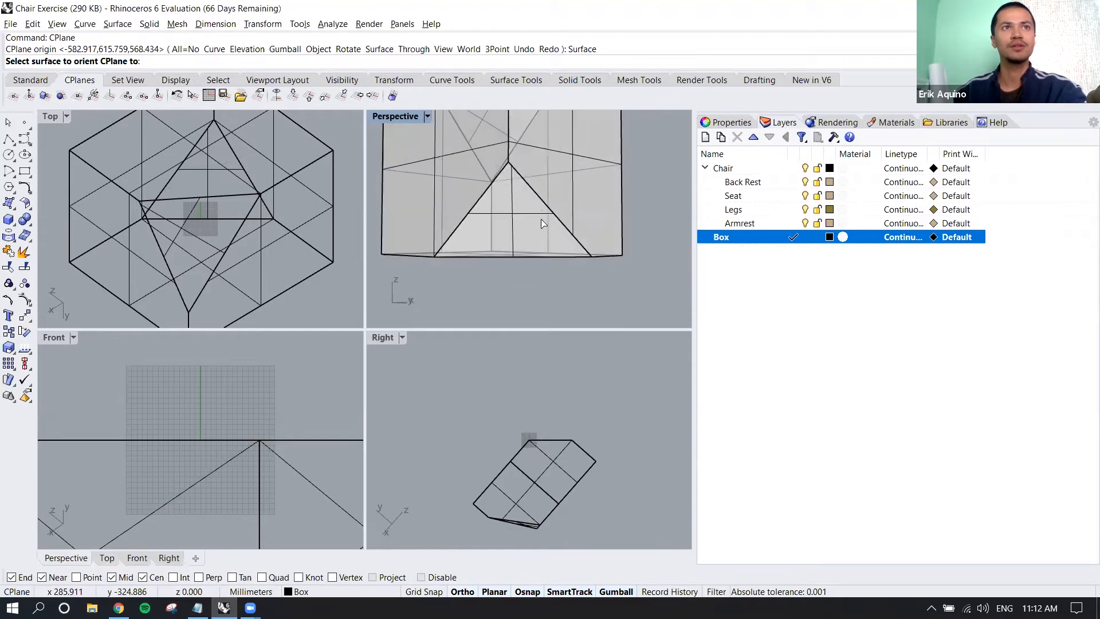
pyautogui.click(540, 228)
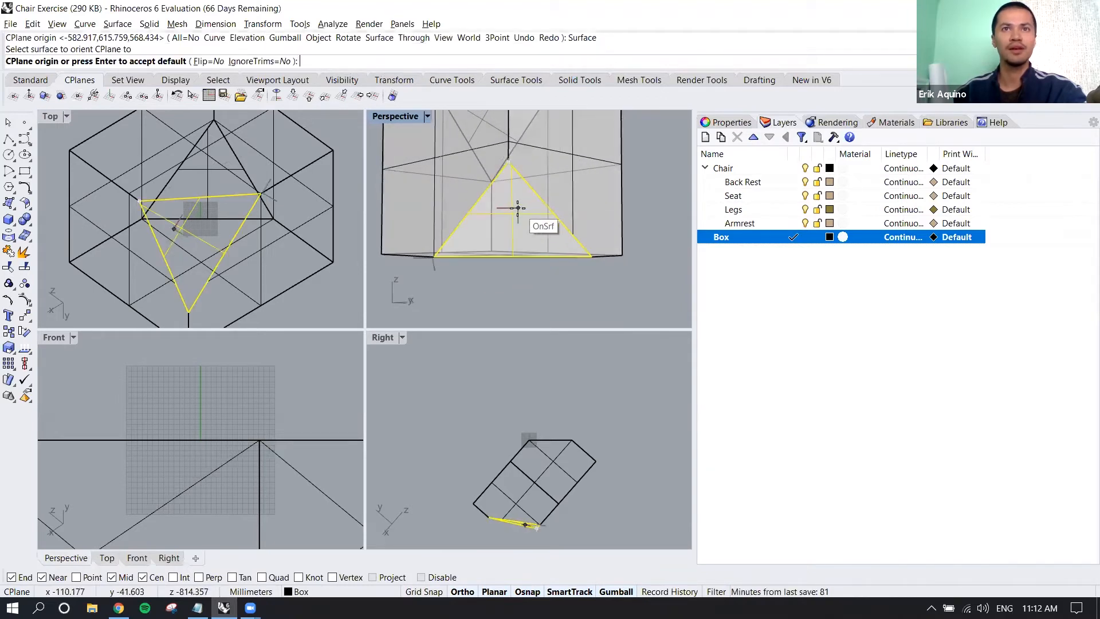
pyautogui.click(523, 208)
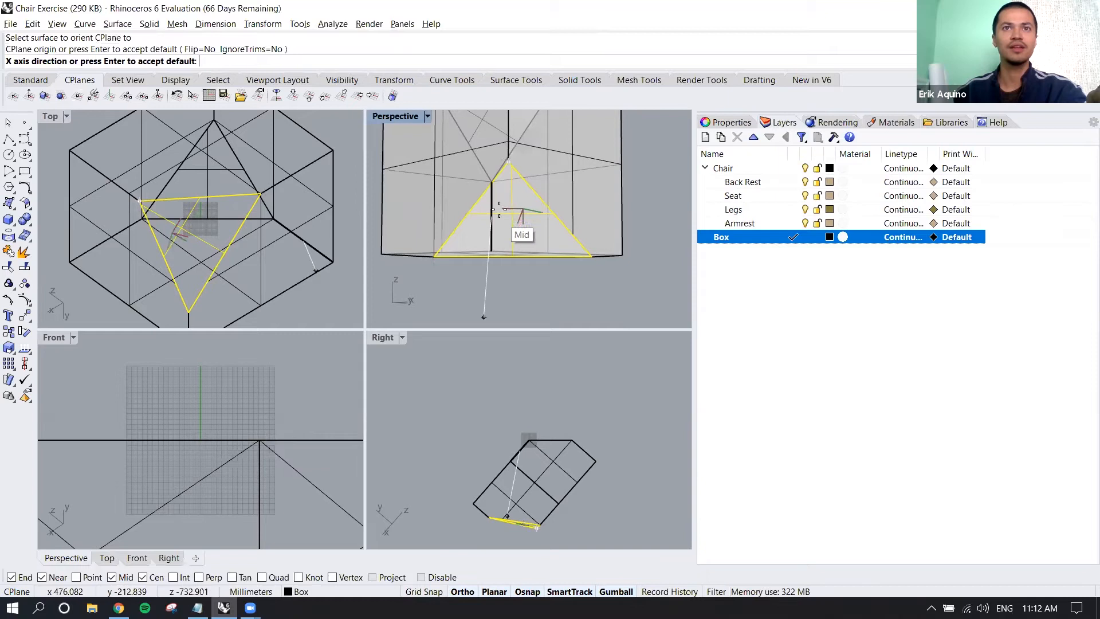
pyautogui.moveTo(519, 216); pyautogui.dragTo(464, 255, button='right')
pyautogui.scroll(3, 519, 250)
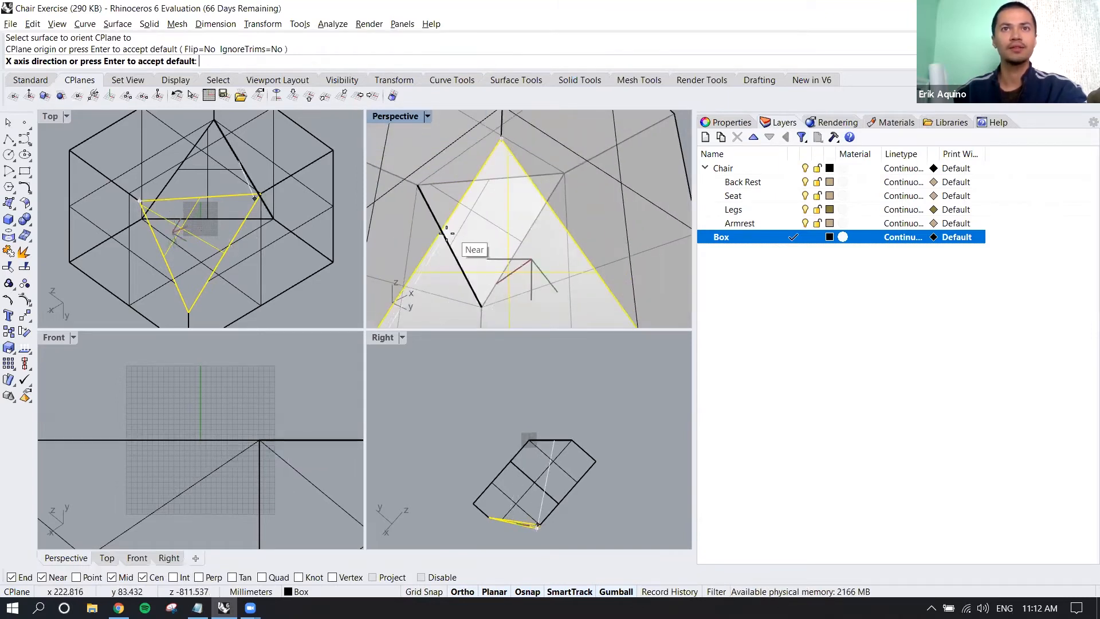
pyautogui.click(457, 207)
# Step: Draw a freehand rectangle on the new construction plane, starting inside the slanted triangular face and extending past the box's base
pyautogui.scroll(-7, 458, 205)
pyautogui.moveTo(518, 224)
pyautogui.mouseDown(button='right')
pyautogui.moveTo(535, 258)
pyautogui.moveTo(499, 219)
pyautogui.mouseUp(button='right')
pyautogui.scroll(8, 493, 233)
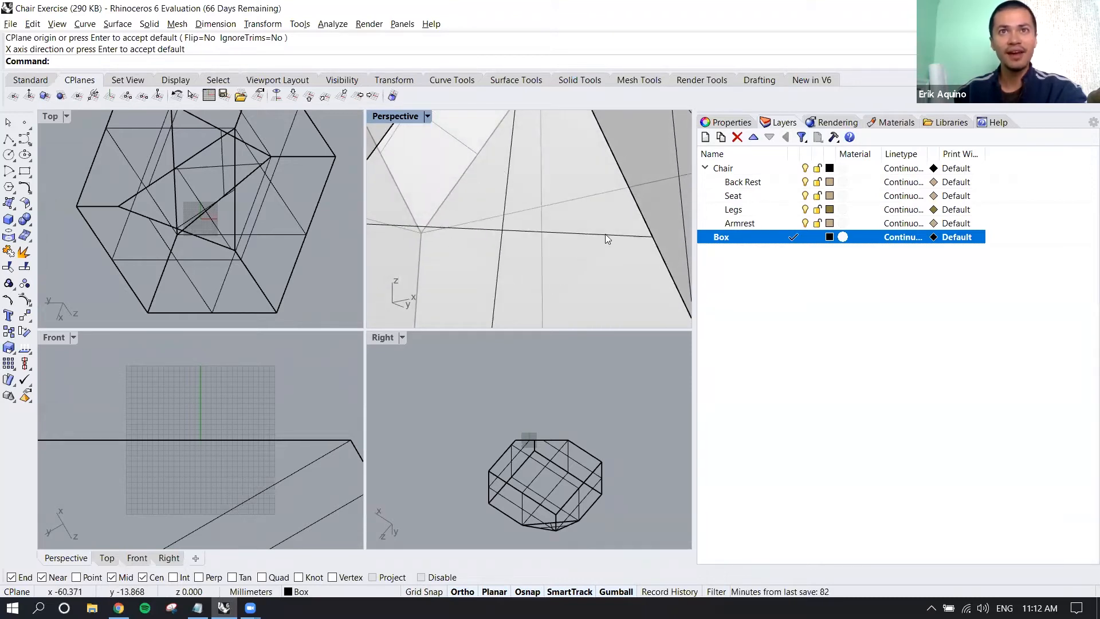
pyautogui.scroll(-3, 559, 199)
pyautogui.moveTo(558, 200); pyautogui.dragTo(556, 227, button='right')
pyautogui.scroll(-2, 579, 226)
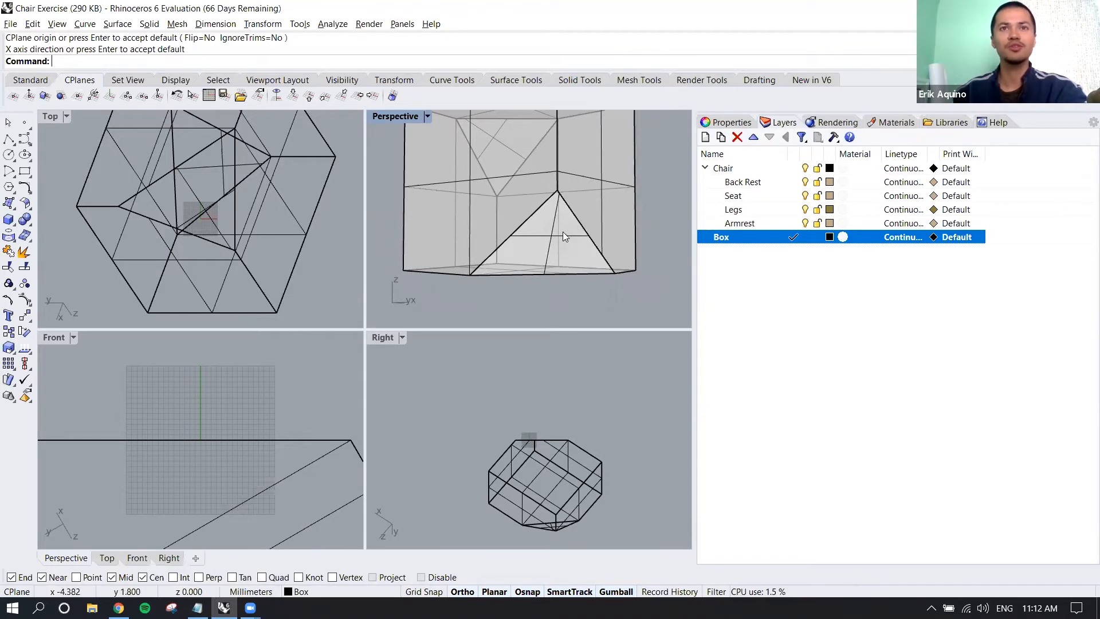
pyautogui.write('Rectangle')
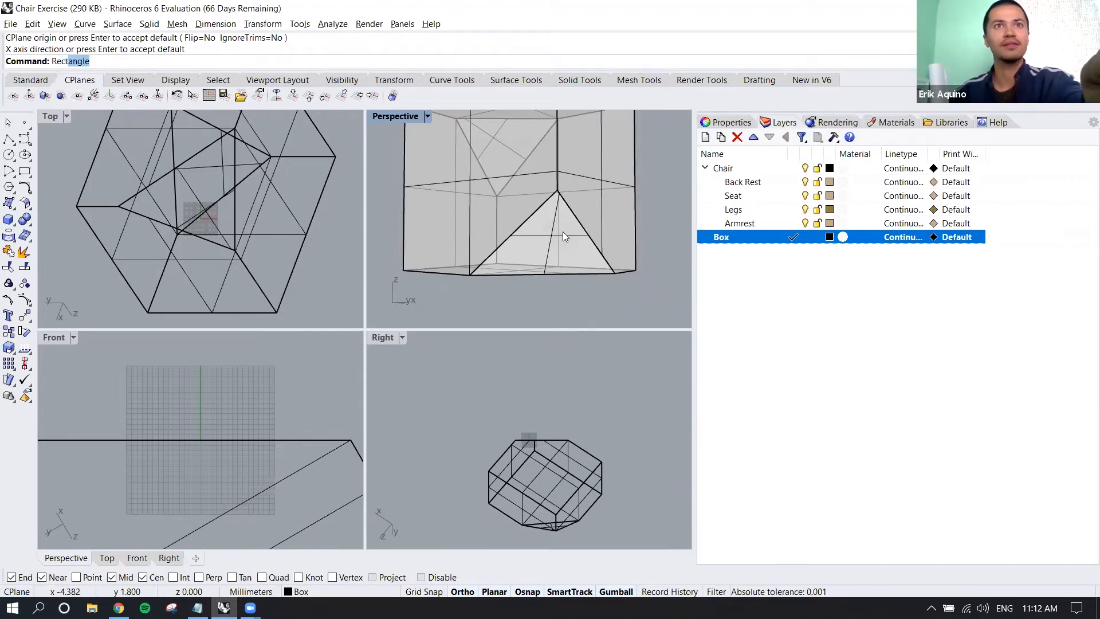
pyautogui.press('Return')
pyautogui.click(534, 231)
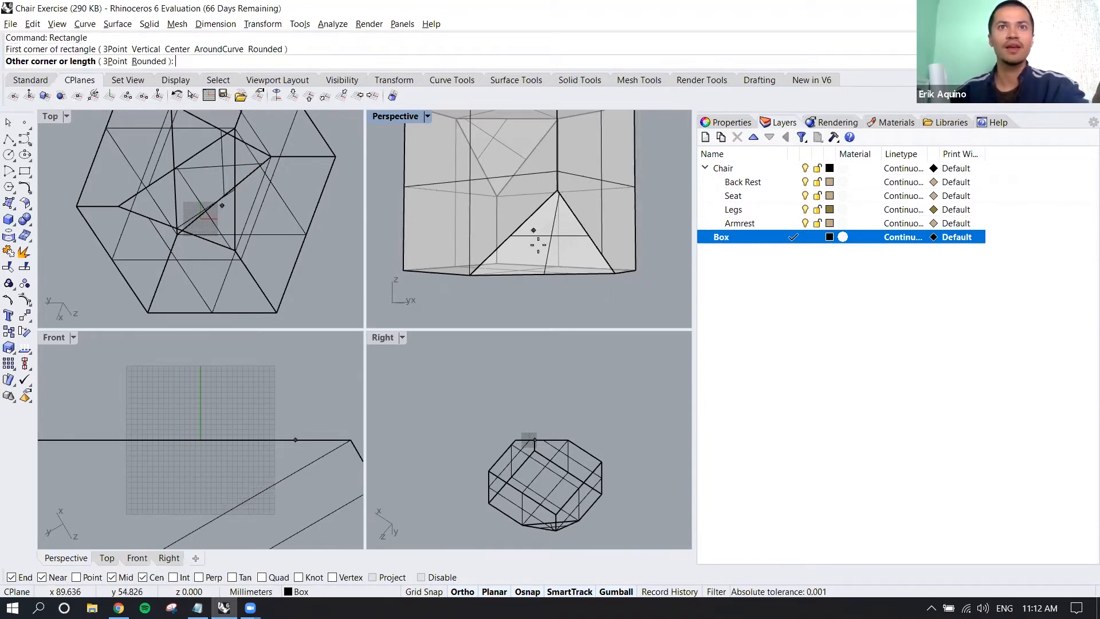
pyautogui.click(566, 255)
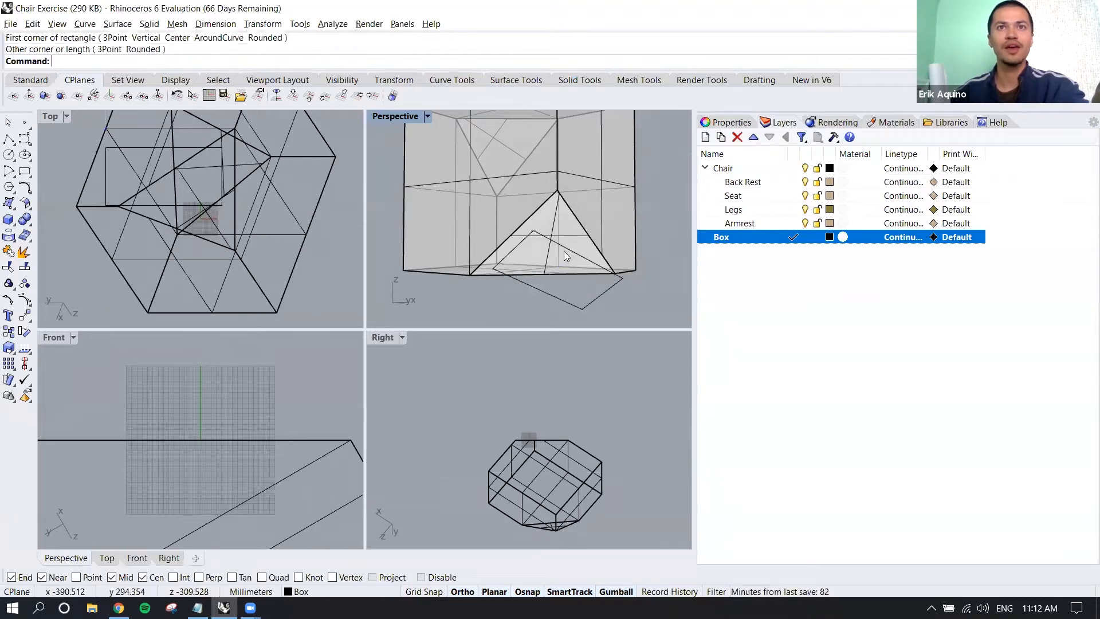
# Step: Select the rectangle and check how it lies in the plane of the slanted face
pyautogui.moveTo(575, 242); pyautogui.dragTo(529, 238, button='right')
pyautogui.click(481, 239)
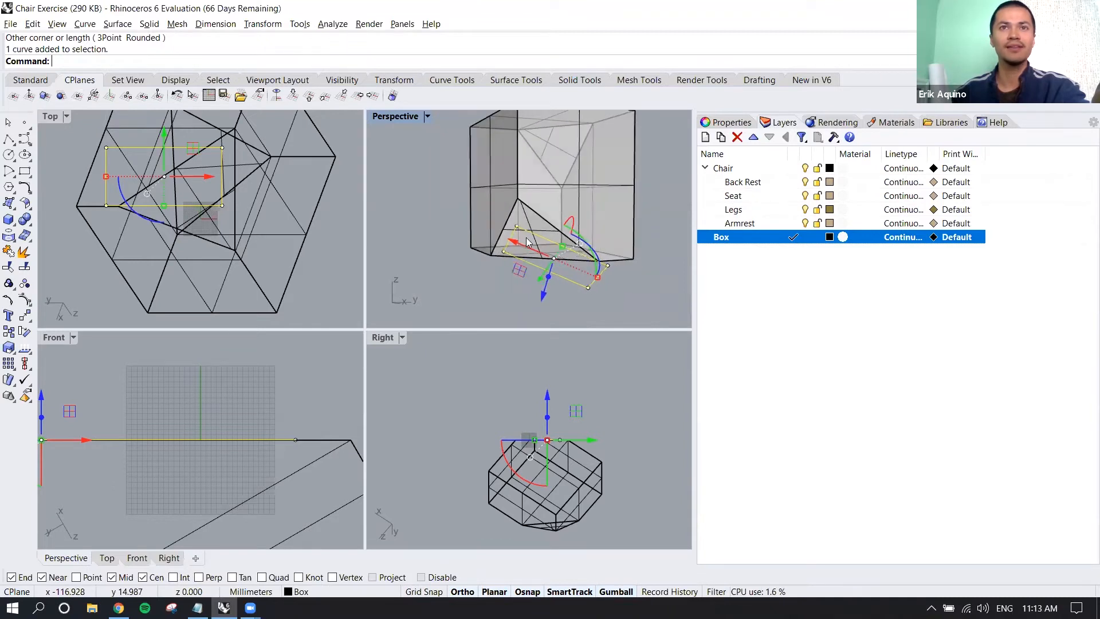
pyautogui.scroll(4, 534, 234)
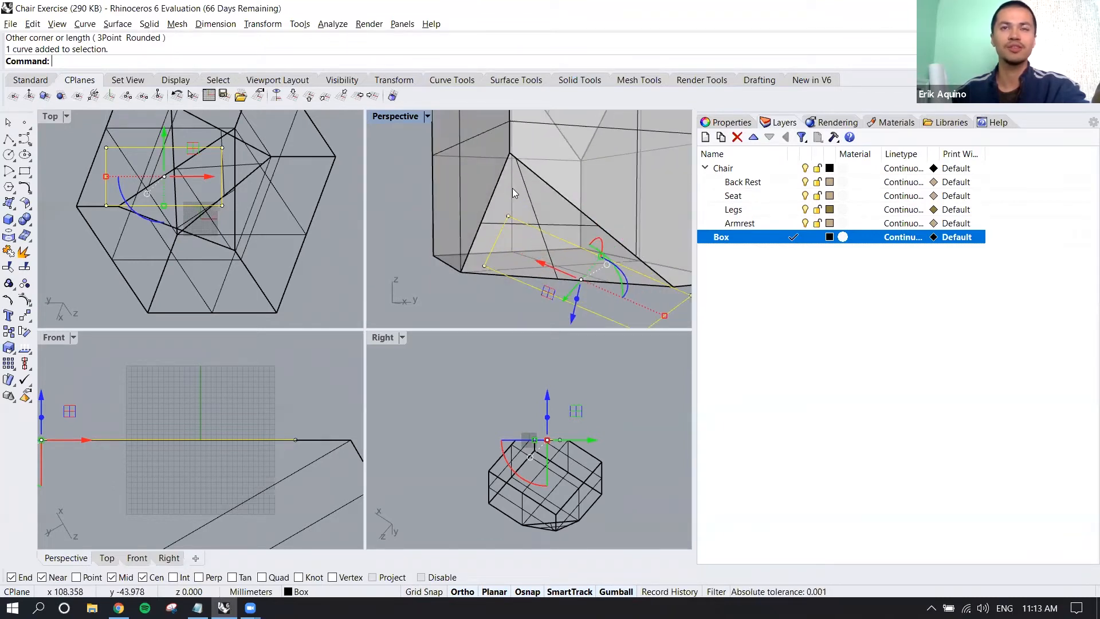
# Step: Review the rectangle on the slanted base face and delete it
pyautogui.scroll(-4, 481, 232)
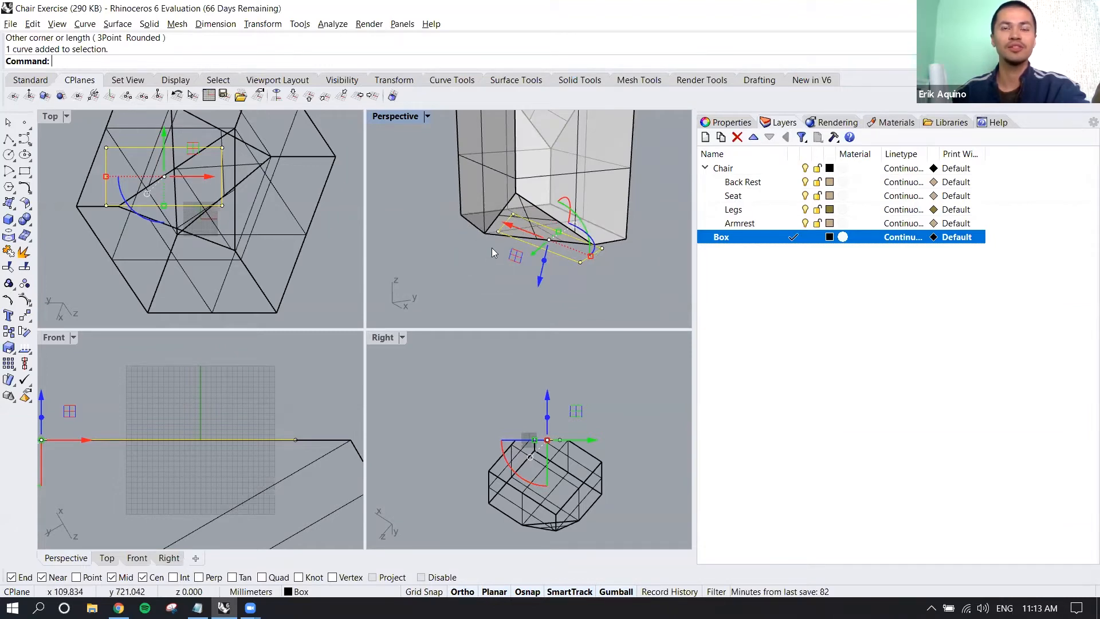
pyautogui.moveTo(422, 233); pyautogui.dragTo(465, 206, button='right')
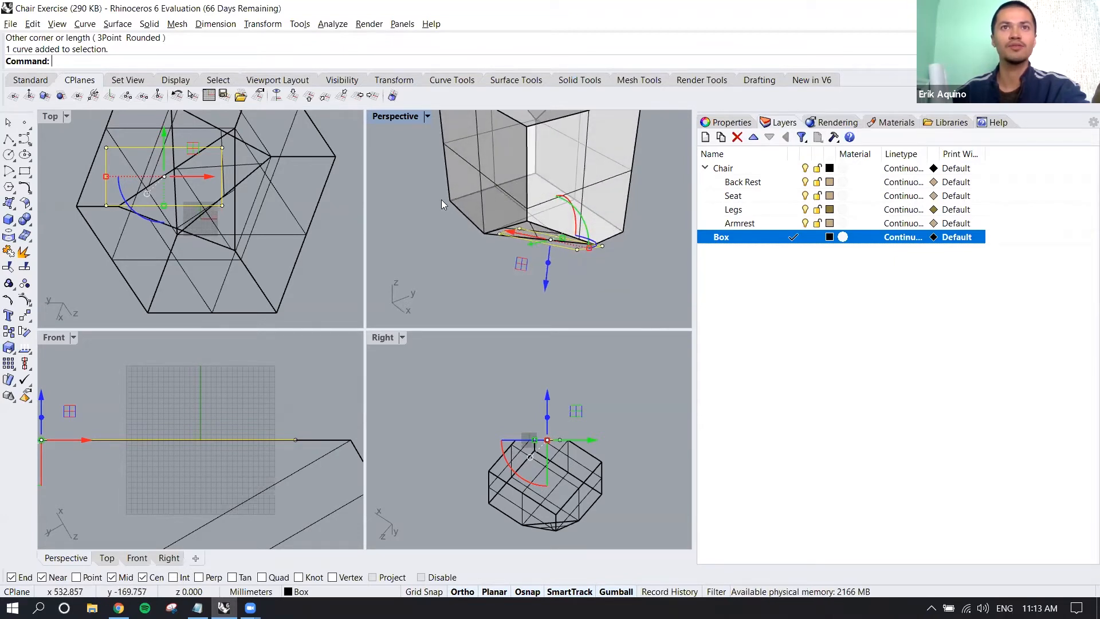
pyautogui.moveTo(494, 246); pyautogui.dragTo(473, 213, button='right')
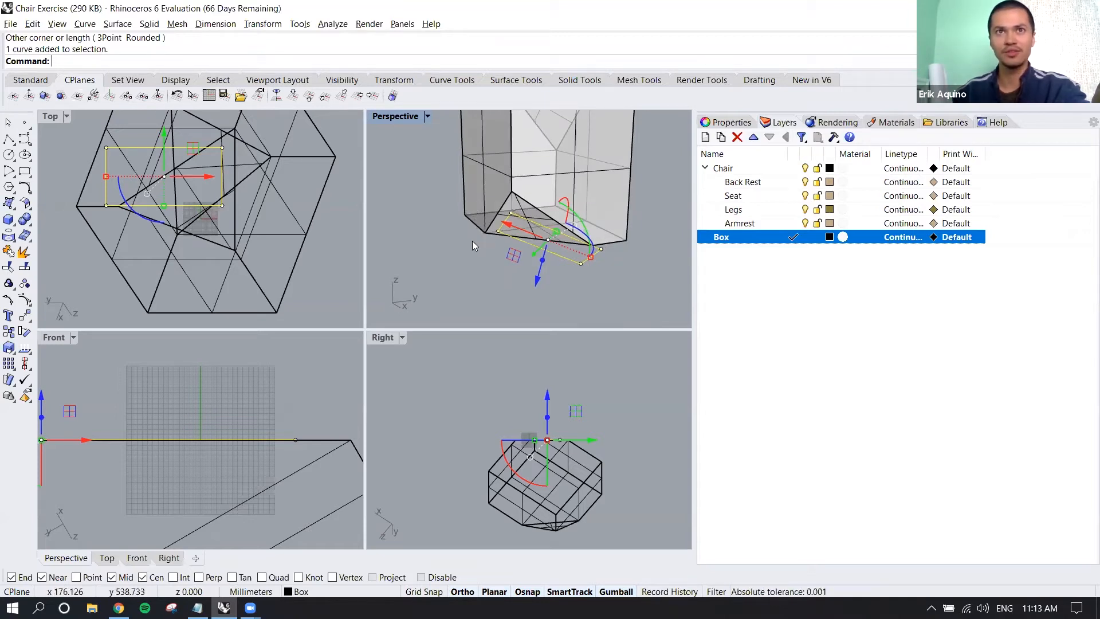
pyautogui.moveTo(520, 246); pyautogui.dragTo(623, 257, button='right')
pyautogui.press('Delete')
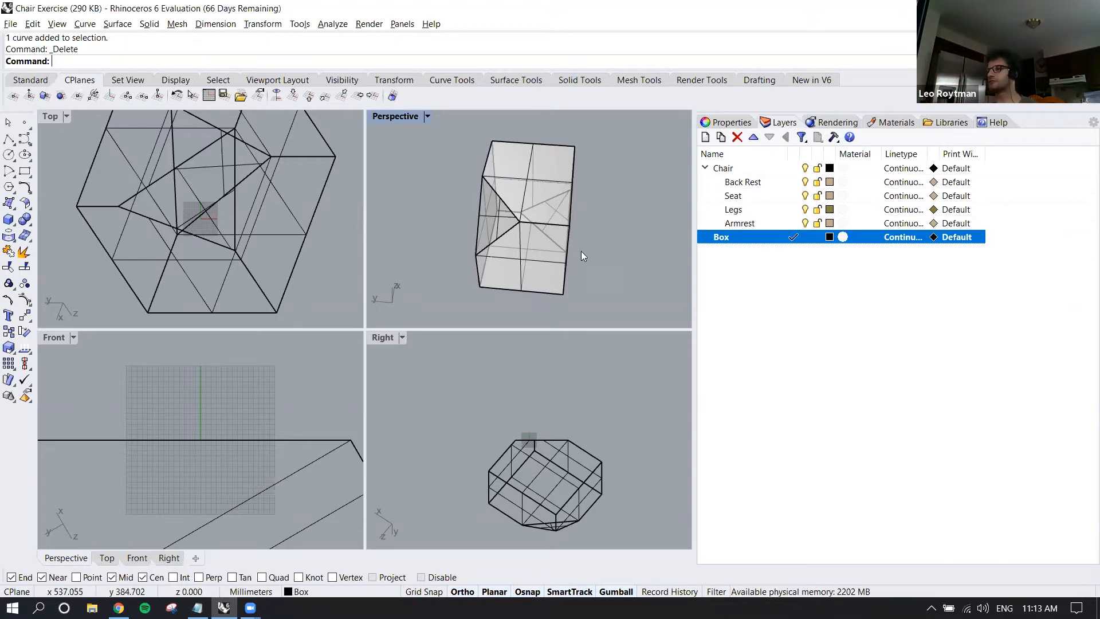
# Step: Delete the cut-corner box from the model
pyautogui.moveTo(532, 254); pyautogui.dragTo(624, 271, button='right')
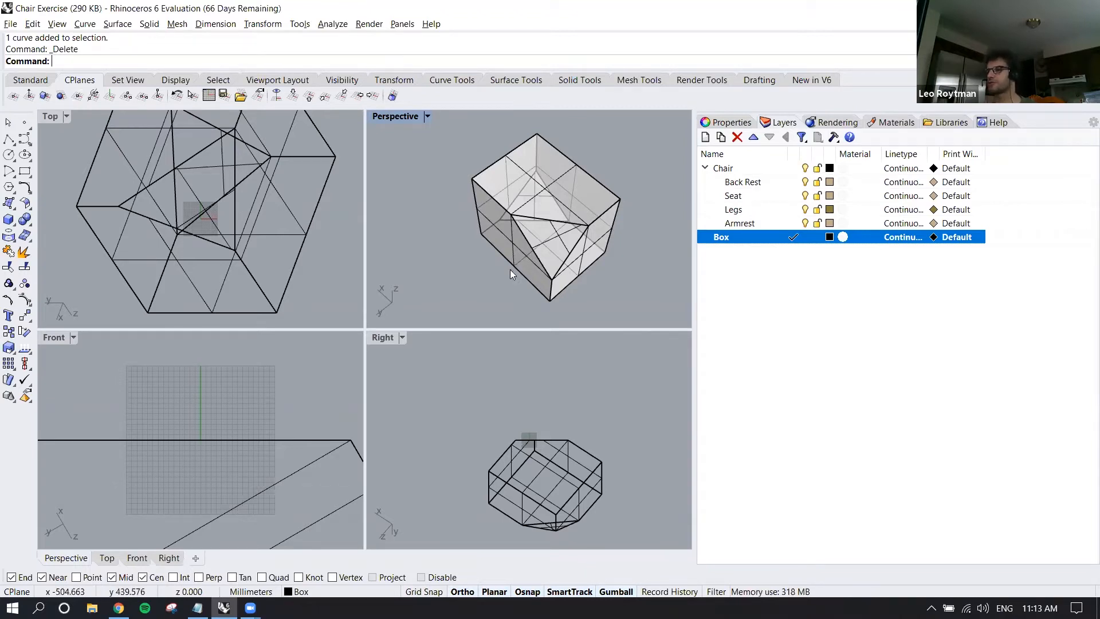
pyautogui.moveTo(500, 267); pyautogui.dragTo(542, 269, button='right')
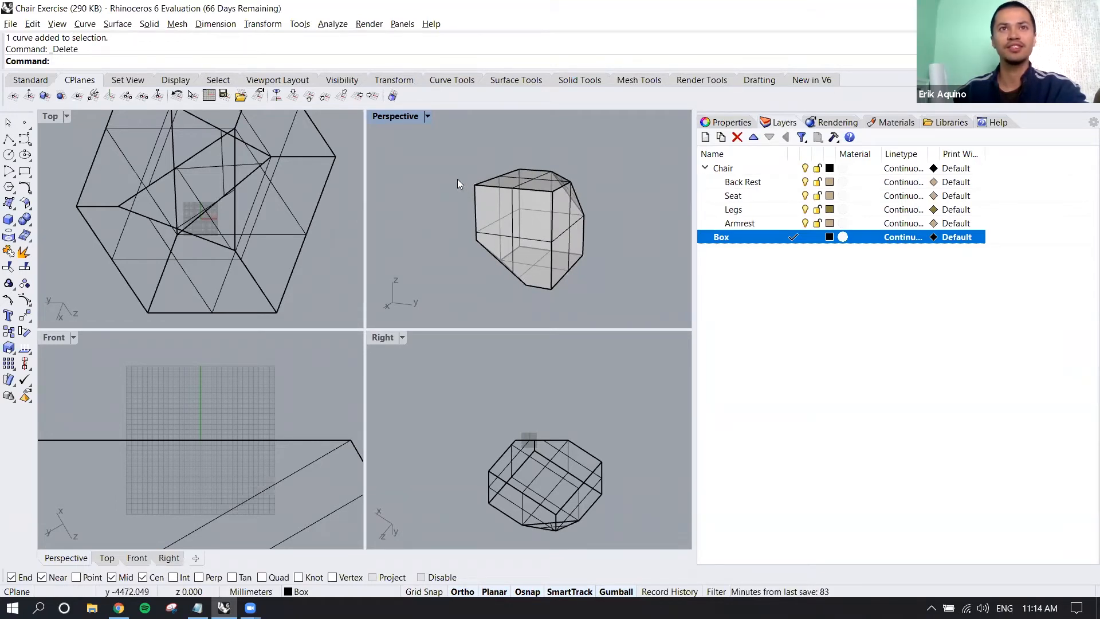
pyautogui.click(512, 182)
pyautogui.press('Delete')
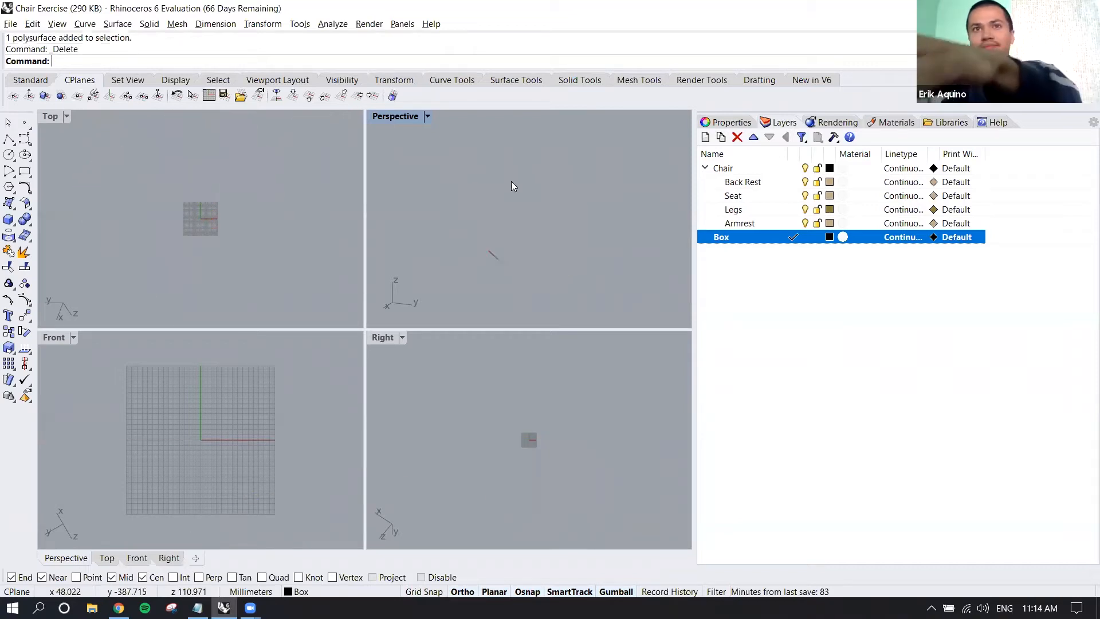
# Step: Show the hidden chair parts and maximize the Perspective viewport around the chair
pyautogui.moveTo(536, 203); pyautogui.dragTo(505, 231, button='right')
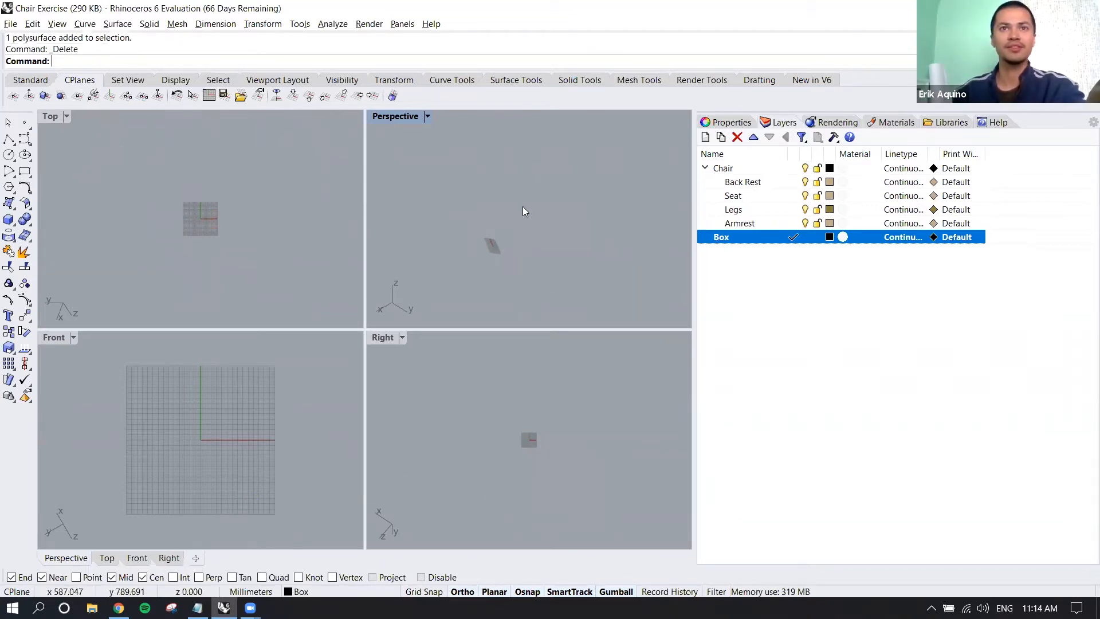
pyautogui.write('Show')
pyautogui.press('Return')
pyautogui.keyDown('shift'); pyautogui.moveTo(505, 233); pyautogui.dragTo(546, 212, button='right'); pyautogui.keyUp('shift')
pyautogui.scroll(8, 521, 205)
pyautogui.doubleClick(382, 120)
pyautogui.scroll(-7, 405, 135)
pyautogui.moveTo(417, 178); pyautogui.dragTo(607, 248, button='right')
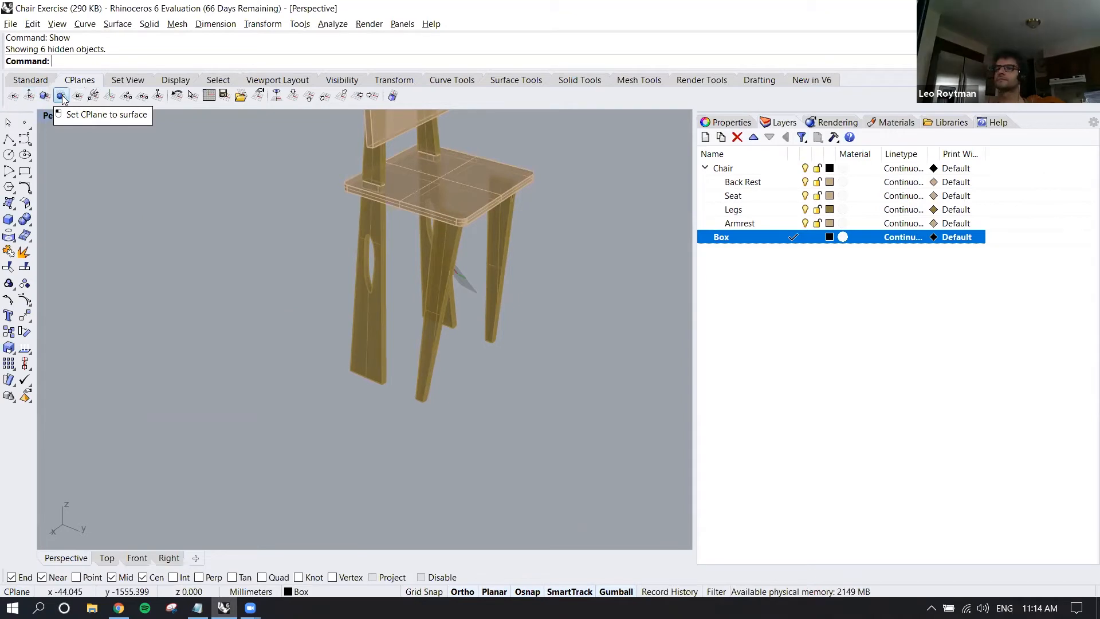
# Step: Orient the construction plane to one rear chair leg with an oval opening using the Object option, and check its placement
pyautogui.click(45, 95)
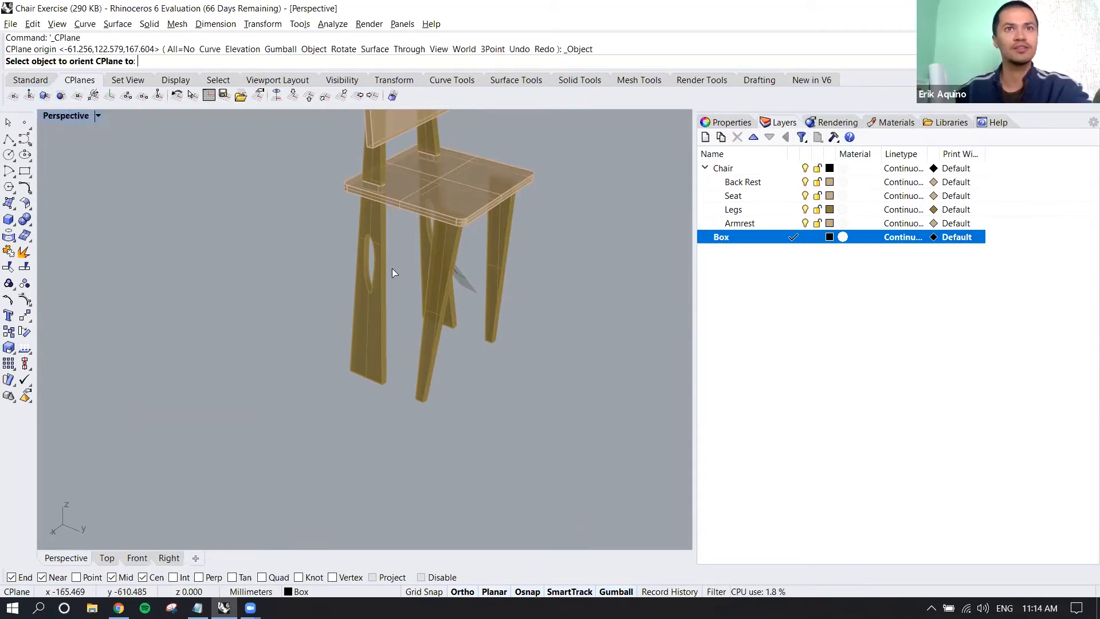
pyautogui.click(368, 316)
pyautogui.moveTo(372, 295); pyautogui.dragTo(272, 334, button='right')
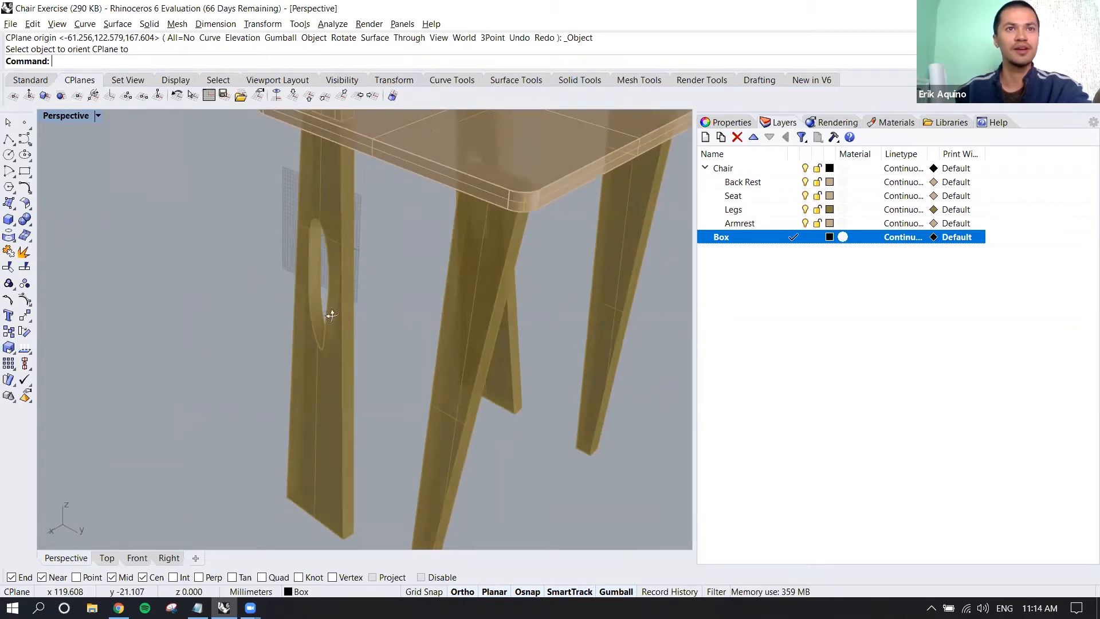
pyautogui.moveTo(332, 314); pyautogui.dragTo(351, 218, button='right')
pyautogui.moveTo(320, 173); pyautogui.dragTo(401, 176, button='right')
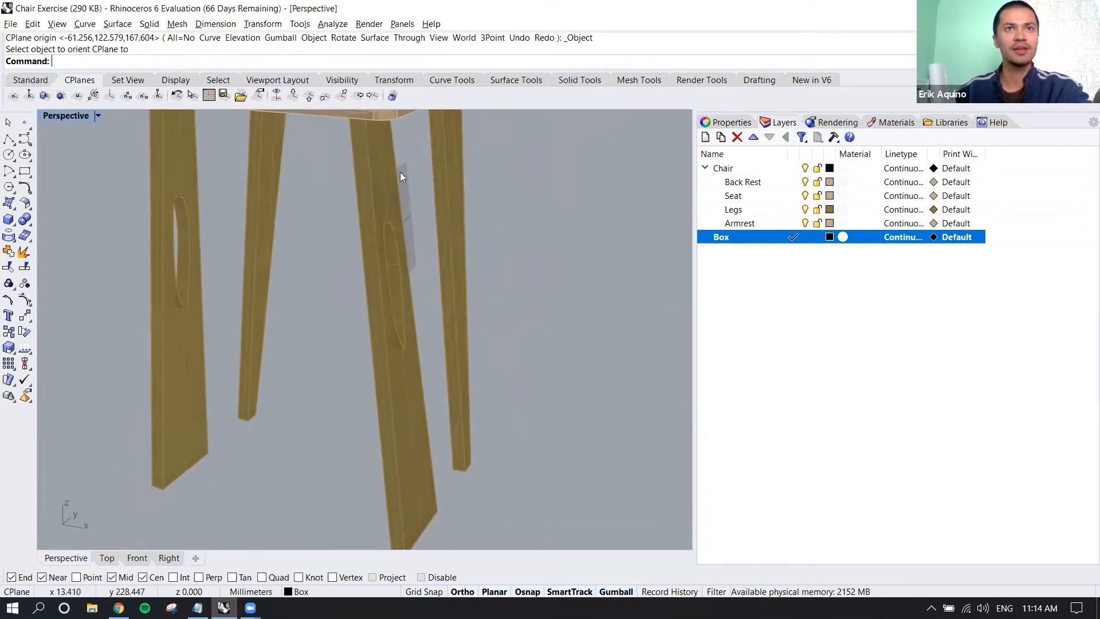
pyautogui.scroll(-5, 392, 428)
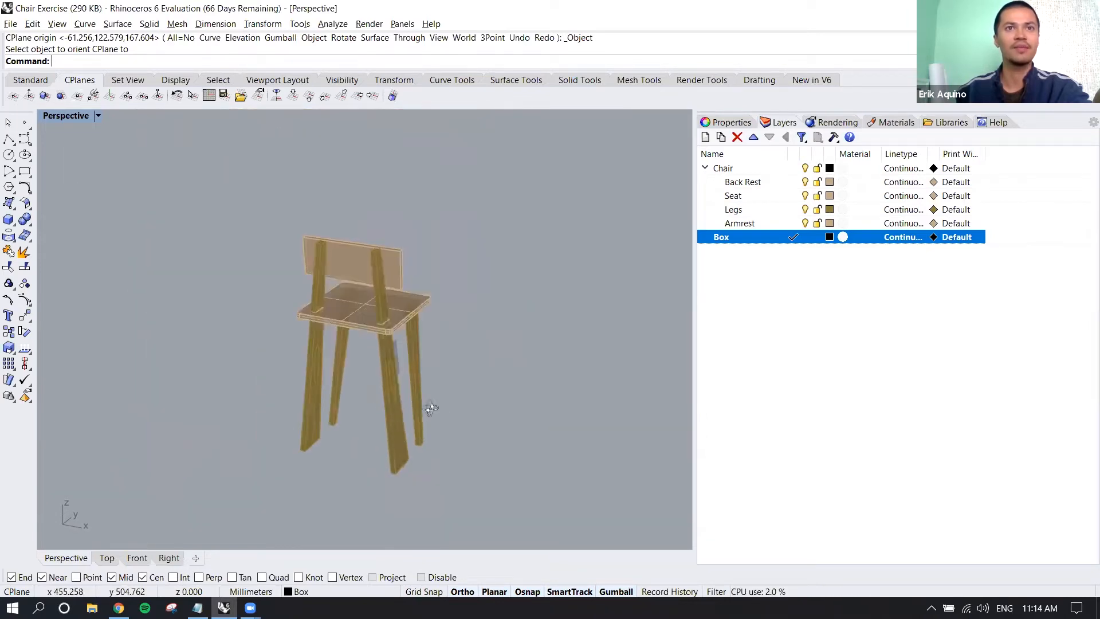
# Step: Bring up the named construction planes with NamedCPlane and save the current plane as Right Leg
pyautogui.write('Named')
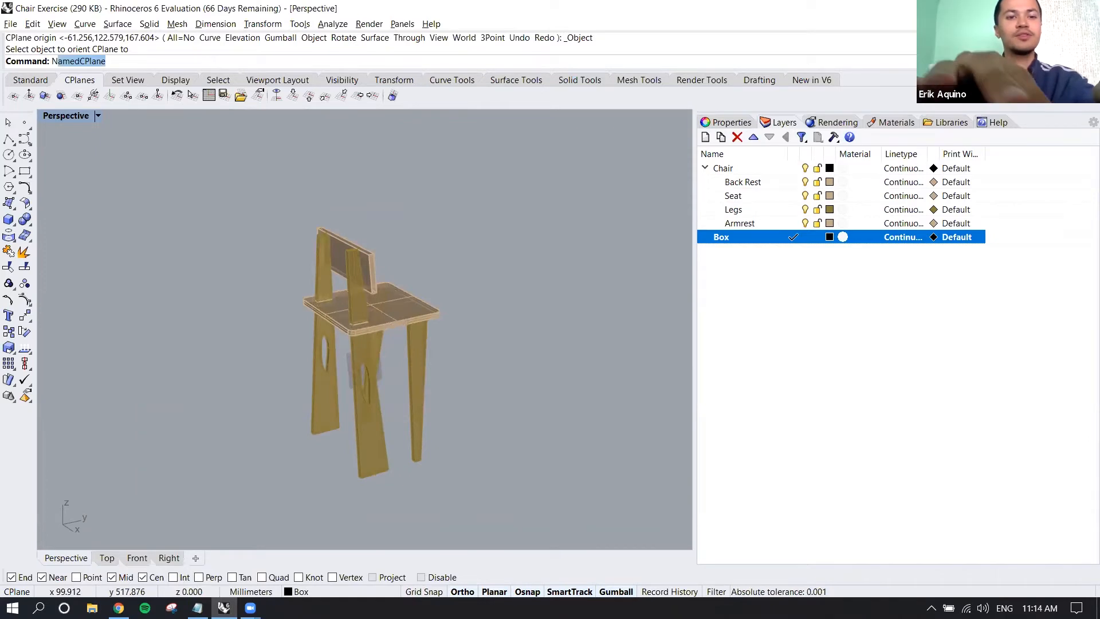
pyautogui.write('CPlane')
pyautogui.press('Return')
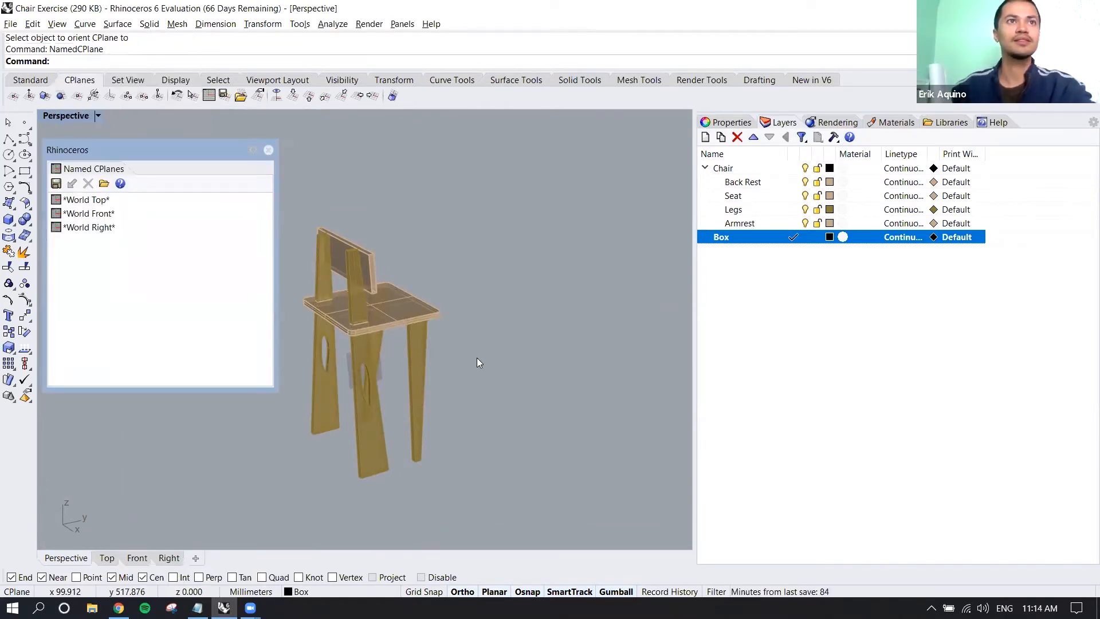
pyautogui.moveTo(171, 155); pyautogui.dragTo(656, 146)
pyautogui.moveTo(417, 282); pyautogui.dragTo(337, 340, button='right')
pyautogui.scroll(5, 344, 349)
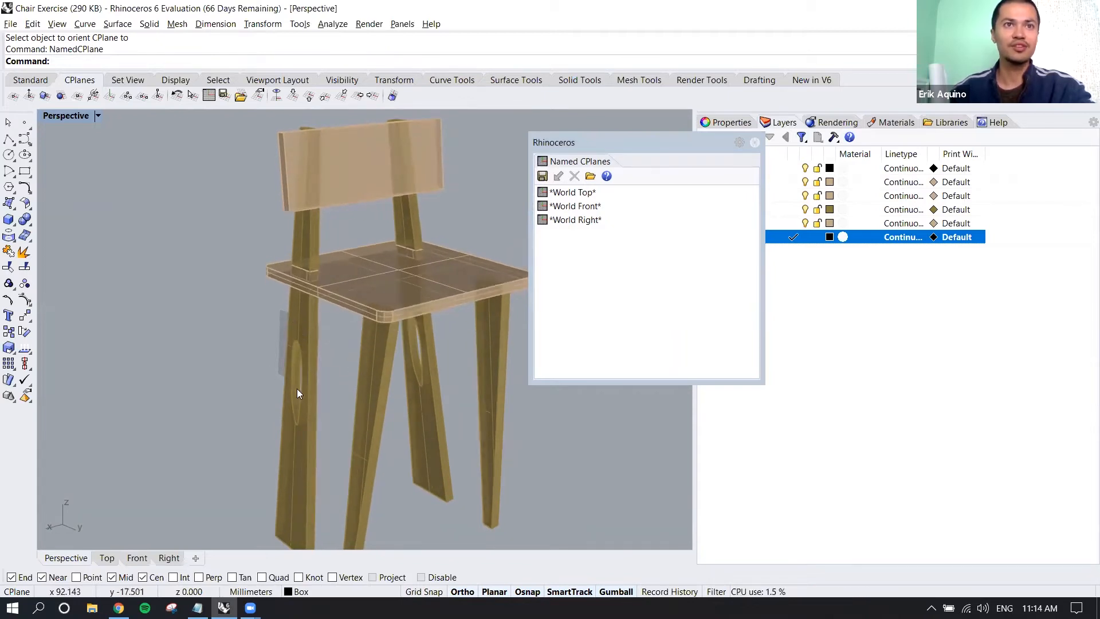
pyautogui.click(542, 176)
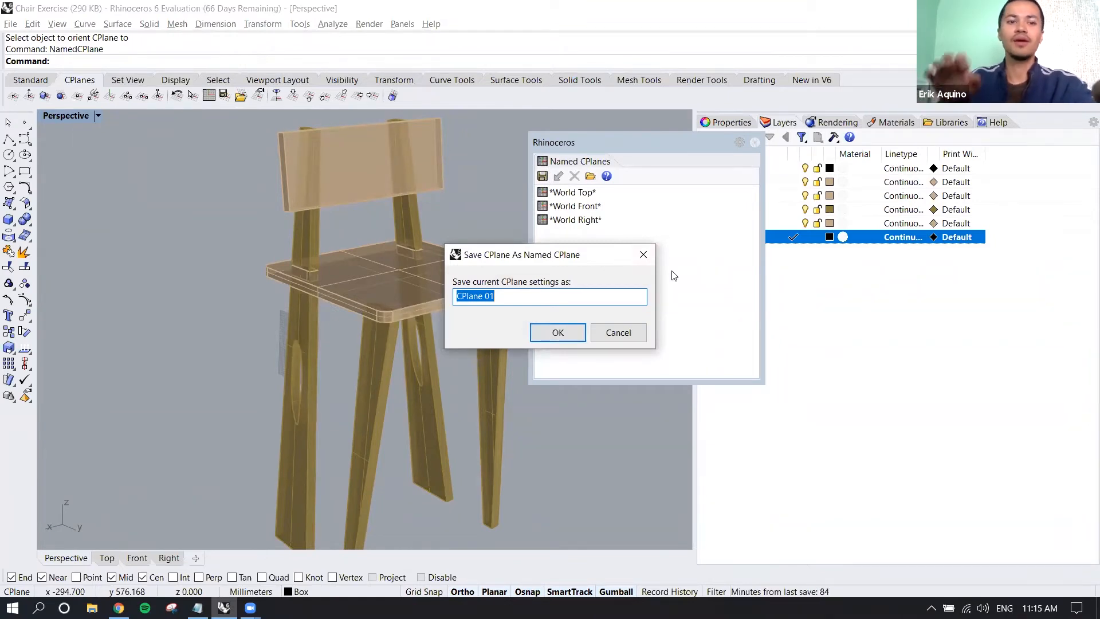
pyautogui.write('Right Leg')
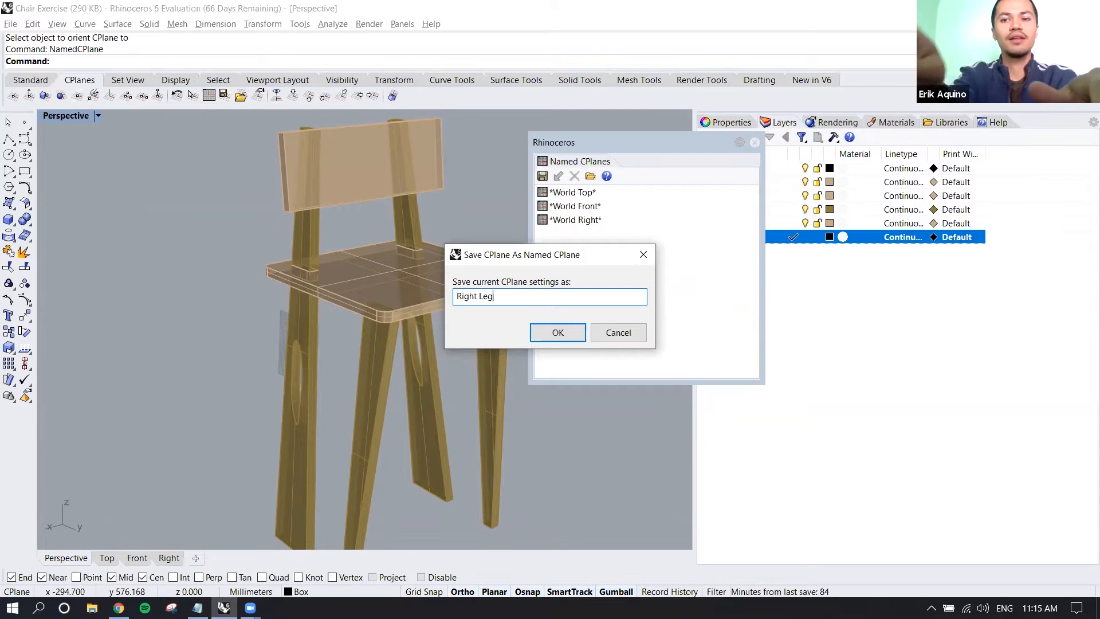
pyautogui.press('Return')
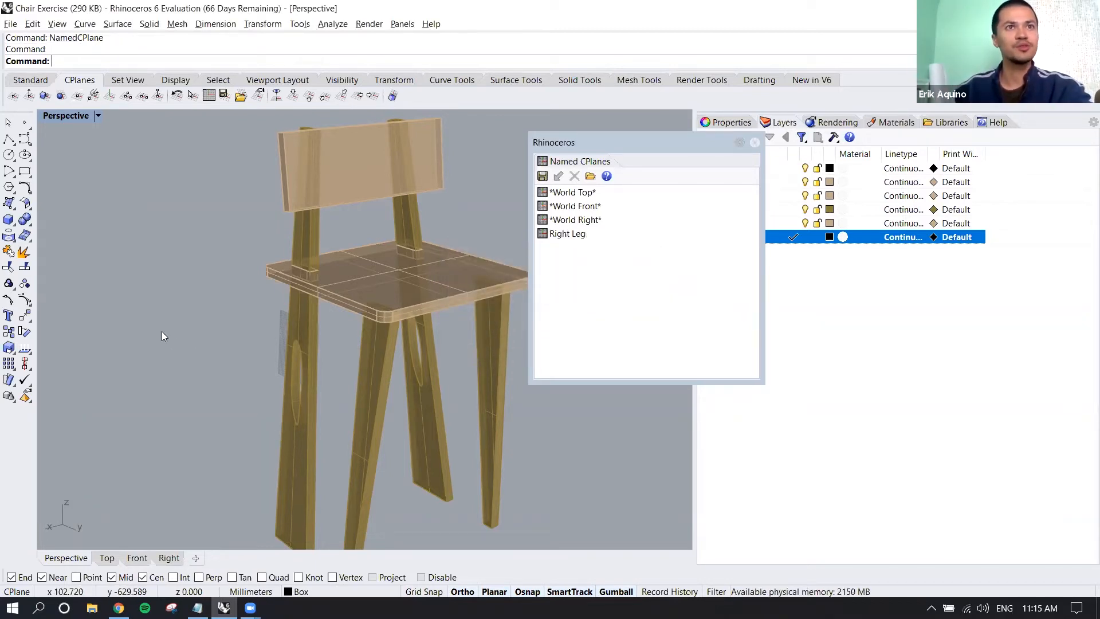
# Step: Preview the World Top, World Front, World Right and Right Leg construction planes in turn on the chair
pyautogui.click(569, 193)
pyautogui.click(578, 207)
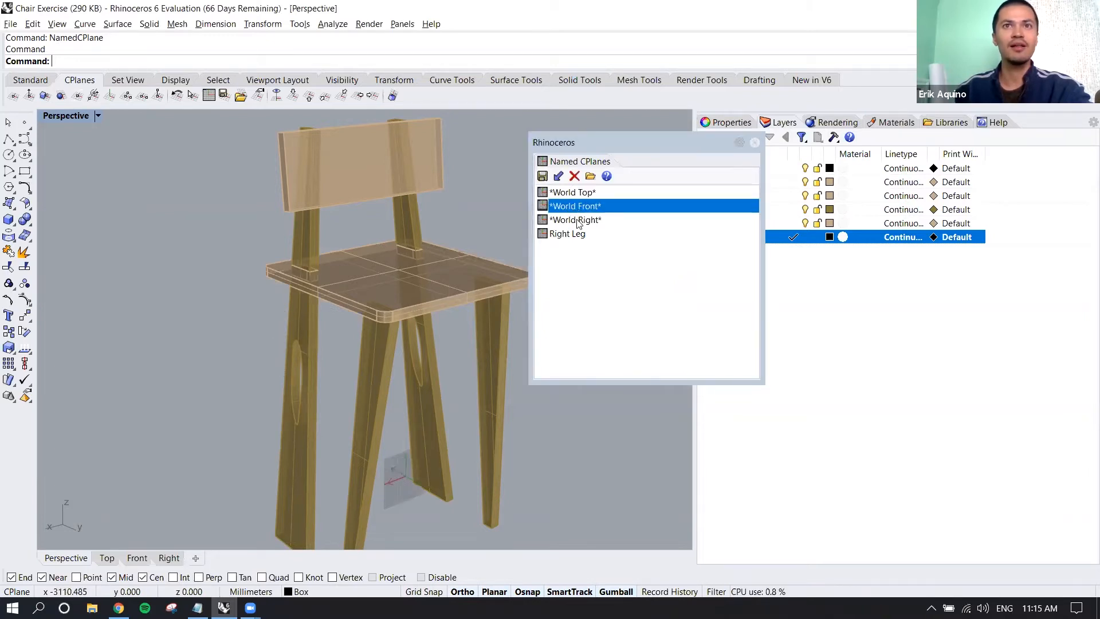
pyautogui.click(578, 222)
pyautogui.click(576, 239)
pyautogui.moveTo(339, 321); pyautogui.dragTo(296, 332, button='right')
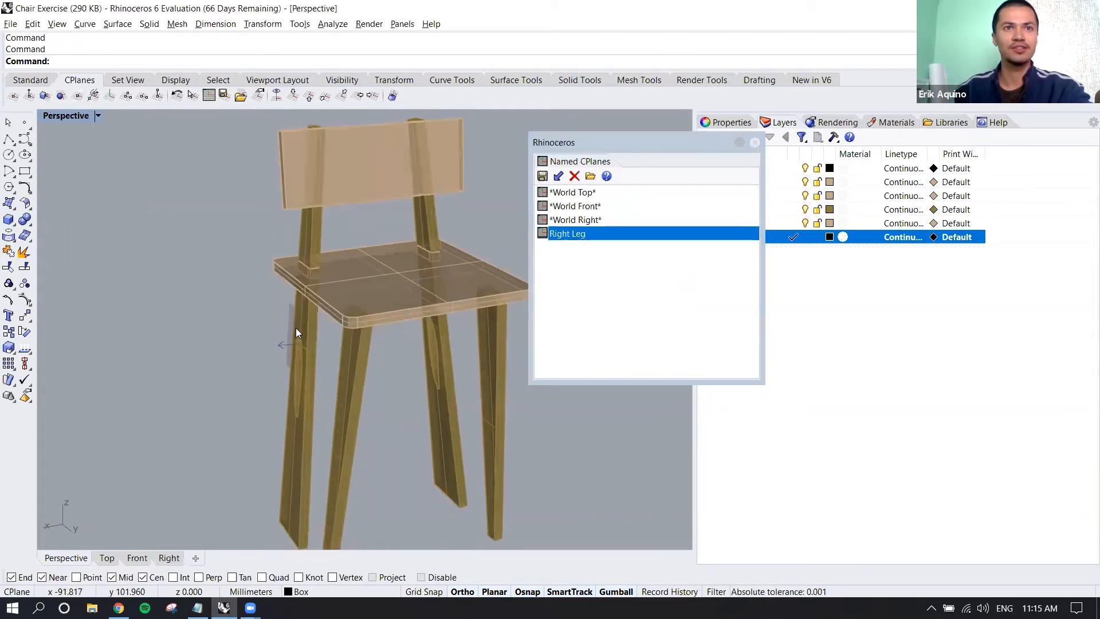
# Step: Orient the construction plane to the other rear leg's face with the Surface option, picking an origin below its oval opening
pyautogui.moveTo(448, 264); pyautogui.dragTo(339, 166, button='right')
pyautogui.scroll(6, 403, 194)
pyautogui.moveTo(356, 234); pyautogui.dragTo(390, 230, button='right')
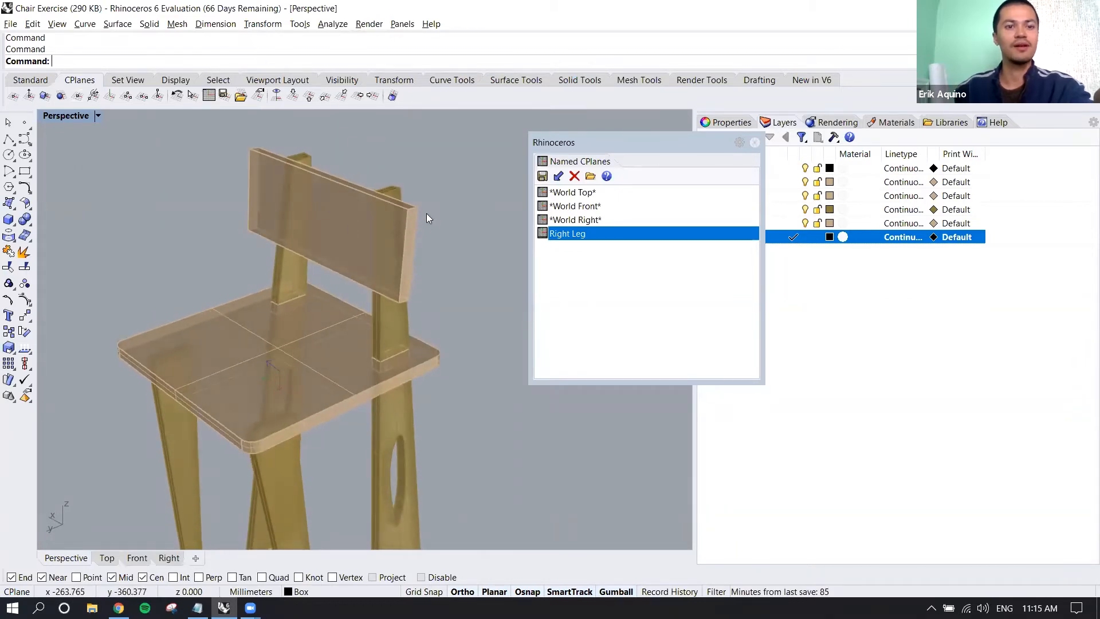
pyautogui.write('CPlane')
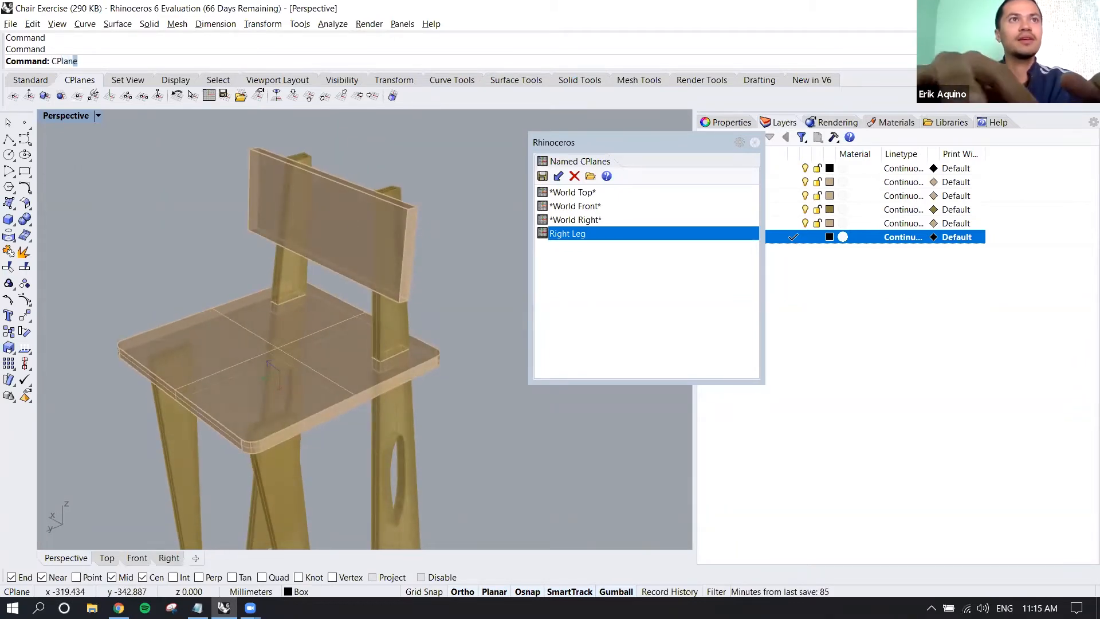
pyautogui.press('Return')
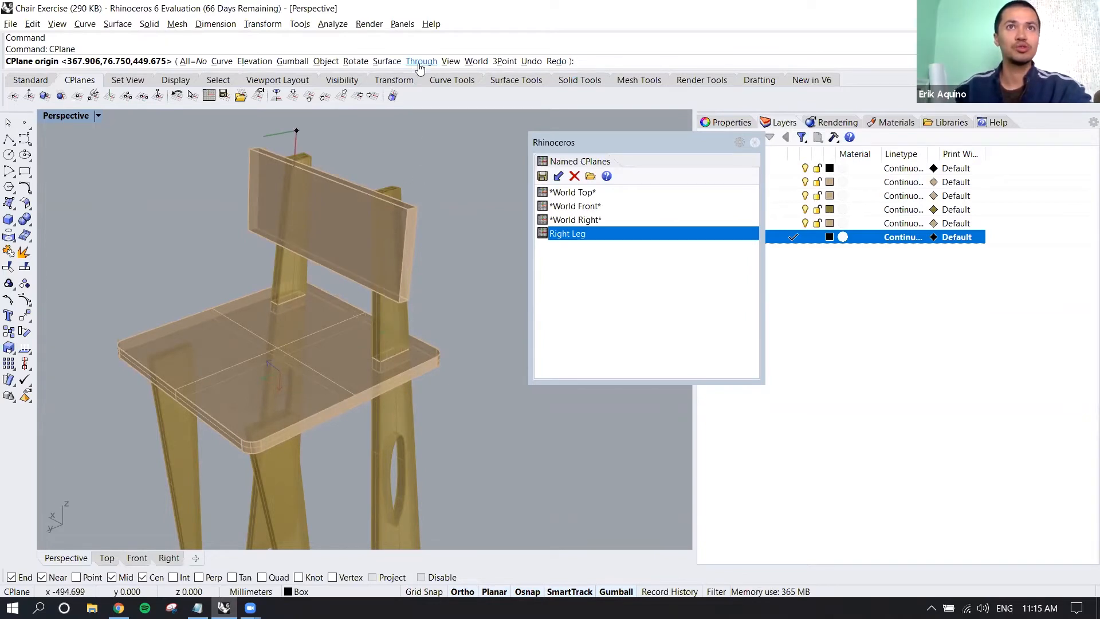
pyautogui.click(385, 61)
pyautogui.scroll(-2, 414, 339)
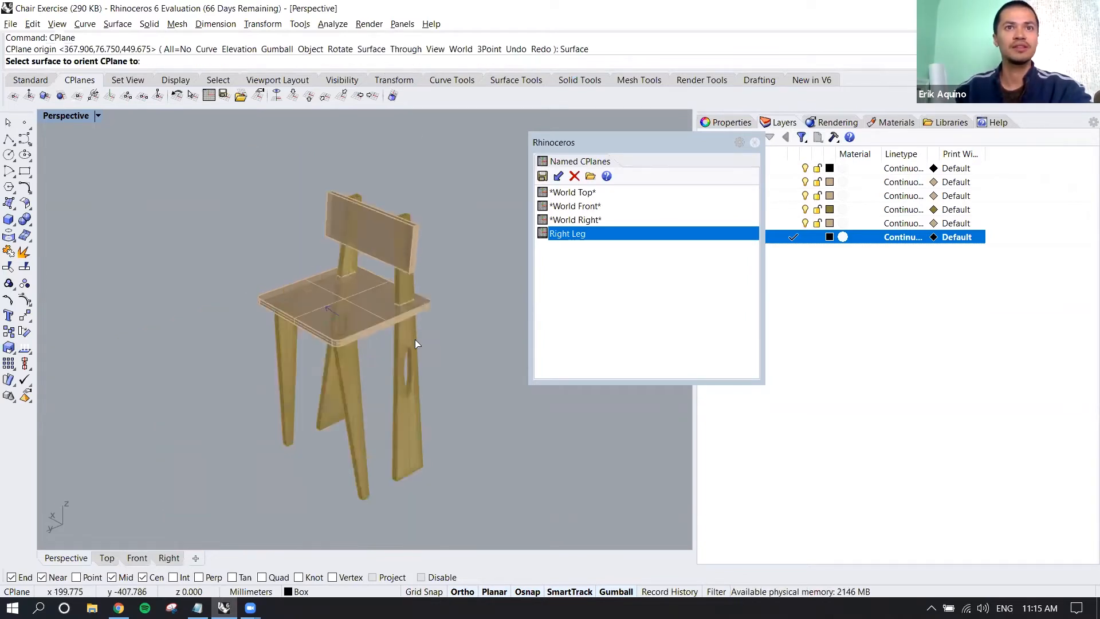
pyautogui.scroll(5, 411, 416)
pyautogui.click(417, 406)
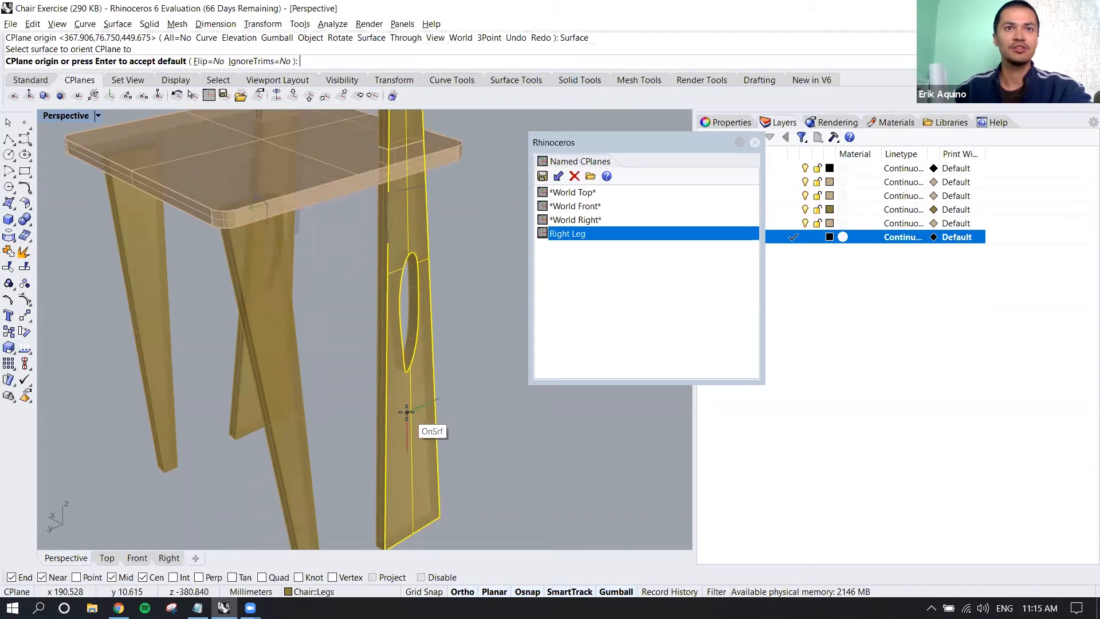
pyautogui.click(407, 400)
pyautogui.click(406, 399)
pyautogui.moveTo(415, 396); pyautogui.dragTo(493, 275, button='right')
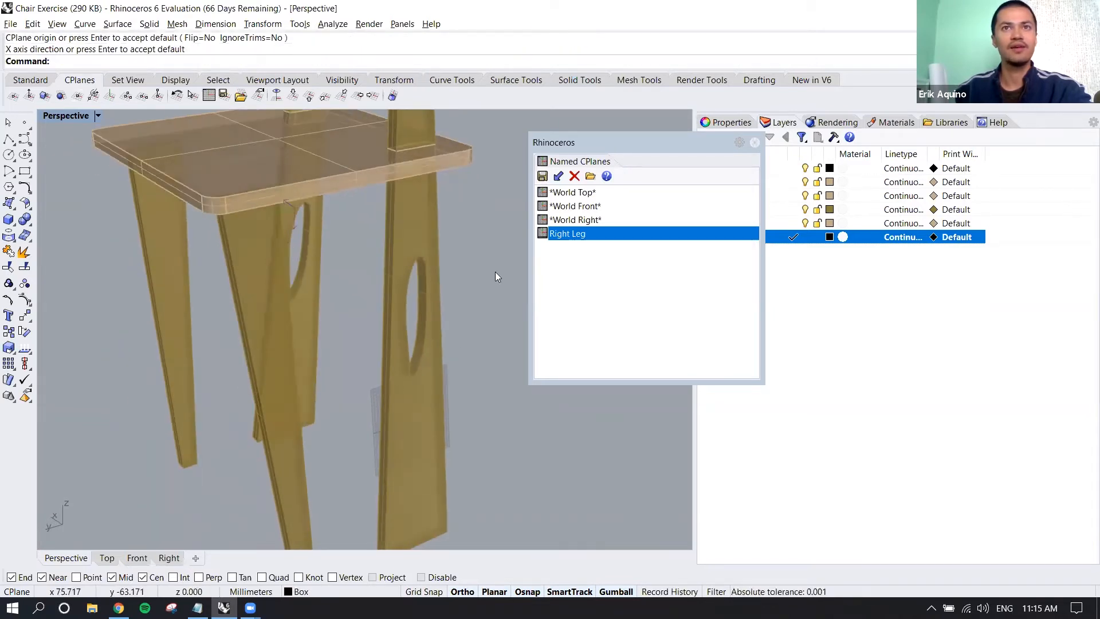
# Step: Save the current construction plane as Left Leg
pyautogui.click(543, 176)
pyautogui.write('Left Leg')
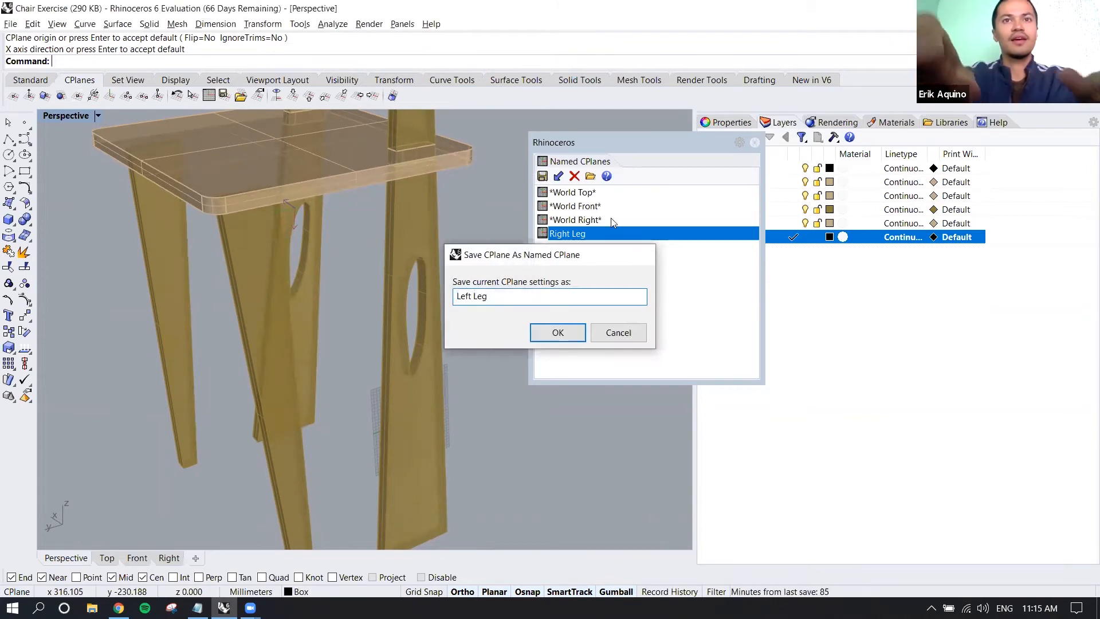
pyautogui.press('Return')
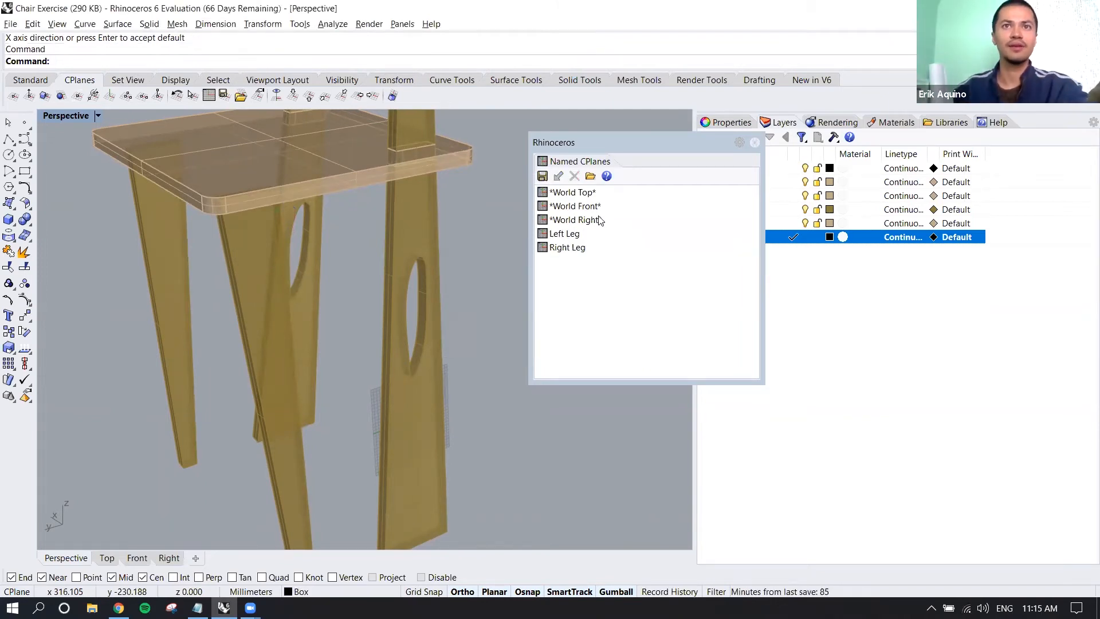
# Step: Orient the construction plane to the chair's back rest with the Object option
pyautogui.scroll(-3, 502, 232)
pyautogui.moveTo(407, 241); pyautogui.dragTo(340, 232, button='right')
pyautogui.scroll(4, 367, 252)
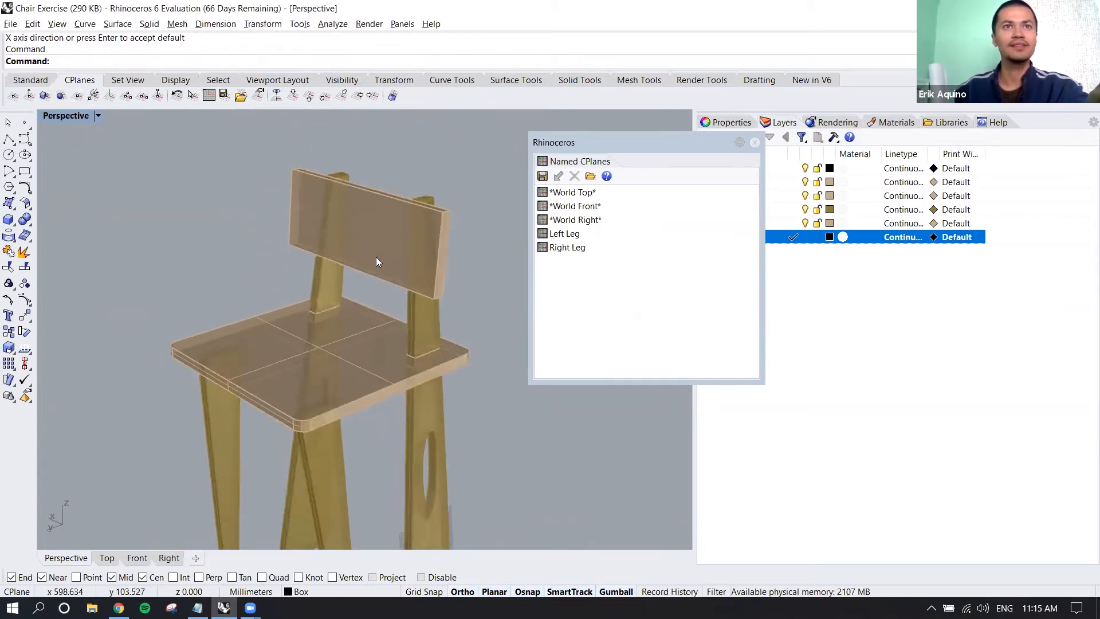
pyautogui.rightClick(375, 235)
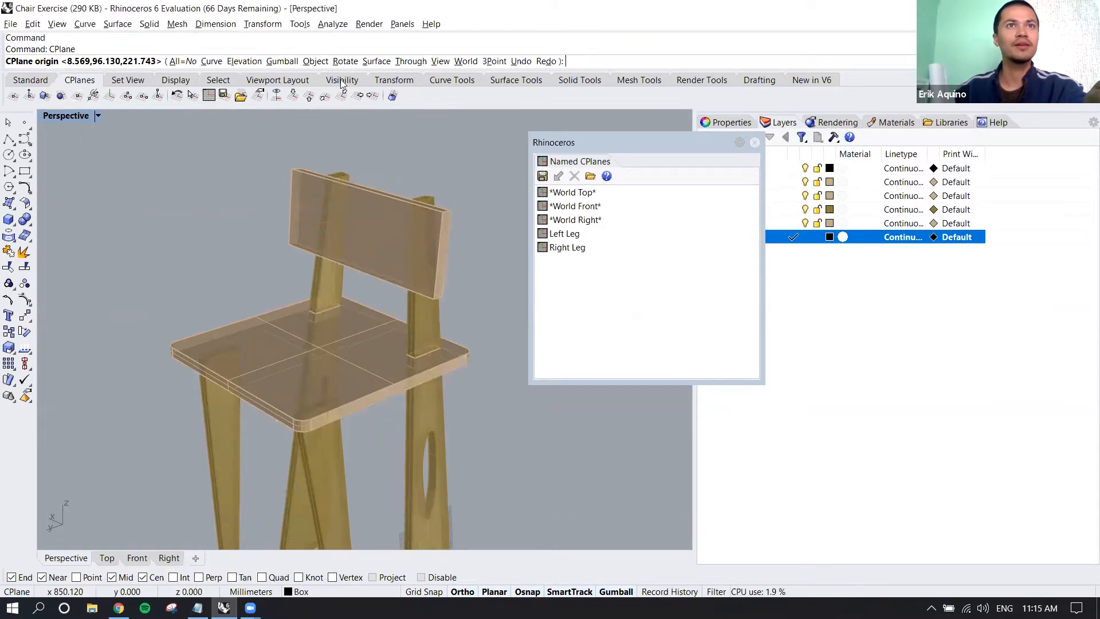
pyautogui.click(316, 62)
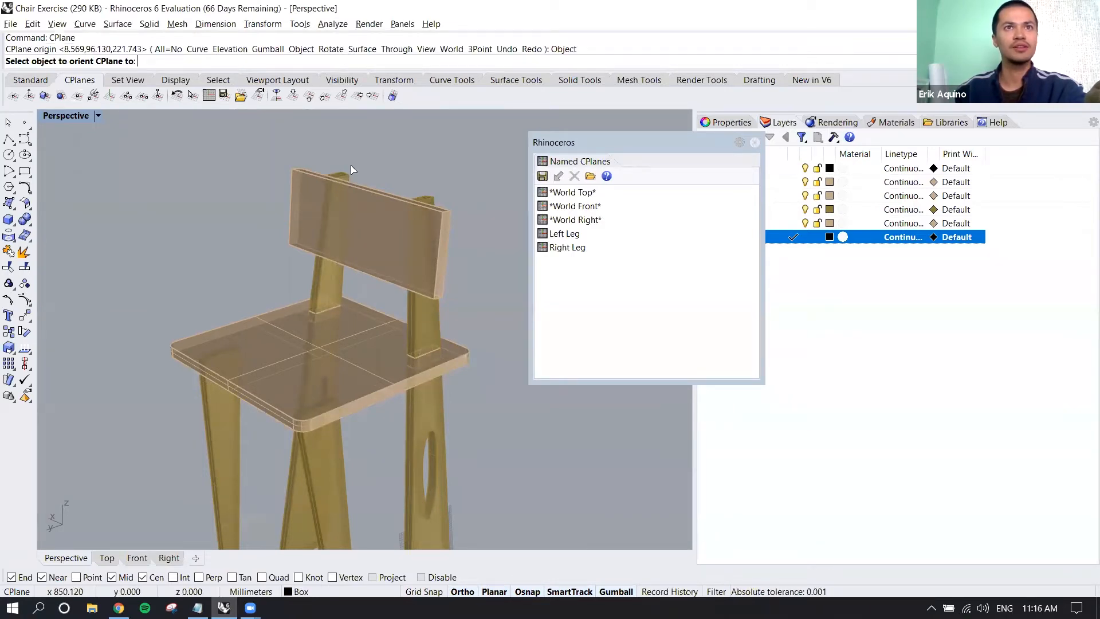
pyautogui.click(367, 228)
pyautogui.moveTo(403, 218)
pyautogui.mouseDown(button='right')
pyautogui.moveTo(480, 216)
pyautogui.moveTo(389, 231)
pyautogui.mouseUp(button='right')
# Step: Save the back rest's construction plane as Back Rest and view the whole chair
pyautogui.click(543, 177)
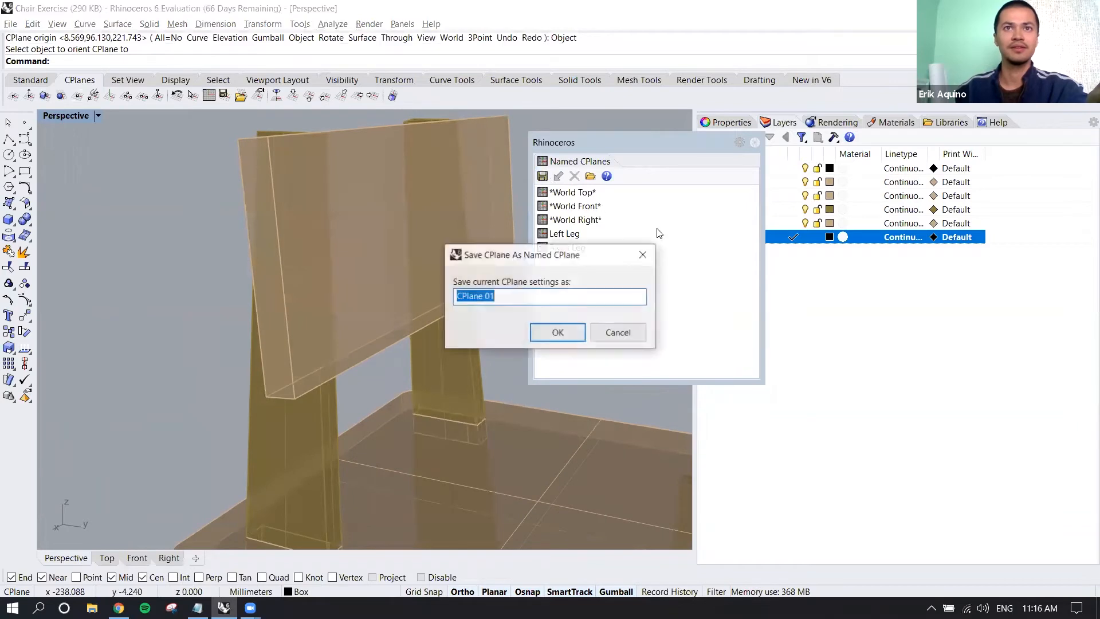
pyautogui.write('Back Rest')
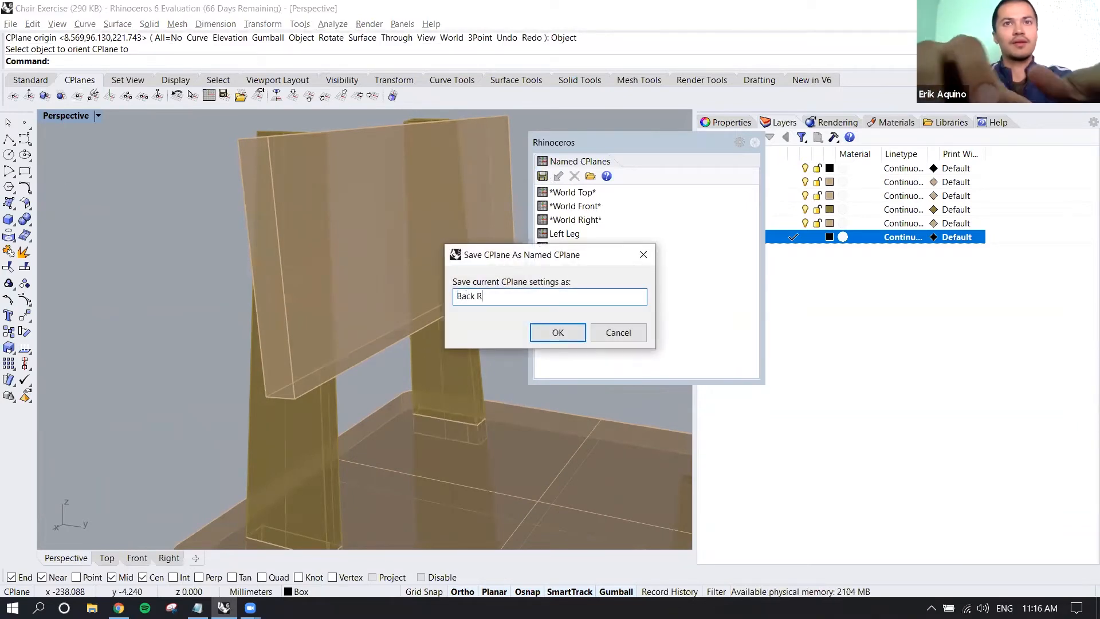
pyautogui.press('Return')
pyautogui.moveTo(505, 205); pyautogui.dragTo(282, 247, button='right')
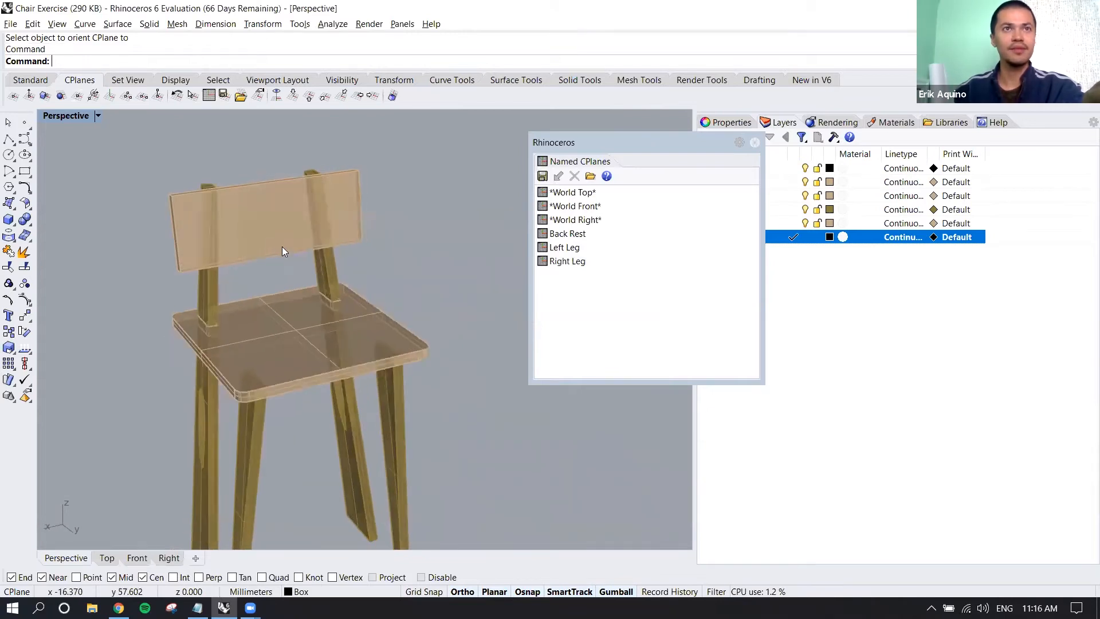
# Step: Restore the World Top construction plane and view its grid at the foot of the chair's legs
pyautogui.press('Return')
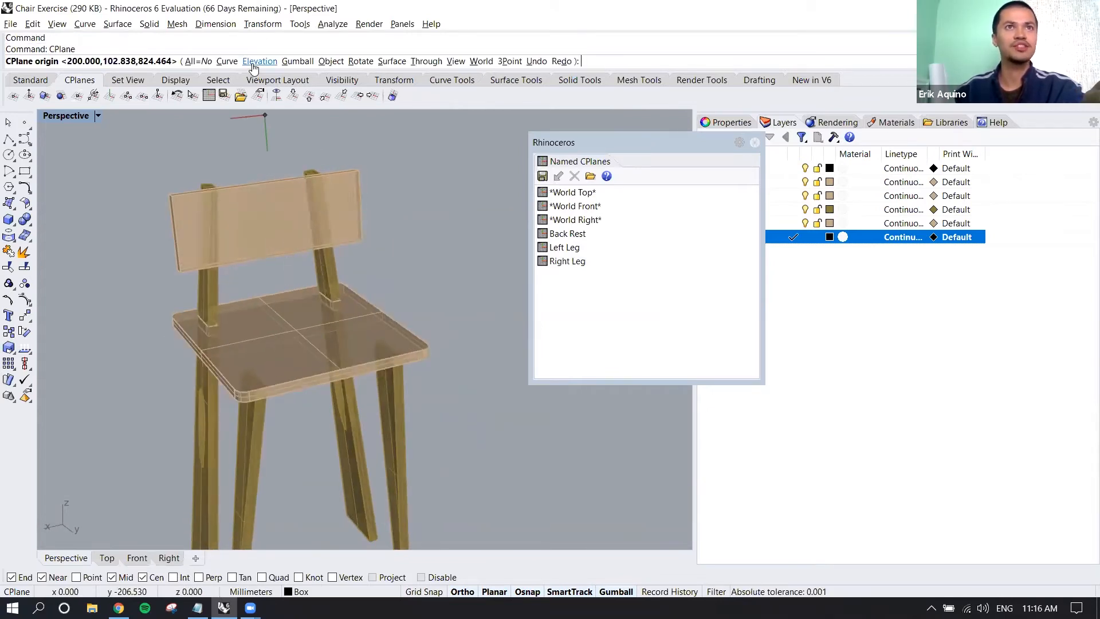
pyautogui.press('Escape')
pyautogui.click(595, 193)
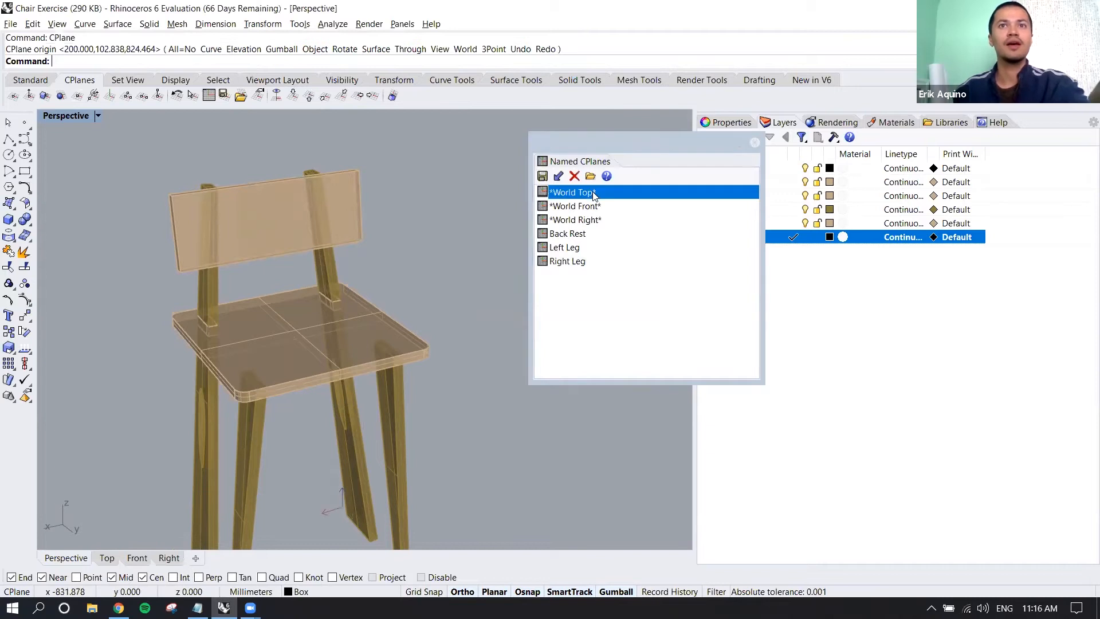
pyautogui.moveTo(426, 388); pyautogui.dragTo(267, 421, button='right')
pyautogui.scroll(3, 459, 478)
pyautogui.keyDown('shift'); pyautogui.moveTo(459, 480); pyautogui.dragTo(329, 411, button='right'); pyautogui.keyUp('shift')
pyautogui.scroll(3, 367, 419)
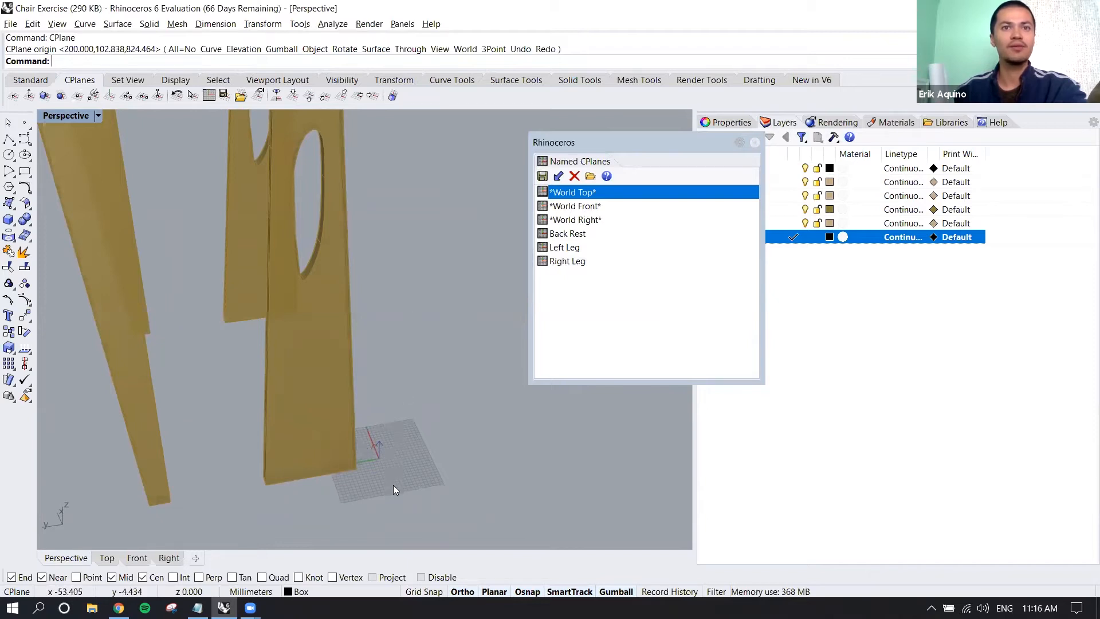
pyautogui.moveTo(410, 350); pyautogui.dragTo(380, 325, button='right')
pyautogui.scroll(-6, 408, 329)
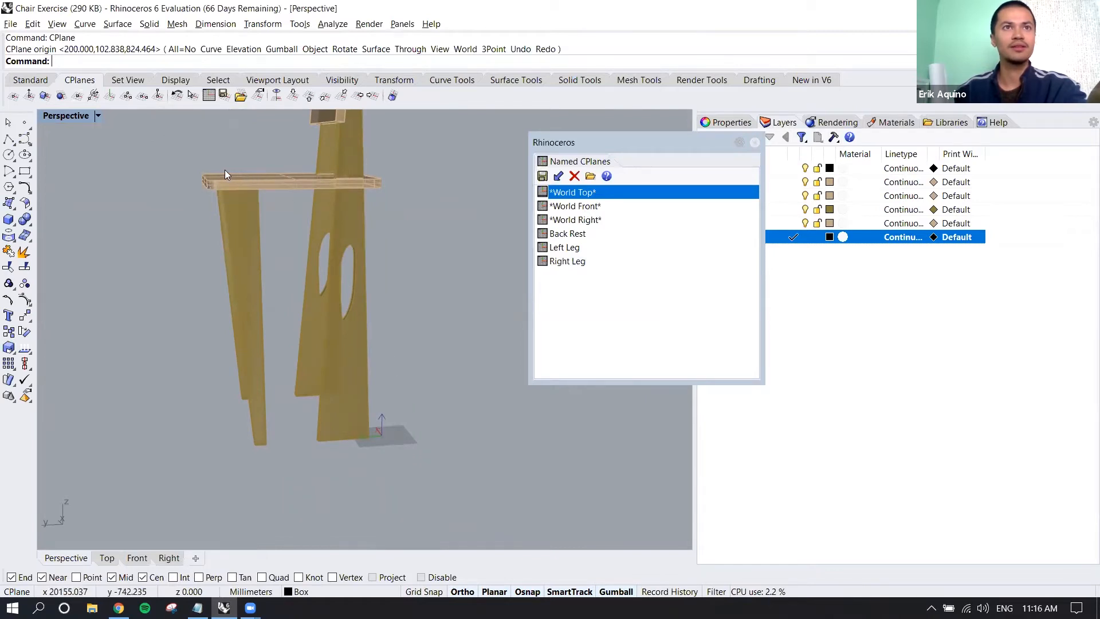
pyautogui.moveTo(246, 174); pyautogui.dragTo(271, 176, button='right')
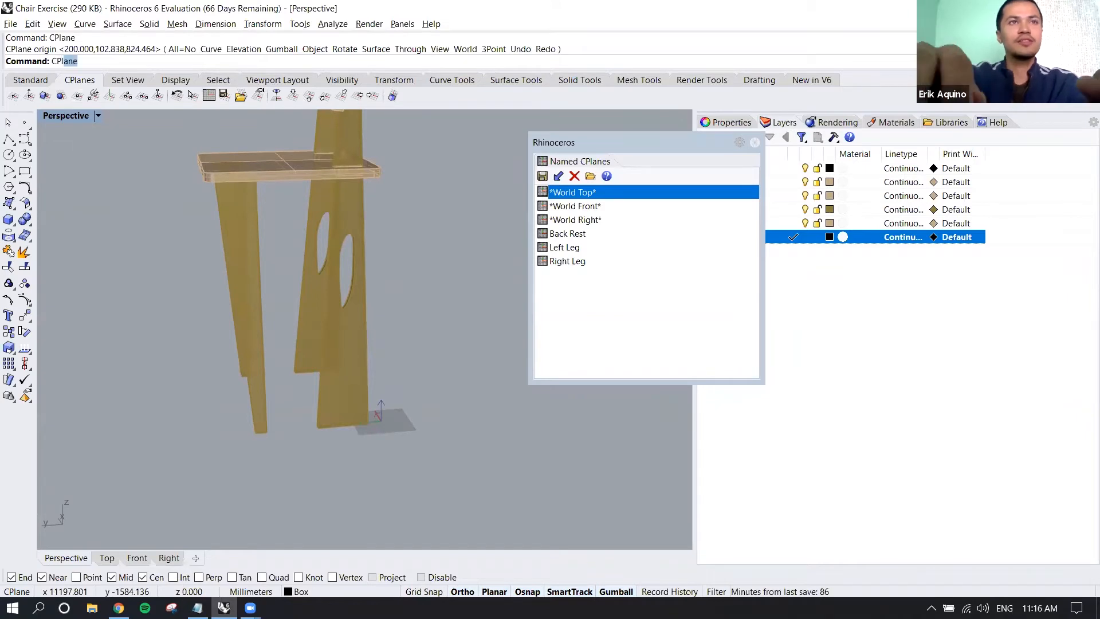
# Step: Raise the construction plane 620 mm with the CPlane Elevation option, snapping to a midpoint on the seat
pyautogui.write('CPlane')
pyautogui.press('Return')
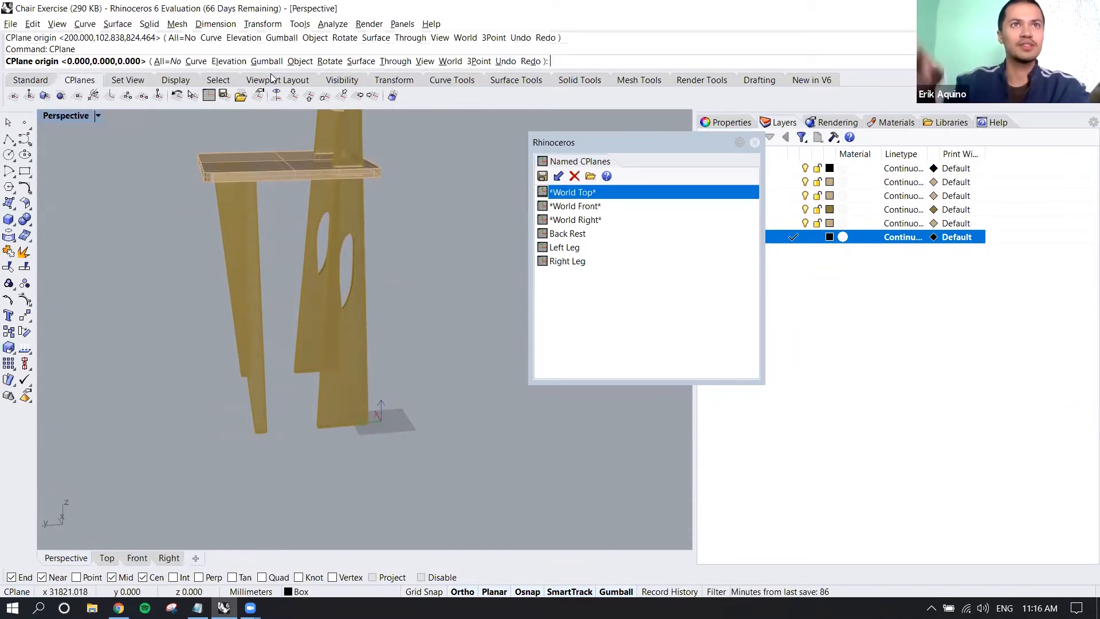
pyautogui.click(231, 65)
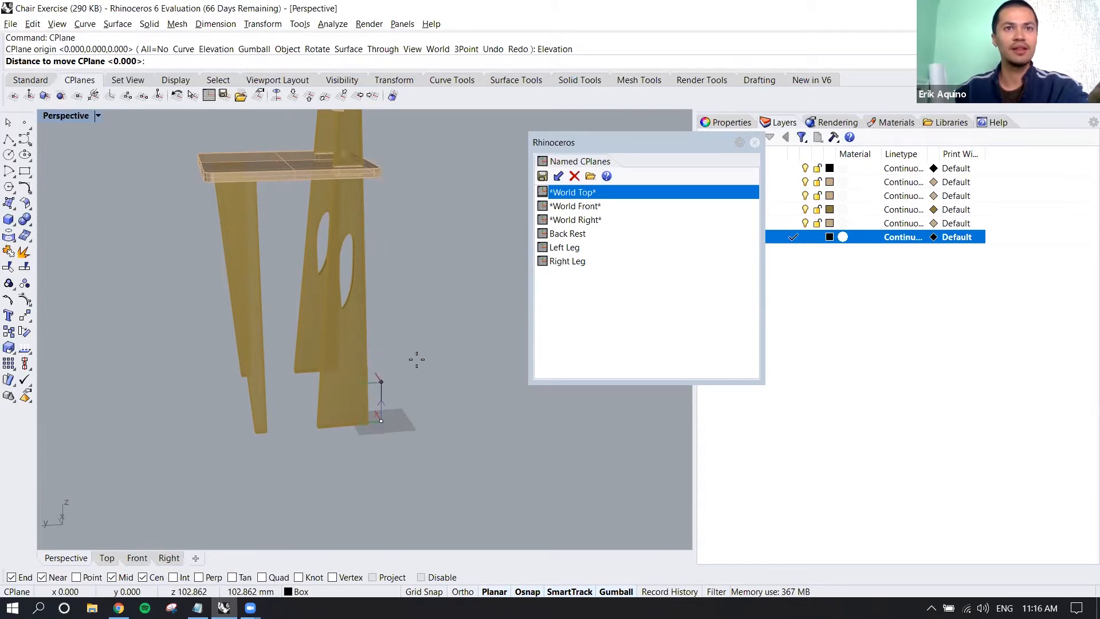
pyautogui.keyDown('shift'); pyautogui.moveTo(432, 274); pyautogui.dragTo(470, 352, button='right'); pyautogui.keyUp('shift')
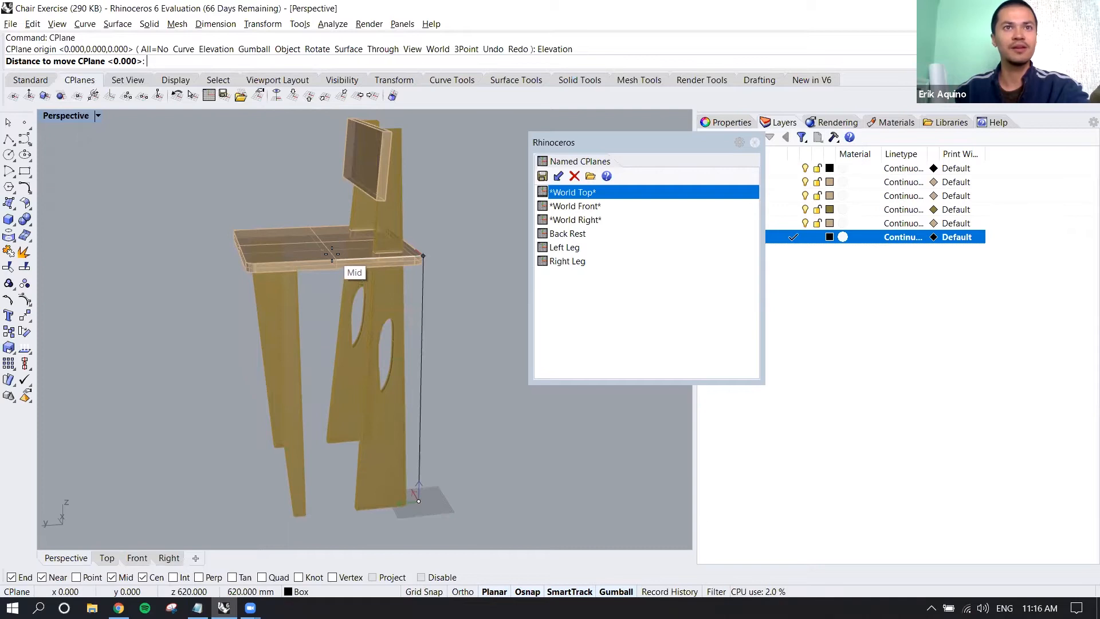
pyautogui.click(332, 253)
pyautogui.moveTo(354, 249); pyautogui.dragTo(381, 229, button='right')
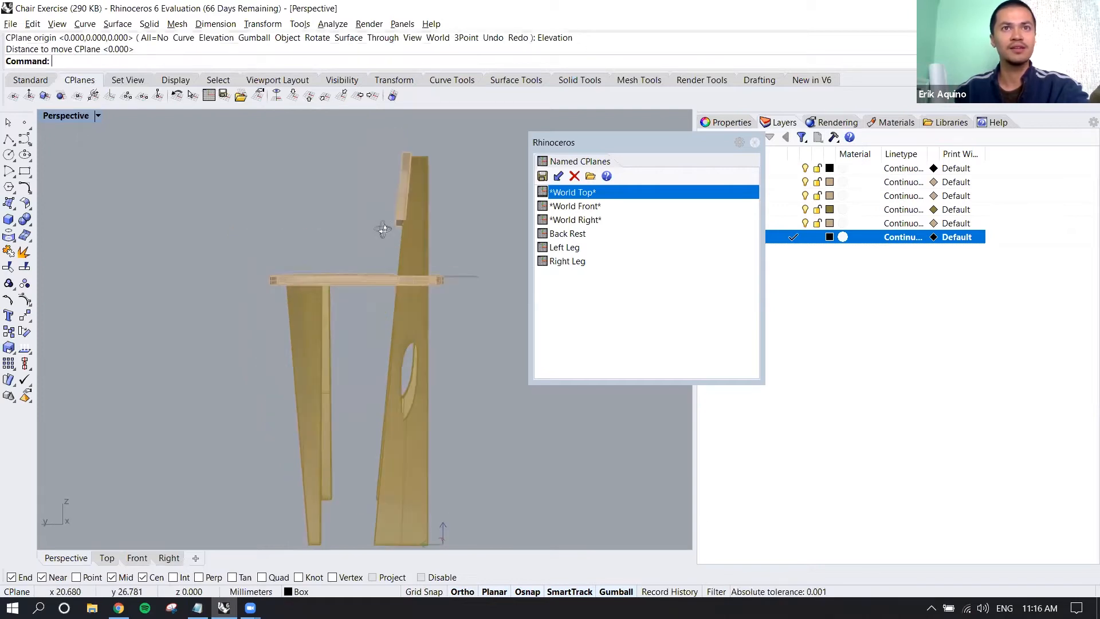
pyautogui.scroll(5, 404, 268)
pyautogui.scroll(-3, 319, 275)
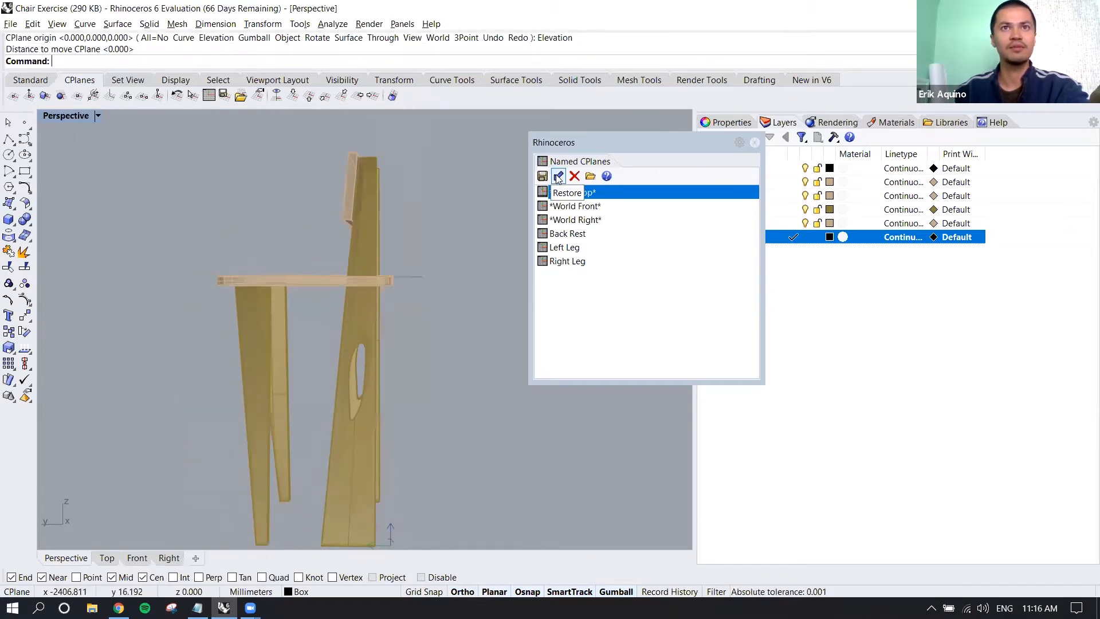
# Step: Save the current construction plane as Seat and view the whole chair
pyautogui.click(543, 176)
pyautogui.write('Seat')
pyautogui.press('Return')
pyautogui.moveTo(321, 247); pyautogui.dragTo(472, 278, button='right')
pyautogui.scroll(6, 338, 251)
pyautogui.keyDown('shift'); pyautogui.moveTo(334, 250); pyautogui.dragTo(384, 349, button='right'); pyautogui.keyUp('shift')
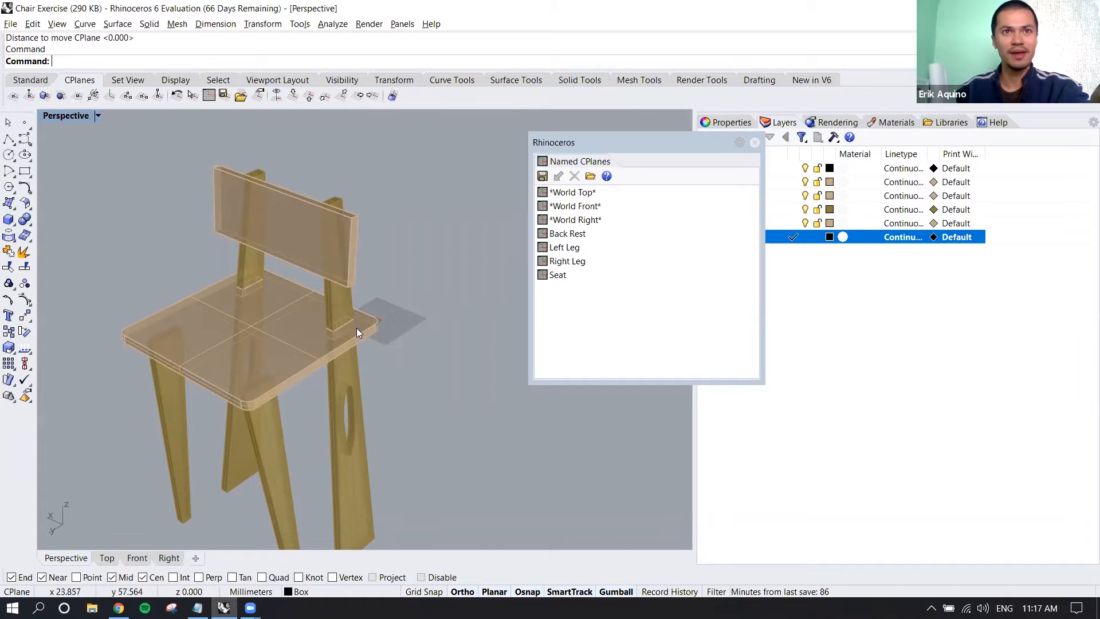
# Step: Restore the Left Leg construction plane and view that rear leg's lower part
pyautogui.doubleClick(571, 250)
pyautogui.moveTo(350, 381)
pyautogui.mouseDown(button='right')
pyautogui.moveTo(380, 390)
pyautogui.moveTo(361, 280)
pyautogui.moveTo(364, 377)
pyautogui.moveTo(331, 375)
pyautogui.mouseUp(button='right')
pyautogui.scroll(5, 361, 372)
# Step: Draw a closed oval control-point curve on the rear leg's face below its existing oval opening
pyautogui.write('Cur')
pyautogui.press('Return')
pyautogui.click(334, 378)
pyautogui.click(296, 379)
pyautogui.click(294, 440)
pyautogui.click(331, 476)
pyautogui.click(351, 424)
pyautogui.click(334, 378)
pyautogui.rightClick(335, 378)
pyautogui.scroll(-5, 335, 377)
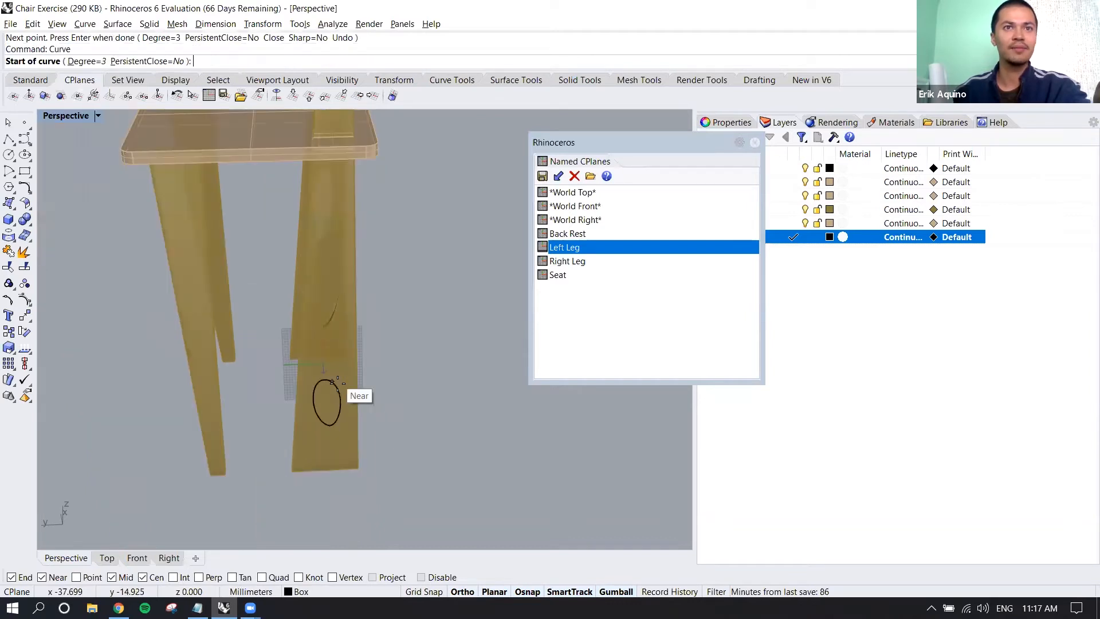
pyautogui.moveTo(421, 424); pyautogui.dragTo(431, 461, button='right')
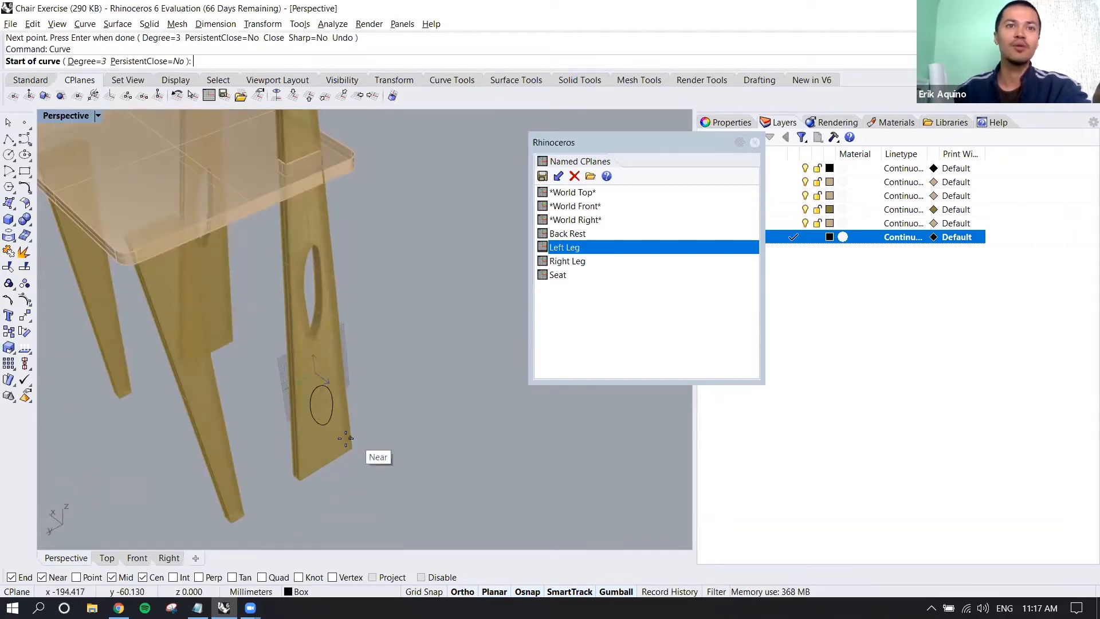
pyautogui.moveTo(332, 413); pyautogui.dragTo(430, 410, button='right')
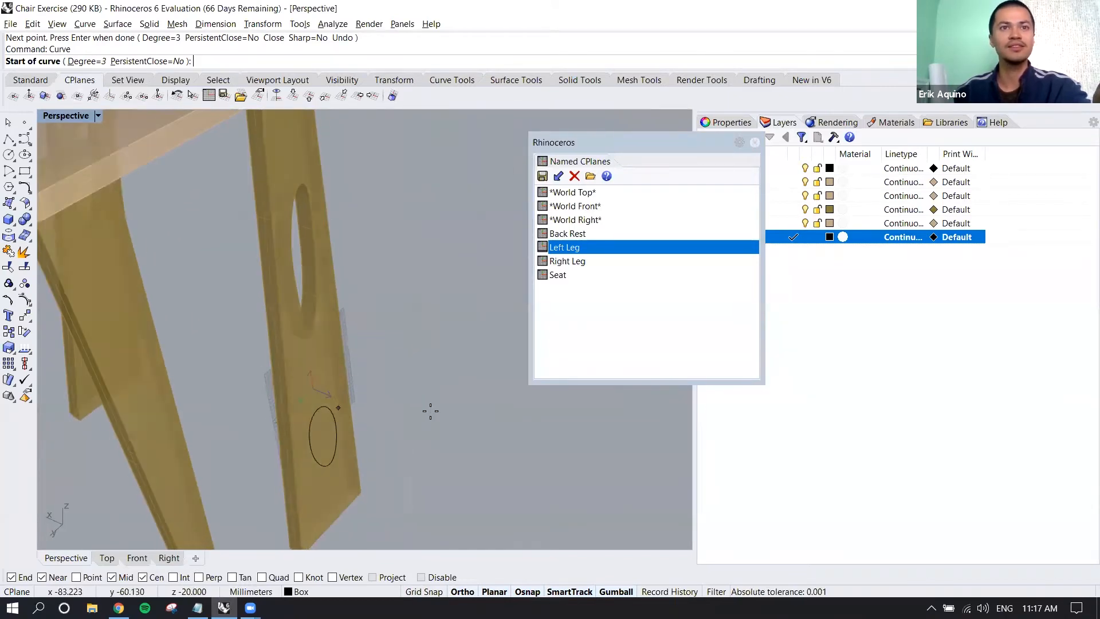
pyautogui.press('Escape')
# Step: Extrude the oval curve into a solid that passes through the rear leg
pyautogui.click(336, 413)
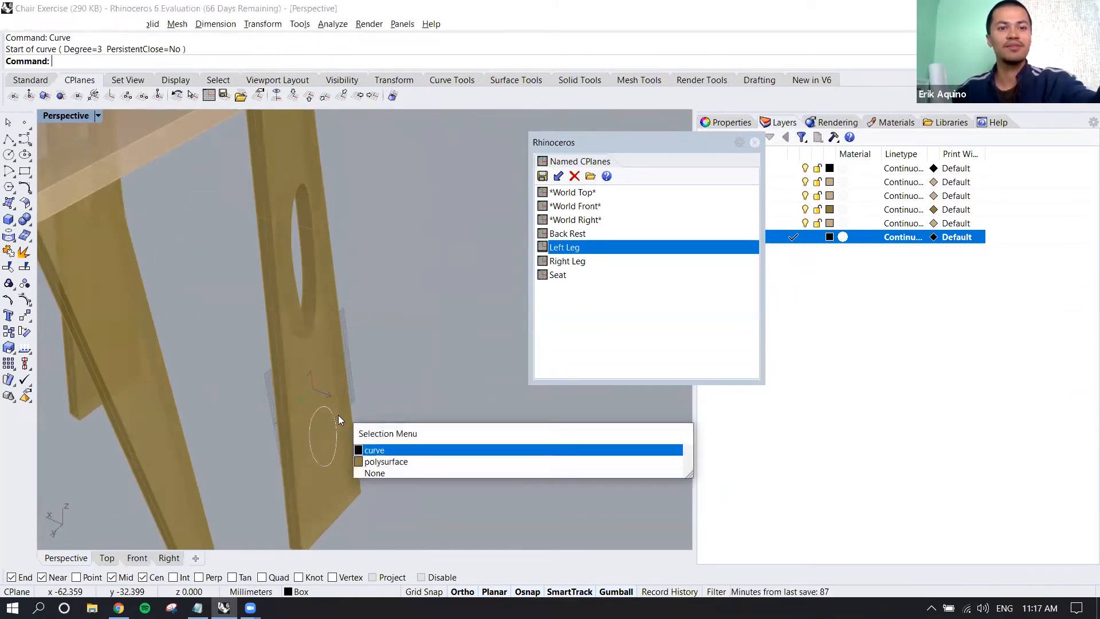
pyautogui.press('Return')
pyautogui.write('Extr')
pyautogui.press('Return')
pyautogui.press('Return')
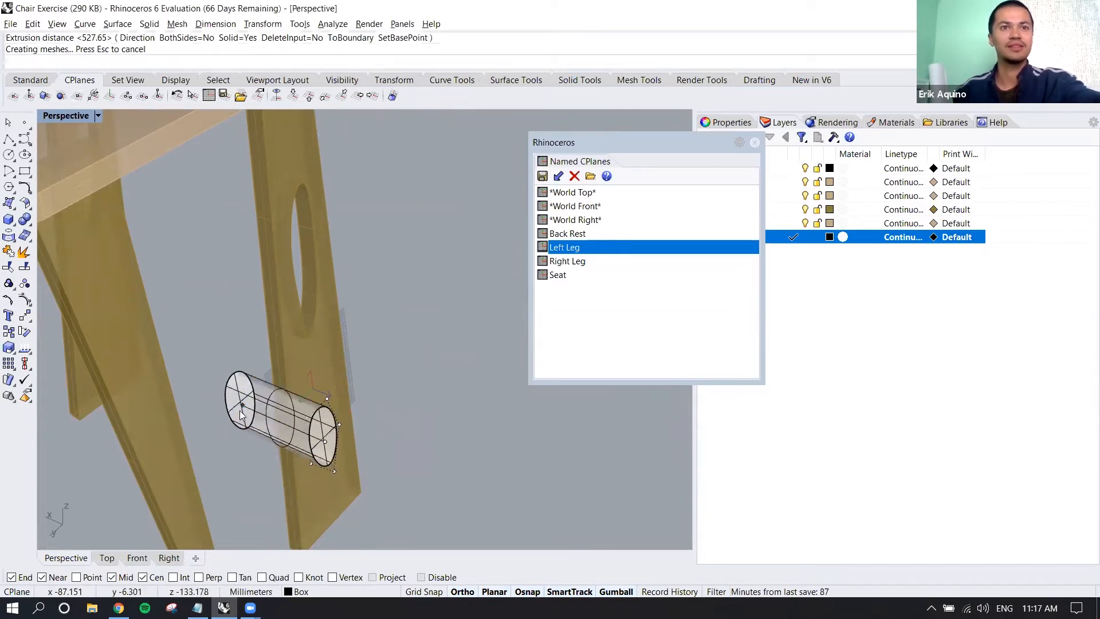
# Step: Delete the oval curve used for the extrusion, keeping the solid
pyautogui.moveTo(347, 416); pyautogui.dragTo(329, 264, button='right')
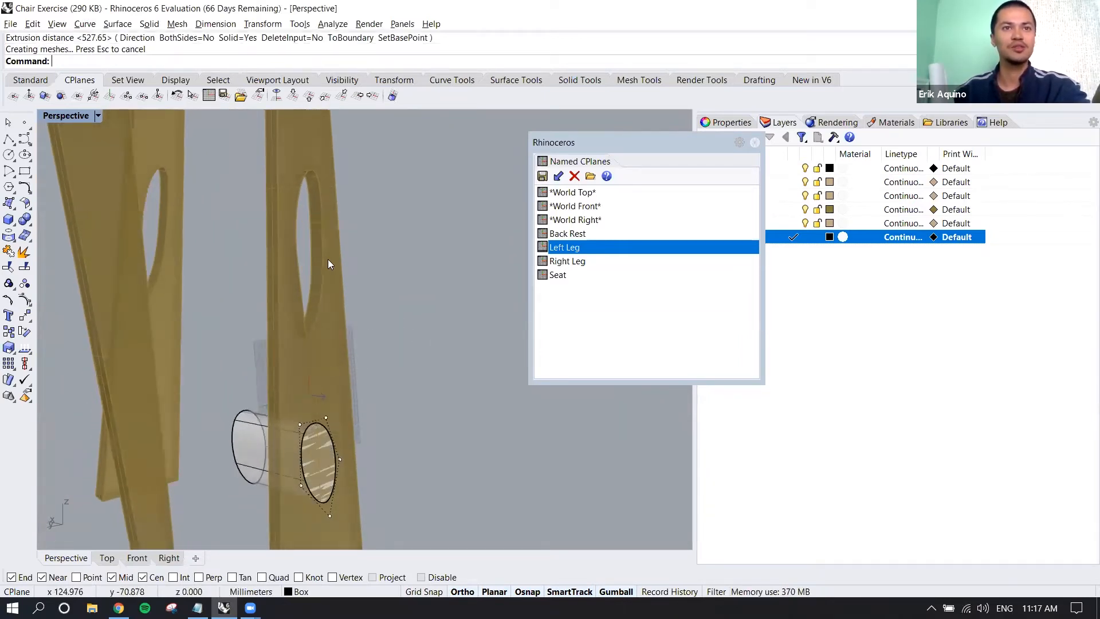
pyautogui.click(325, 430)
pyautogui.press('Return')
pyautogui.press('Delete')
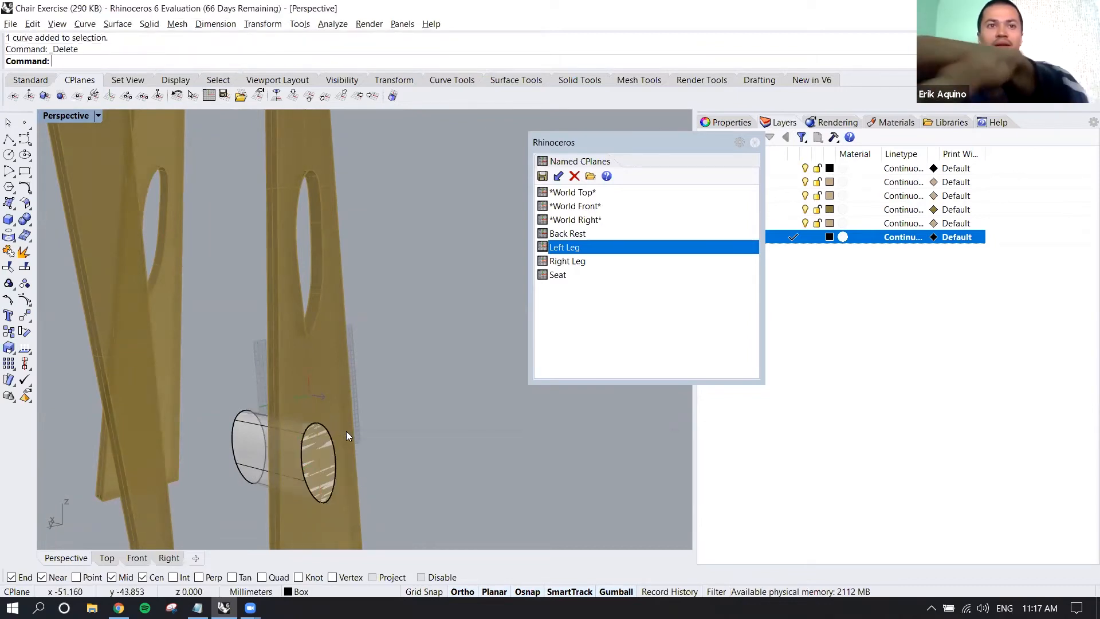
# Step: Cut a hole in the rear leg by subtracting the extruded oval solid with BooleanDifference
pyautogui.scroll(-6, 347, 431)
pyautogui.moveTo(358, 427)
pyautogui.mouseDown(button='right')
pyautogui.moveTo(432, 398)
pyautogui.moveTo(342, 427)
pyautogui.mouseUp(button='right')
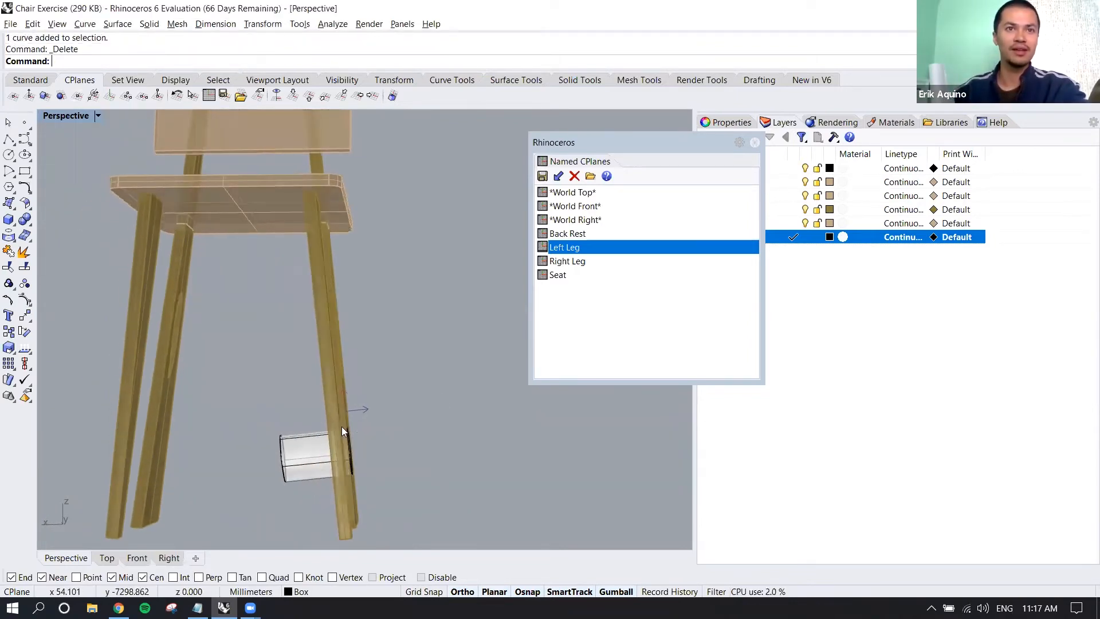
pyautogui.moveTo(328, 266); pyautogui.dragTo(331, 246, button='right')
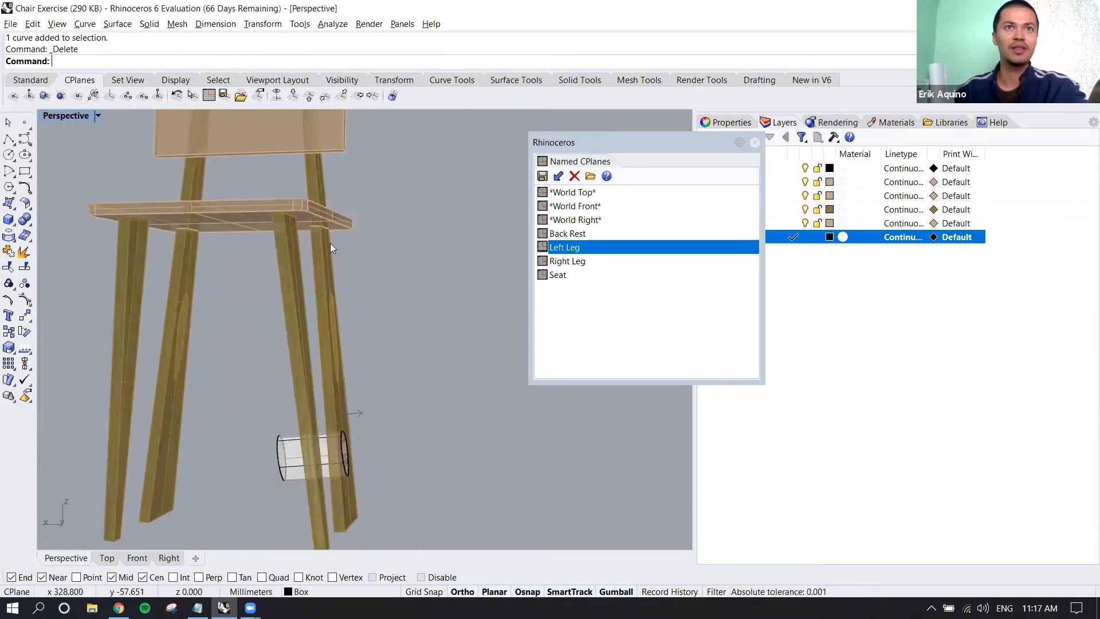
pyautogui.moveTo(352, 339); pyautogui.dragTo(319, 351, button='right')
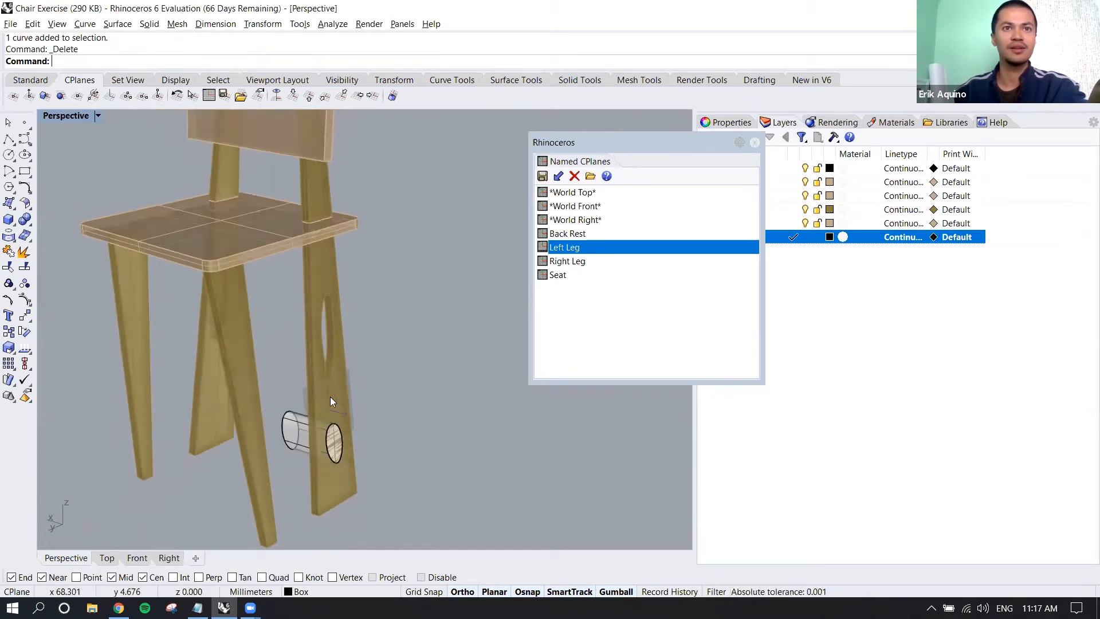
pyautogui.scroll(5, 332, 475)
pyautogui.click(322, 490)
pyautogui.write('Bool')
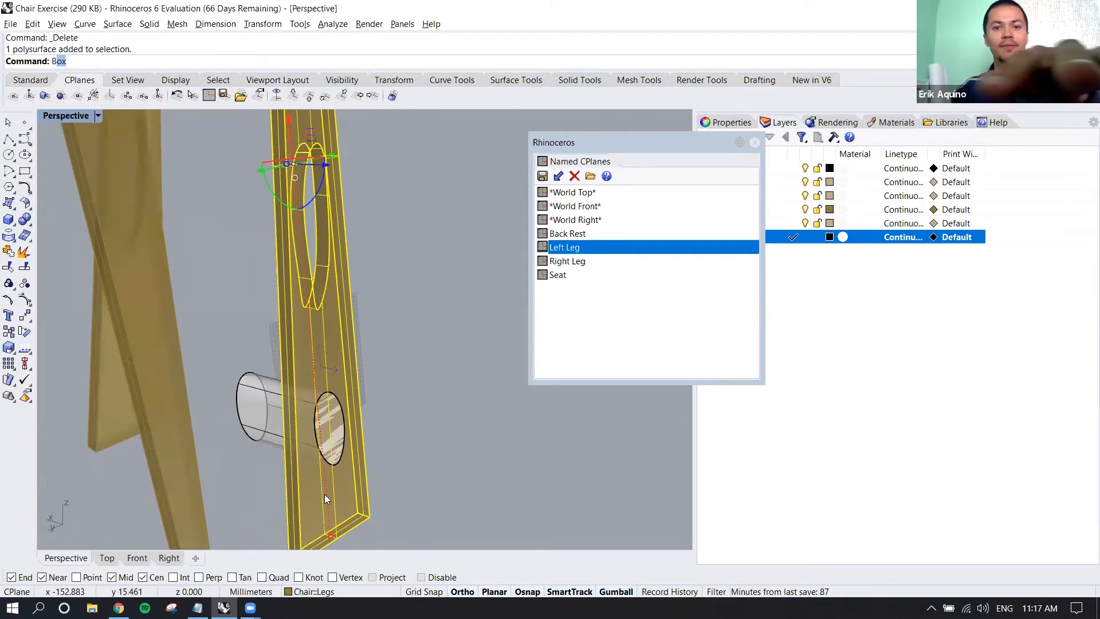
pyautogui.write('eanDifference')
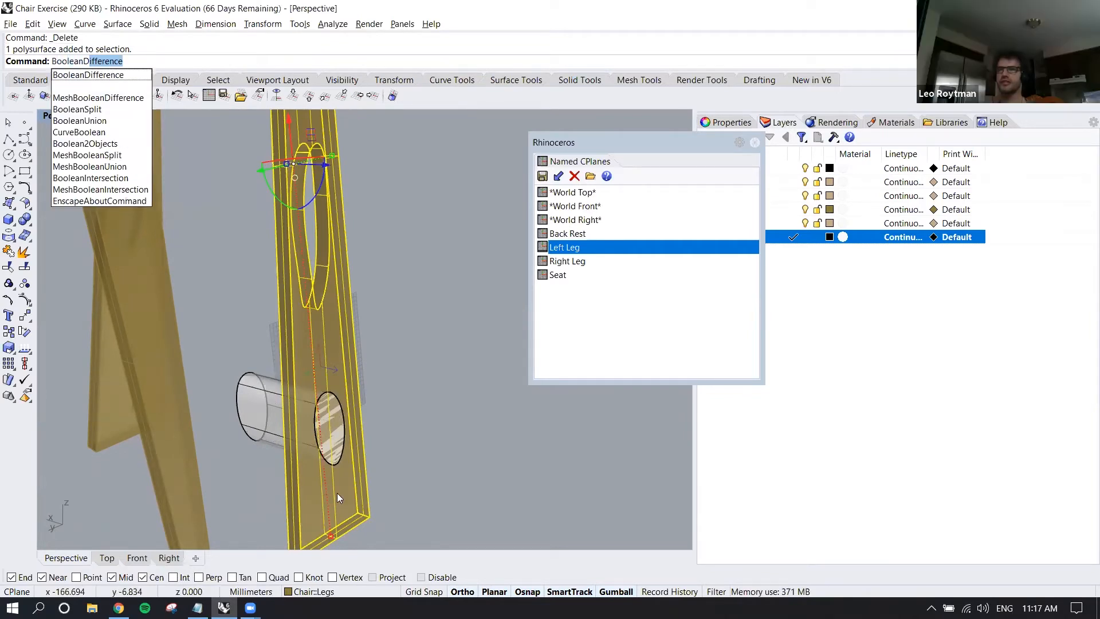
pyautogui.press('Return')
pyautogui.click(255, 399)
pyautogui.press('Return')
pyautogui.click(407, 406)
pyautogui.moveTo(408, 405)
pyautogui.mouseDown(button='right')
pyautogui.moveTo(303, 393)
pyautogui.moveTo(422, 404)
pyautogui.mouseUp(button='right')
pyautogui.scroll(-3, 422, 405)
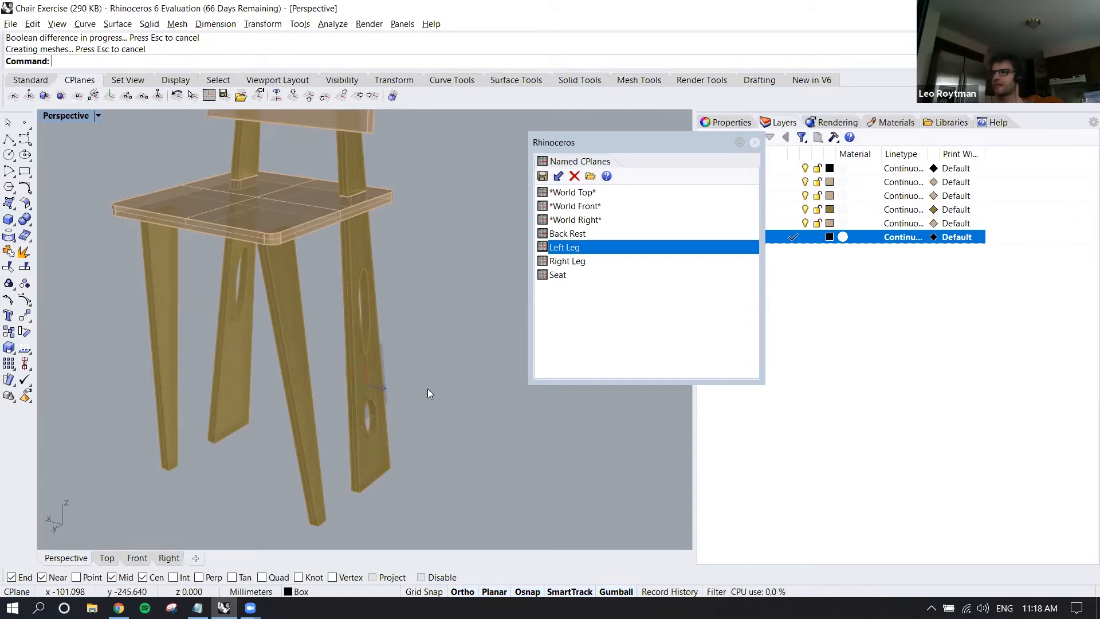
pyautogui.scroll(5, 393, 384)
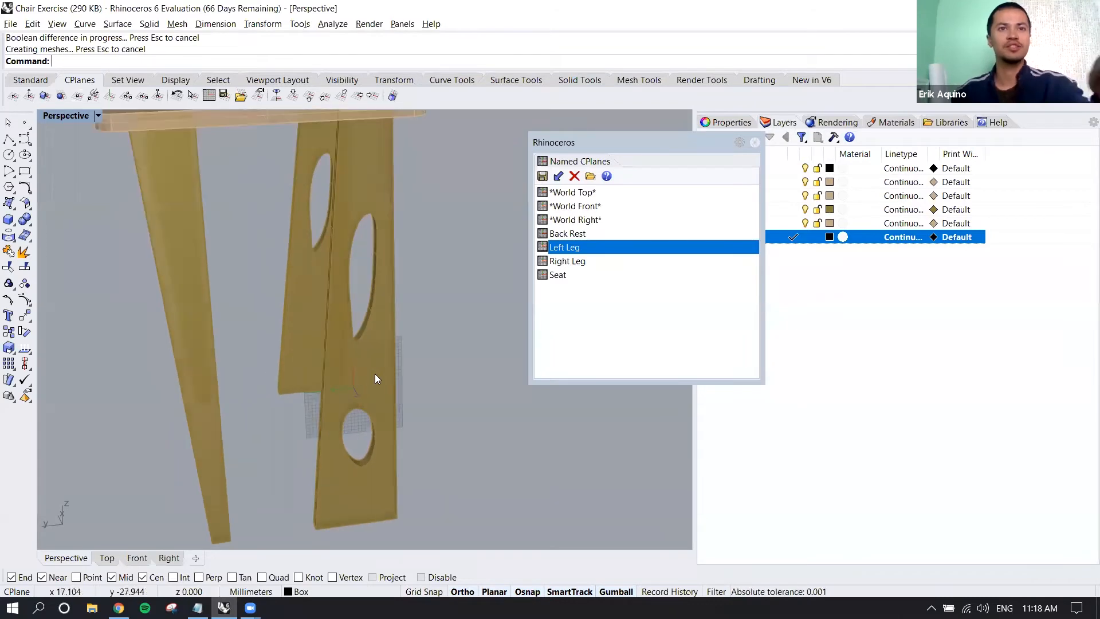
pyautogui.keyDown('shift'); pyautogui.moveTo(376, 376); pyautogui.dragTo(434, 393, button='right'); pyautogui.keyUp('shift')
pyautogui.write('Cu')
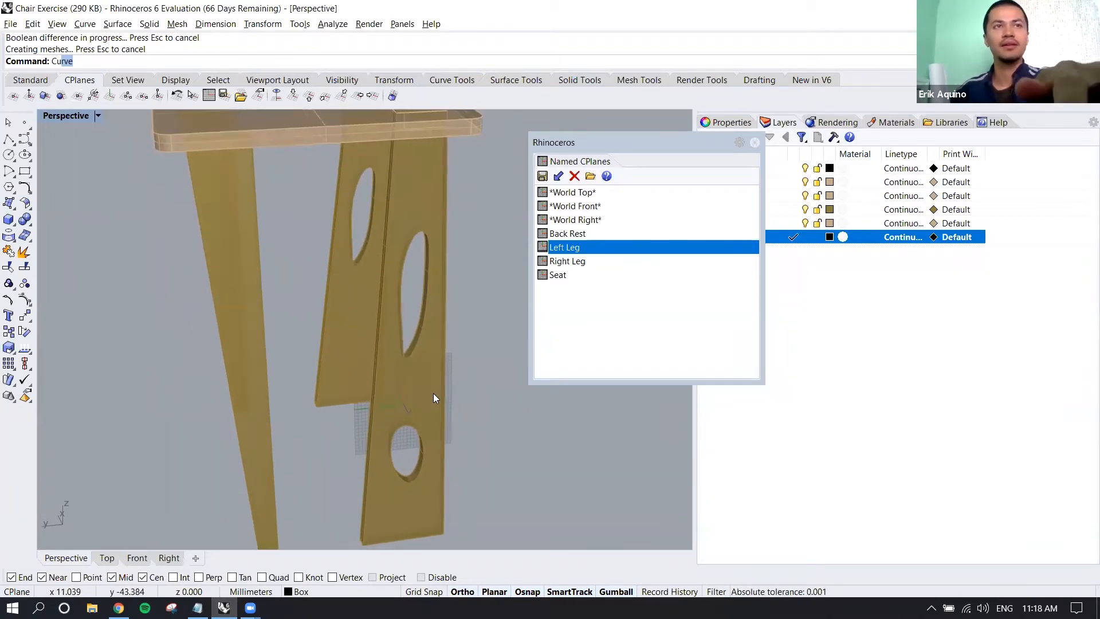
pyautogui.write('rve')
pyautogui.press('Return')
pyautogui.scroll(5, 437, 390)
pyautogui.click(407, 366)
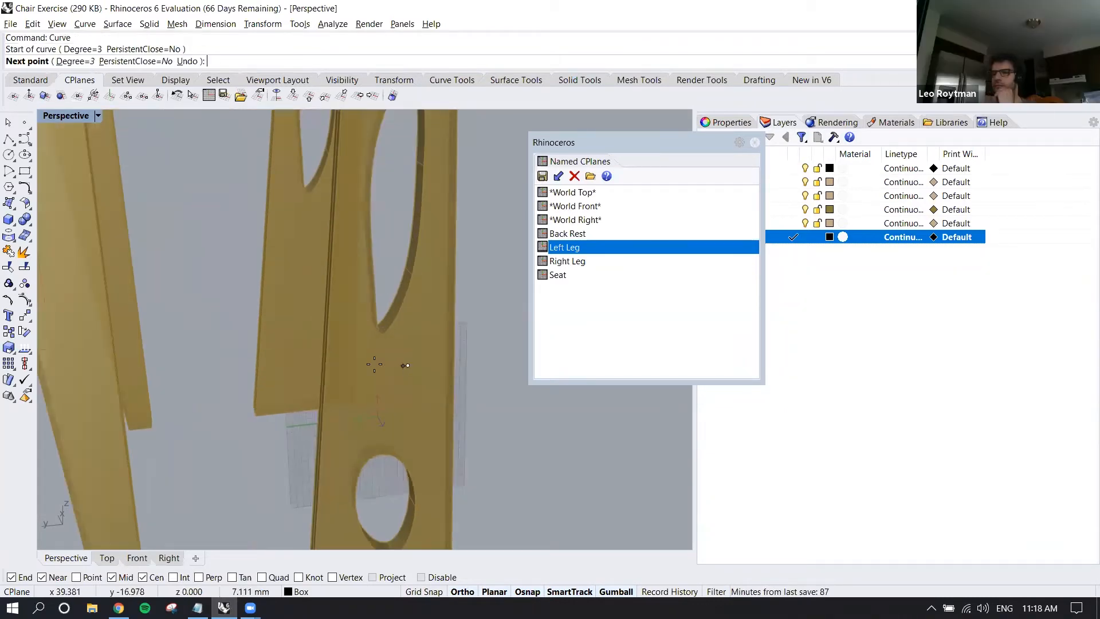
pyautogui.click(355, 373)
pyautogui.click(353, 415)
pyautogui.click(412, 425)
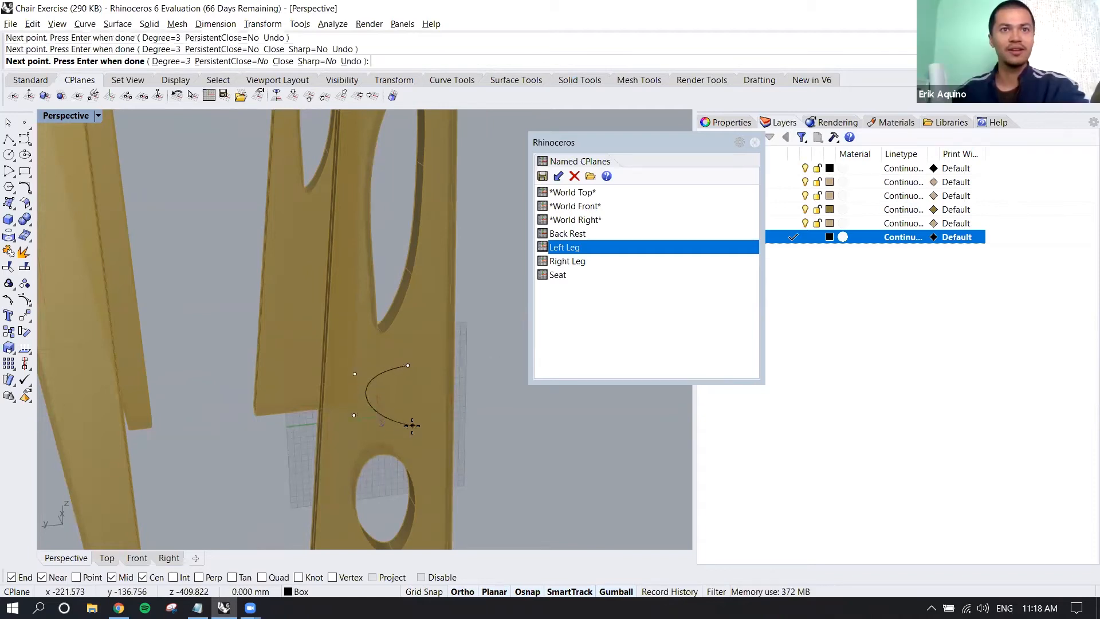
pyautogui.moveTo(413, 416); pyautogui.dragTo(419, 388, button='right')
pyautogui.press('Escape')
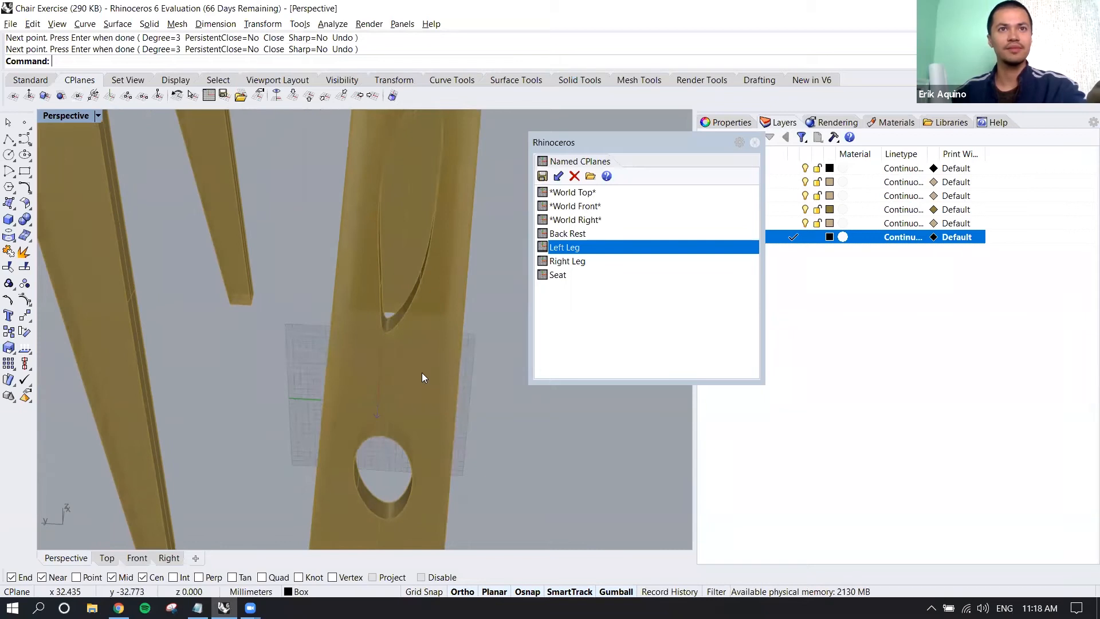
# Step: Start a curve on the Left Leg plane, placing four points on the leg between its two openings
pyautogui.press('Return')
pyautogui.click(418, 375)
pyautogui.click(367, 372)
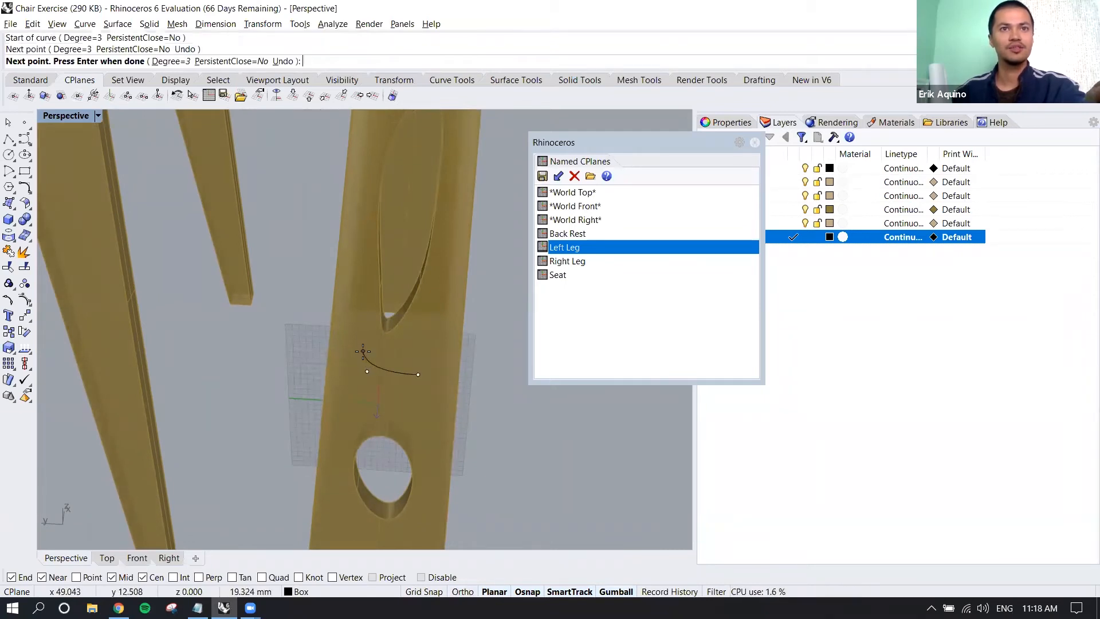
pyautogui.click(363, 351)
pyautogui.keyDown('shift'); pyautogui.click(408, 351); pyautogui.keyUp('shift')
pyautogui.moveTo(415, 351); pyautogui.dragTo(422, 311, button='right')
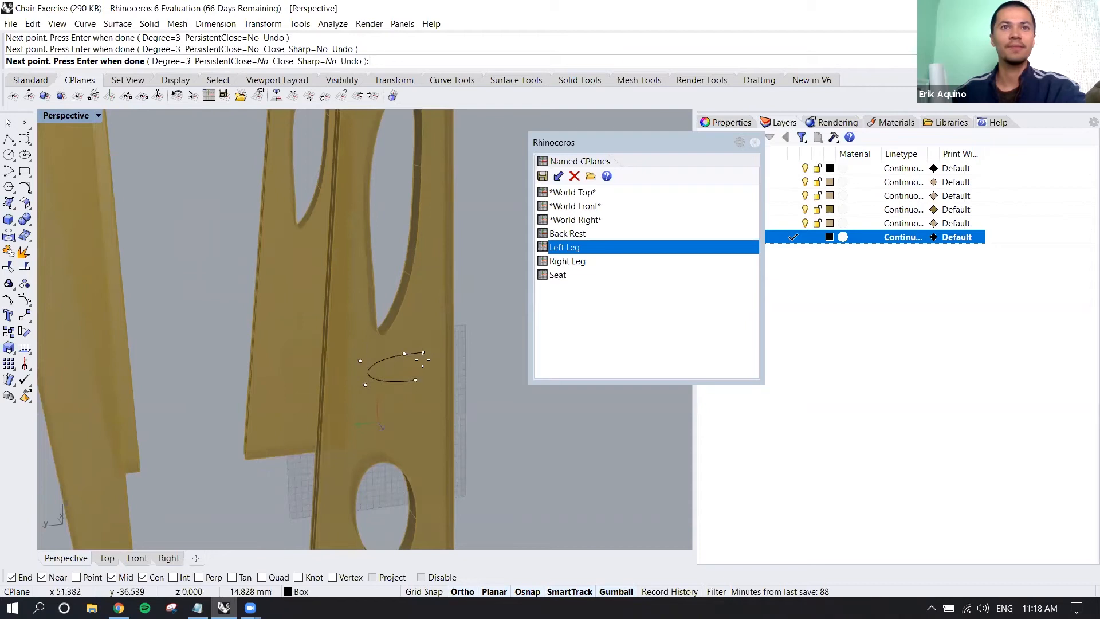
pyautogui.moveTo(429, 355); pyautogui.dragTo(508, 319, button='right')
# Step: Switch to the Seat construction plane mid-curve, add a point beyond the leg's edge, and finish the curve
pyautogui.doubleClick(565, 275)
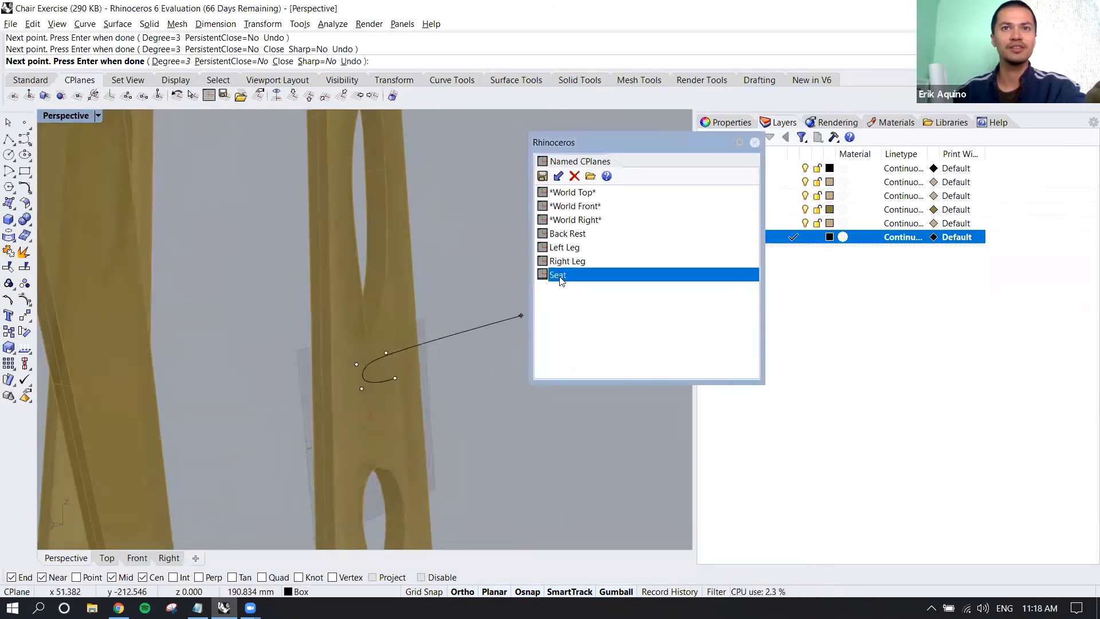
pyautogui.moveTo(393, 361); pyautogui.dragTo(416, 353, button='right')
pyautogui.scroll(-5, 416, 353)
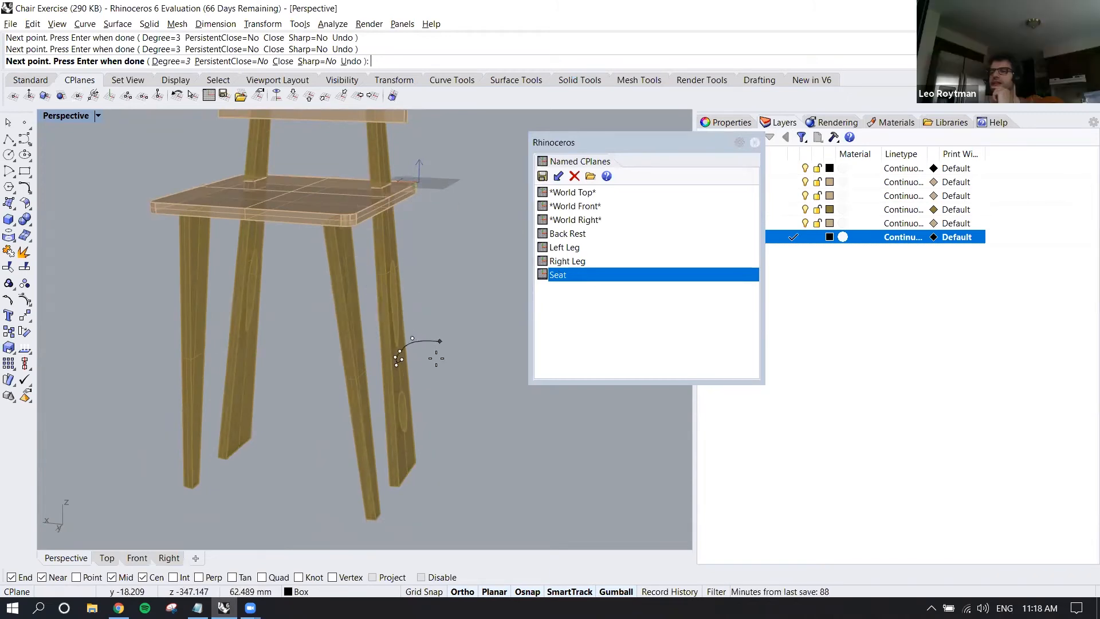
pyautogui.scroll(8, 434, 361)
pyautogui.moveTo(391, 347); pyautogui.dragTo(298, 351, button='right')
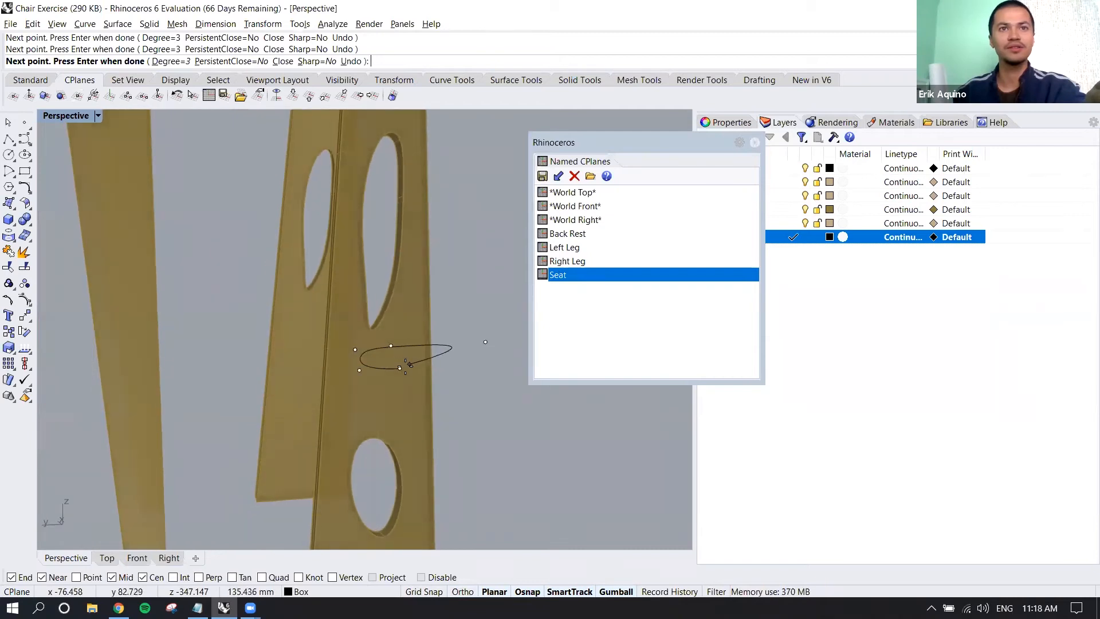
pyautogui.press('Return')
pyautogui.moveTo(413, 373); pyautogui.dragTo(214, 386, button='right')
pyautogui.scroll(5, 389, 395)
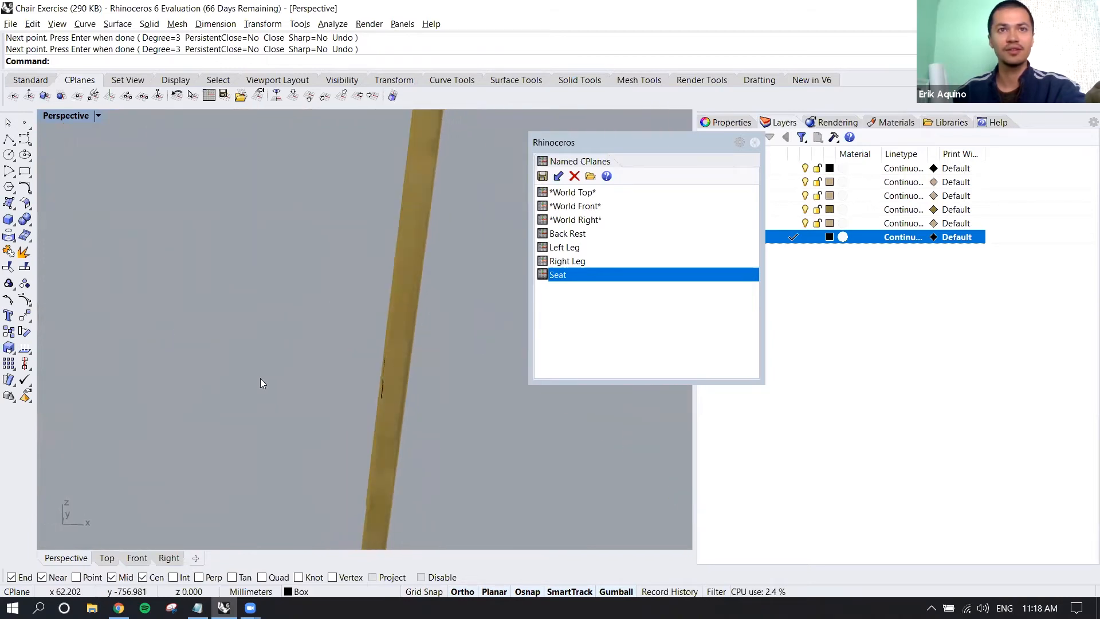
# Step: Delete the elongated closed curve drawn off the leg below its upper opening
pyautogui.moveTo(388, 403); pyautogui.dragTo(454, 337, button='right')
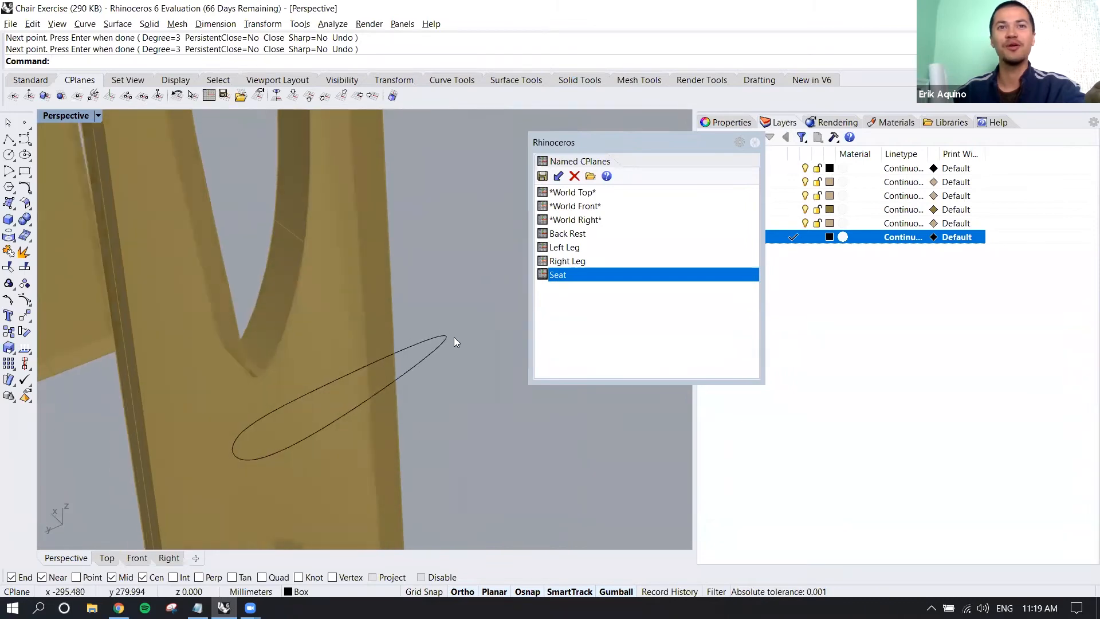
pyautogui.click(438, 347)
pyautogui.press('Delete')
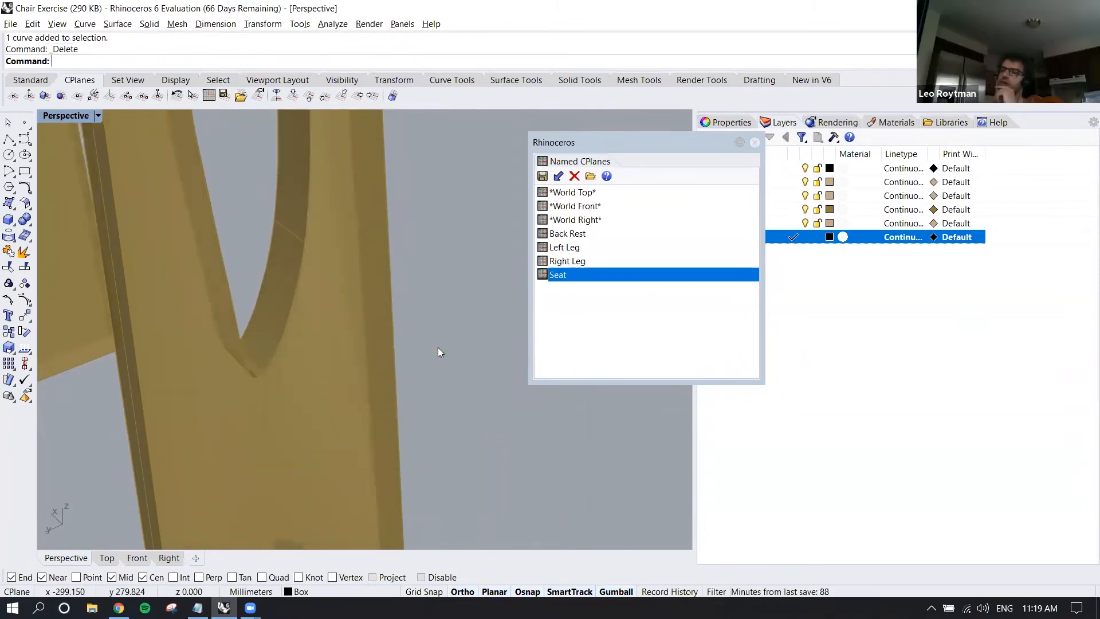
# Step: Try raising the seat straight up off the front legs and undo the move
pyautogui.scroll(-6, 439, 345)
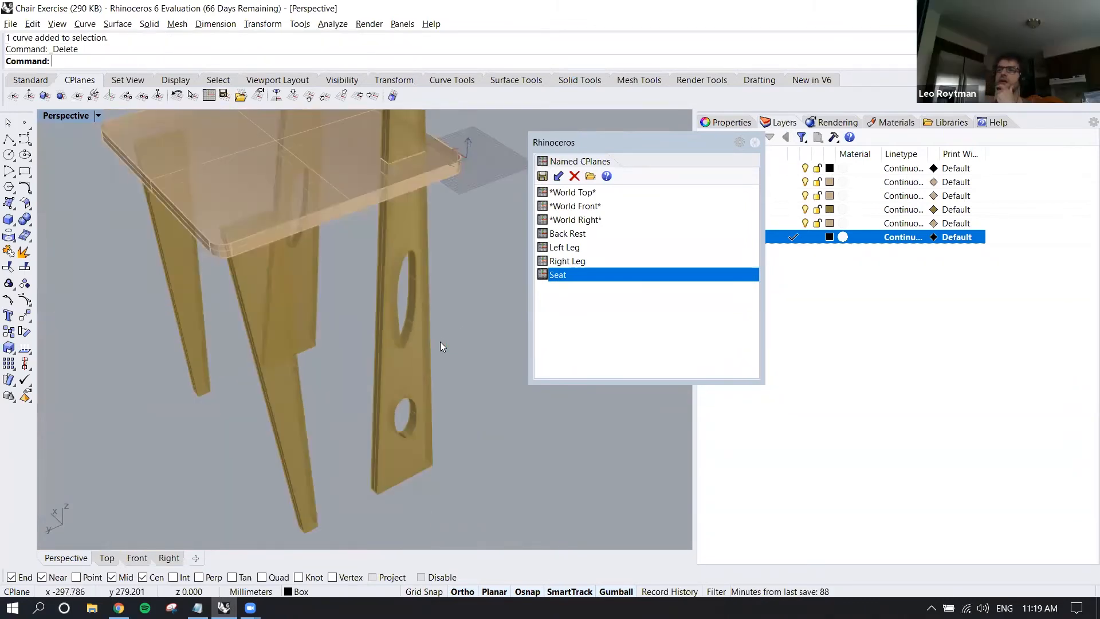
pyautogui.scroll(-3, 444, 332)
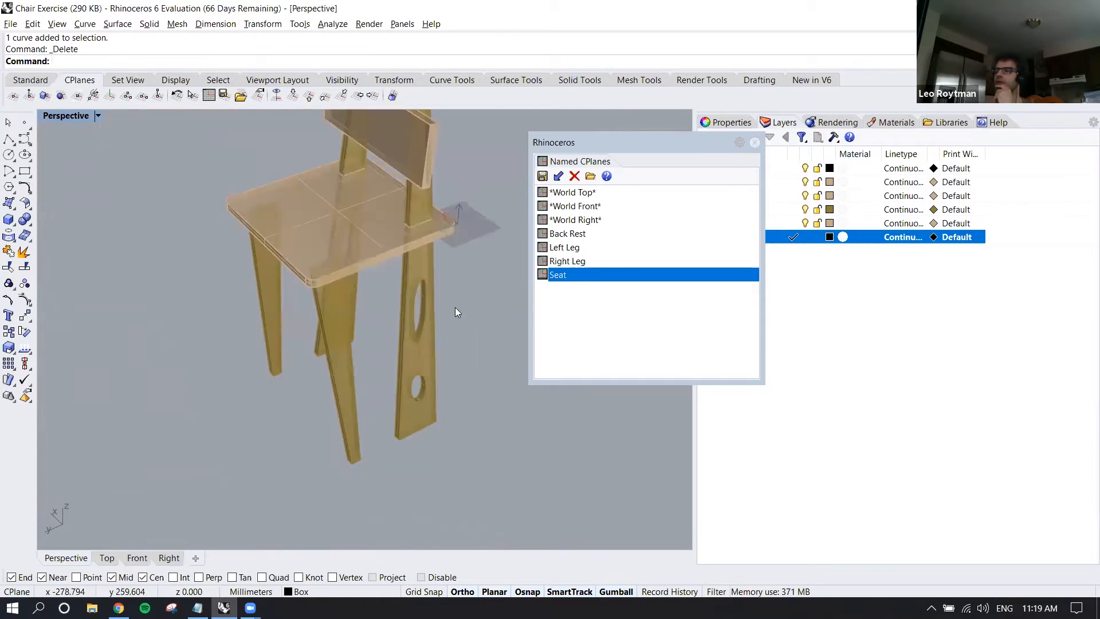
pyautogui.moveTo(461, 282); pyautogui.dragTo(448, 312, button='right')
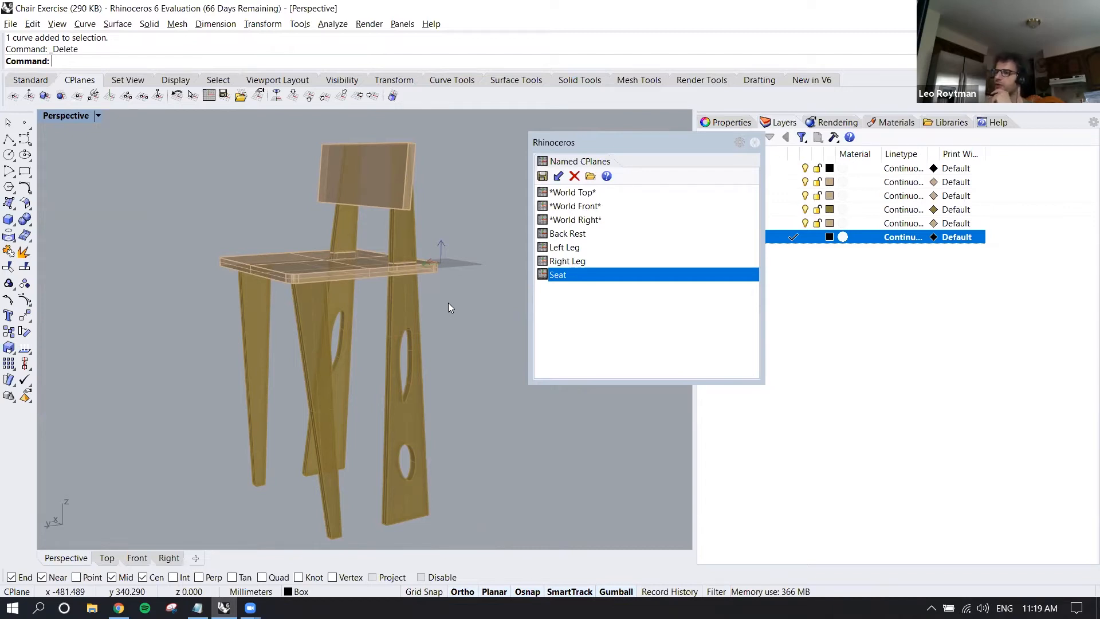
pyautogui.moveTo(434, 285); pyautogui.dragTo(428, 268, button='right')
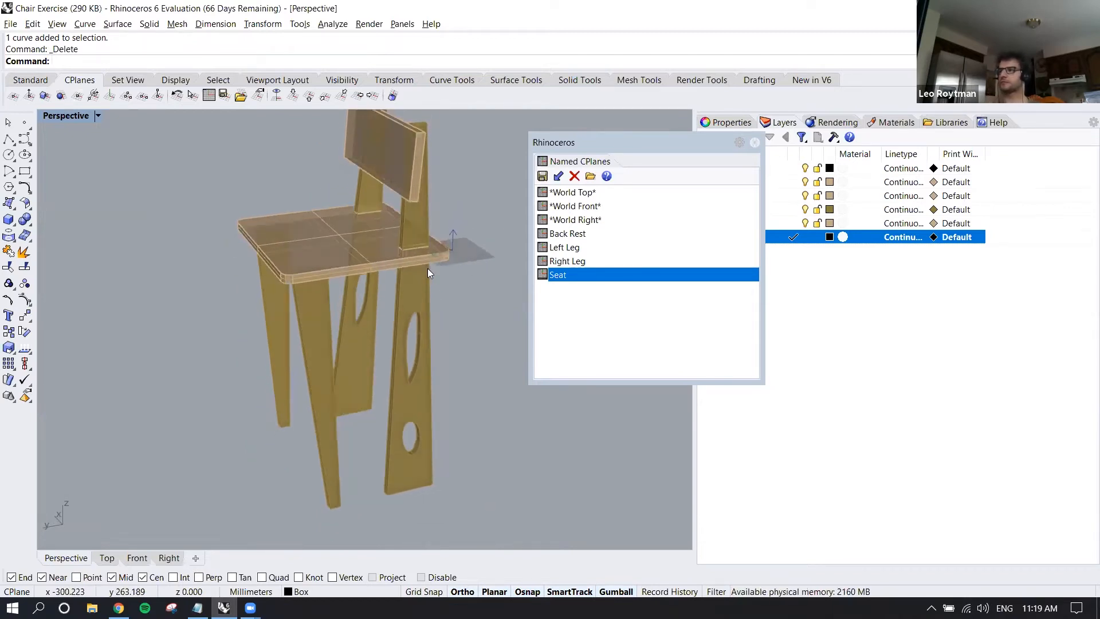
pyautogui.click(344, 227)
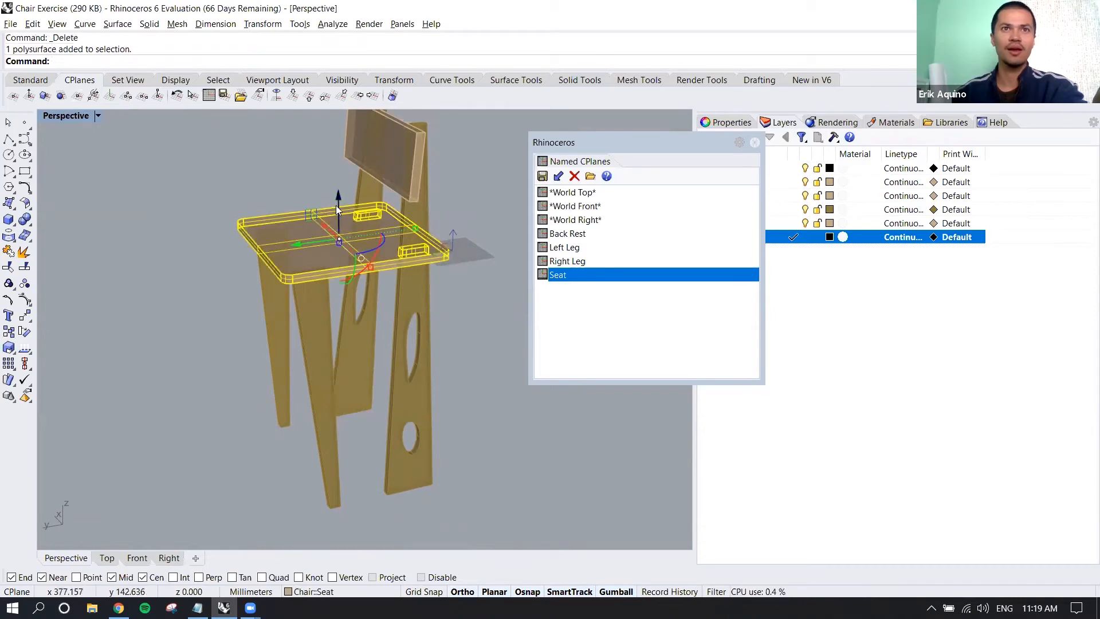
pyautogui.moveTo(337, 201); pyautogui.dragTo(339, 175)
pyautogui.click(449, 183)
pyautogui.moveTo(414, 207)
pyautogui.mouseDown(button='right')
pyautogui.moveTo(359, 178)
pyautogui.moveTo(409, 200)
pyautogui.mouseUp(button='right')
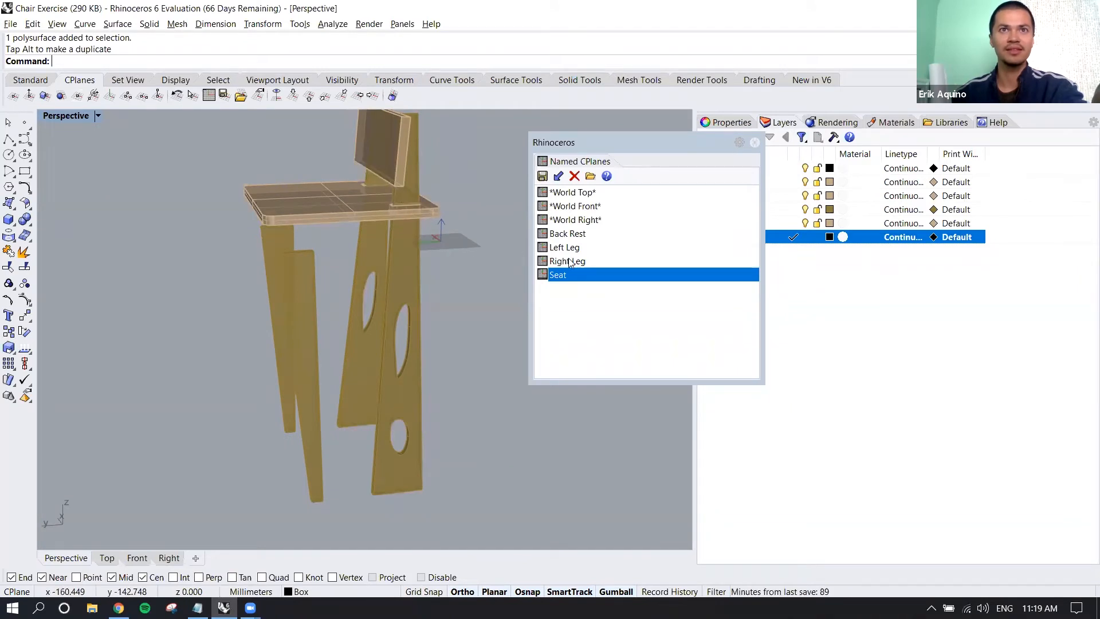
pyautogui.hotkey('ctrl', 'z')
pyautogui.moveTo(433, 229); pyautogui.dragTo(447, 312, button='right')
pyautogui.click(466, 292)
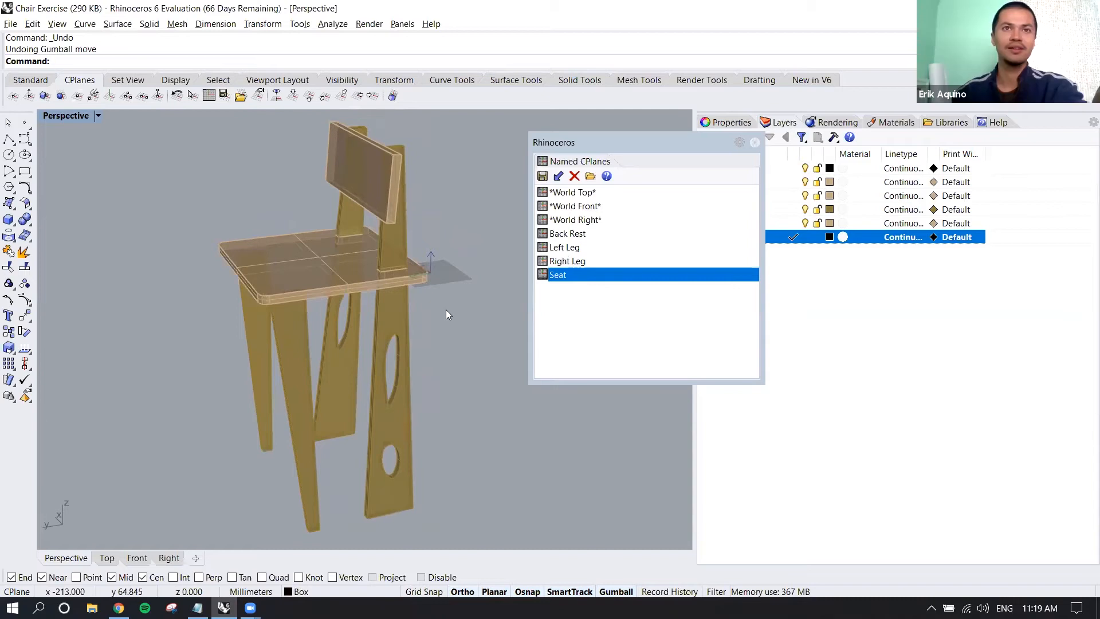
pyautogui.moveTo(448, 315); pyautogui.dragTo(414, 289, button='right')
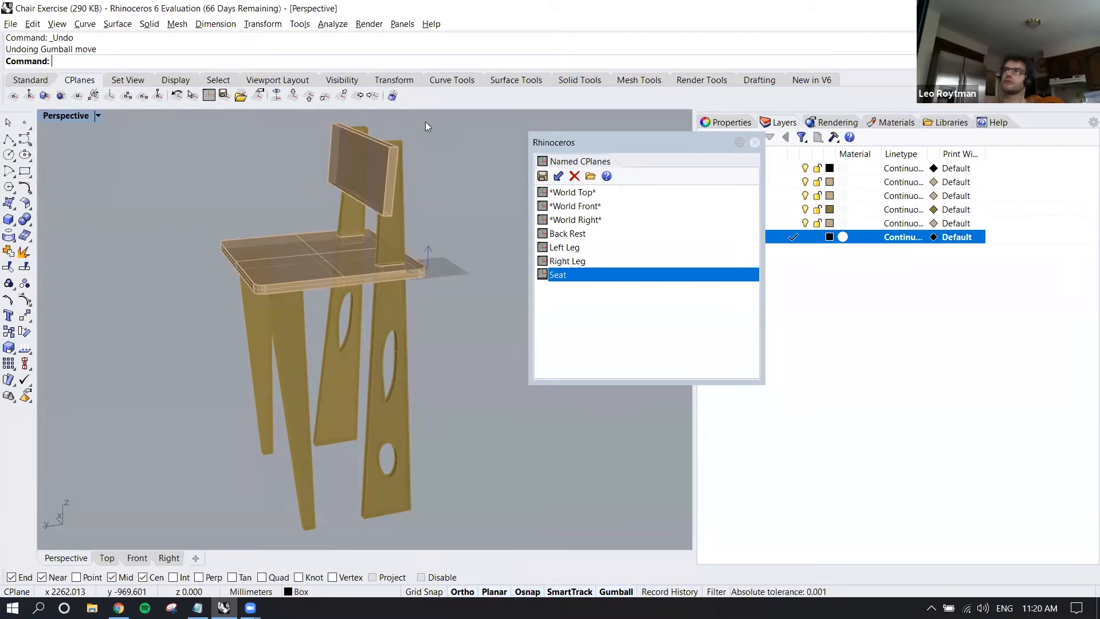
# Step: Attach a mobile construction plane to the seat, with its origin on the seat, the default X axis direction and Automatic=Yes
pyautogui.scroll(4, 397, 282)
pyautogui.moveTo(396, 281)
pyautogui.mouseDown(button='right')
pyautogui.moveTo(376, 280)
pyautogui.moveTo(394, 296)
pyautogui.mouseUp(button='right')
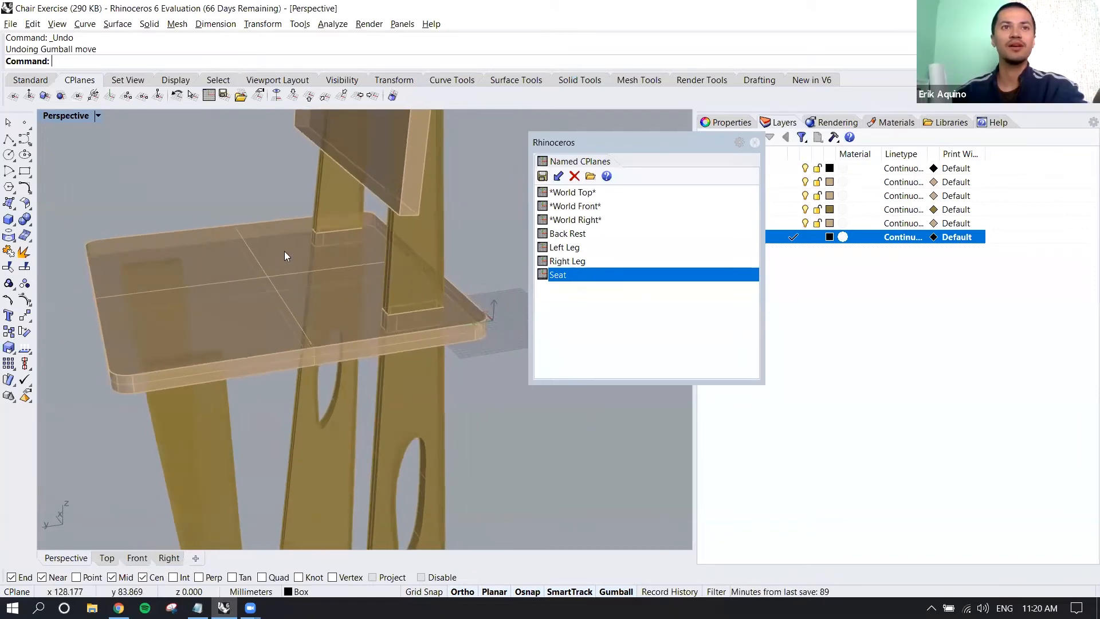
pyautogui.click(248, 245)
pyautogui.moveTo(249, 245); pyautogui.dragTo(286, 240, button='right')
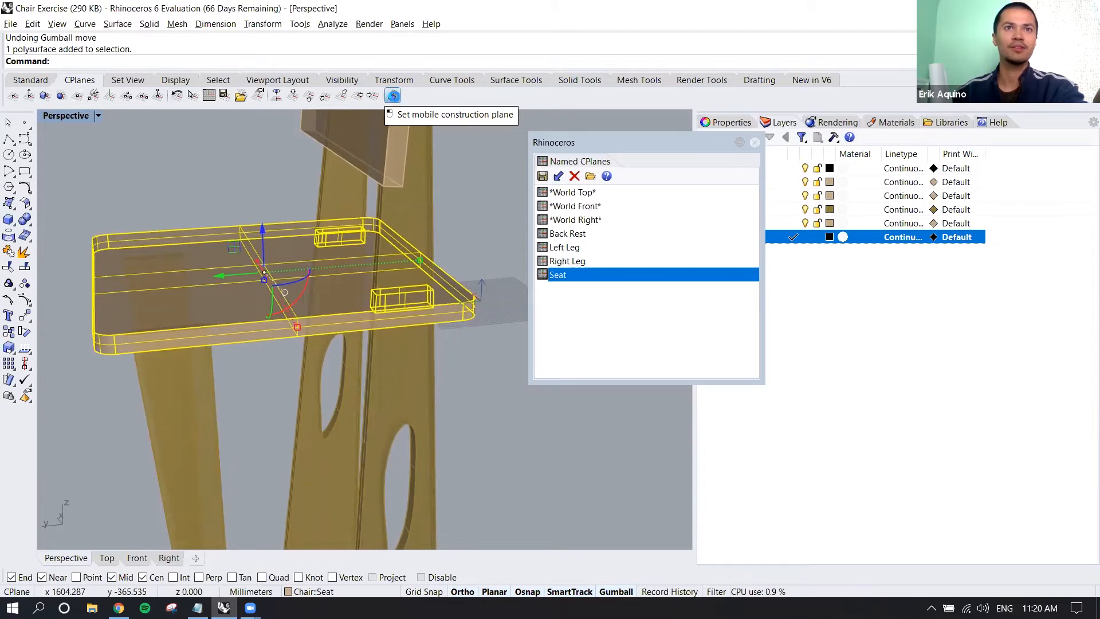
pyautogui.click(393, 96)
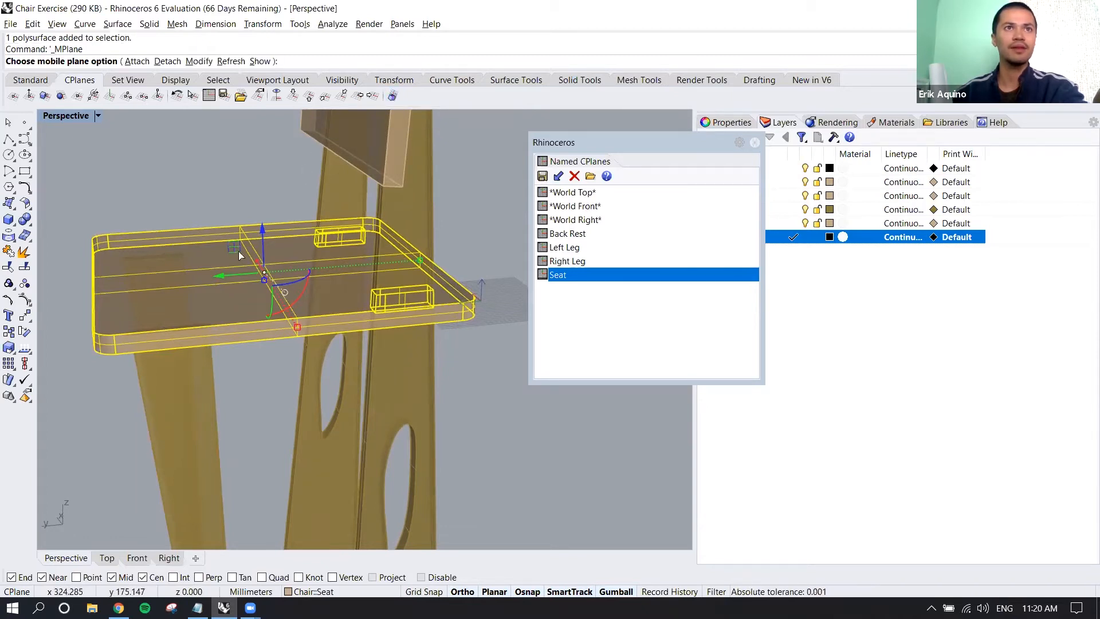
pyautogui.click(137, 61)
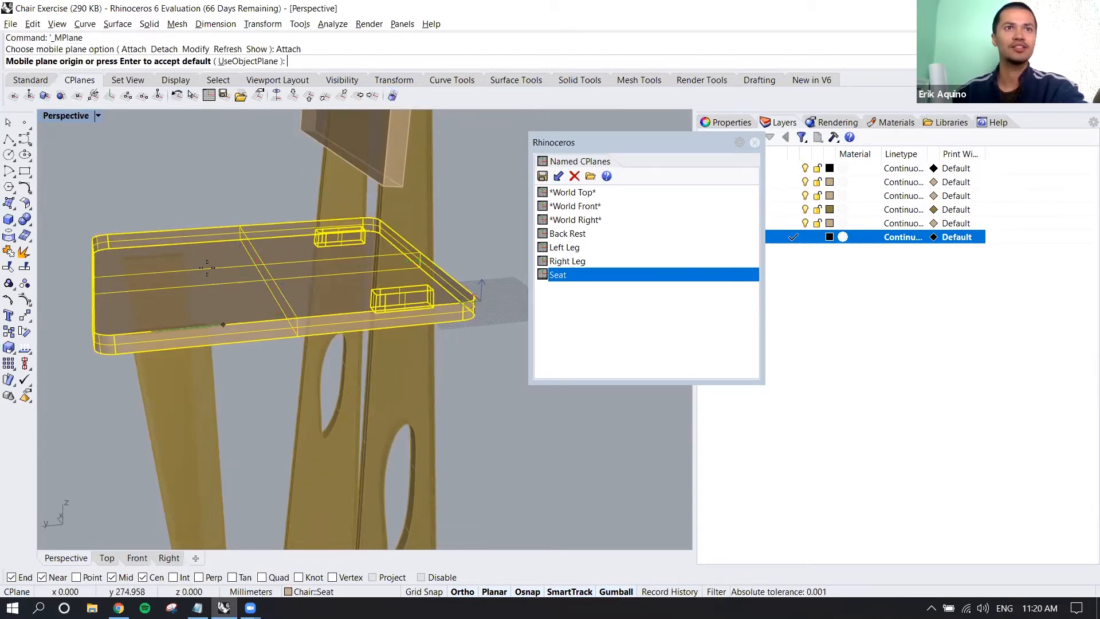
pyautogui.click(228, 261)
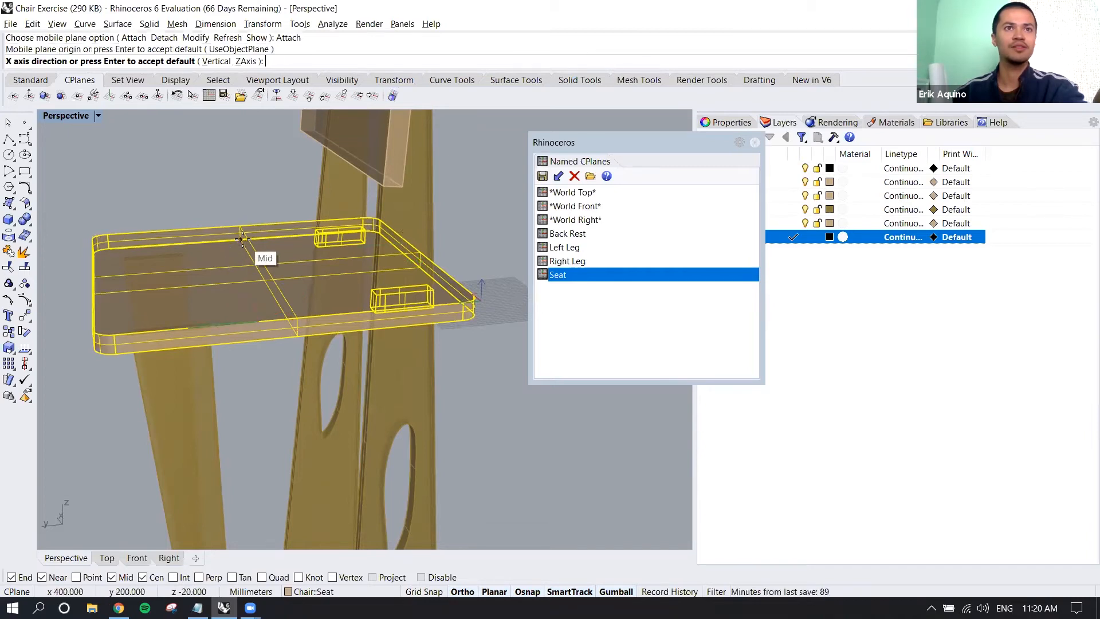
pyautogui.press('Return')
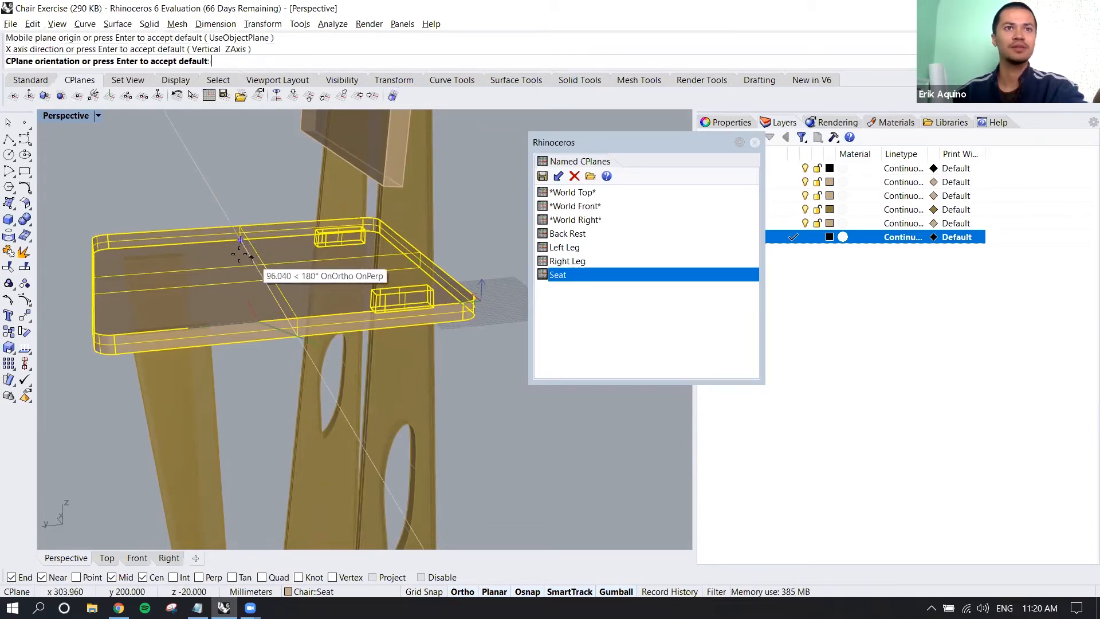
pyautogui.click(254, 220)
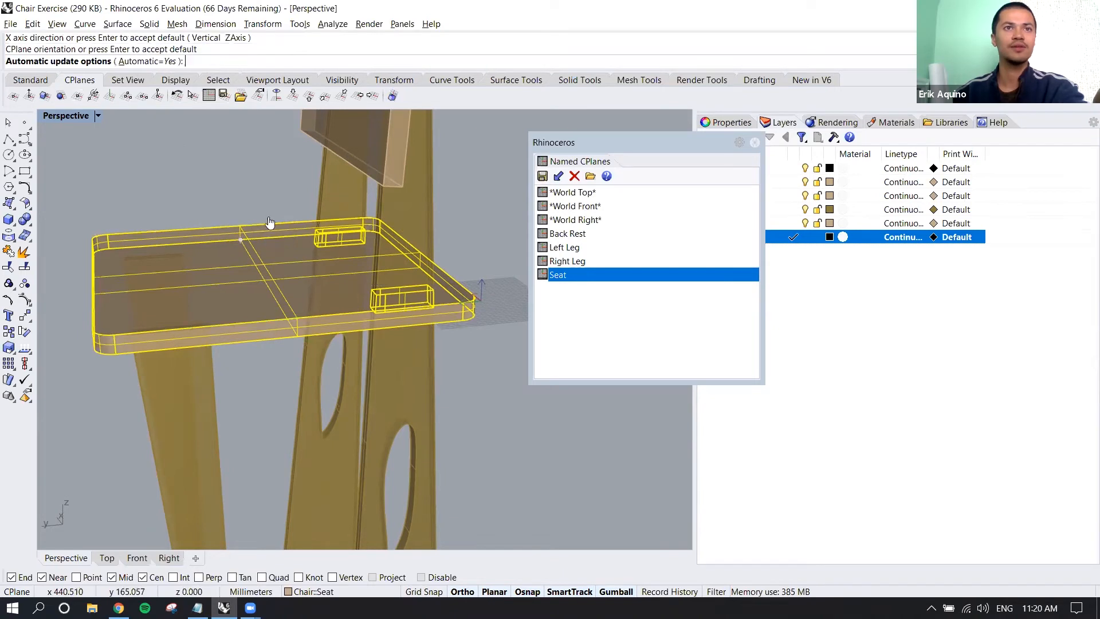
pyautogui.moveTo(289, 285); pyautogui.dragTo(268, 271, button='right')
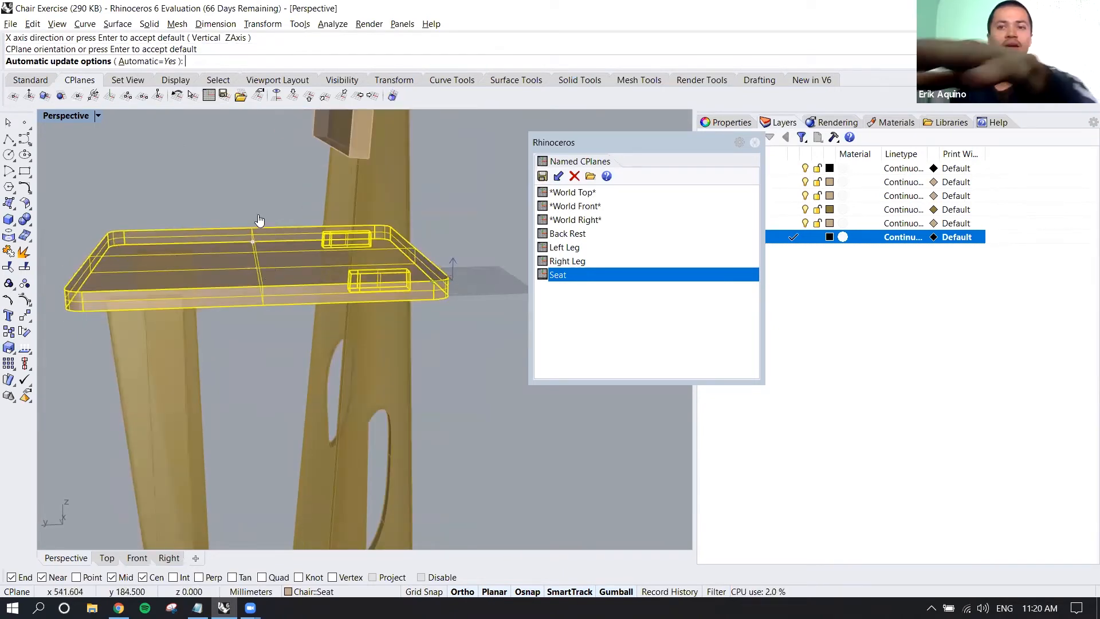
pyautogui.press('Return')
pyautogui.press('Return')
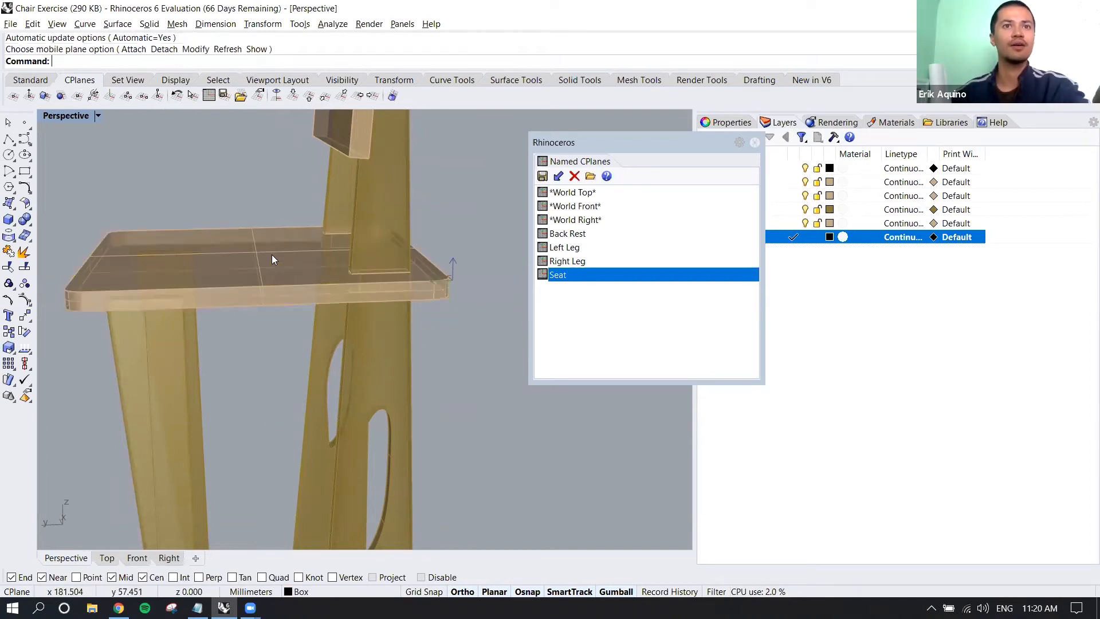
# Step: Move the seat down below the tops of the front legs and deselect it
pyautogui.click(272, 254)
pyautogui.moveTo(264, 235); pyautogui.dragTo(276, 308, button='right')
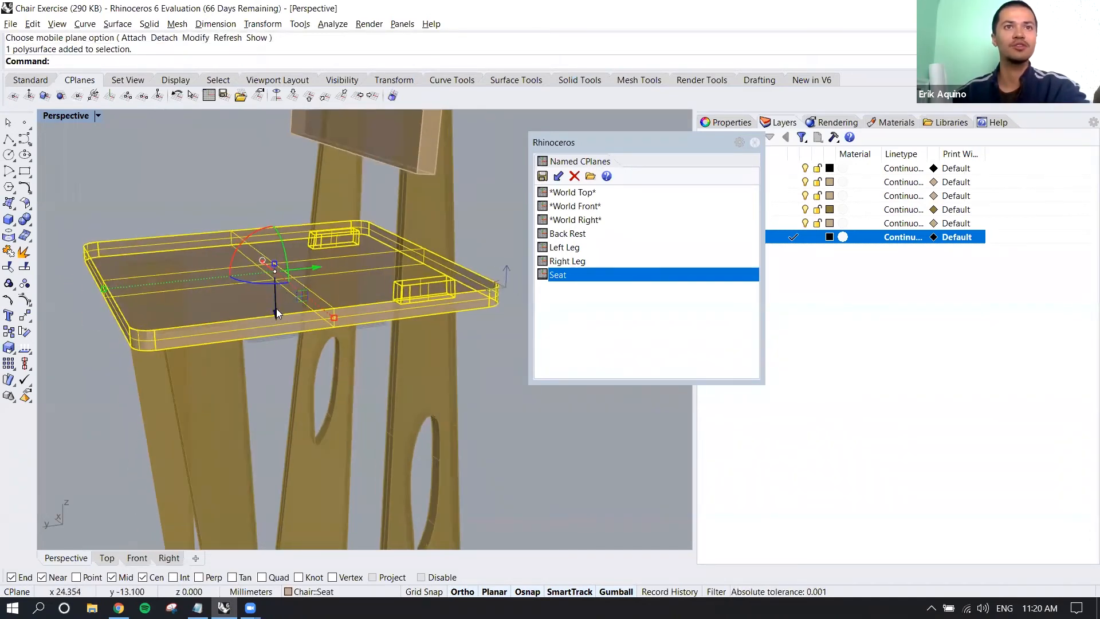
pyautogui.moveTo(276, 309); pyautogui.dragTo(279, 366)
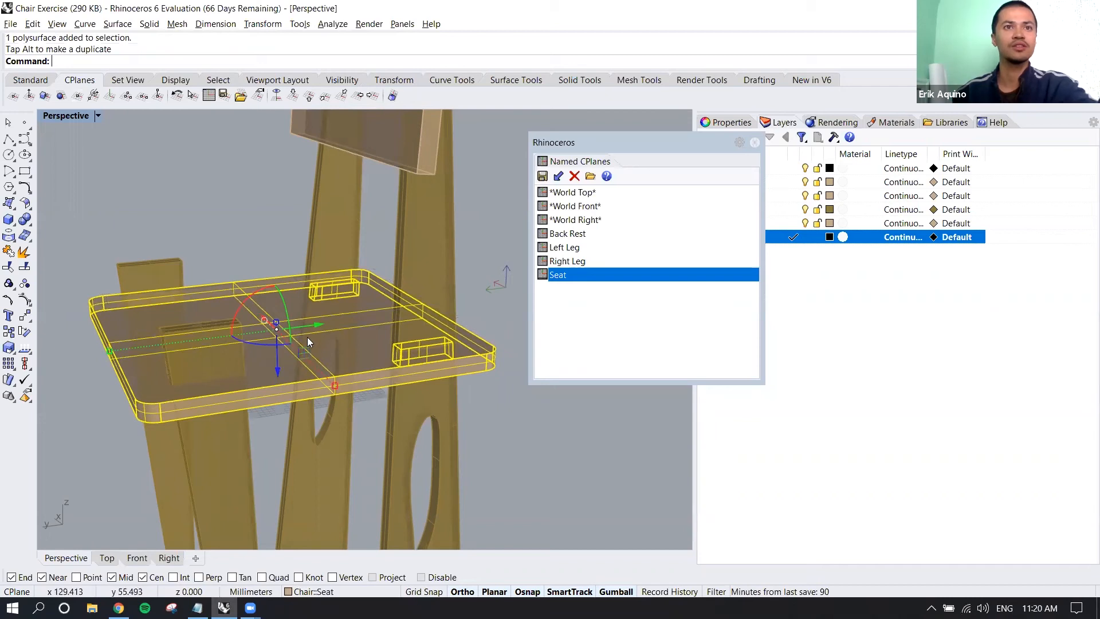
pyautogui.press('Escape')
pyautogui.moveTo(312, 341)
pyautogui.mouseDown(button='right')
pyautogui.moveTo(277, 361)
pyautogui.moveTo(290, 305)
pyautogui.moveTo(263, 436)
pyautogui.moveTo(330, 328)
pyautogui.moveTo(327, 341)
pyautogui.moveTo(338, 285)
pyautogui.moveTo(313, 359)
pyautogui.mouseUp(button='right')
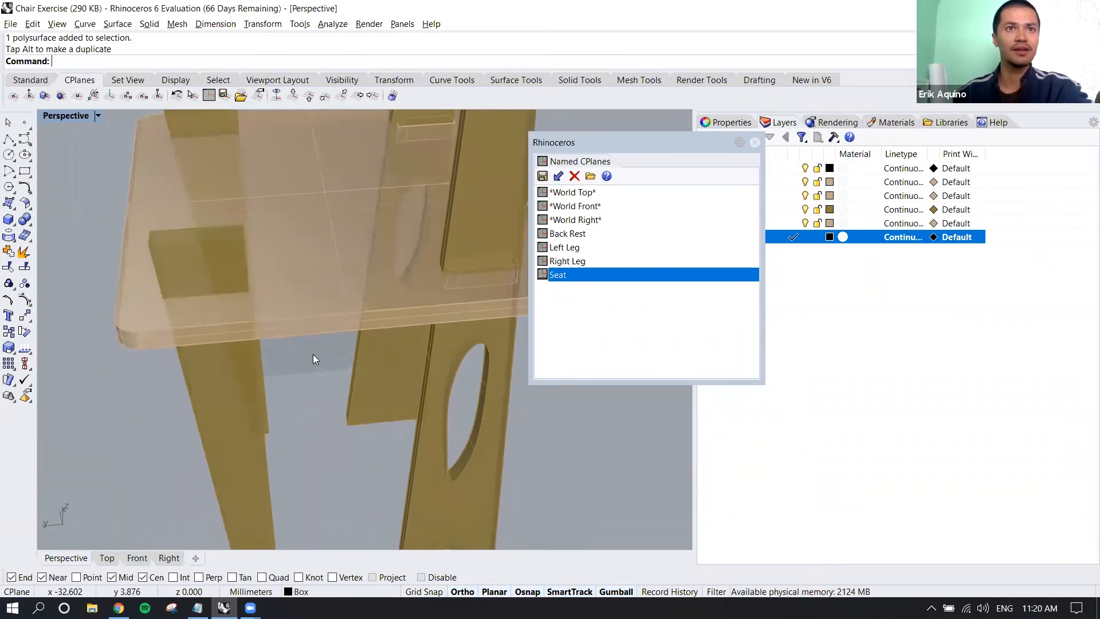
# Step: Shift the seat horizontally toward the back of the chair, past the rear legs, and deselect it
pyautogui.click(321, 256)
pyautogui.moveTo(354, 198); pyautogui.dragTo(448, 201)
pyautogui.moveTo(258, 321); pyautogui.dragTo(400, 417, button='right')
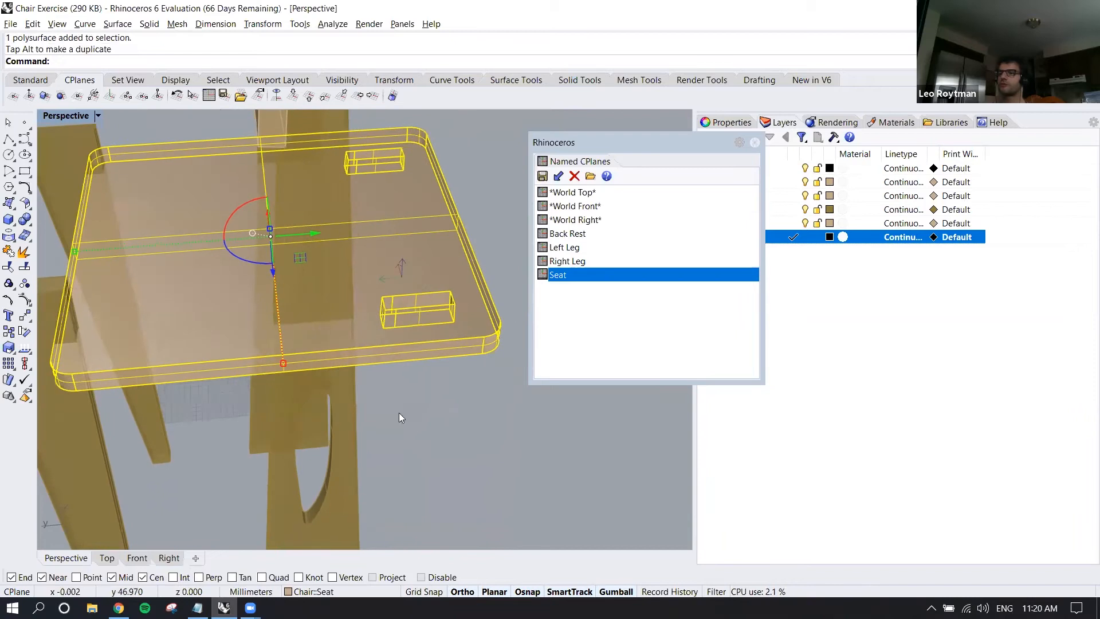
pyautogui.click(412, 419)
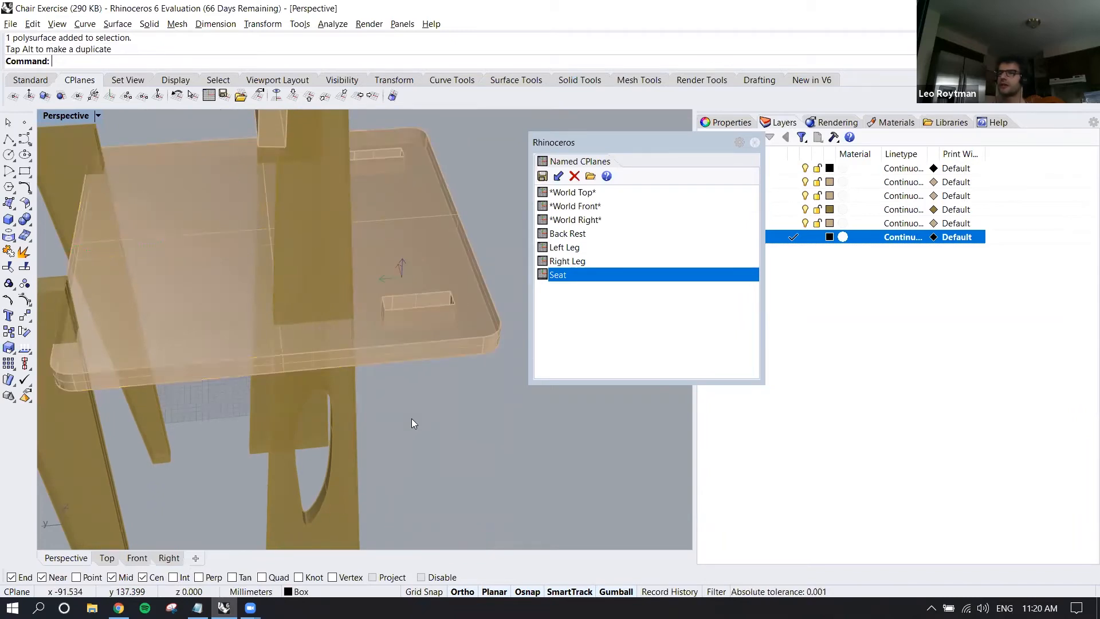
# Step: Restore the saved Seat construction plane in the Perspective viewport
pyautogui.doubleClick(570, 276)
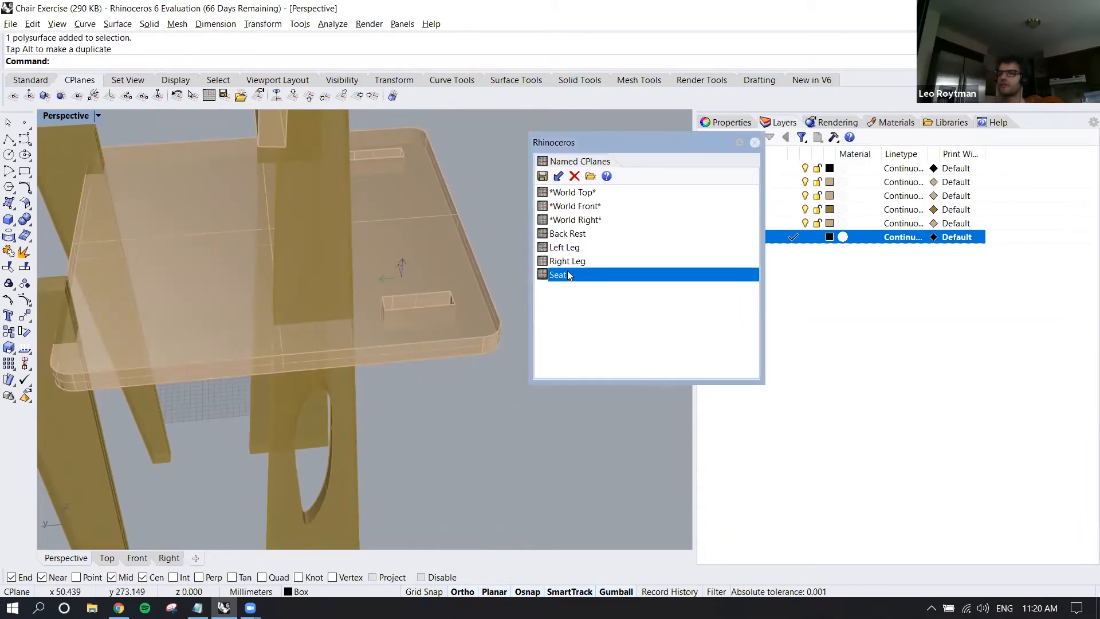
pyautogui.moveTo(370, 290); pyautogui.dragTo(393, 226, button='right')
pyautogui.moveTo(386, 175); pyautogui.dragTo(355, 235, button='right')
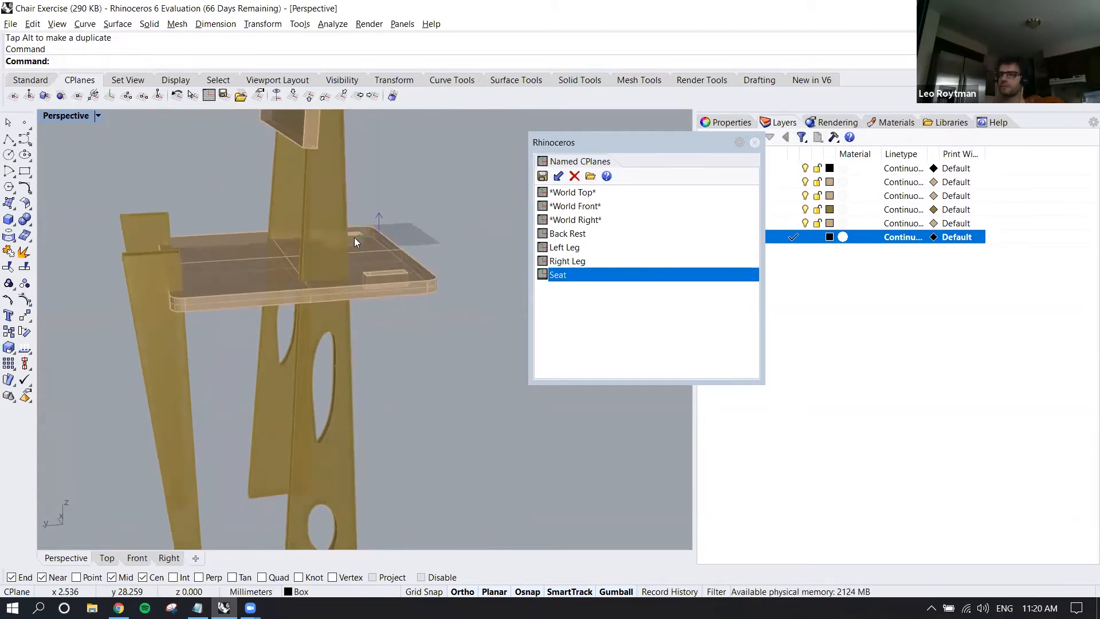
# Step: Attach the mobile construction plane to the seat again, picking an origin on it and accepting the default axis and orientation
pyautogui.click(241, 252)
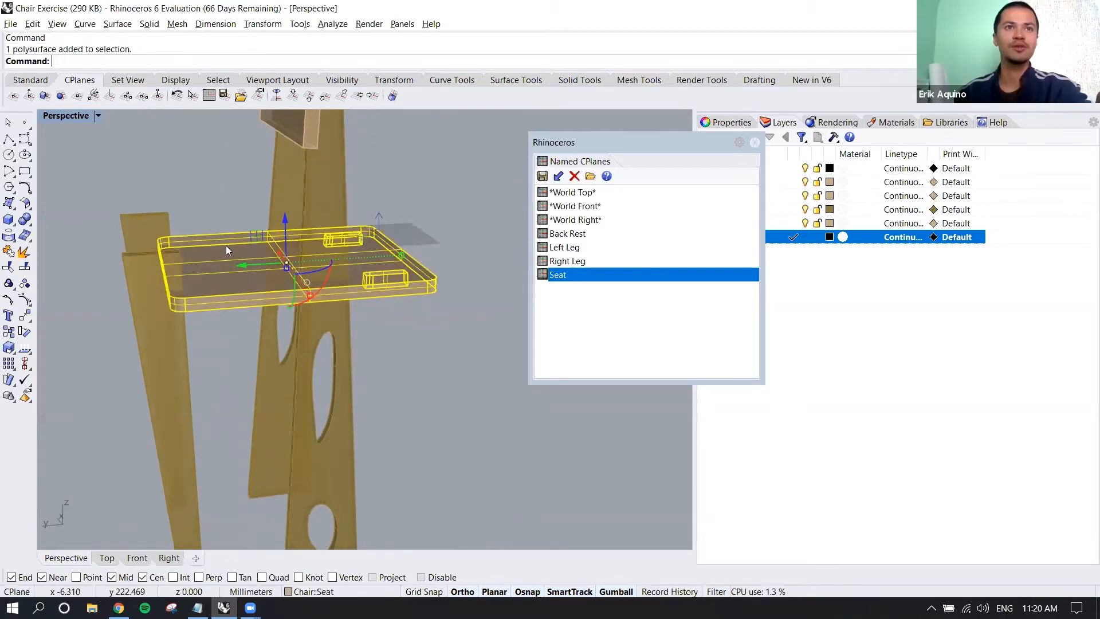
pyautogui.click(392, 96)
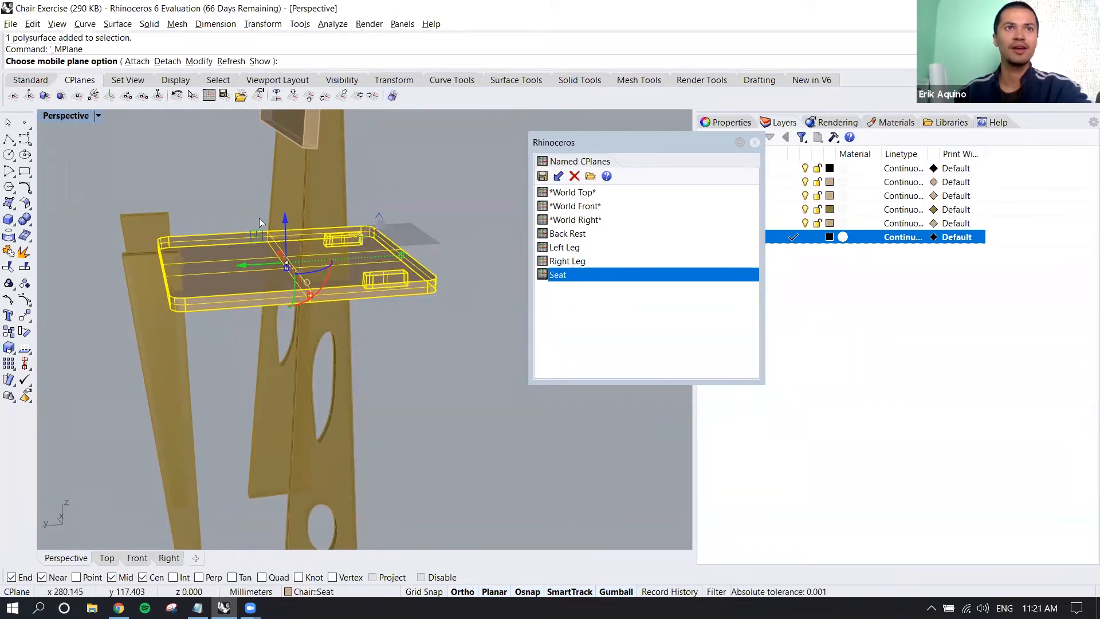
pyautogui.click(137, 61)
pyautogui.moveTo(233, 293); pyautogui.dragTo(238, 294, button='right')
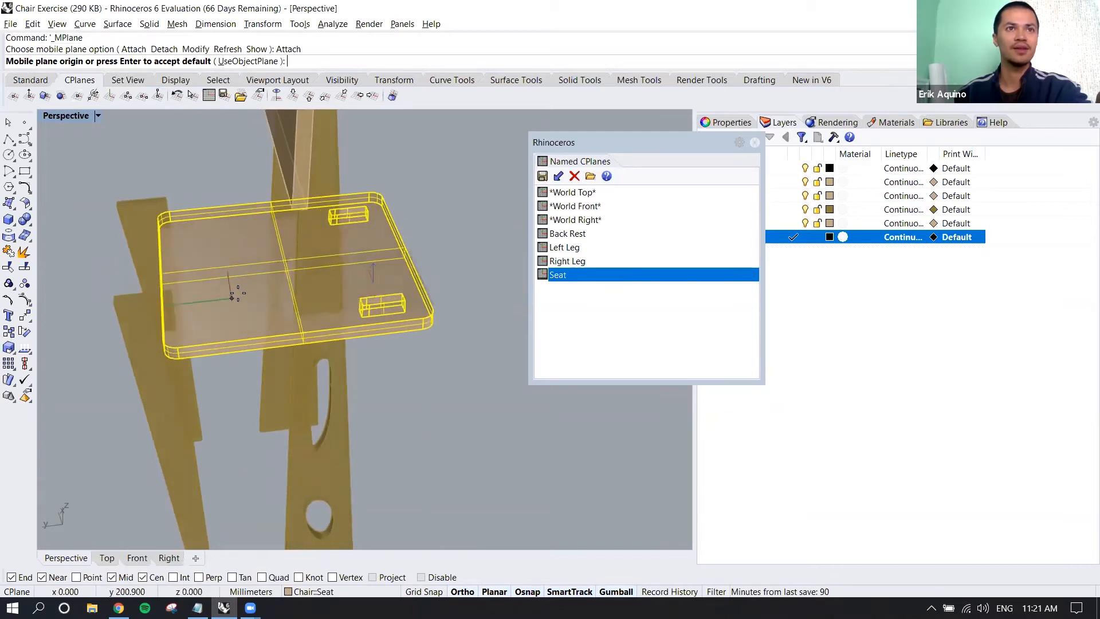
pyautogui.click(239, 296)
pyautogui.press('Return')
pyautogui.press('Return')
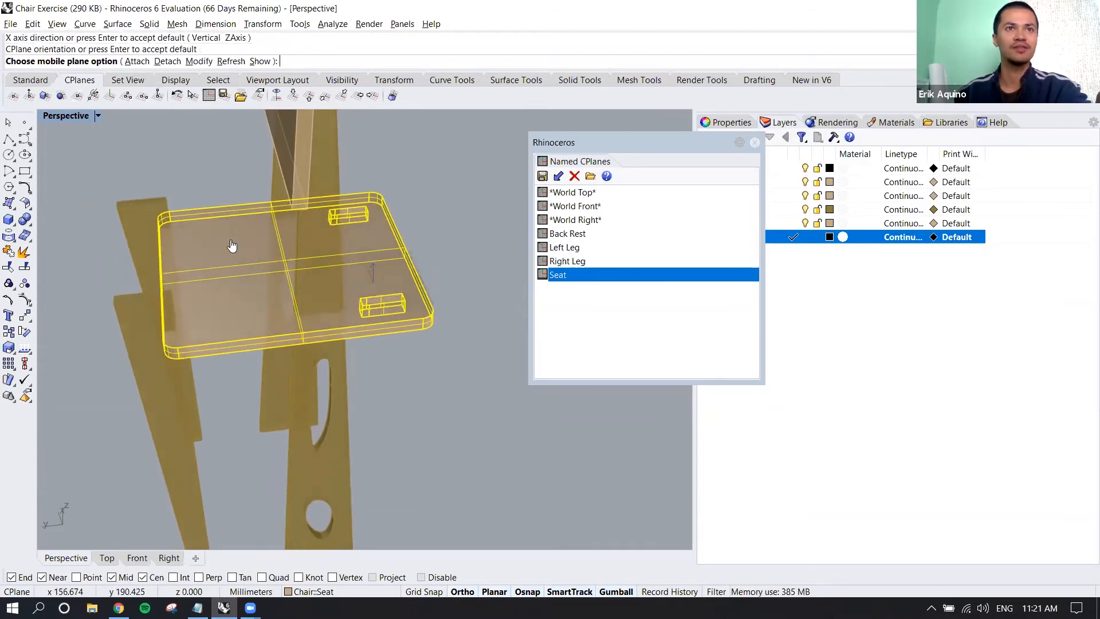
pyautogui.moveTo(263, 233); pyautogui.dragTo(281, 248, button='right')
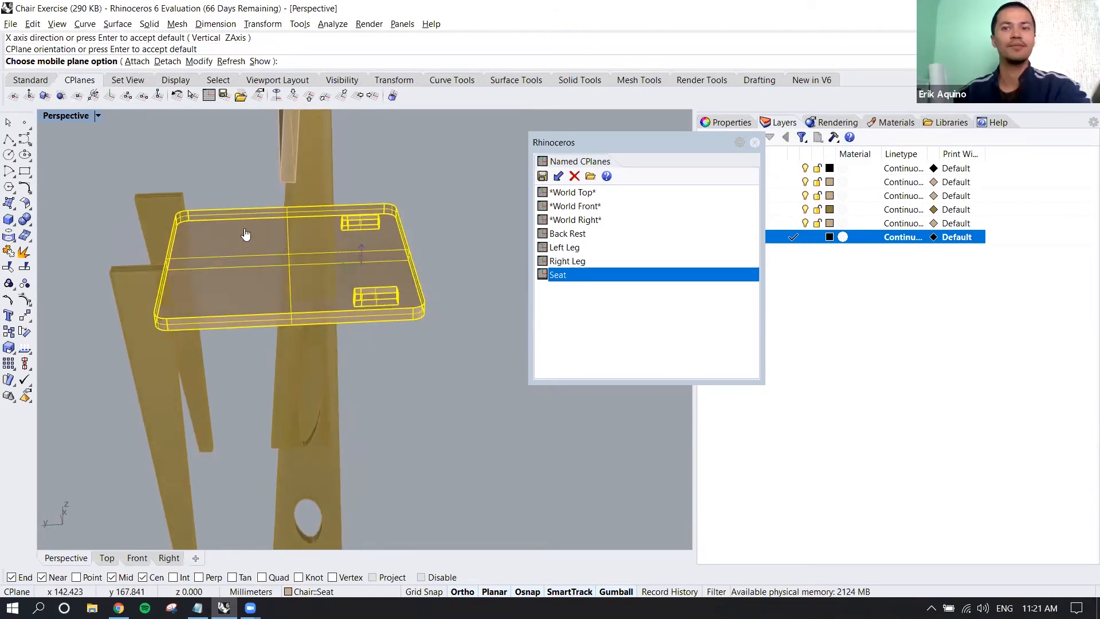
pyautogui.press('Return')
# Step: Rotate the seat to a steep slant with the gumball and deselect it
pyautogui.moveTo(307, 288)
pyautogui.mouseDown(button='right')
pyautogui.moveTo(308, 279)
pyautogui.moveTo(305, 291)
pyautogui.mouseUp(button='right')
pyautogui.moveTo(303, 304); pyautogui.dragTo(352, 290)
pyautogui.moveTo(351, 290); pyautogui.dragTo(388, 335, button='right')
pyautogui.press('Escape')
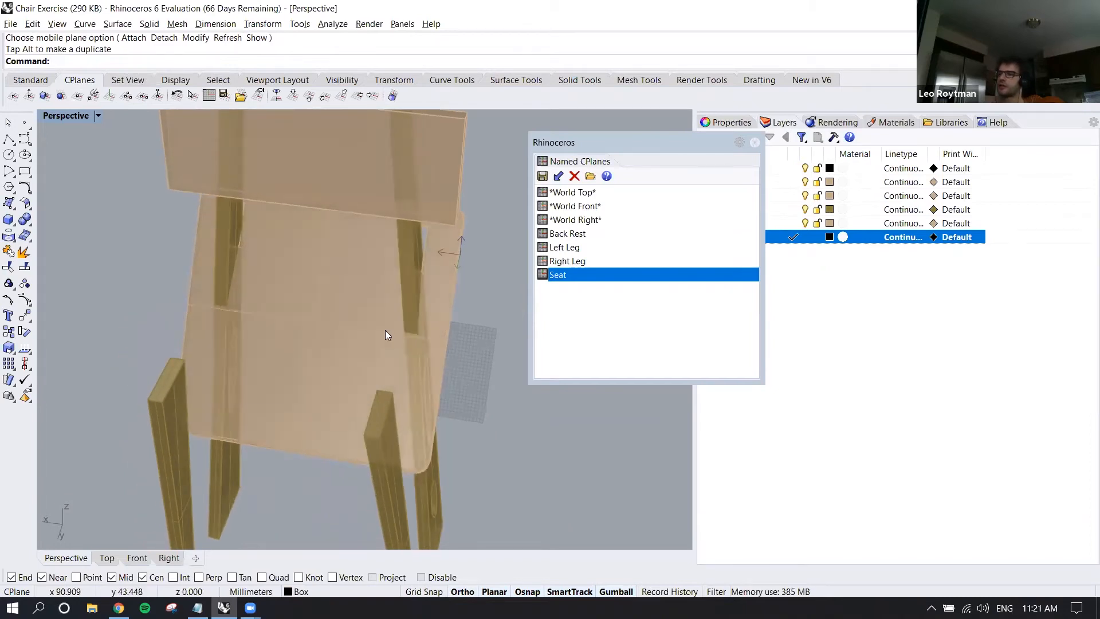
# Step: Draw a small rectangle near the middle of the tilted seat and select the seat
pyautogui.write('rectangle')
pyautogui.press('Return')
pyautogui.click(275, 301)
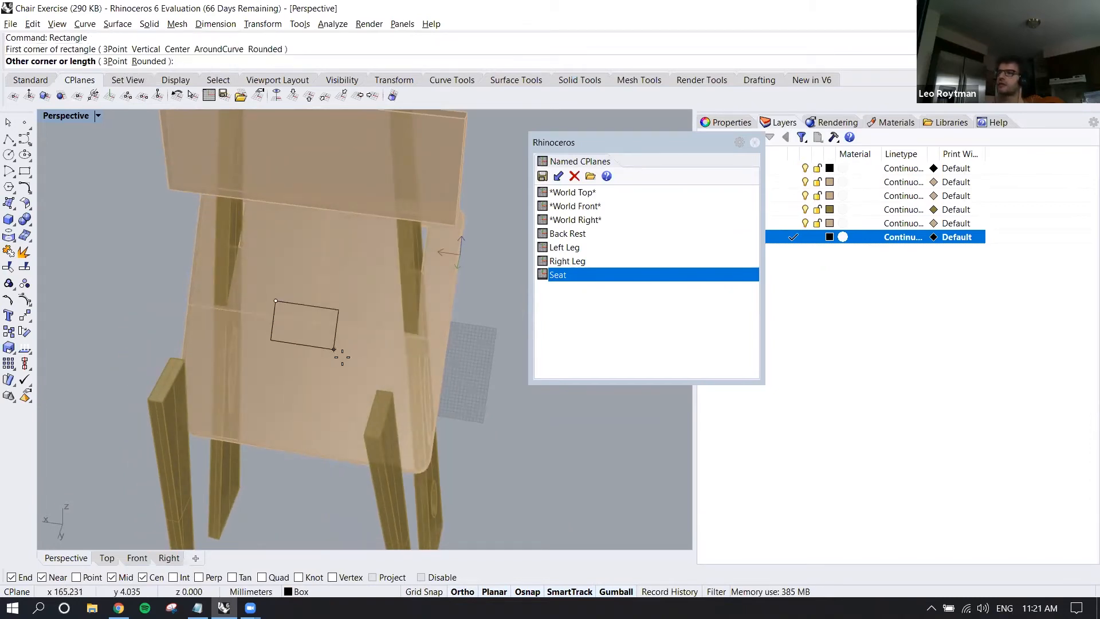
pyautogui.moveTo(347, 362); pyautogui.dragTo(285, 353, button='right')
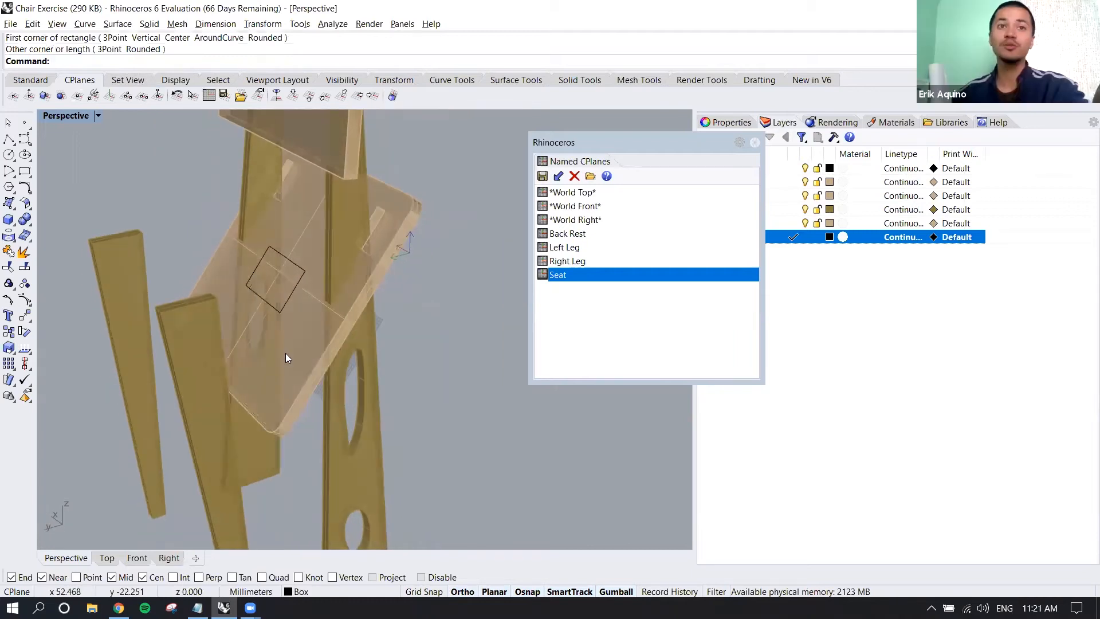
pyautogui.click(288, 405)
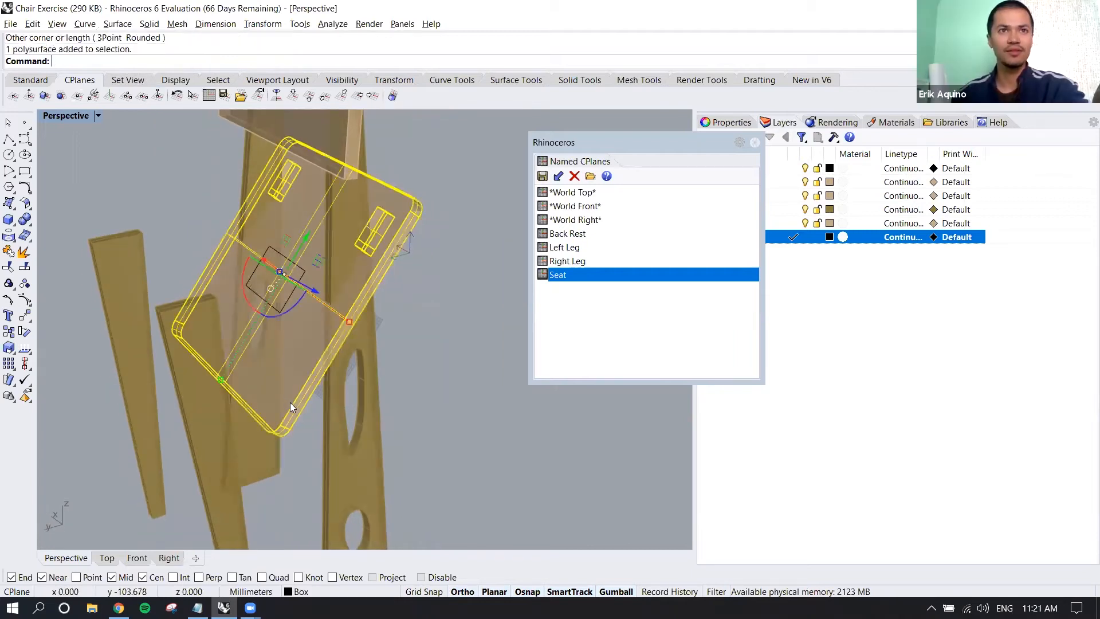
# Step: Save the current construction plane as a named CPlane called "Mobile COnstruction Plane"
pyautogui.click(542, 176)
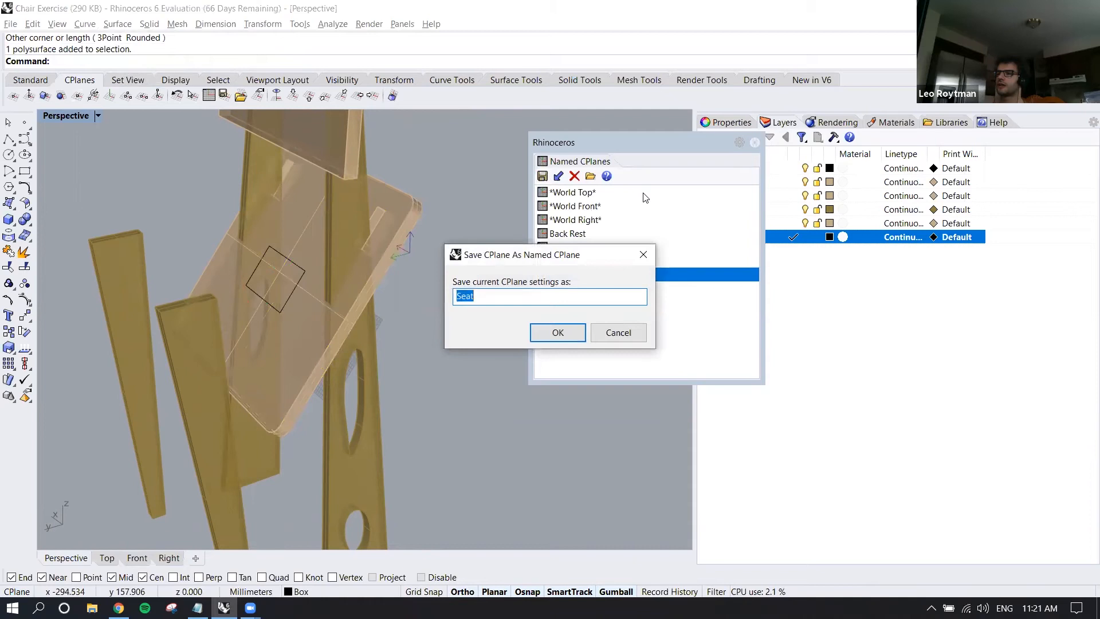
pyautogui.write('Mobile ')
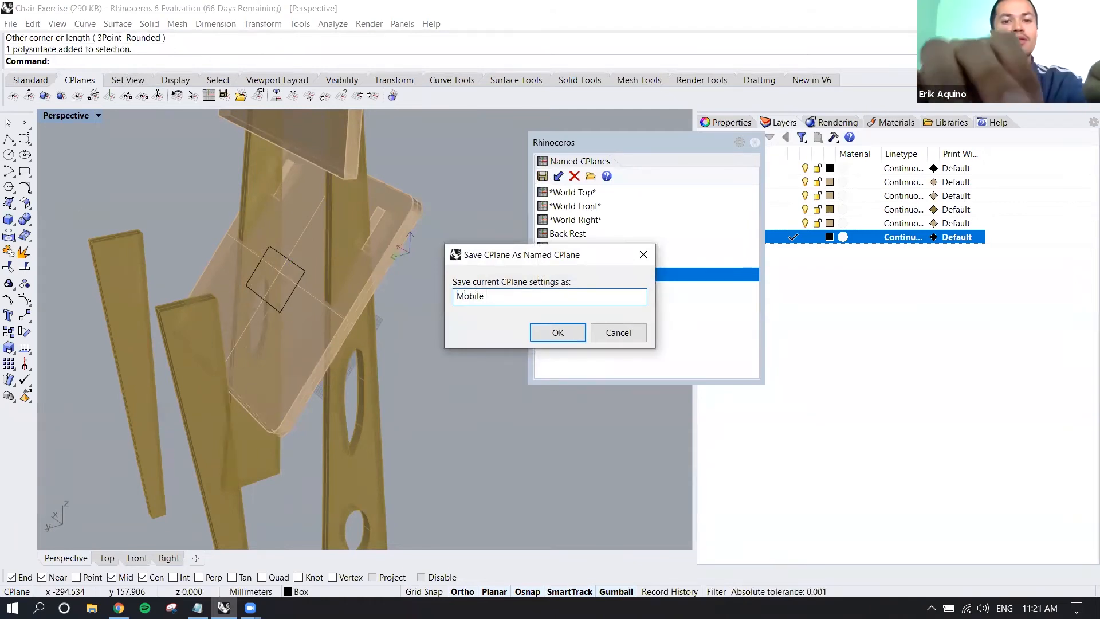
pyautogui.write('COnstruction Plane')
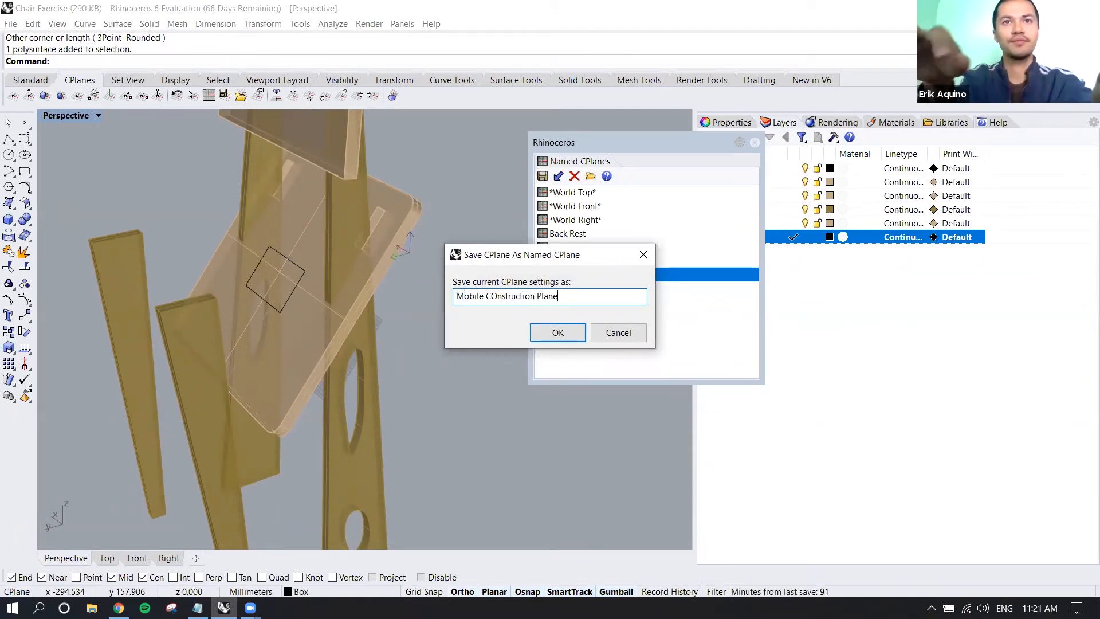
pyautogui.click(564, 334)
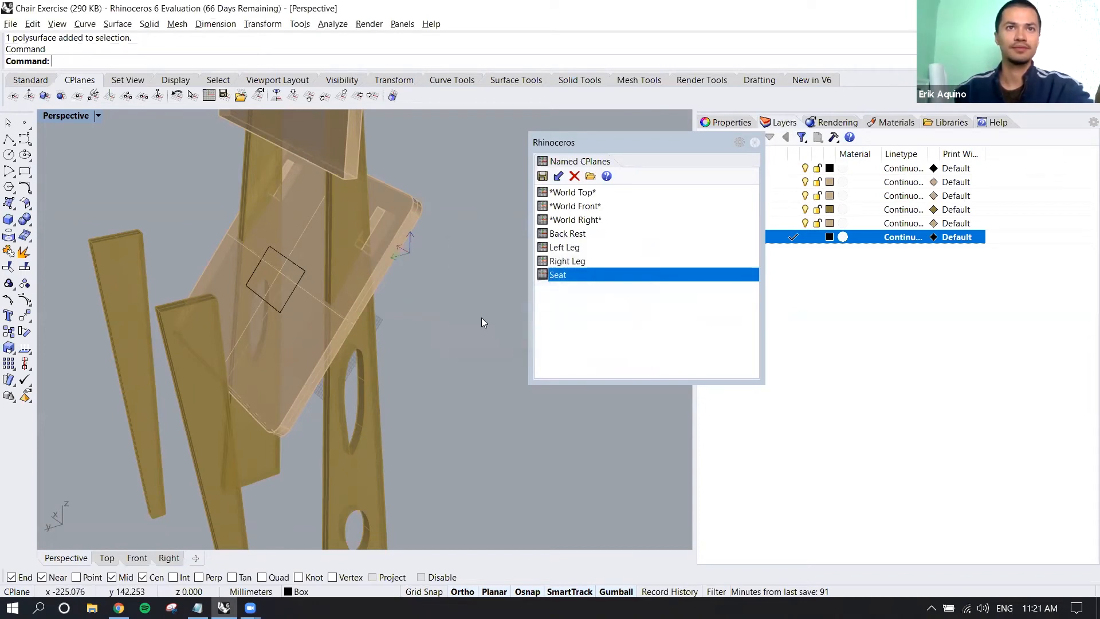
pyautogui.moveTo(430, 321)
pyautogui.mouseDown(button='right')
pyautogui.moveTo(447, 323)
pyautogui.moveTo(435, 319)
pyautogui.mouseUp(button='right')
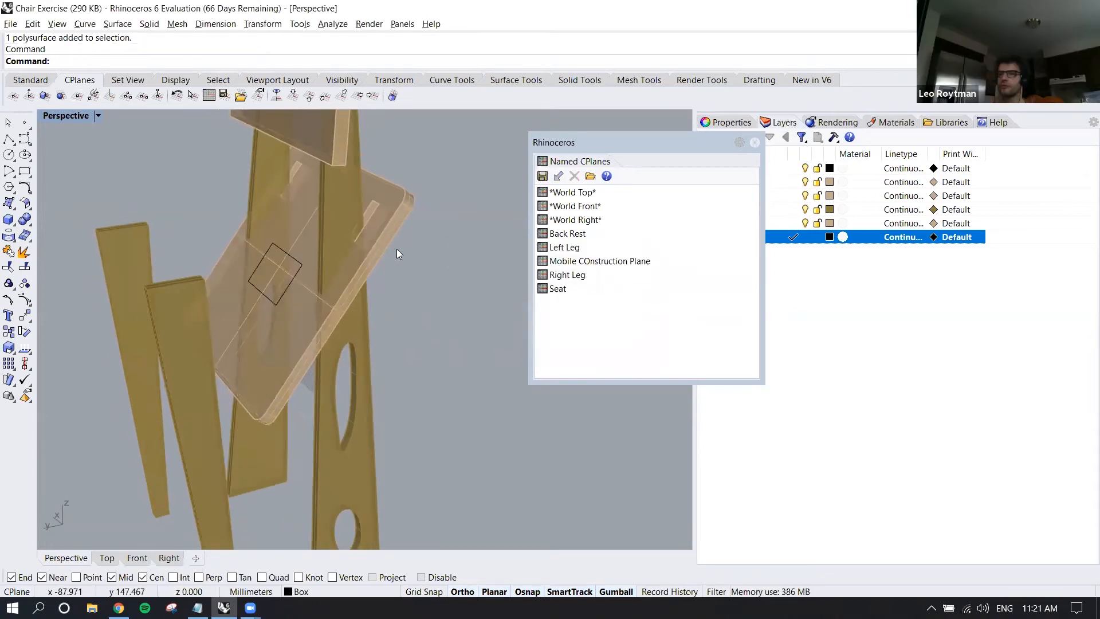
# Step: Move the tilted seat away from the small rectangle along the seat's normal with the gumball, and reselect the seat
pyautogui.click(382, 241)
pyautogui.moveTo(290, 259); pyautogui.dragTo(325, 275, button='right')
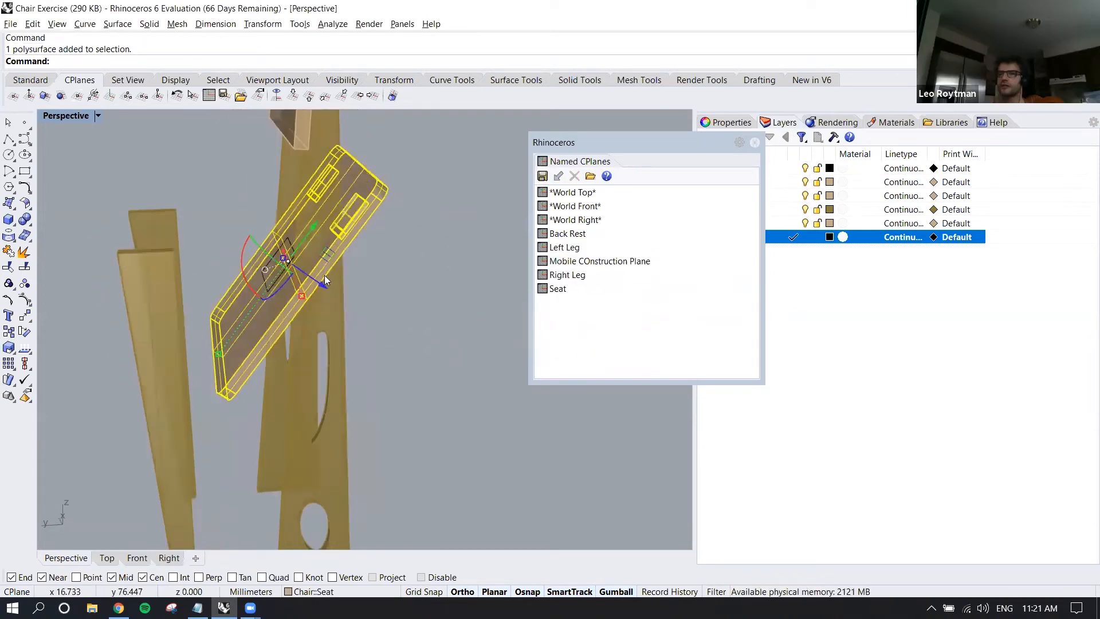
pyautogui.moveTo(321, 285); pyautogui.dragTo(249, 235)
pyautogui.moveTo(286, 278); pyautogui.dragTo(317, 294, button='right')
pyautogui.click(404, 268)
pyautogui.click(248, 285)
pyautogui.click(212, 269)
pyautogui.moveTo(224, 282); pyautogui.dragTo(234, 277, button='right')
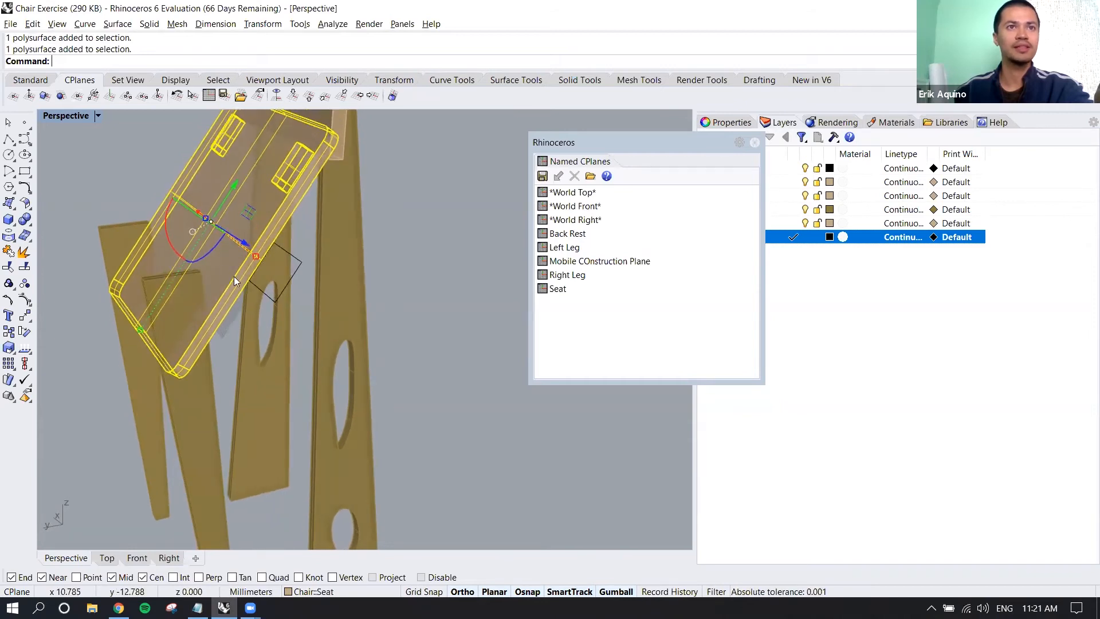
# Step: Restore the saved "Mobile COnstruction Plane" and deselect the seat
pyautogui.click(597, 261)
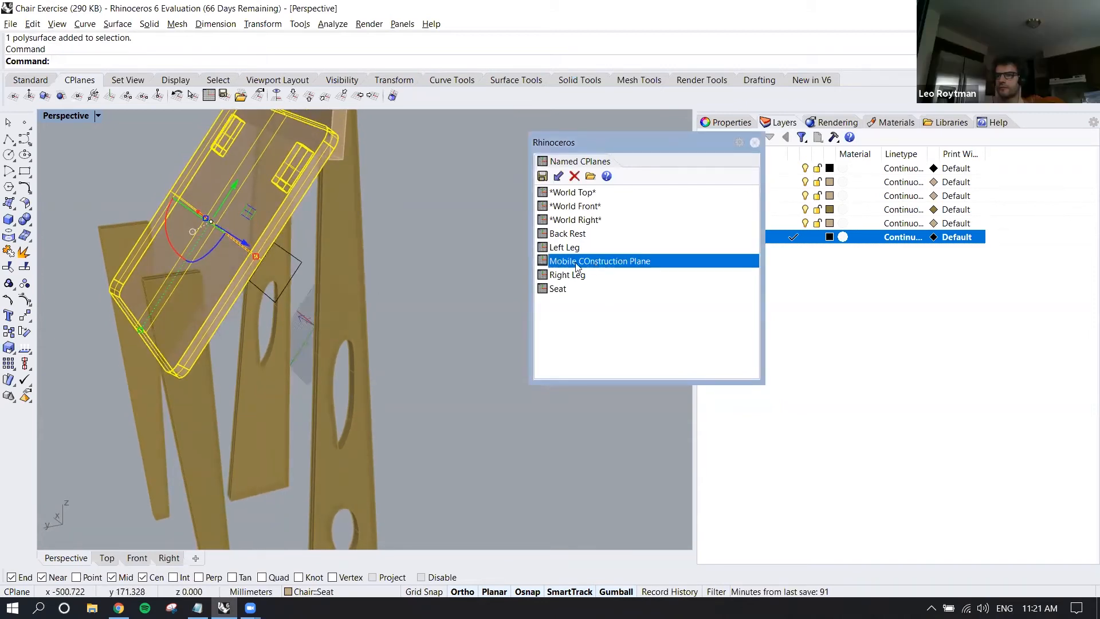
pyautogui.click(450, 273)
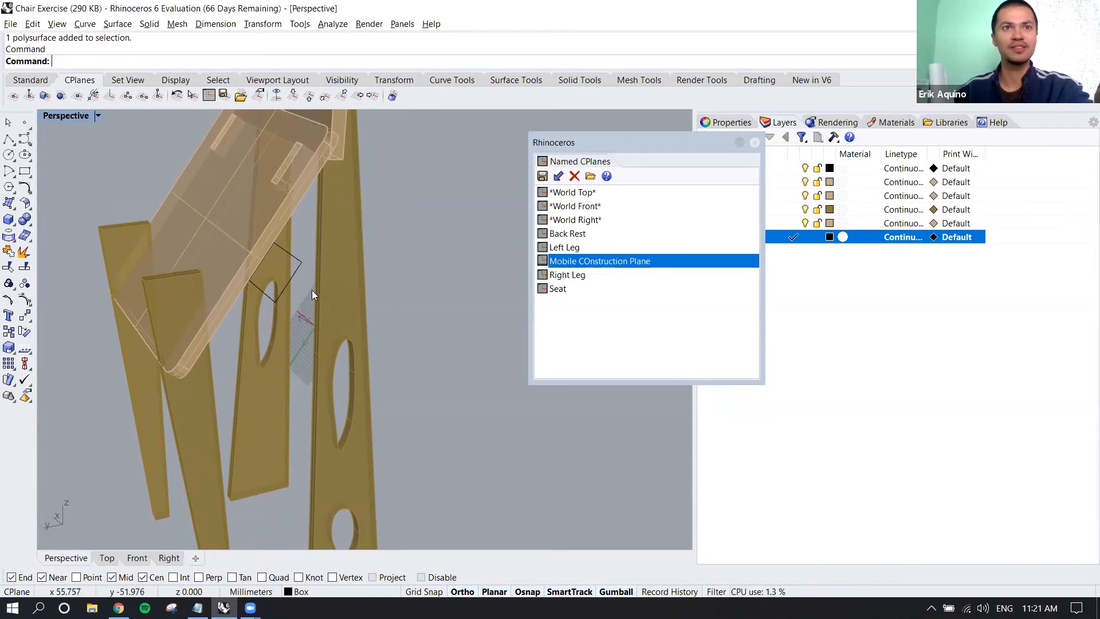
pyautogui.moveTo(340, 313); pyautogui.dragTo(379, 311, button='right')
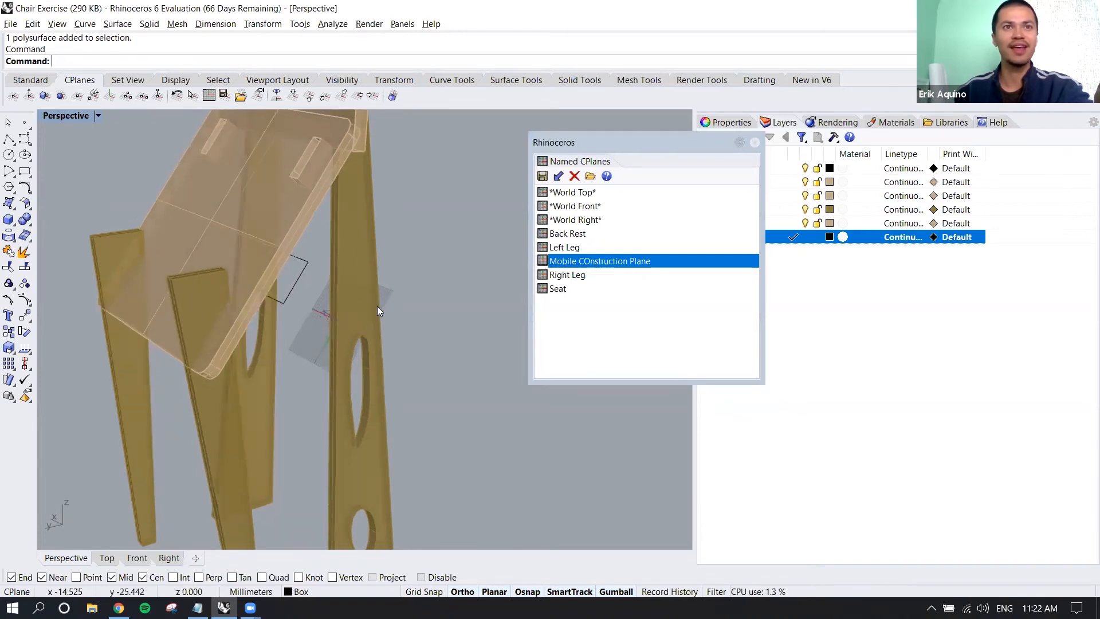
# Step: Undo the seat's last gumball move and leave the seat deselected
pyautogui.click(297, 221)
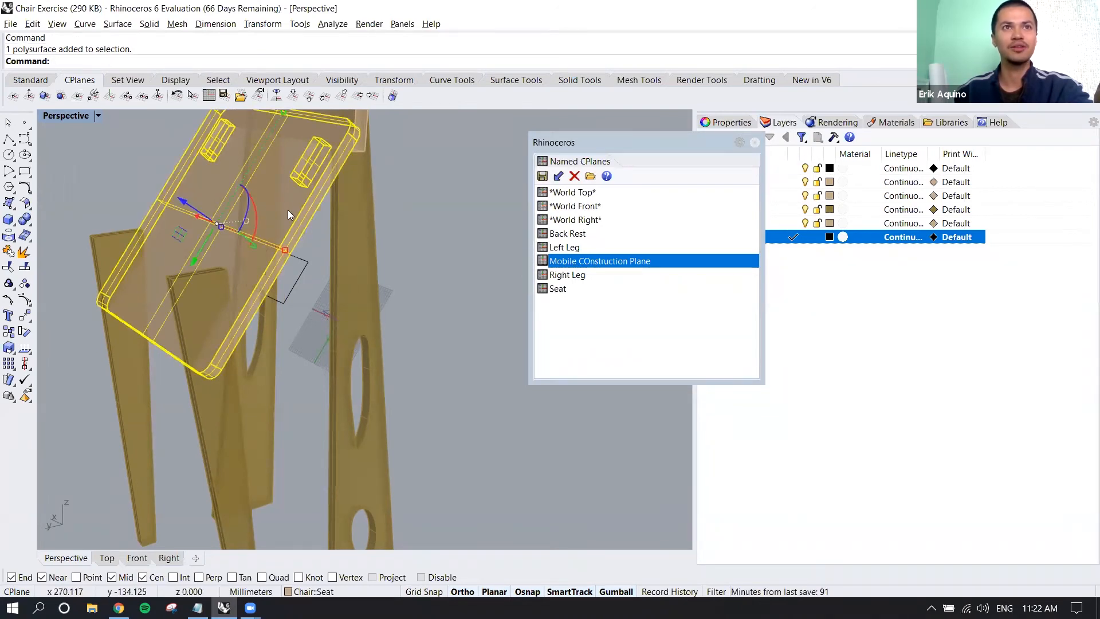
pyautogui.keyDown('shift'); pyautogui.moveTo(288, 212); pyautogui.dragTo(332, 248, button='right'); pyautogui.keyUp('shift')
pyautogui.moveTo(440, 277); pyautogui.dragTo(390, 278, button='right')
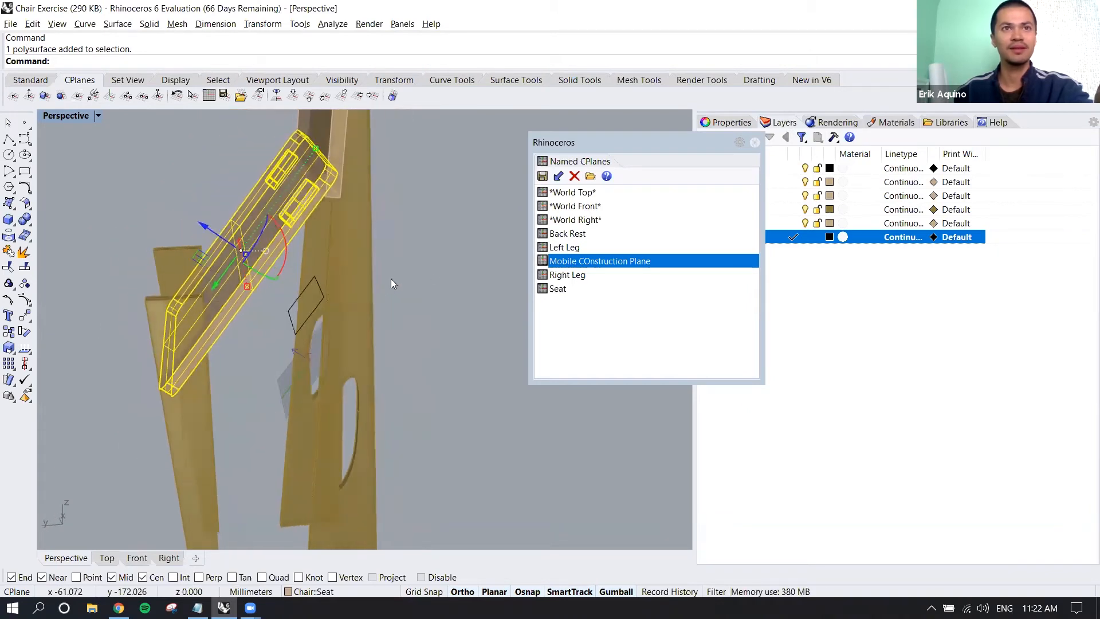
pyautogui.hotkey('ctrl', 'z')
pyautogui.click(439, 285)
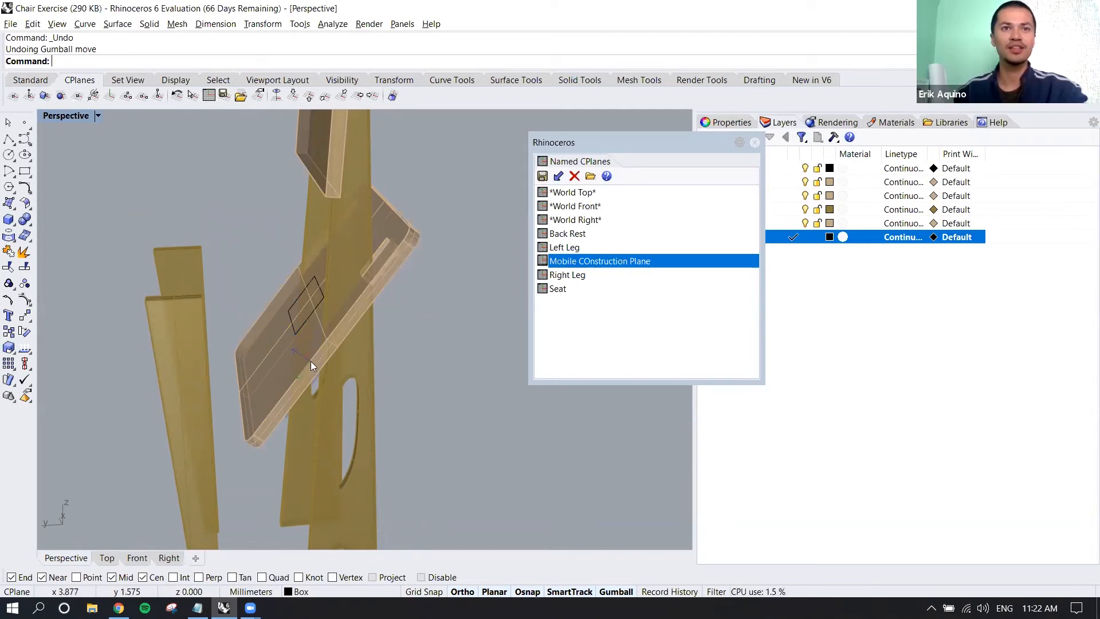
pyautogui.moveTo(344, 360); pyautogui.dragTo(375, 365, button='right')
pyautogui.moveTo(375, 367); pyautogui.dragTo(389, 370, button='right')
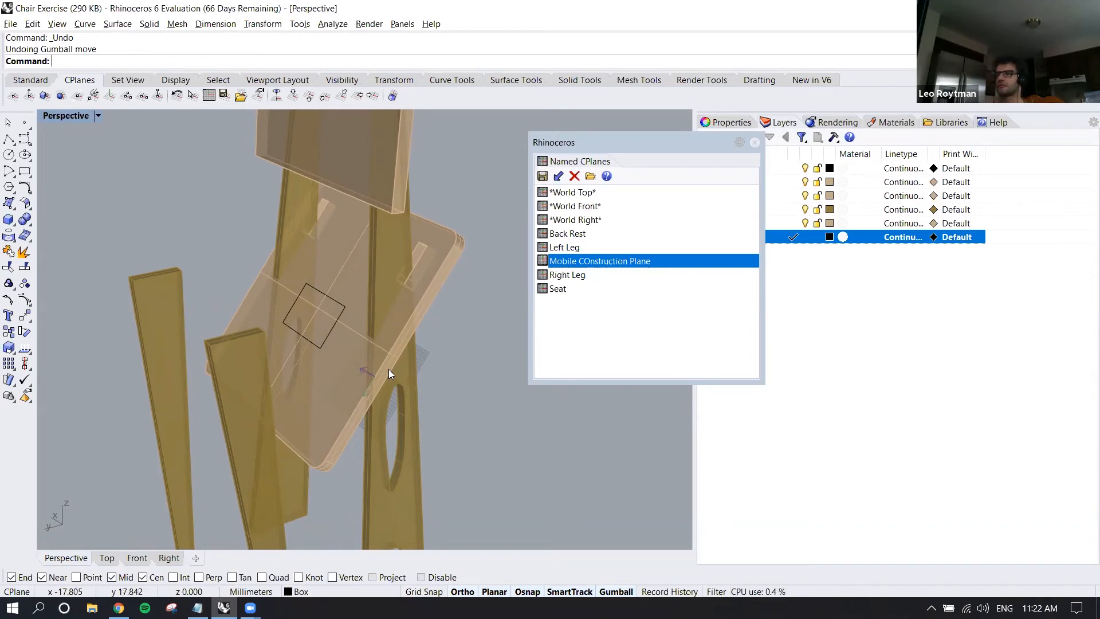
pyautogui.click(415, 311)
pyautogui.press('Return')
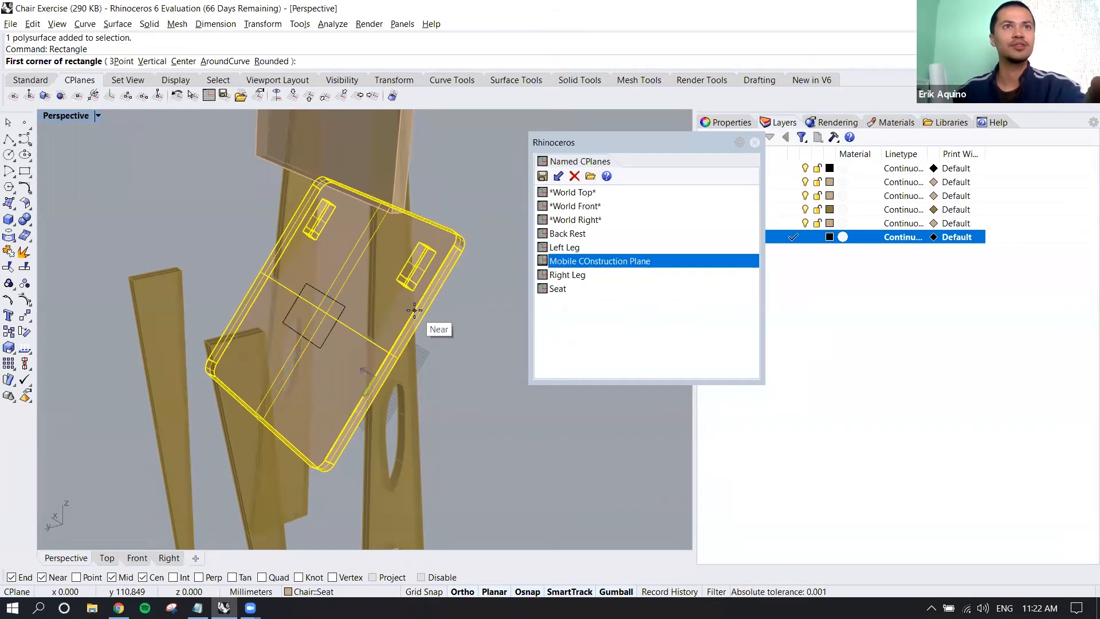
pyautogui.press('Escape')
pyautogui.click(392, 95)
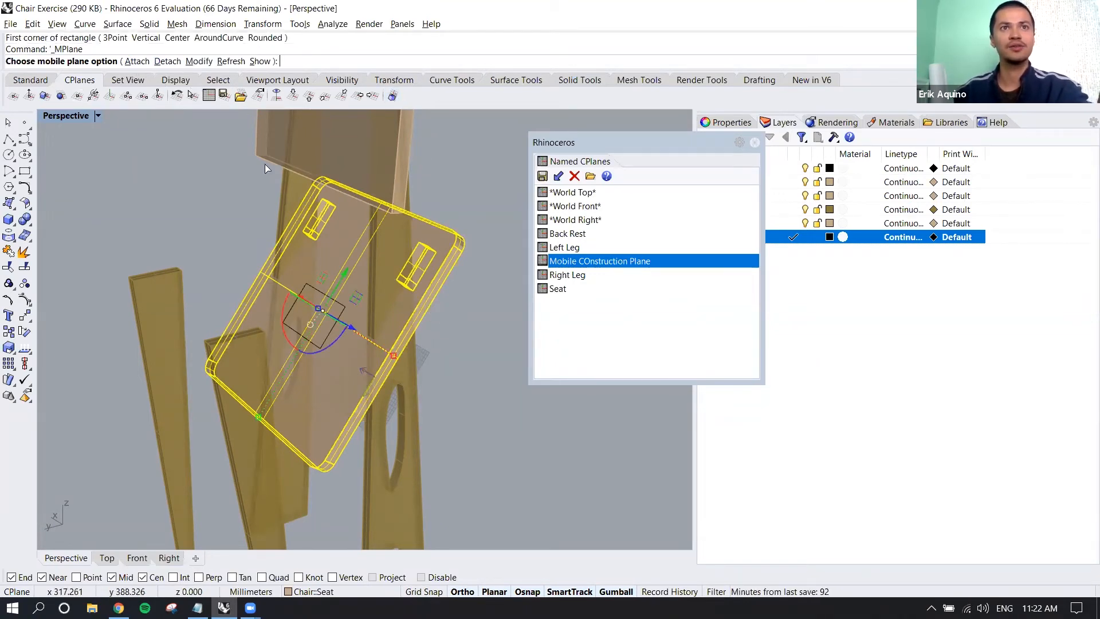
pyautogui.moveTo(335, 234); pyautogui.dragTo(338, 237, button='right')
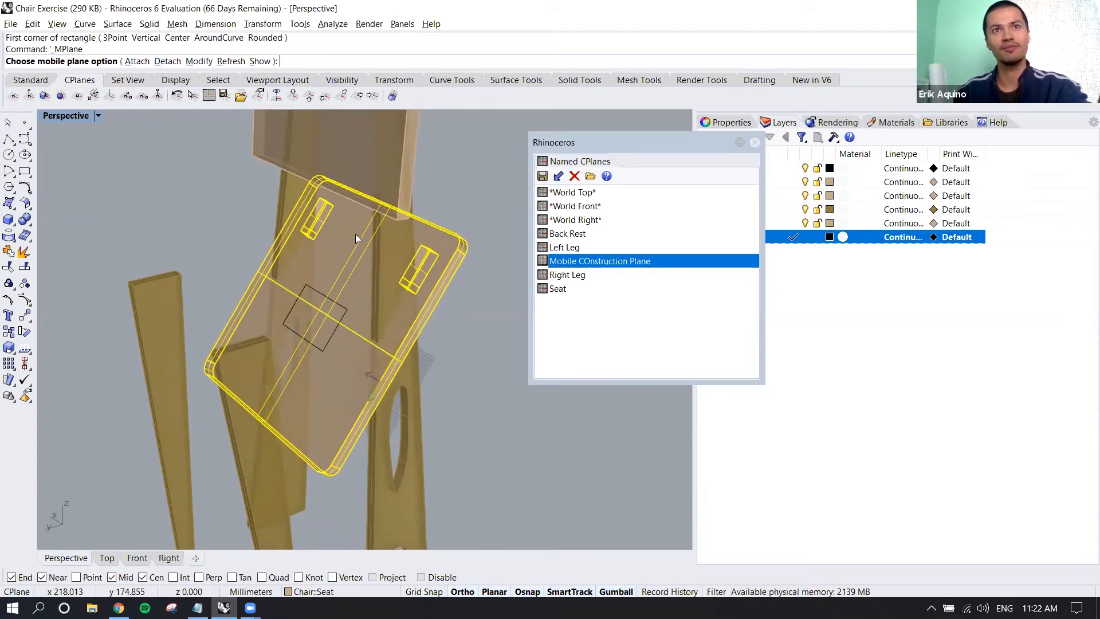
pyautogui.press('Escape')
pyautogui.press('Escape')
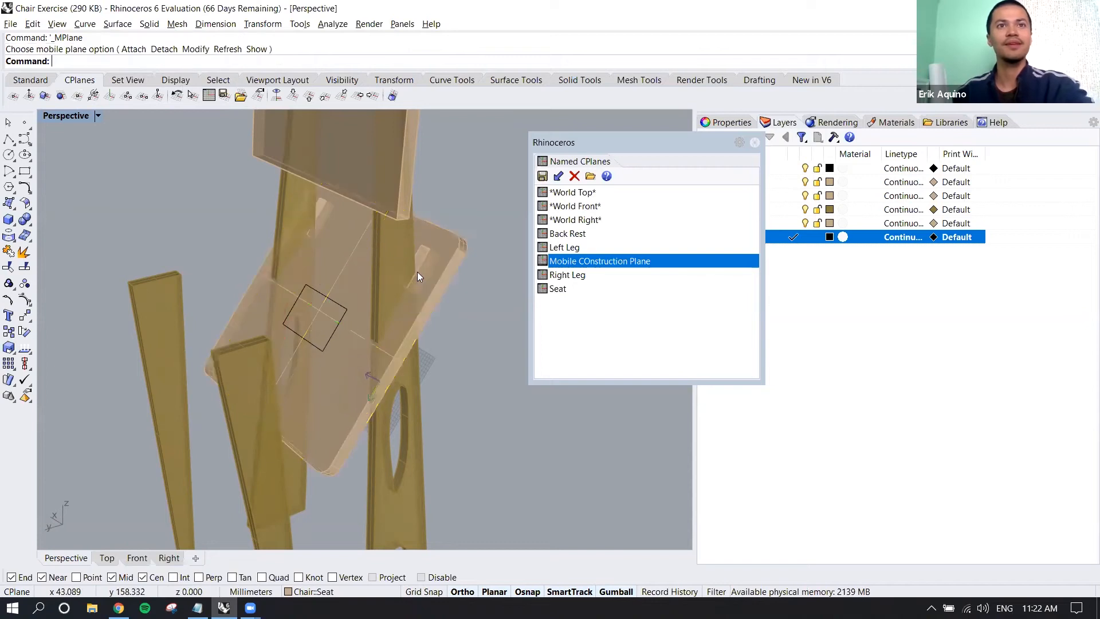
# Step: Undo the small rectangle and the seat's earlier gumball changes to bring the seat back to horizontal, and deselect it
pyautogui.scroll(-10, 409, 283)
pyautogui.keyDown('shift'); pyautogui.moveTo(417, 292); pyautogui.dragTo(423, 304, button='right'); pyautogui.keyUp('shift')
pyautogui.scroll(5, 452, 315)
pyautogui.hotkey('ctrl', 'z')
pyautogui.hotkey('ctrl', 'z')
pyautogui.hotkey('ctrl', 'z')
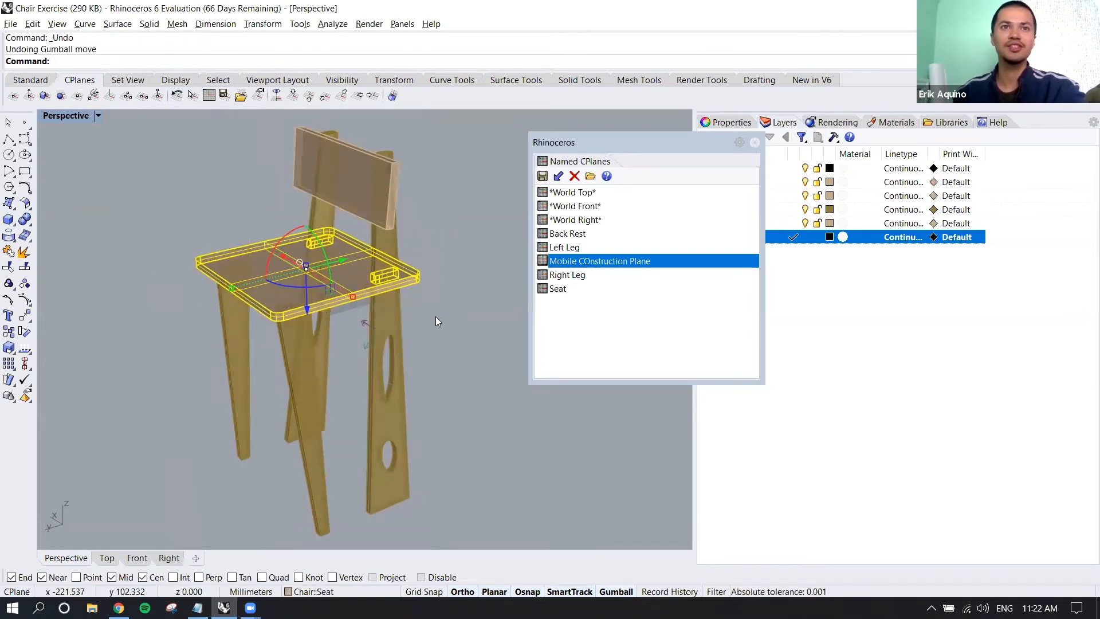
pyautogui.click(436, 316)
# Step: Switch the viewport to the SE isometric view of the chair and close the Named CPlanes list
pyautogui.moveTo(434, 316)
pyautogui.mouseDown(button='right')
pyautogui.moveTo(447, 311)
pyautogui.moveTo(454, 334)
pyautogui.moveTo(365, 271)
pyautogui.moveTo(396, 289)
pyautogui.moveTo(378, 301)
pyautogui.moveTo(418, 317)
pyautogui.mouseUp(button='right')
pyautogui.scroll(-6, 385, 306)
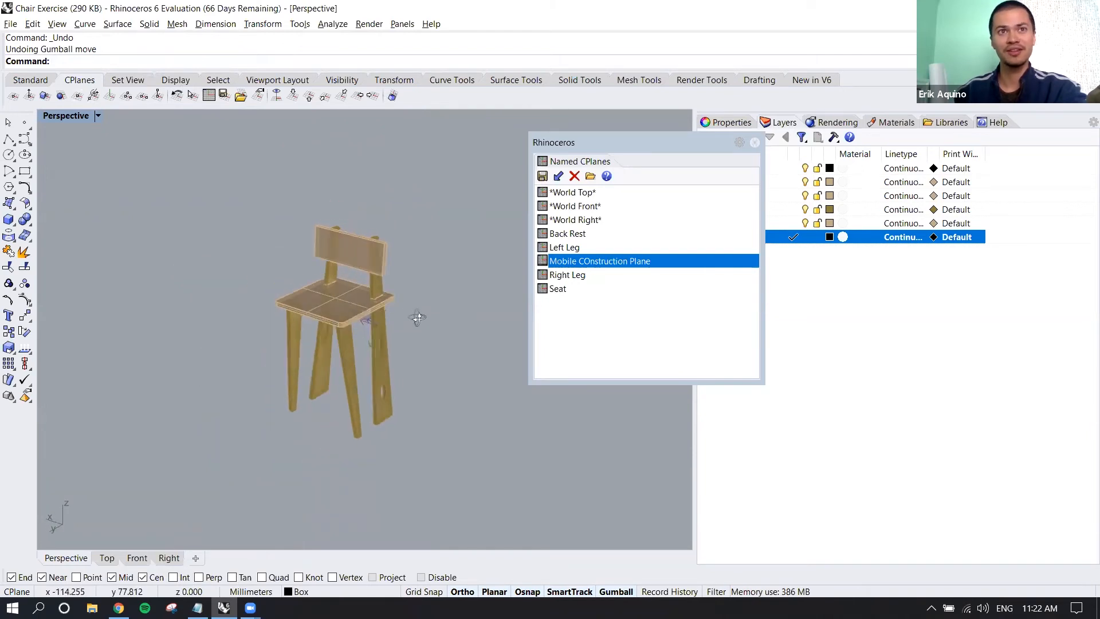
pyautogui.write('Iso')
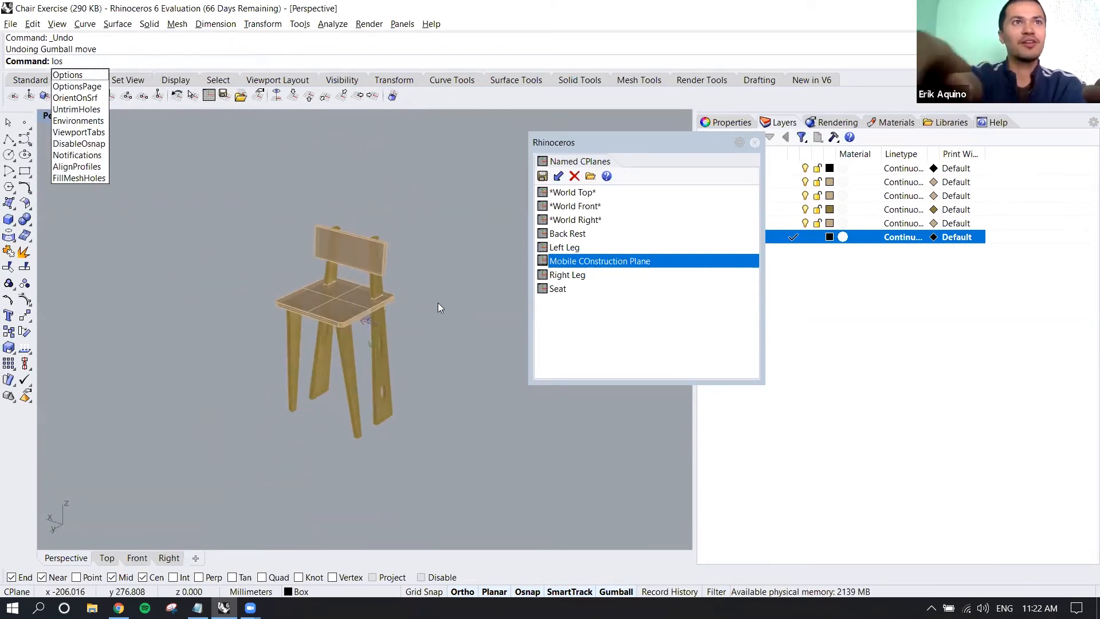
pyautogui.write('metric')
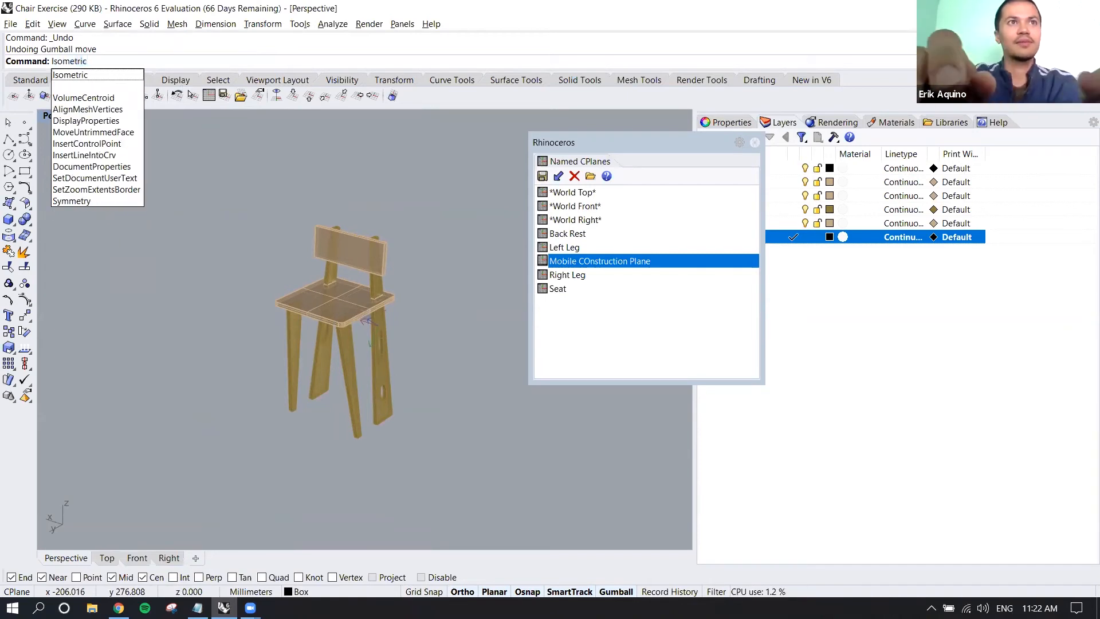
pyautogui.press('Return')
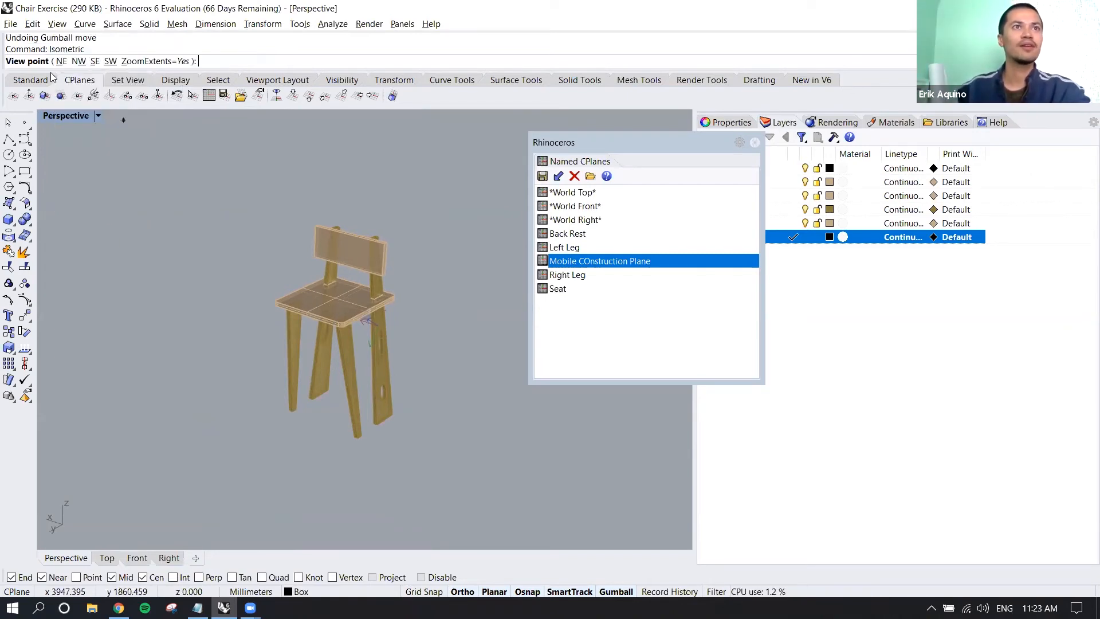
pyautogui.click(95, 64)
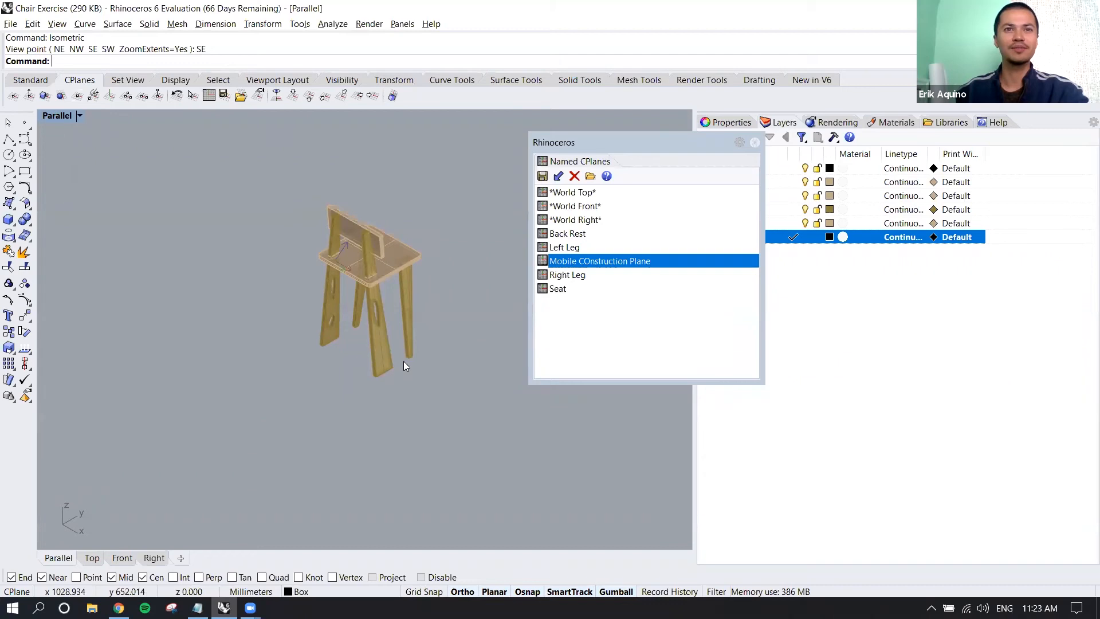
pyautogui.scroll(5, 378, 376)
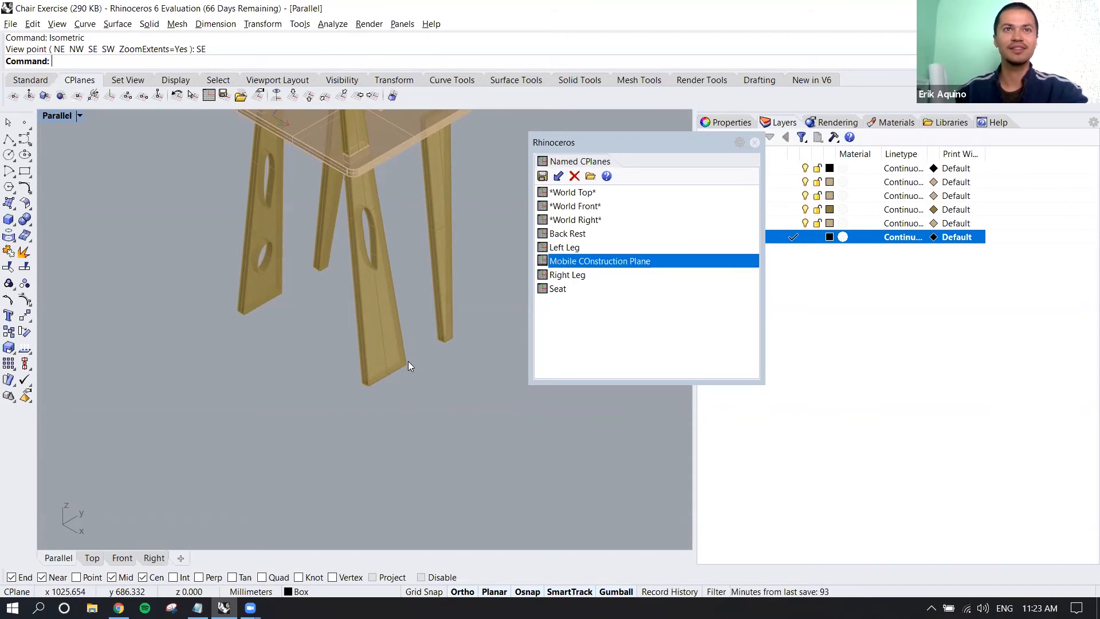
pyautogui.scroll(-5, 408, 362)
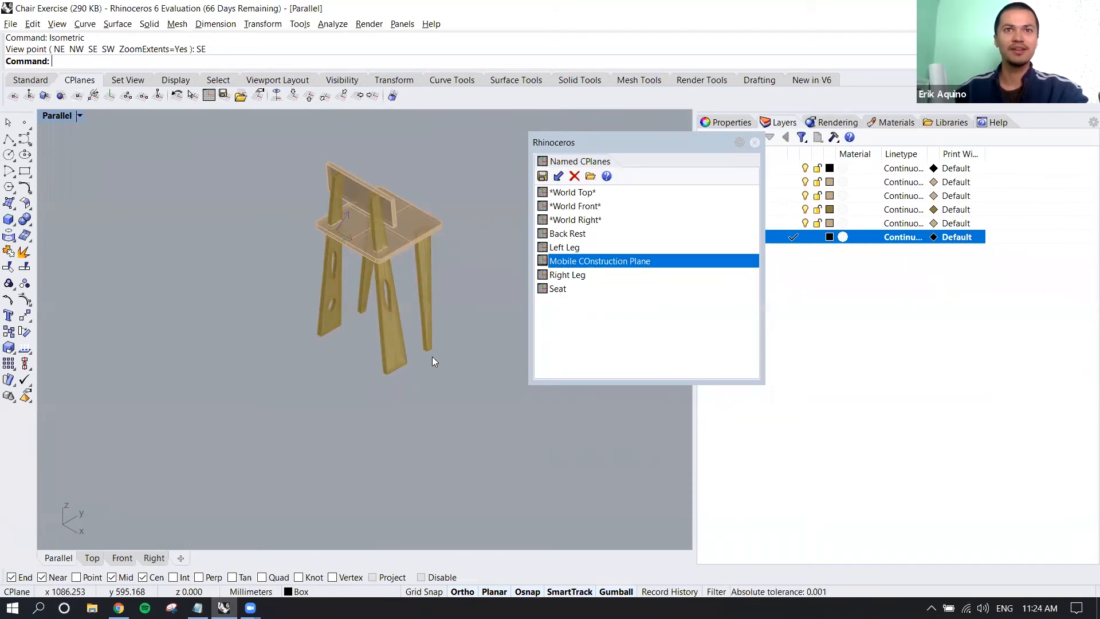
pyautogui.moveTo(447, 291); pyautogui.dragTo(420, 350, button='right')
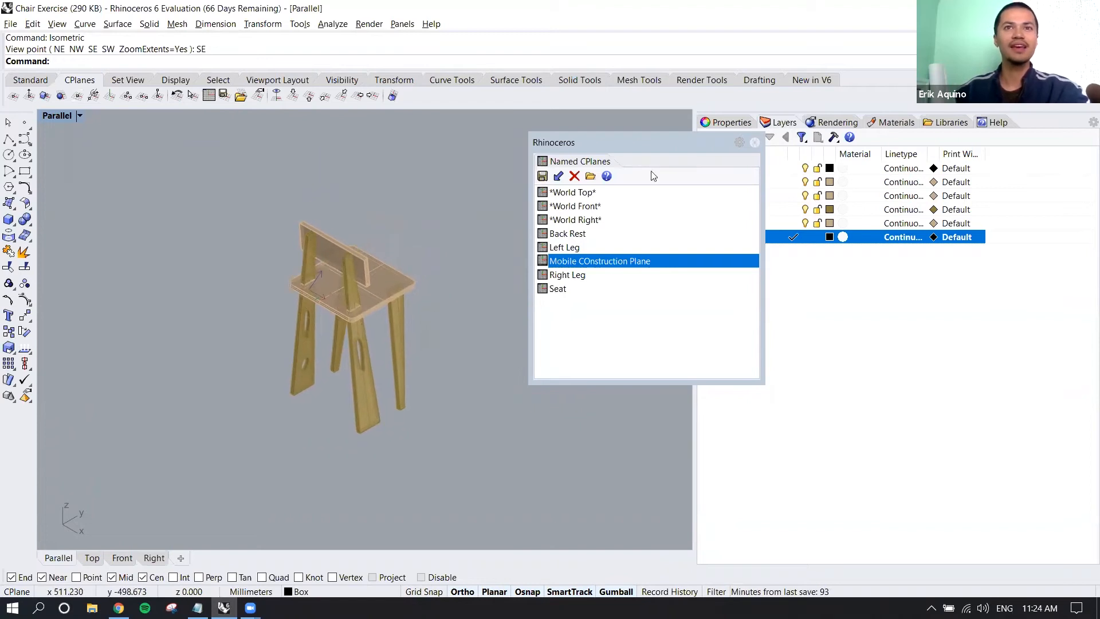
pyautogui.click(755, 142)
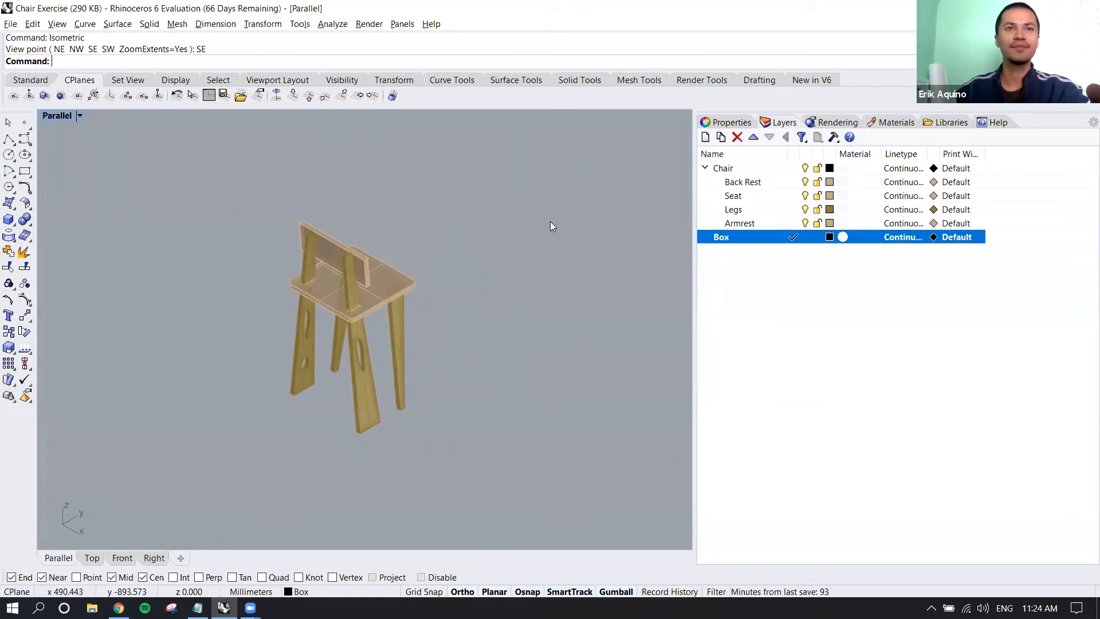
# Step: Examine the whole chair and its back rest and rear leg by selecting them in the isometric view, then clear the selection
pyautogui.scroll(-2, 551, 226)
pyautogui.moveTo(289, 182); pyautogui.dragTo(482, 421)
pyautogui.click(482, 418)
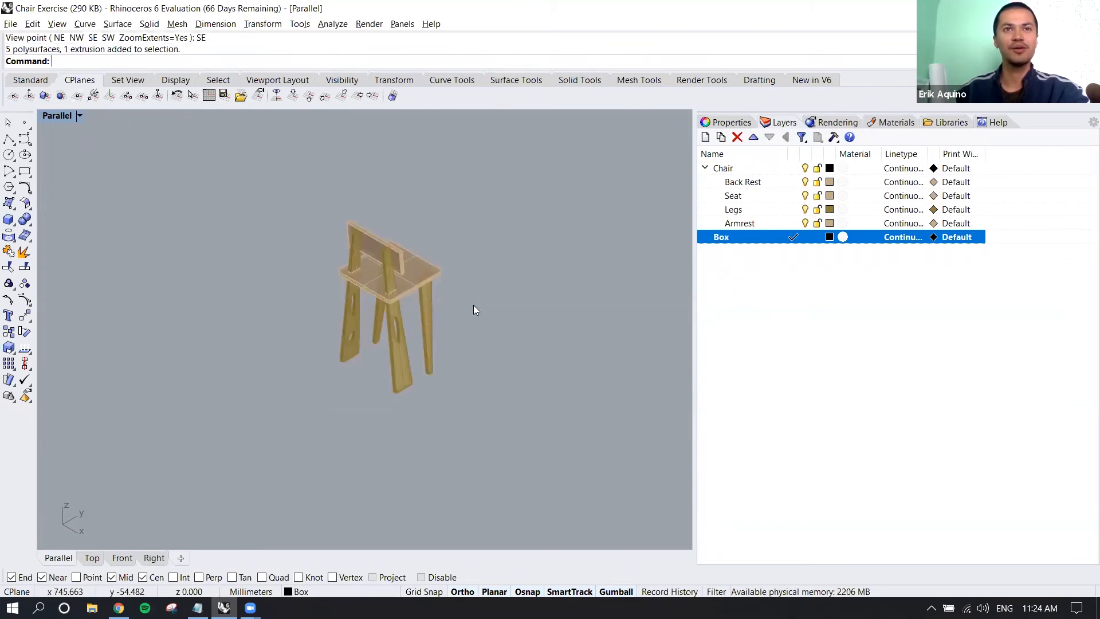
pyautogui.scroll(-4, 473, 305)
pyautogui.moveTo(486, 305); pyautogui.dragTo(480, 341, button='right')
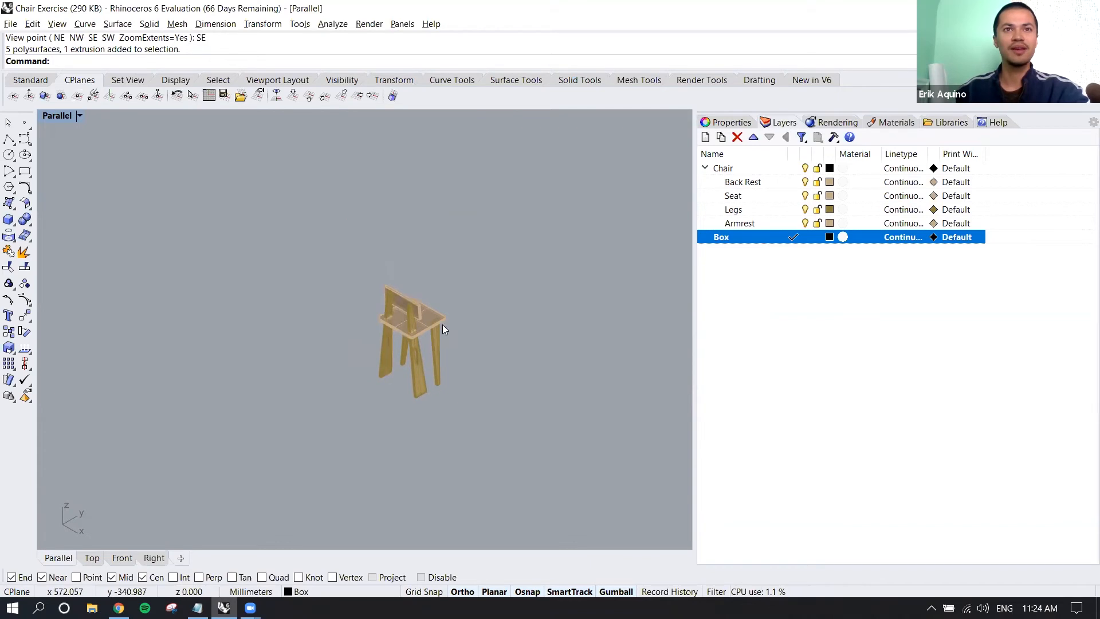
pyautogui.scroll(5, 429, 335)
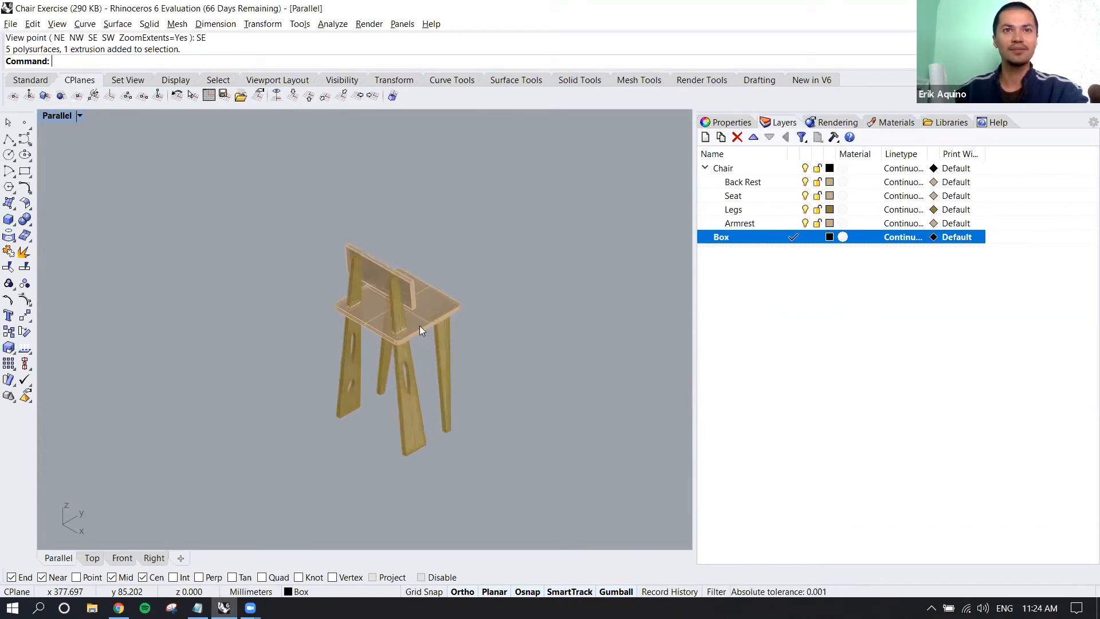
pyautogui.click(374, 272)
pyautogui.press('Escape')
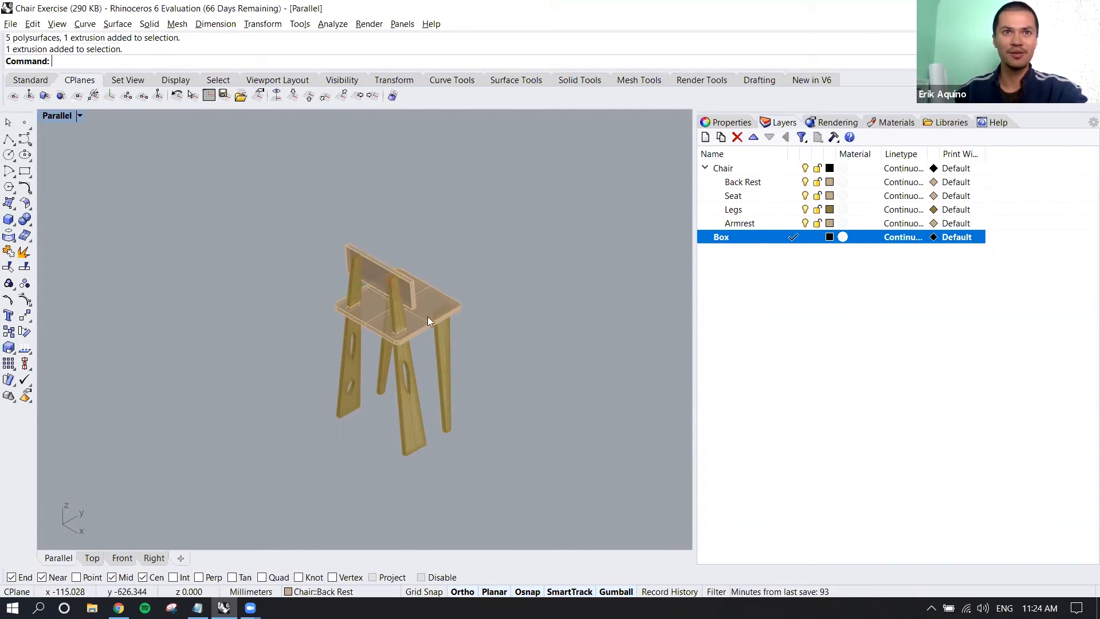
pyautogui.click(404, 336)
pyautogui.scroll(7, 404, 336)
pyautogui.scroll(7, 310, 295)
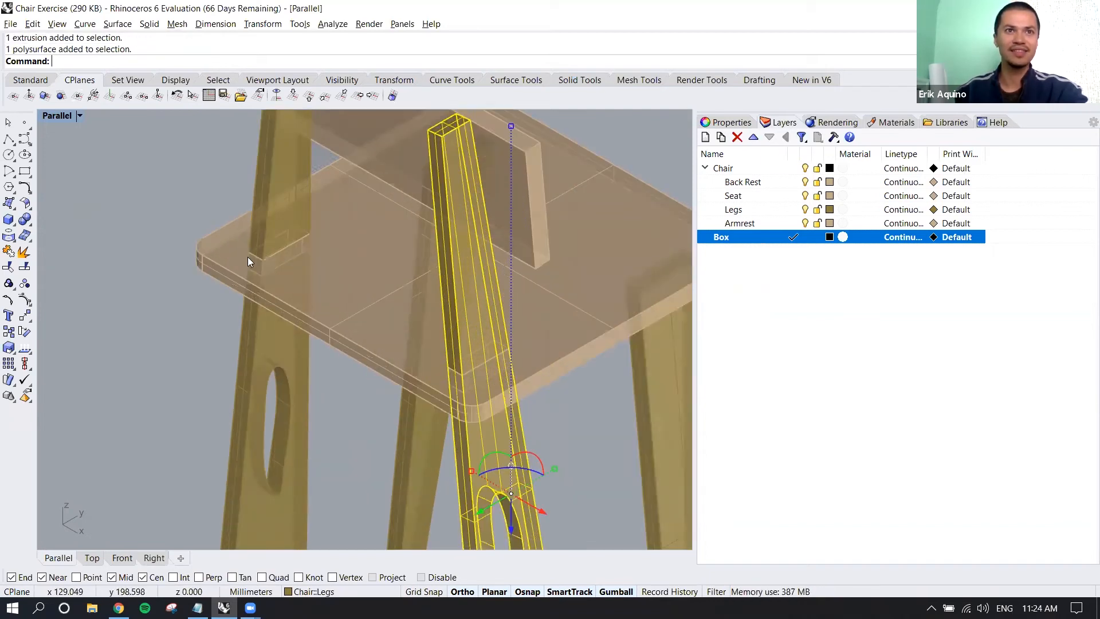
pyautogui.scroll(-7, 247, 257)
pyautogui.click(583, 313)
pyautogui.scroll(-4, 585, 315)
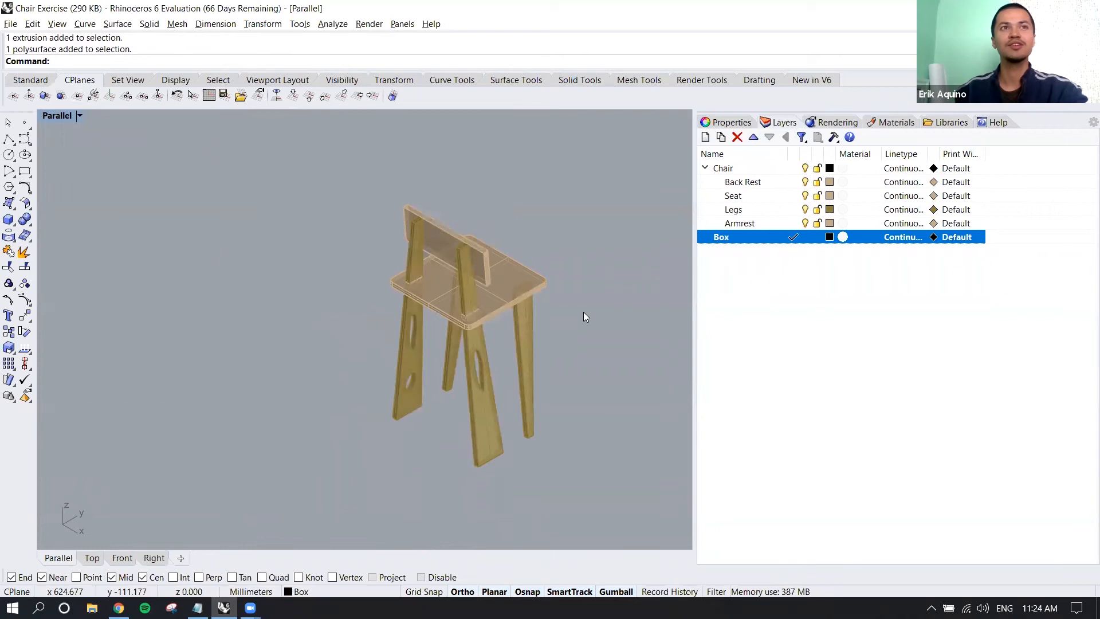
# Step: Open the Named Positions list with the NamedPosition command and arrange it so the whole chair is clear of it
pyautogui.write('NamedPosition')
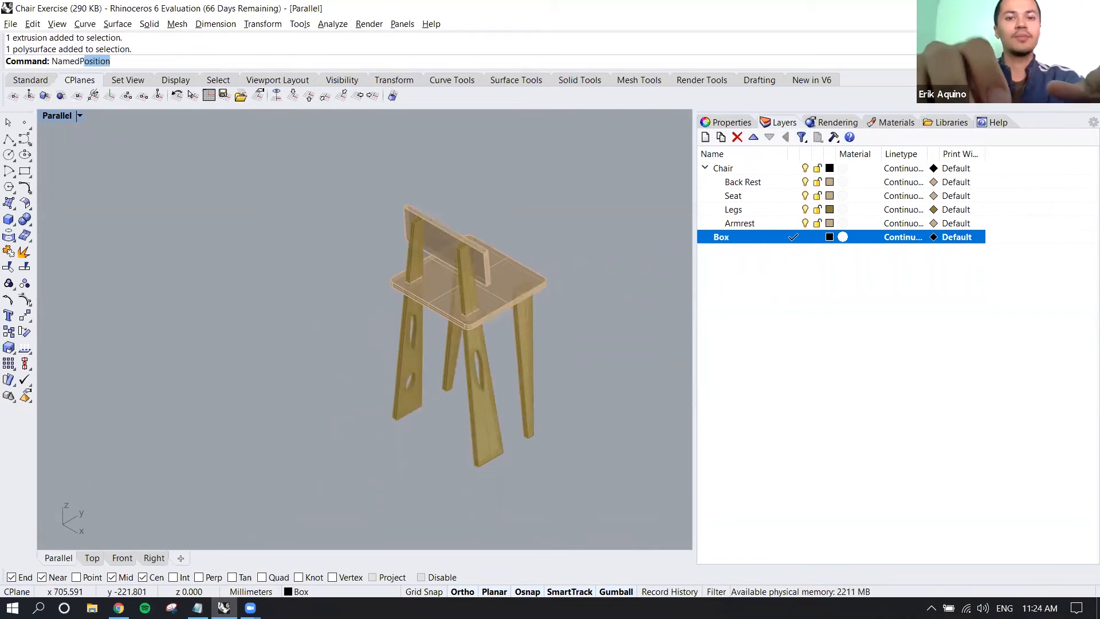
pyautogui.press('Return')
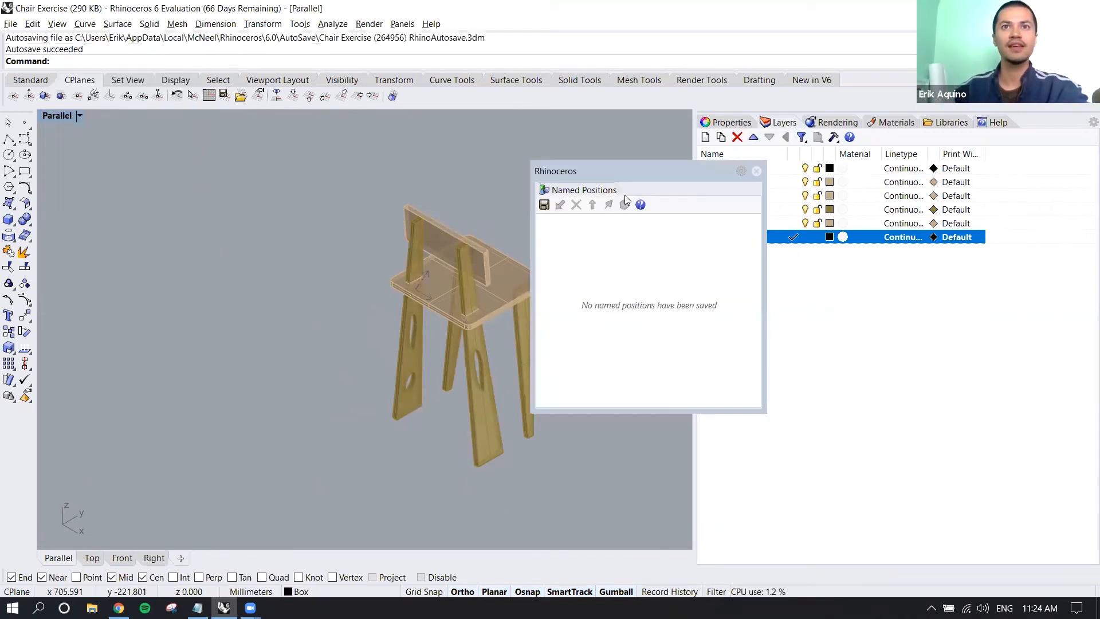
pyautogui.moveTo(622, 167); pyautogui.dragTo(665, 137)
pyautogui.moveTo(422, 243); pyautogui.dragTo(292, 262, button='right')
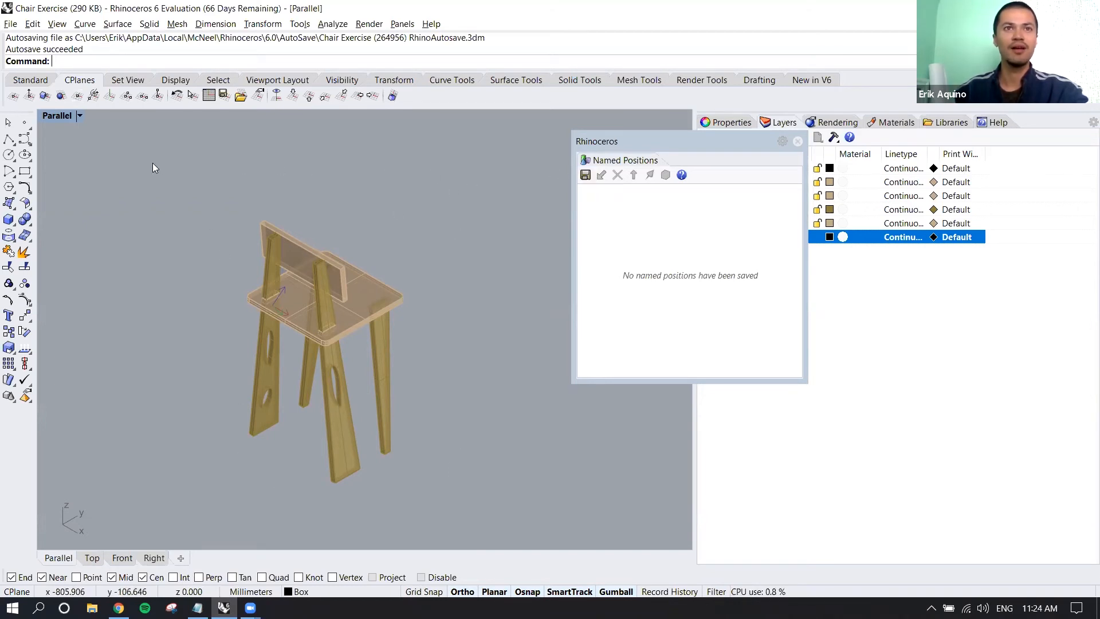
# Step: Save the current positions of all the assembled chair's parts as a named position called Constructed Isometric
pyautogui.click(591, 176)
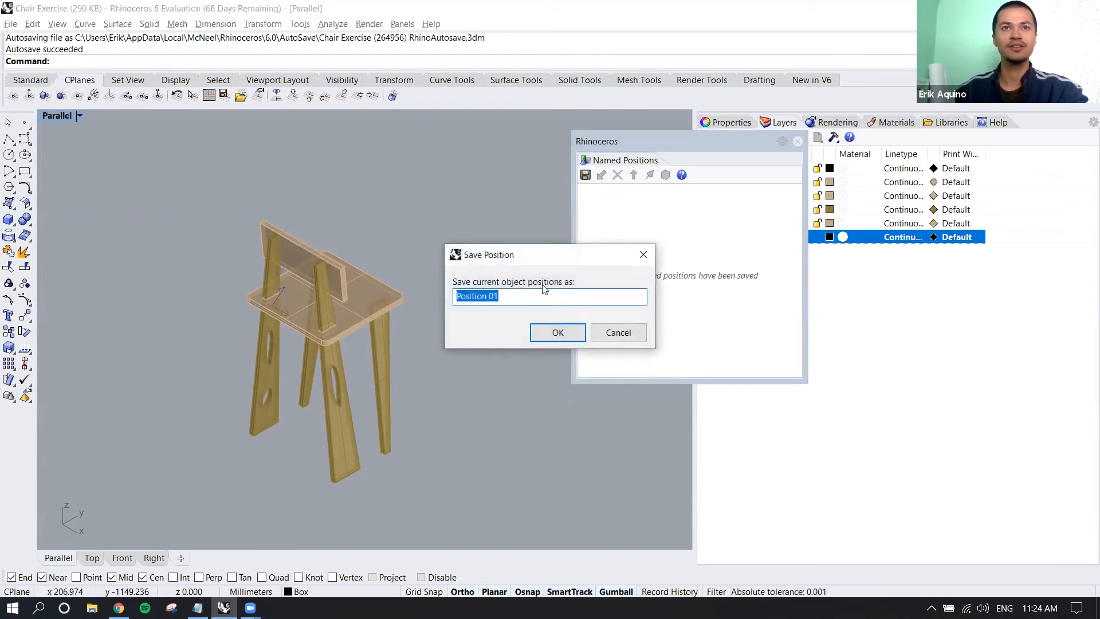
pyautogui.write('Constructio')
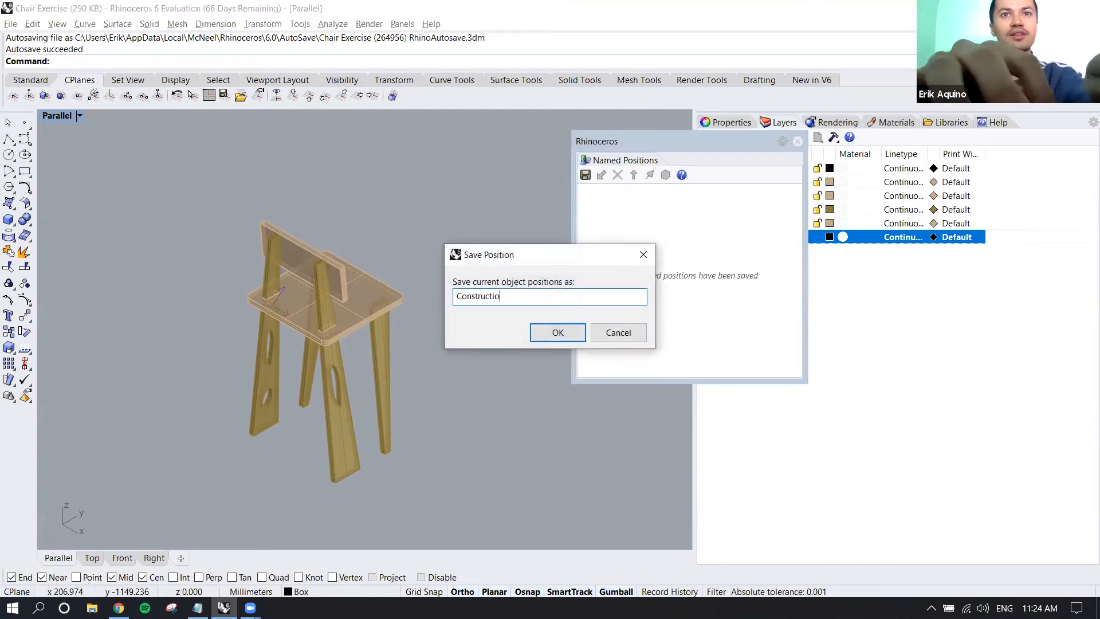
pyautogui.press('BackSpace')
pyautogui.press('BackSpace')
pyautogui.write('ed Isometric')
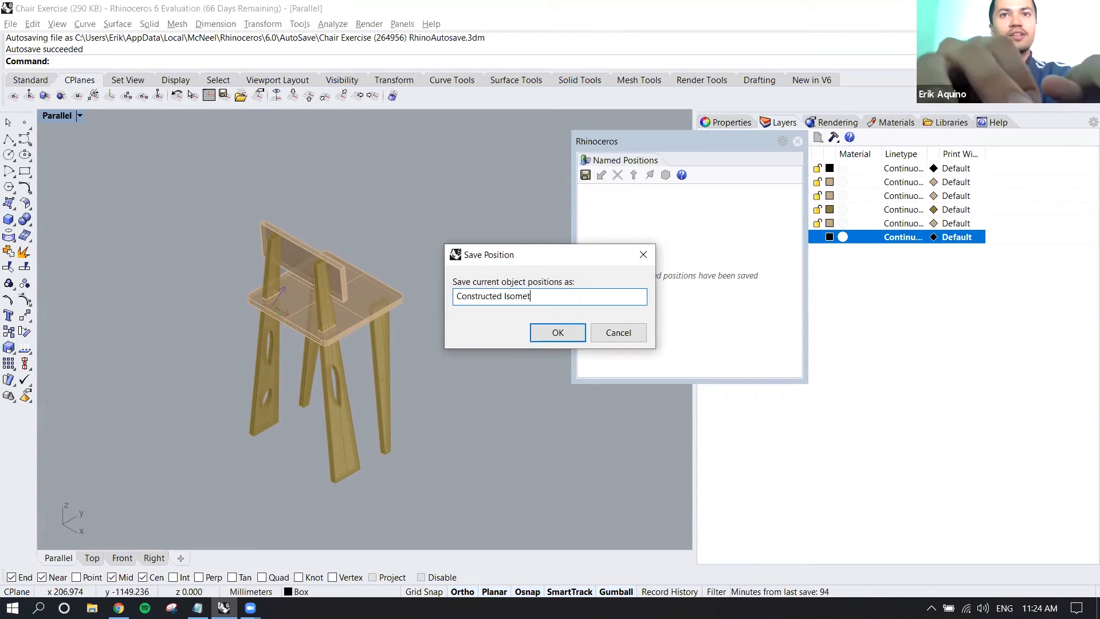
pyautogui.press('Return')
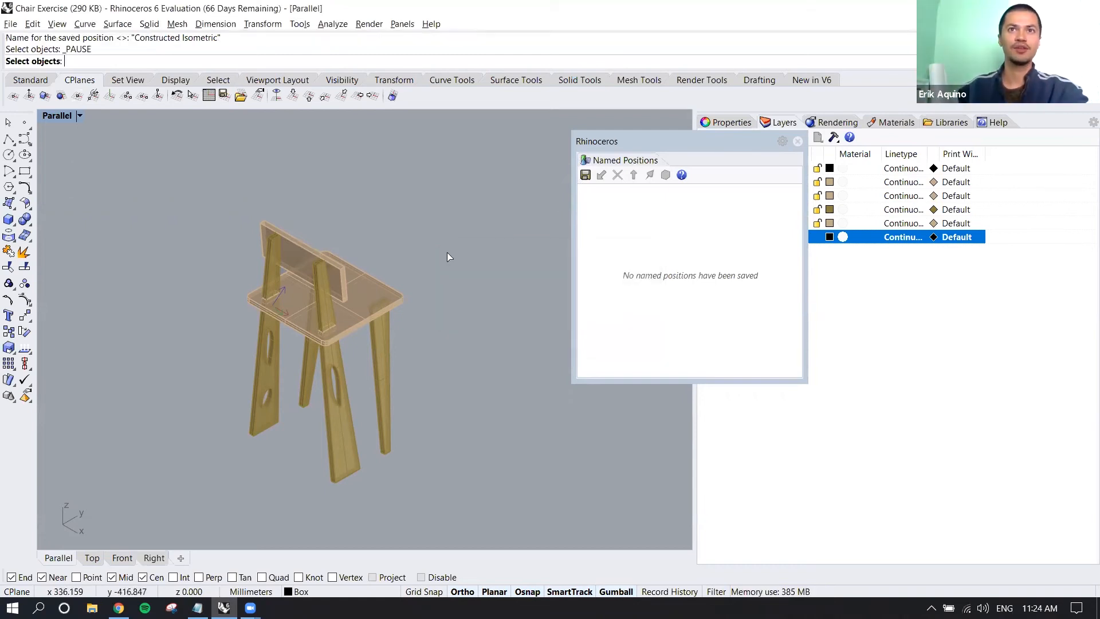
pyautogui.moveTo(214, 210); pyautogui.dragTo(485, 494)
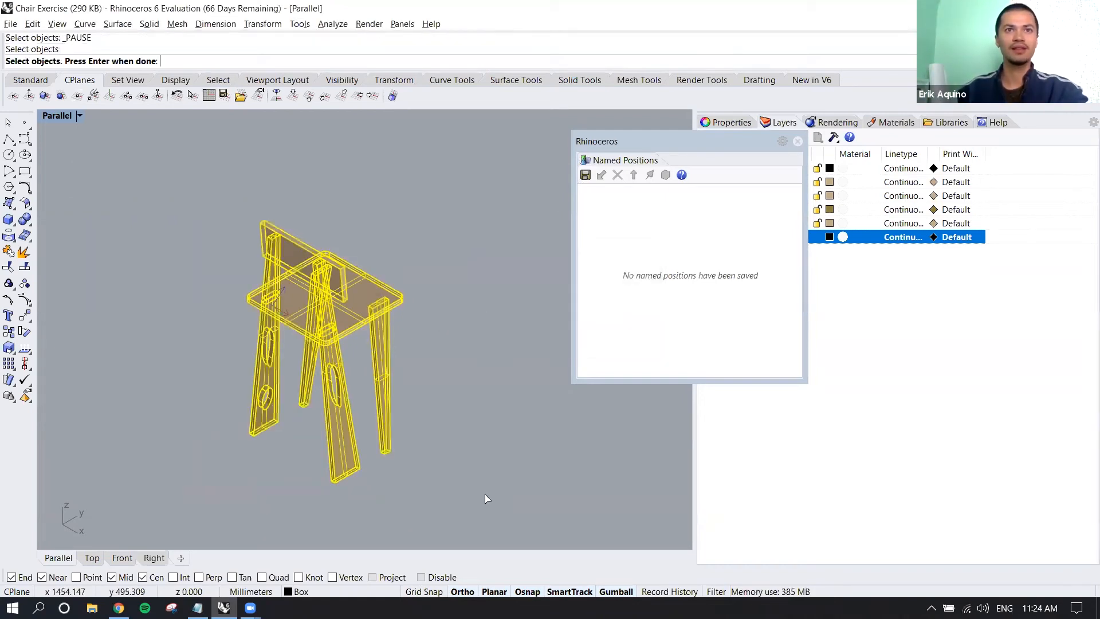
pyautogui.rightClick(475, 486)
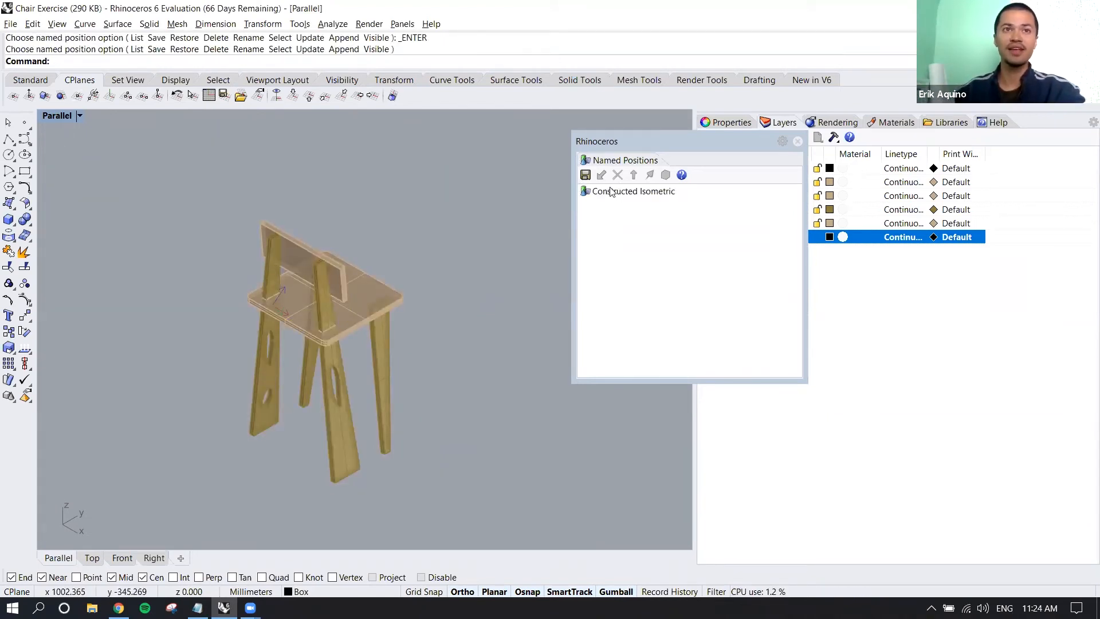
# Step: Raise the back rest vertically well above the chair, and lift the seat clear of the legs beneath it
pyautogui.click(295, 248)
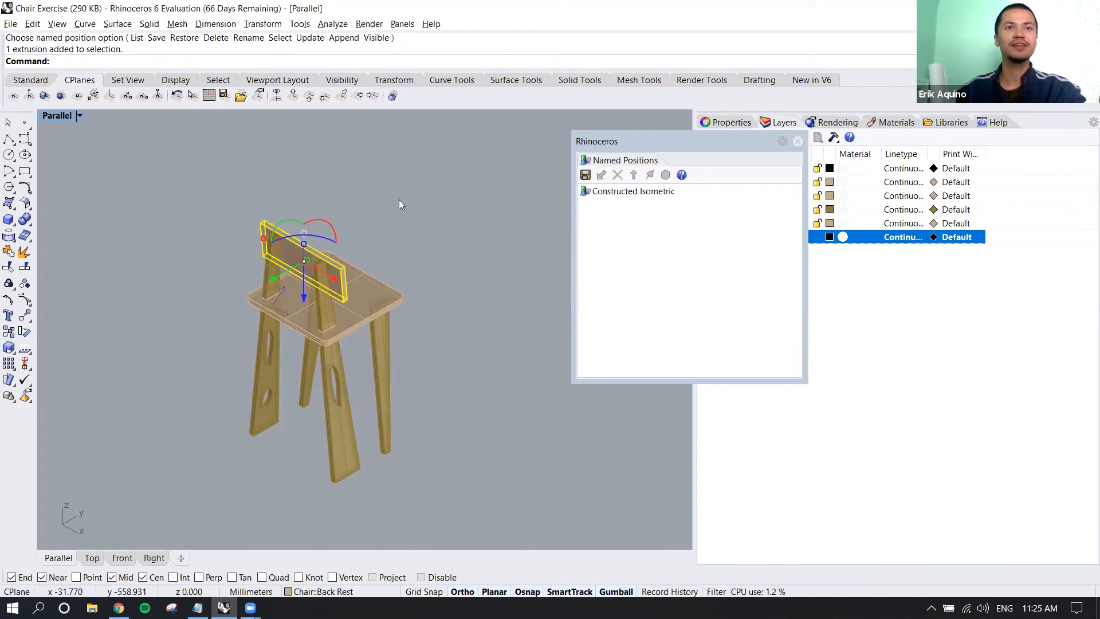
pyautogui.scroll(-2, 407, 206)
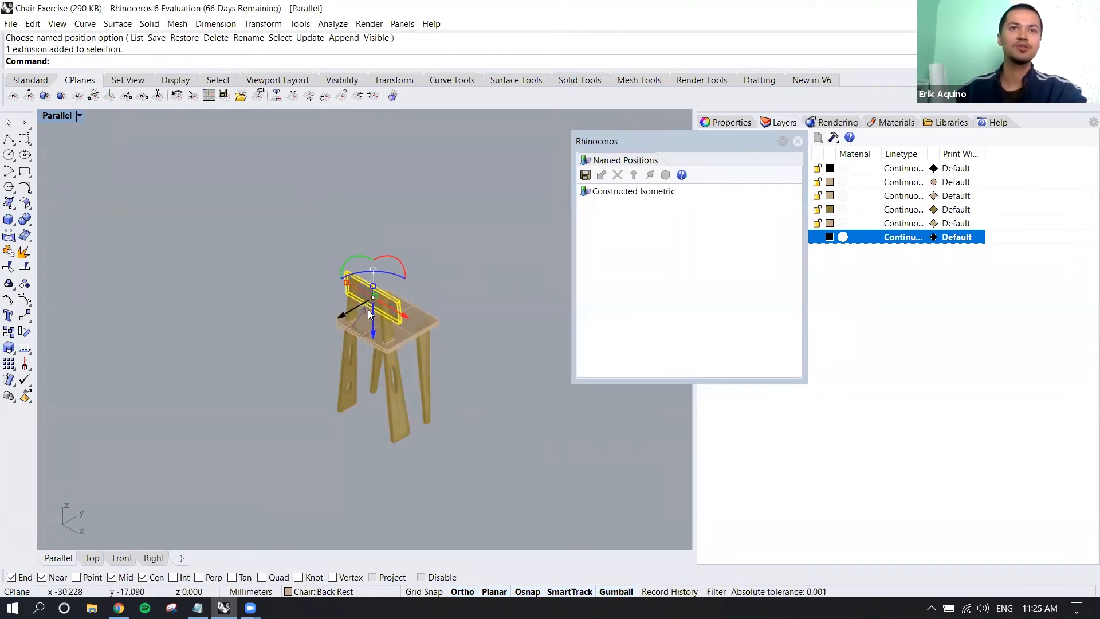
pyautogui.moveTo(373, 334); pyautogui.dragTo(393, 187)
pyautogui.keyDown('shift'); pyautogui.moveTo(441, 251); pyautogui.dragTo(458, 290, button='right'); pyautogui.keyUp('shift')
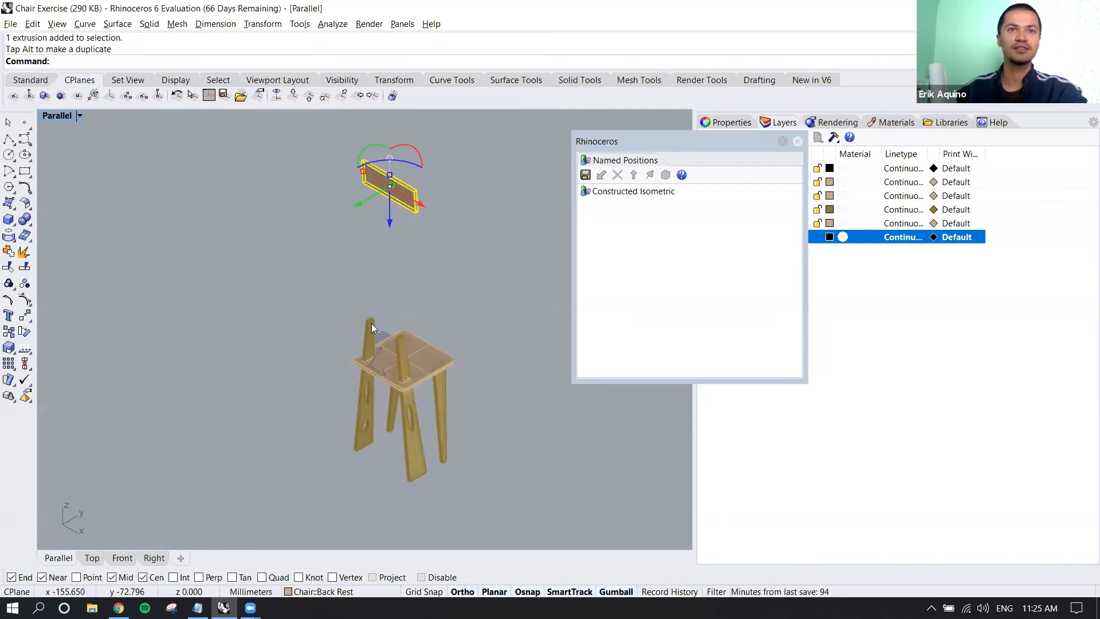
pyautogui.click(413, 335)
pyautogui.moveTo(405, 397); pyautogui.dragTo(408, 295)
# Step: Set the viewport to the SE isometric view of the separated parts and deselect the seat
pyautogui.press('Home')
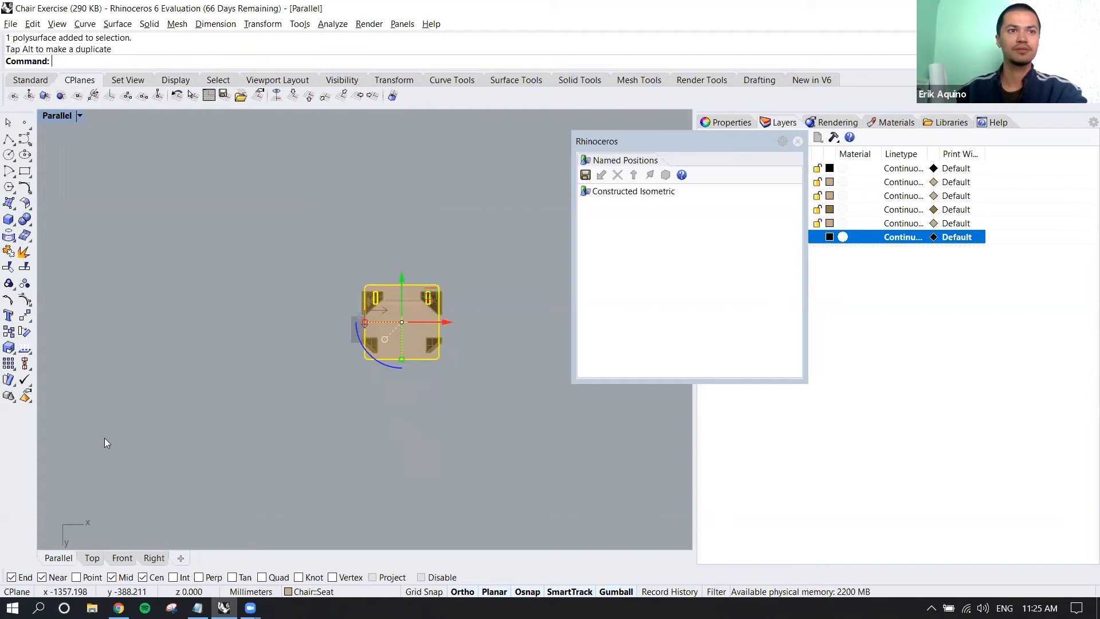
pyautogui.click(80, 115)
pyautogui.press('Escape')
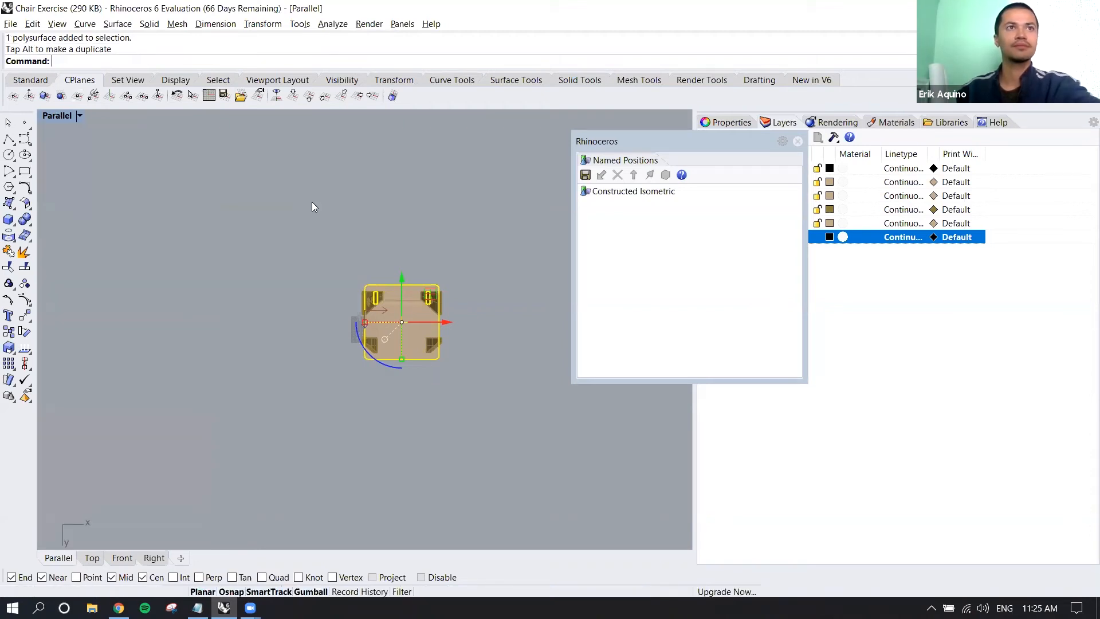
pyautogui.write('Isometric')
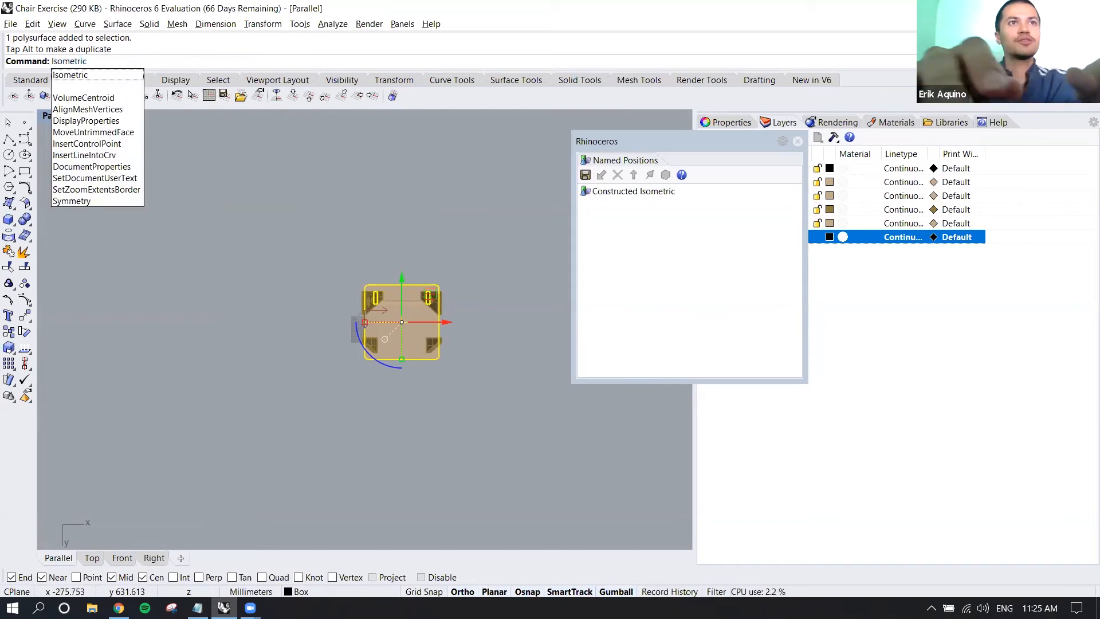
pyautogui.press('Return')
pyautogui.click(95, 61)
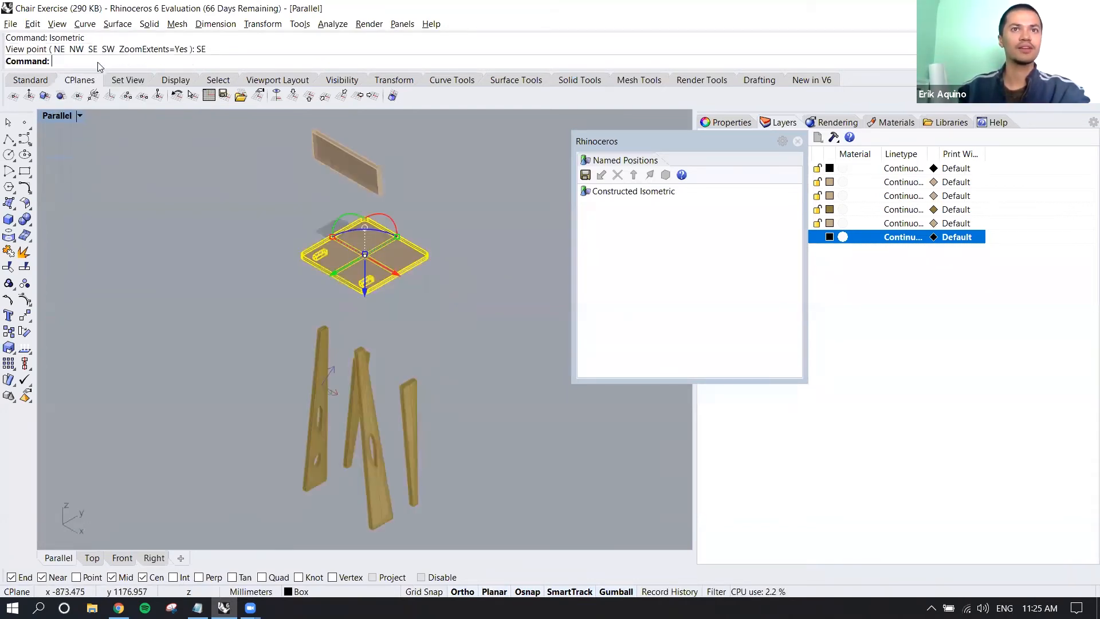
pyautogui.click(439, 250)
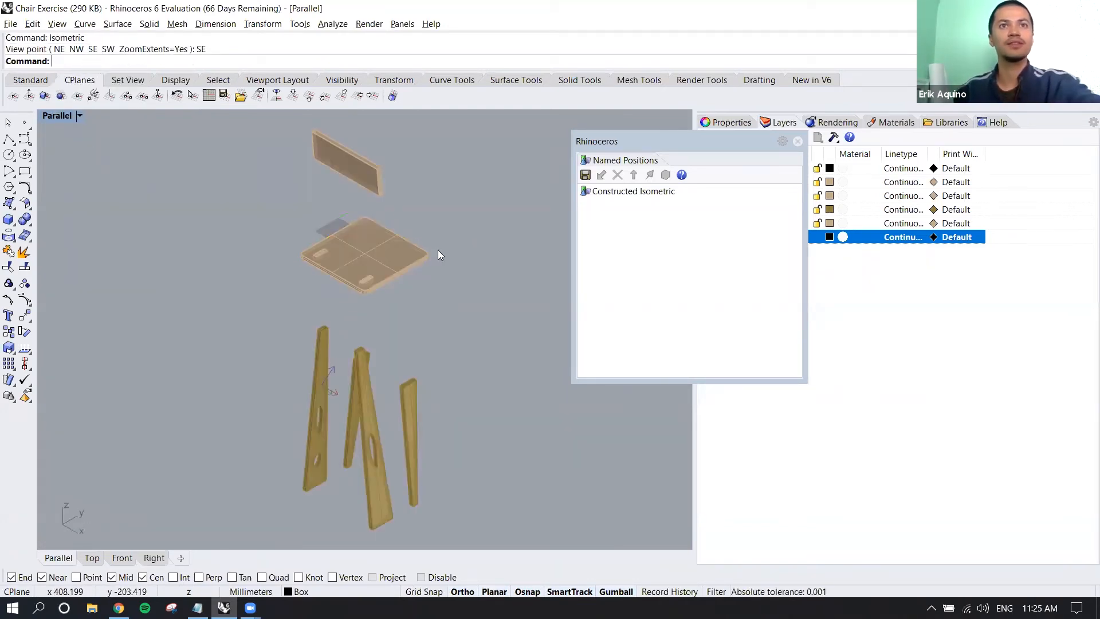
# Step: Move the two narrow front legs together horizontally away from the rear legs and deselect them
pyautogui.moveTo(431, 275); pyautogui.dragTo(433, 230, button='right')
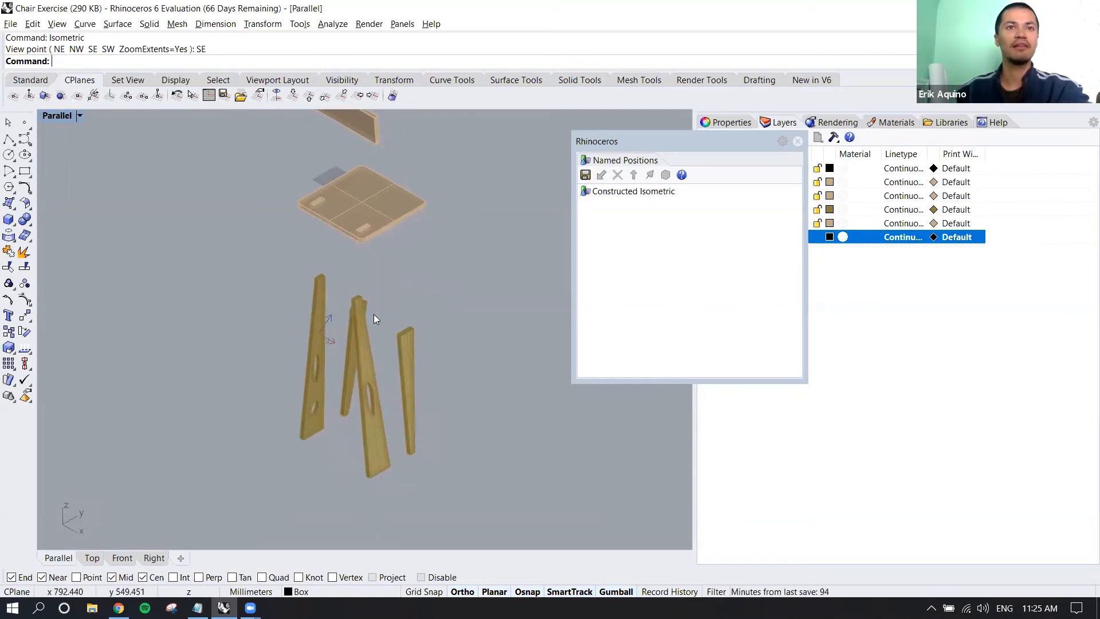
pyautogui.click(403, 335)
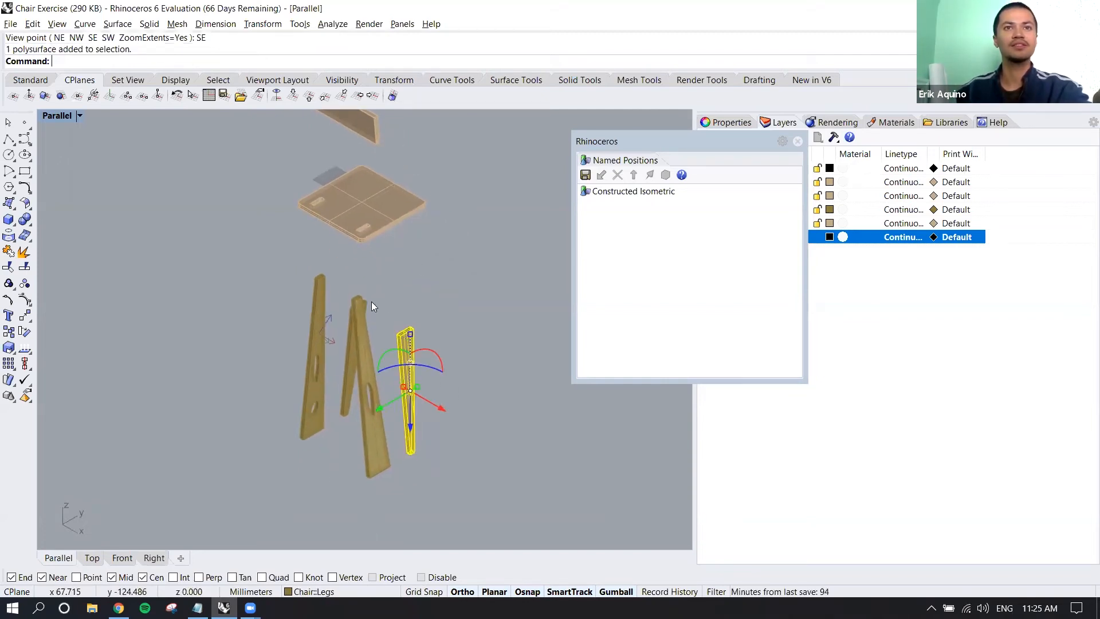
pyautogui.keyDown('shift'); pyautogui.click(372, 302); pyautogui.keyUp('shift')
pyautogui.moveTo(354, 391); pyautogui.dragTo(470, 250)
pyautogui.click(467, 188)
# Step: Save the positions of all the separated chair parts as a named position called Exploded Isometric
pyautogui.scroll(-3, 455, 305)
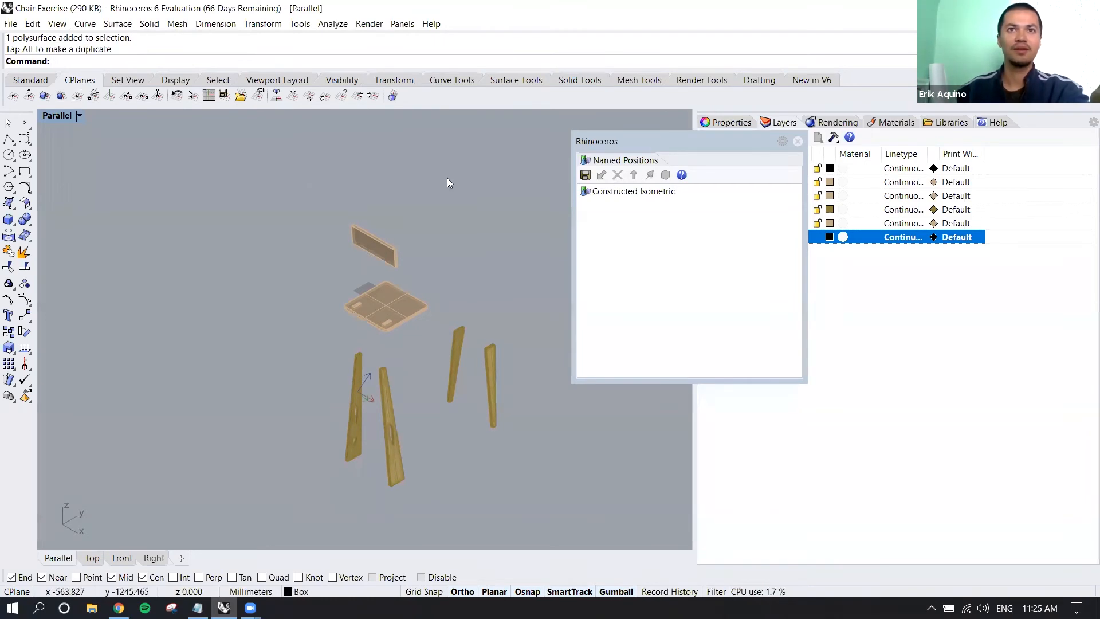
pyautogui.click(586, 174)
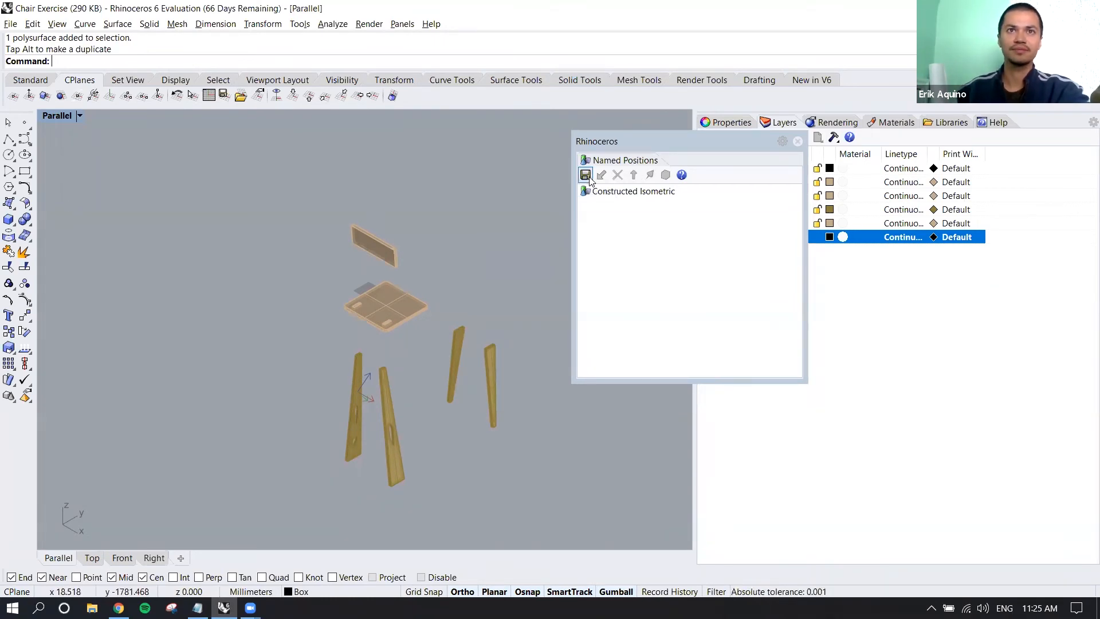
pyautogui.write('Exploded')
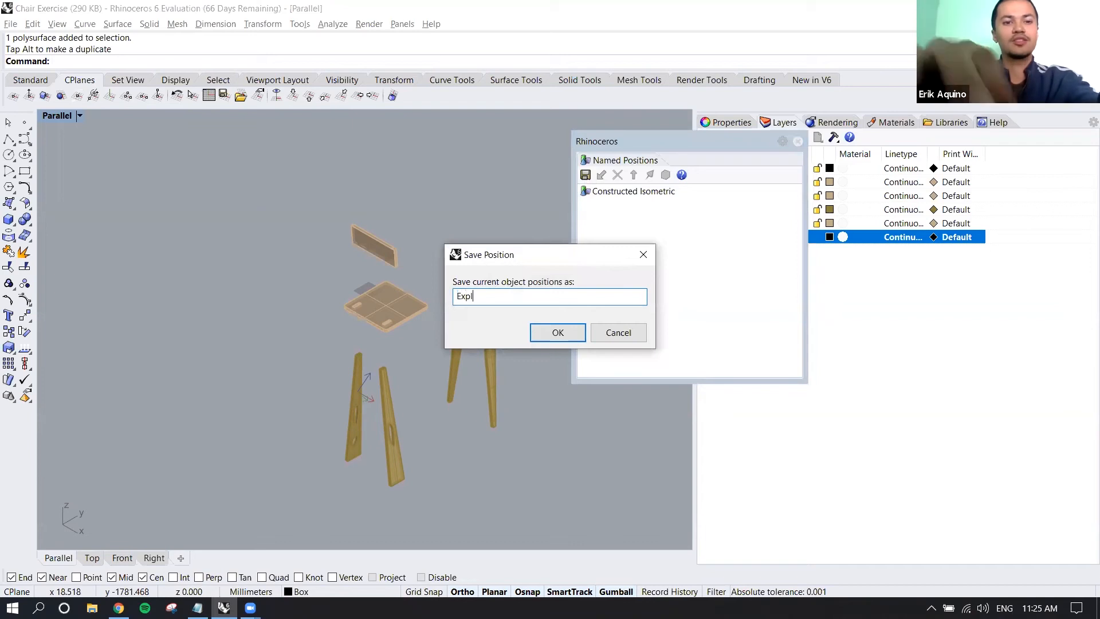
pyautogui.write('sometric')
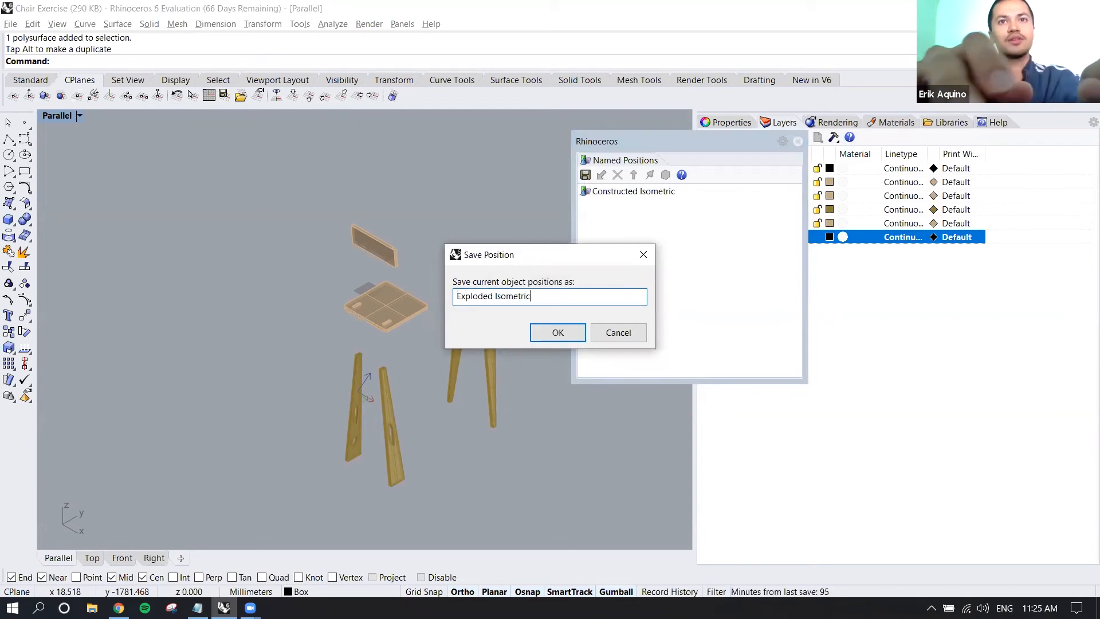
pyautogui.press('Return')
pyautogui.moveTo(283, 190); pyautogui.dragTo(541, 507)
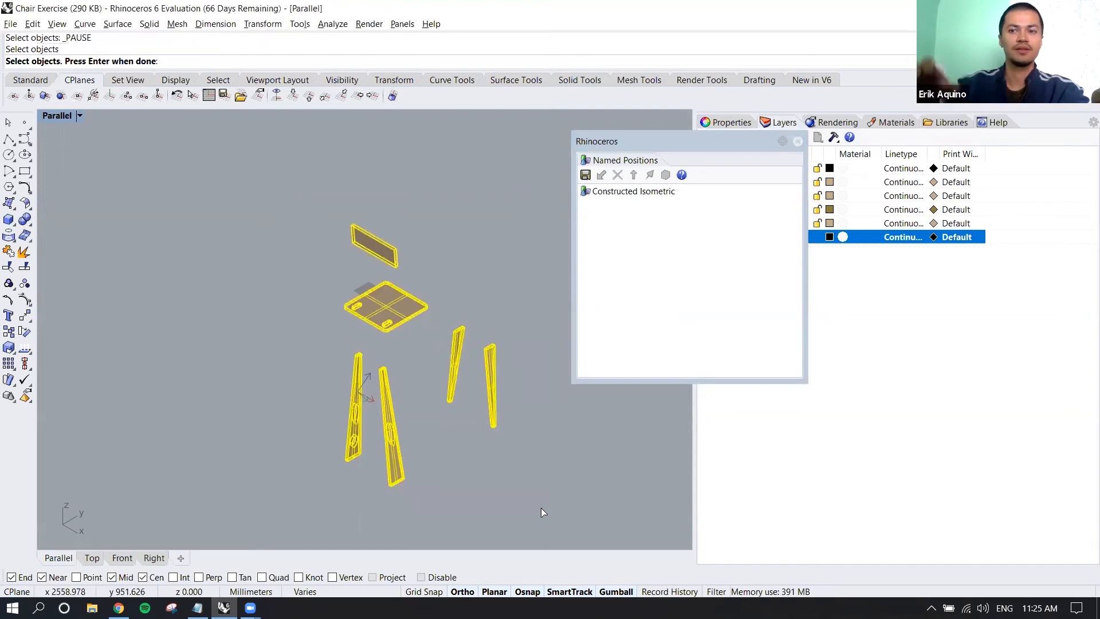
pyautogui.press('Return')
pyautogui.press('Return')
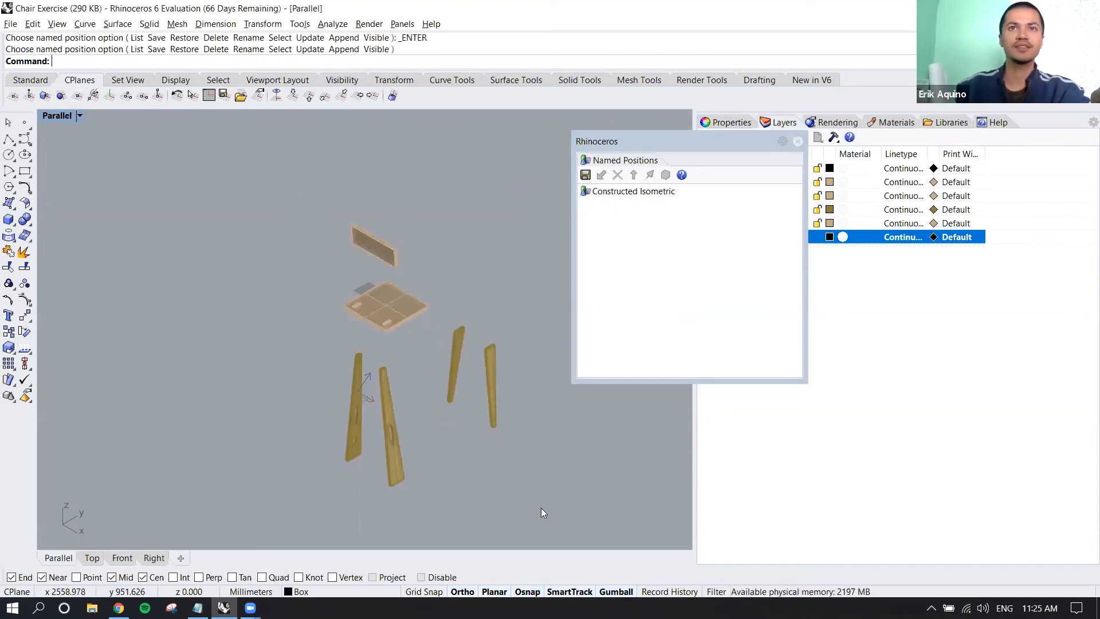
# Step: Restore the Constructed Isometric named position and set the viewport to the SE isometric view of the whole chair
pyautogui.doubleClick(634, 193)
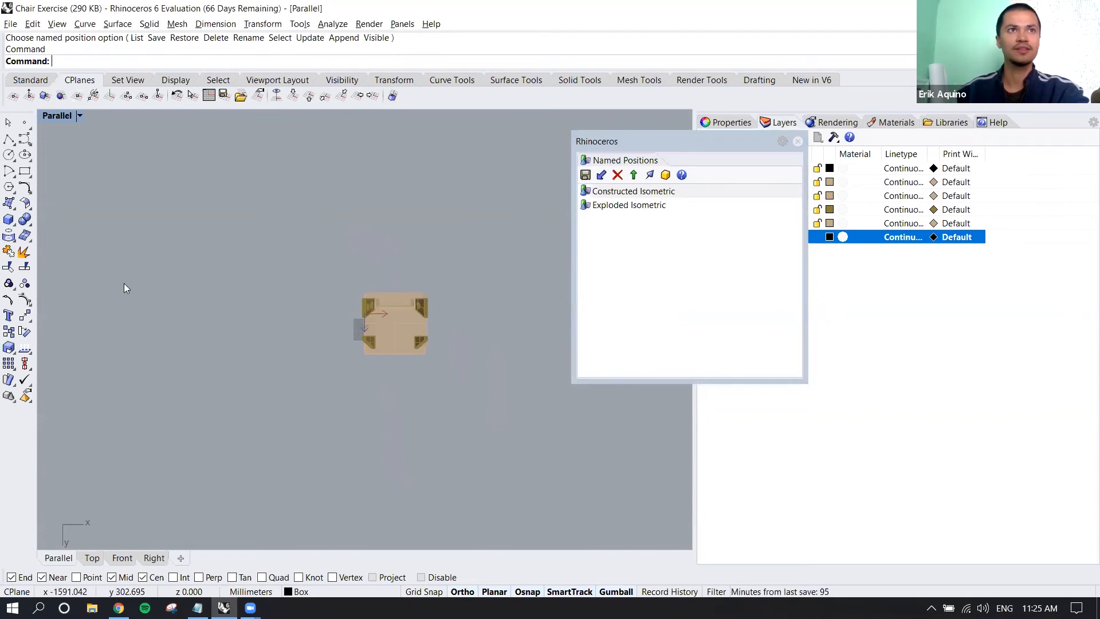
pyautogui.write('Is')
pyautogui.write('ometric')
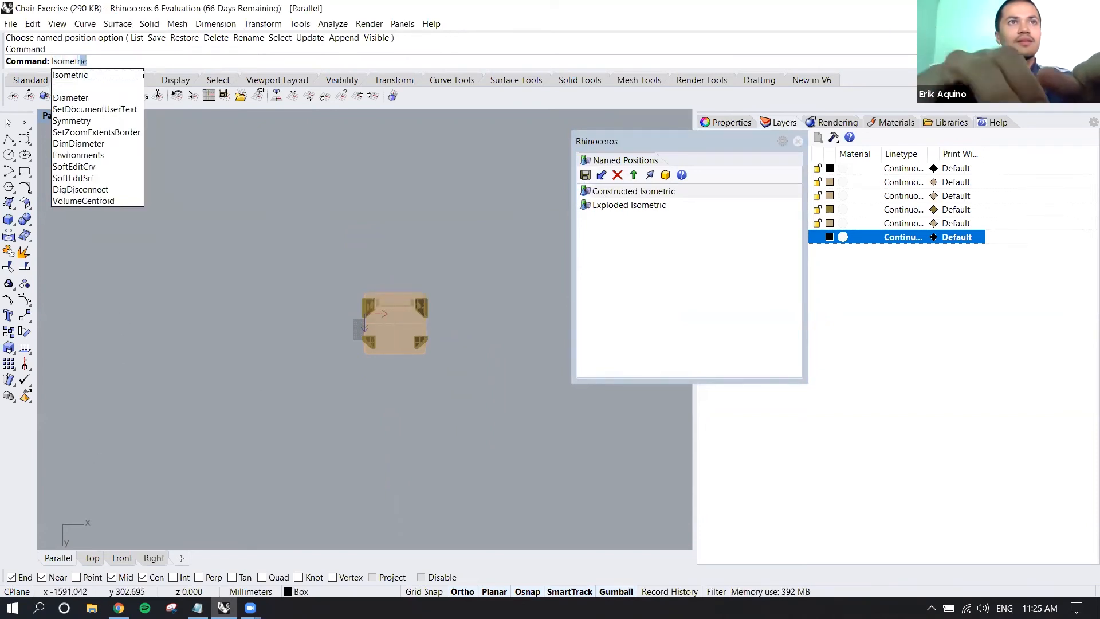
pyautogui.press('Return')
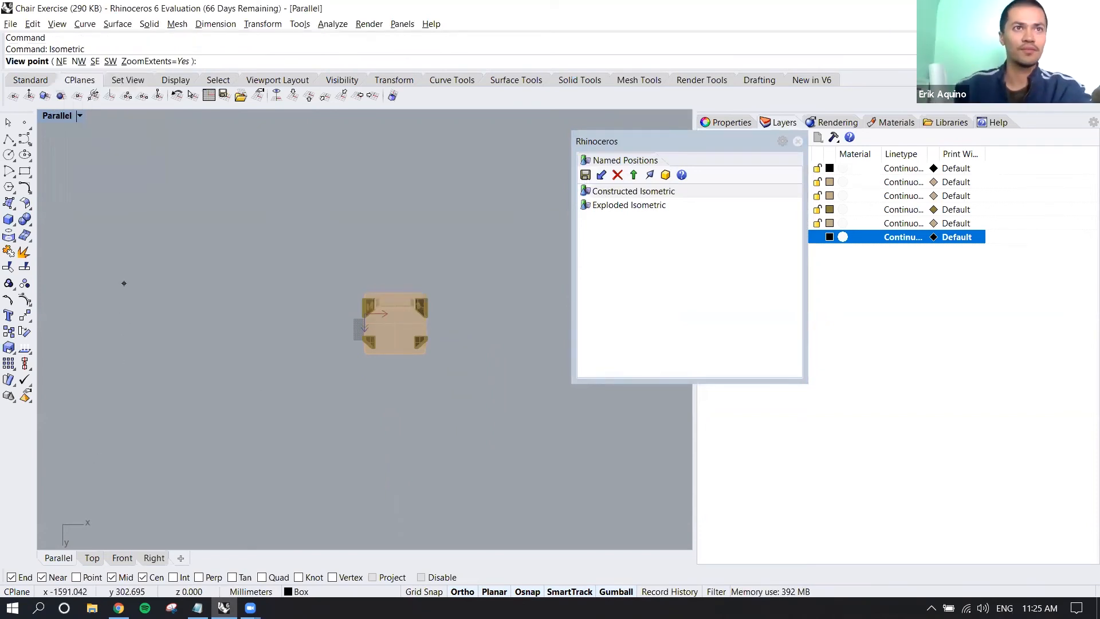
pyautogui.click(95, 61)
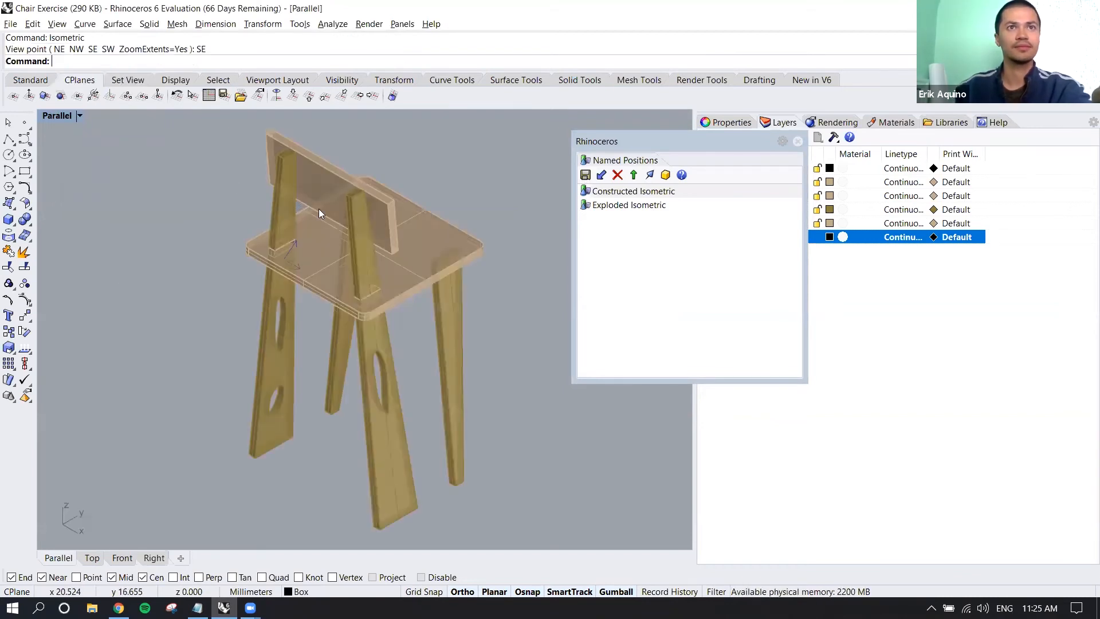
pyautogui.scroll(-5, 415, 232)
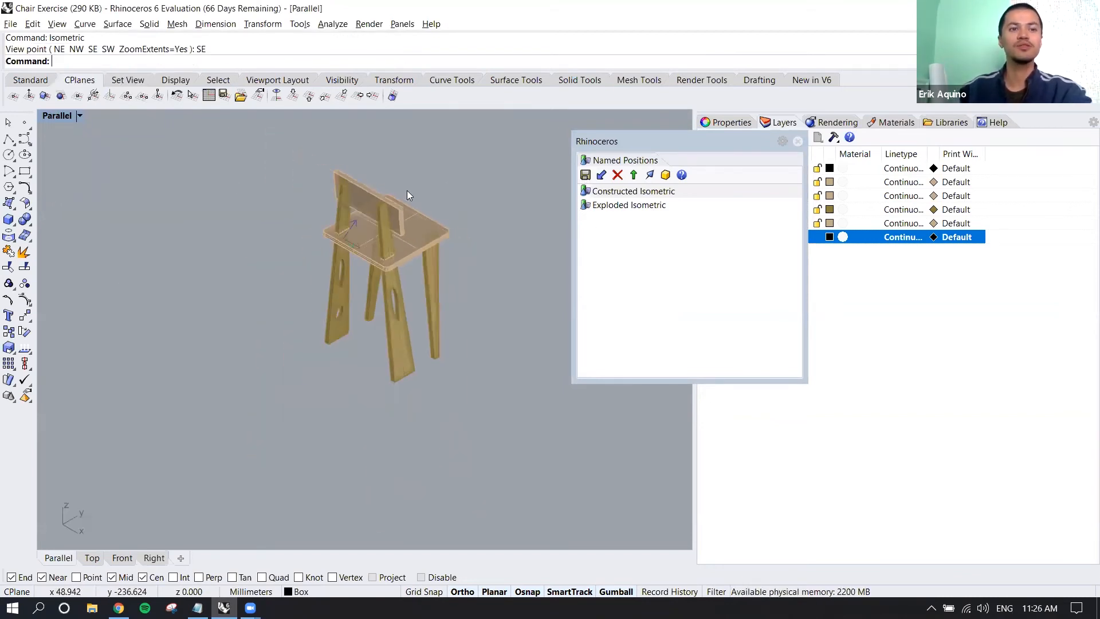
pyautogui.keyDown('shift'); pyautogui.moveTo(397, 181); pyautogui.dragTo(395, 230, button='right'); pyautogui.keyUp('shift')
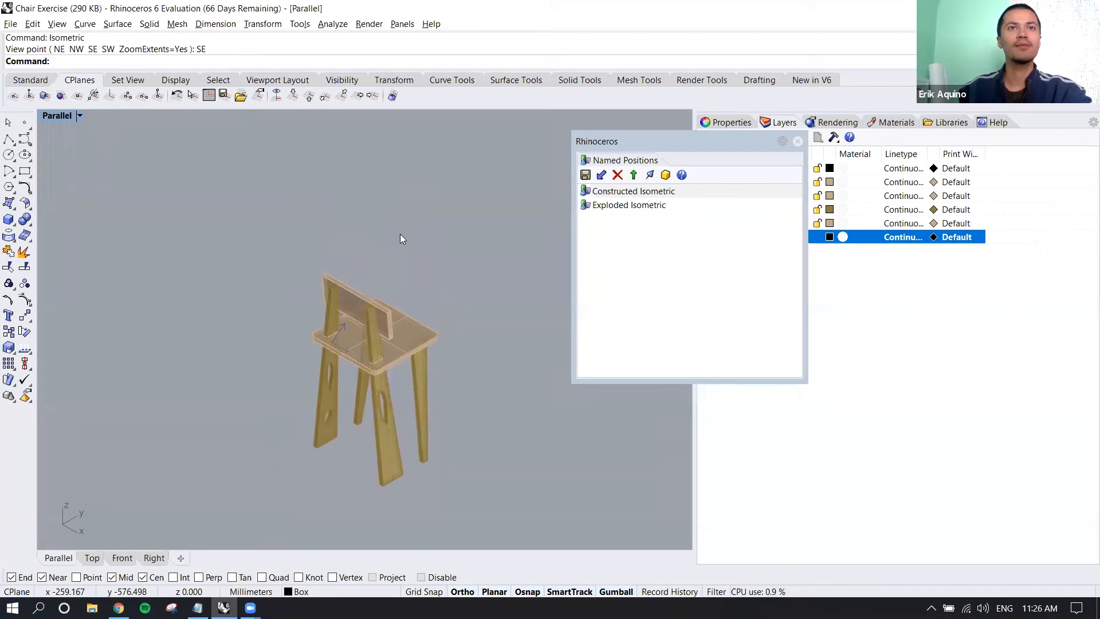
pyautogui.scroll(-4, 400, 234)
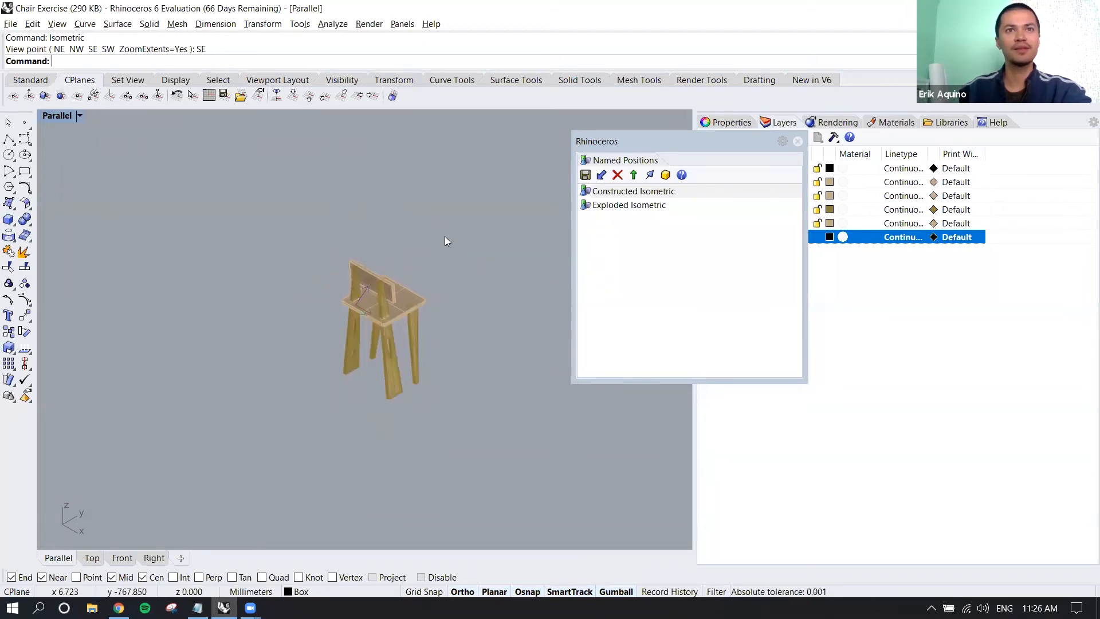
# Step: Restore the Exploded Isometric named position and set the viewport to the Perspective view
pyautogui.doubleClick(613, 207)
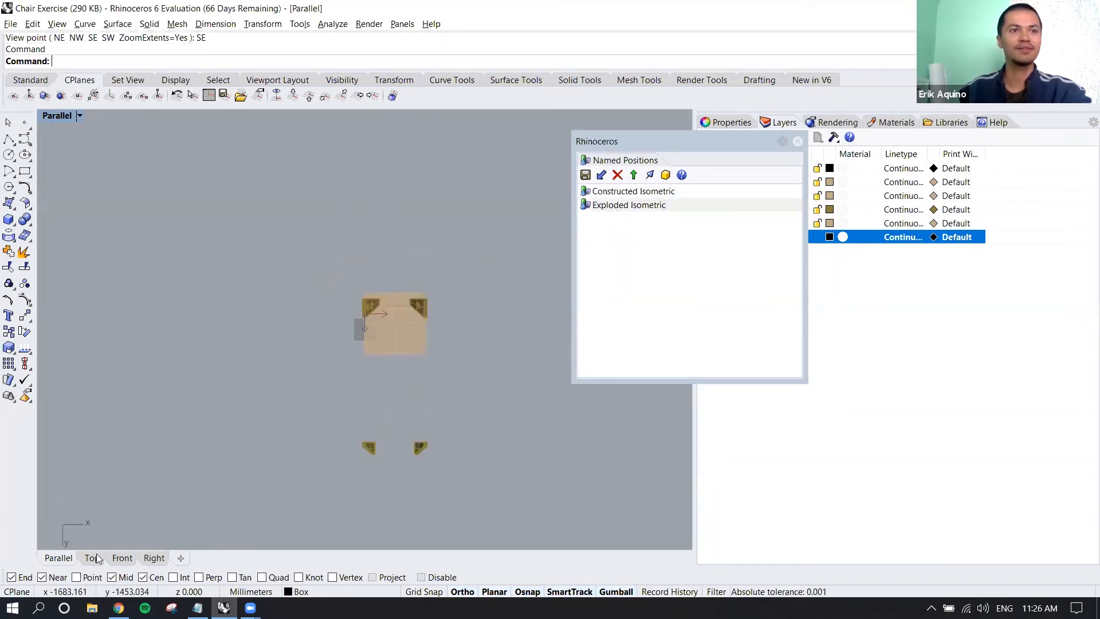
pyautogui.click(63, 116)
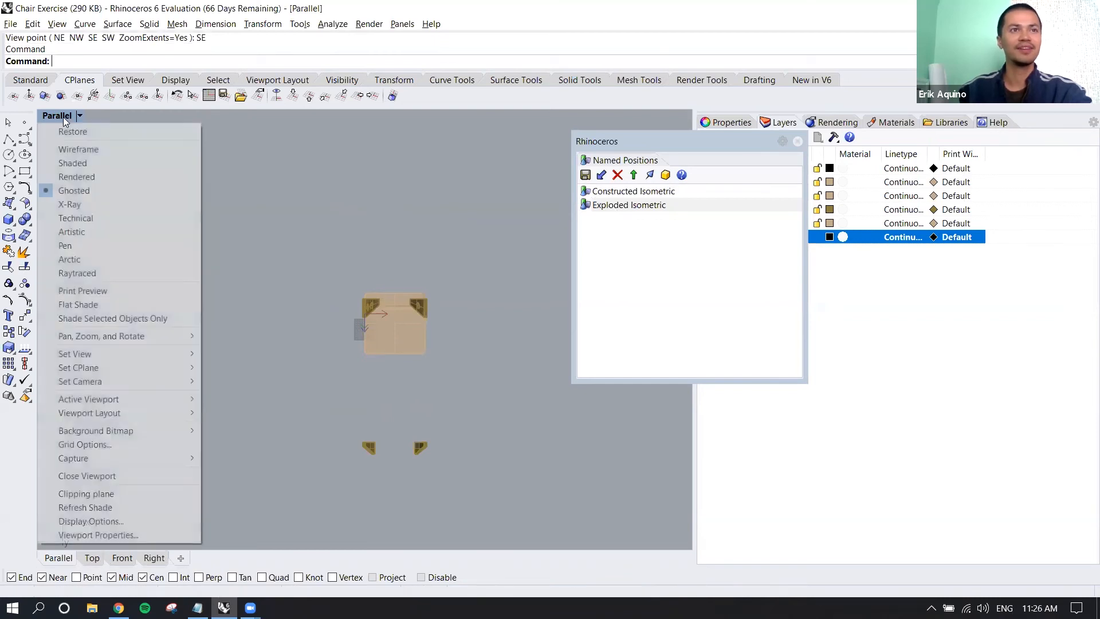
pyautogui.moveTo(120, 357)
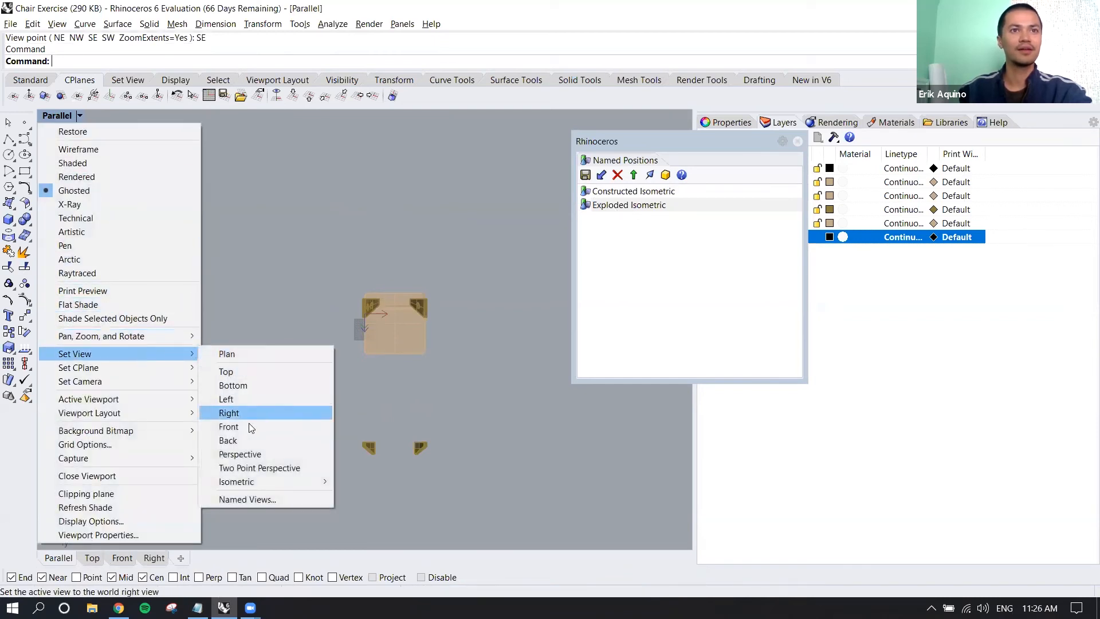
pyautogui.click(252, 455)
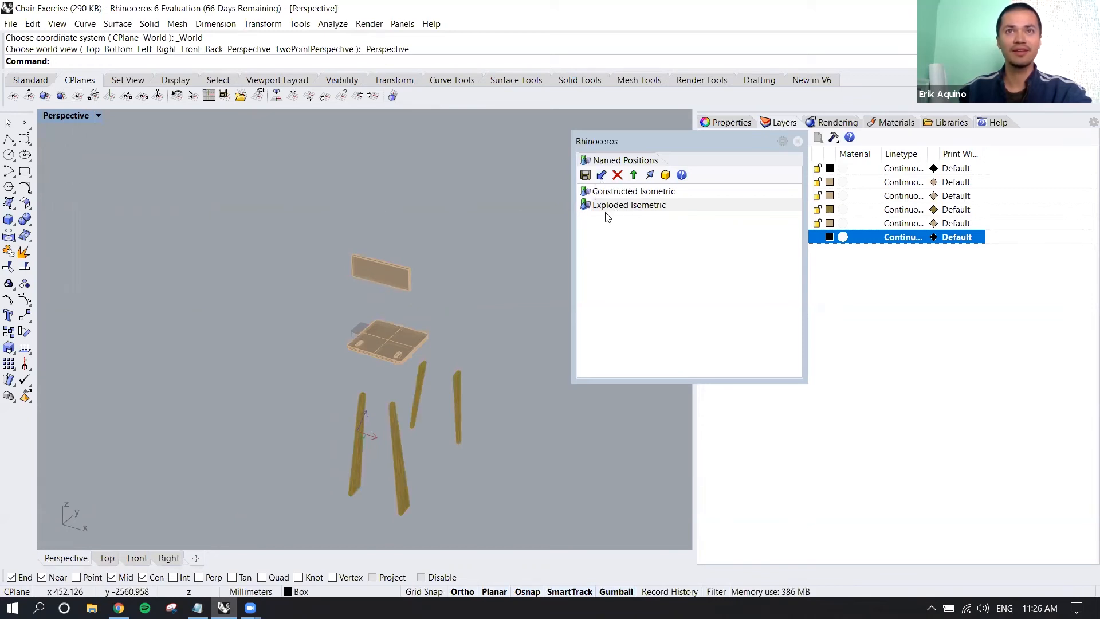
# Step: Delete both the Constructed Isometric and Exploded Isometric named positions
pyautogui.click(622, 193)
pyautogui.keyDown('shift'); pyautogui.click(616, 204); pyautogui.keyUp('shift')
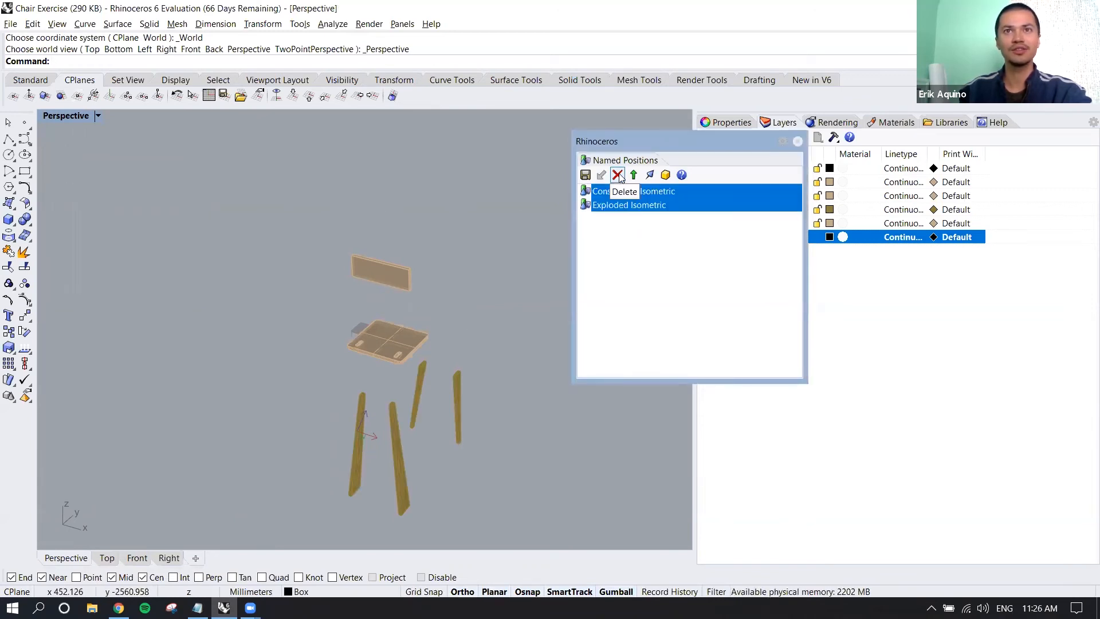
pyautogui.click(622, 181)
# Step: Save the positions of all the separated chair parts as a named position called Constructed ISometric
pyautogui.moveTo(290, 216); pyautogui.dragTo(511, 520)
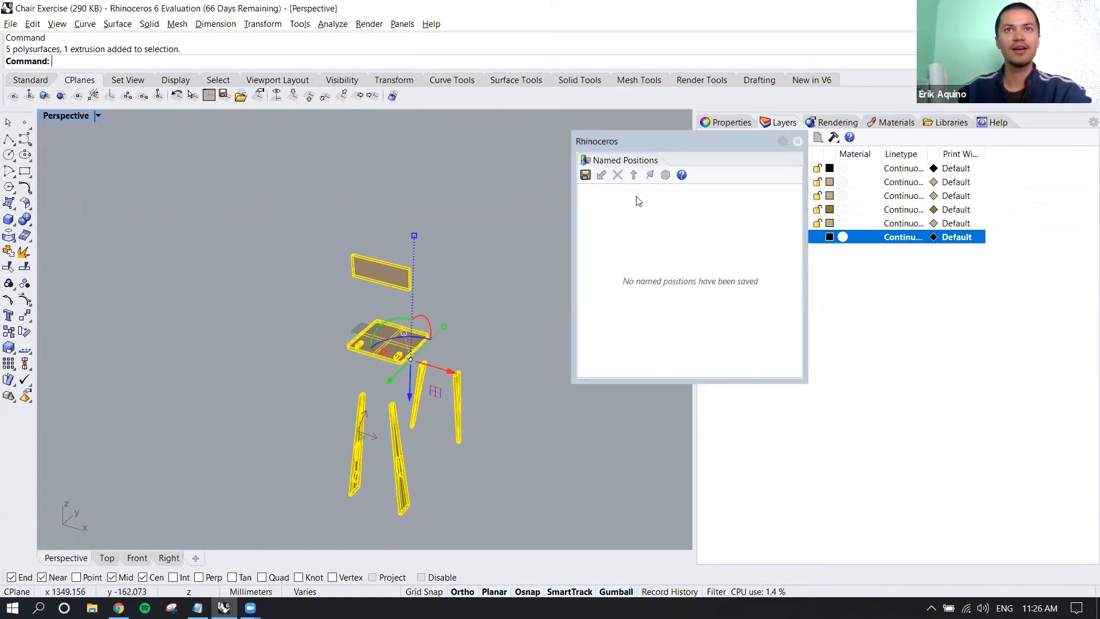
pyautogui.click(587, 176)
pyautogui.write('Constructed ISometric')
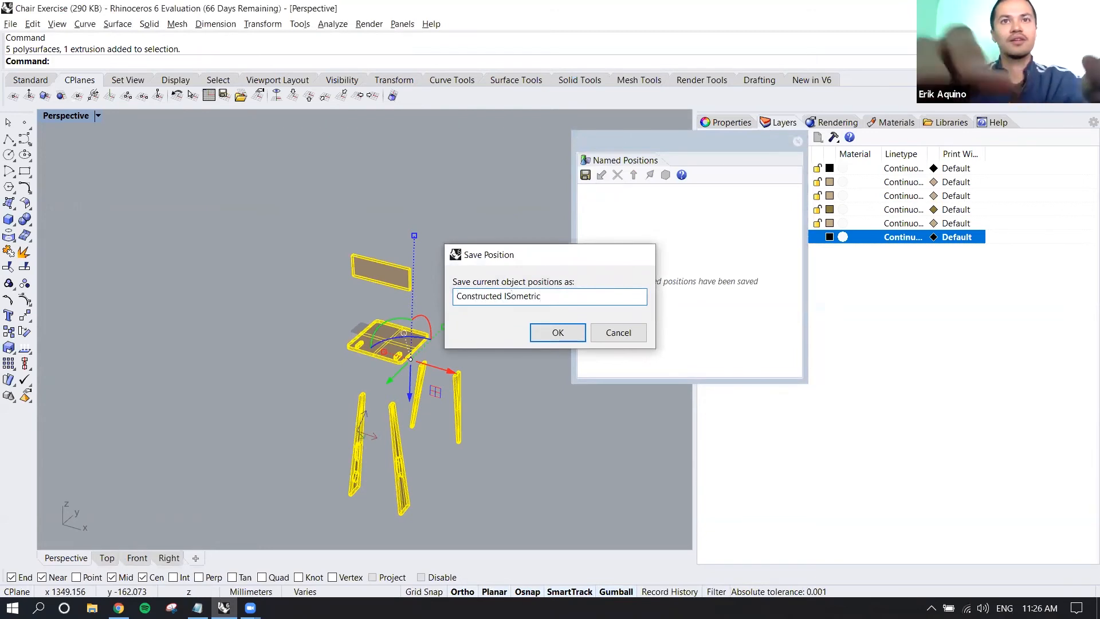
pyautogui.press('Return')
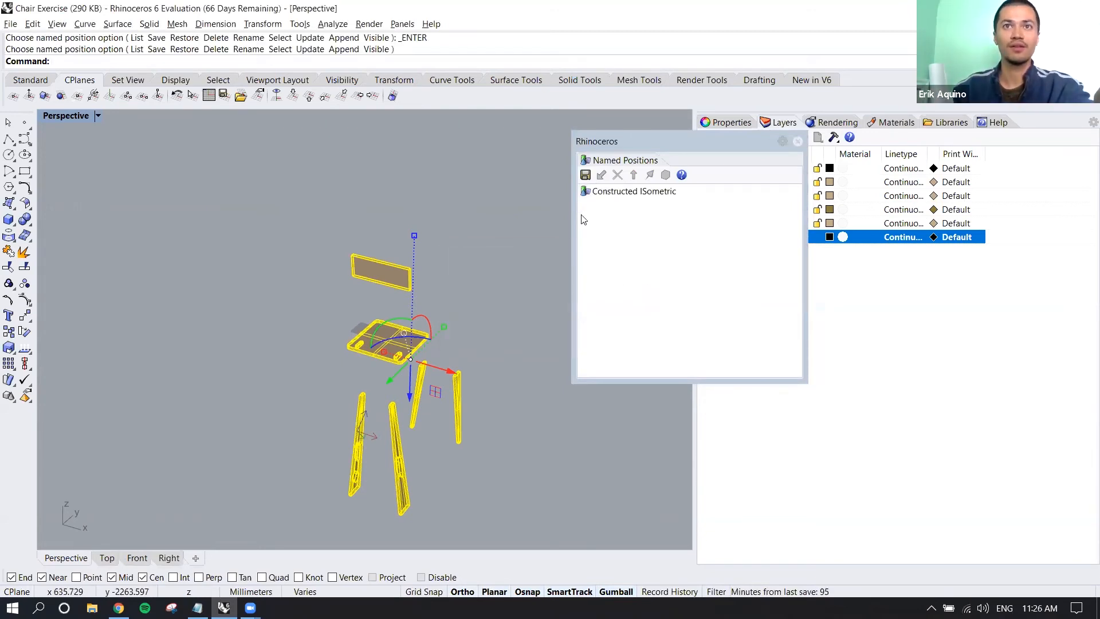
# Step: Rename the saved named position as Exploded ISometric and deselect the chair parts
pyautogui.click(598, 192)
pyautogui.rightClick(598, 194)
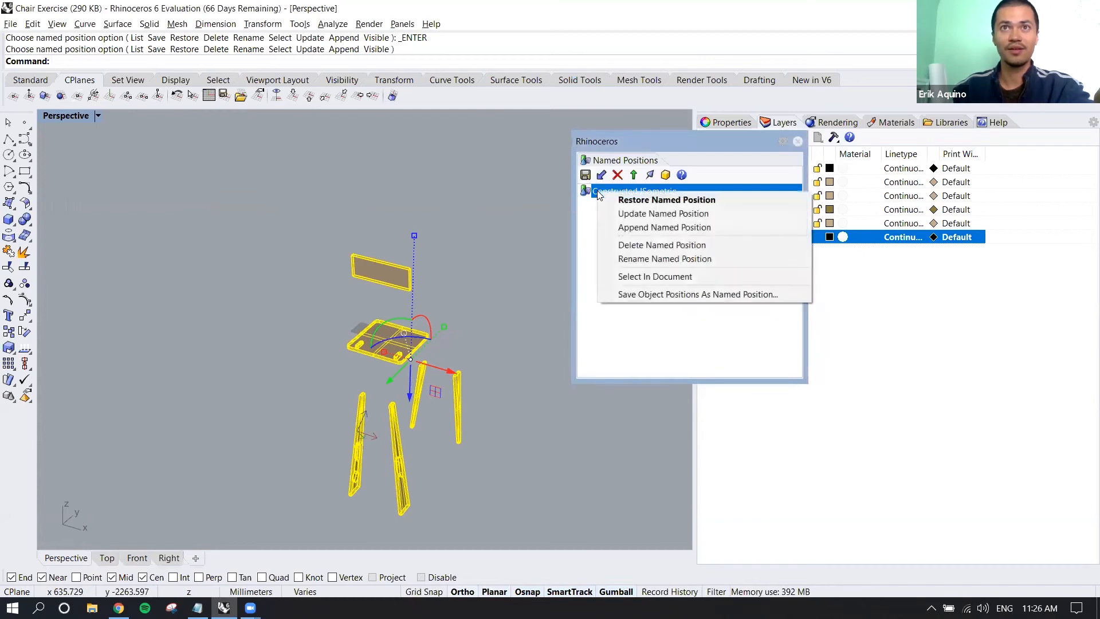
pyautogui.click(638, 257)
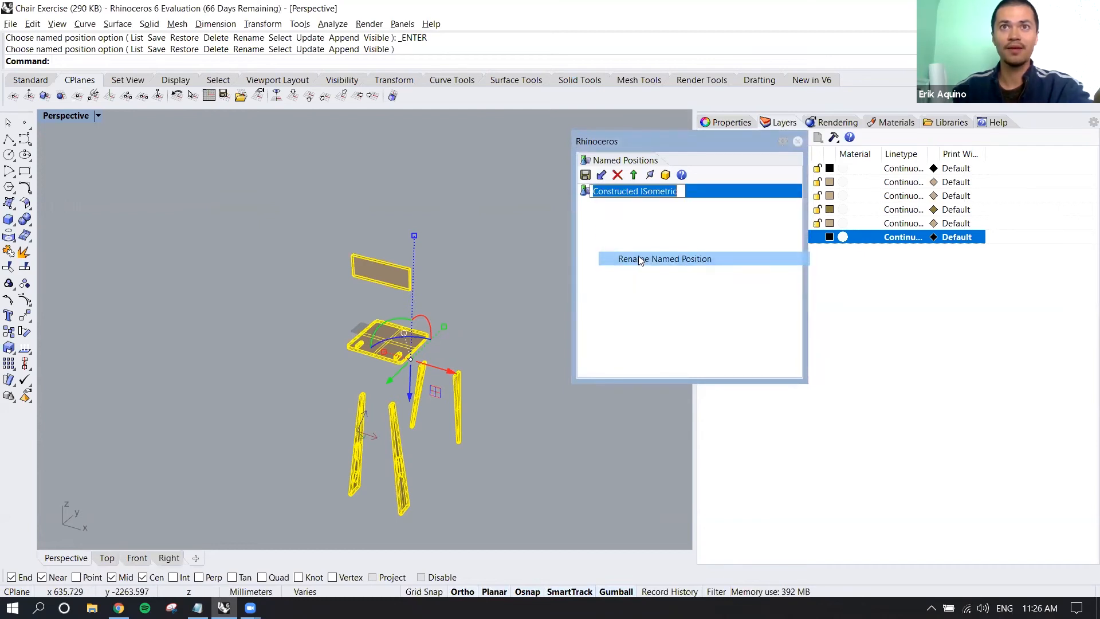
pyautogui.click(641, 193)
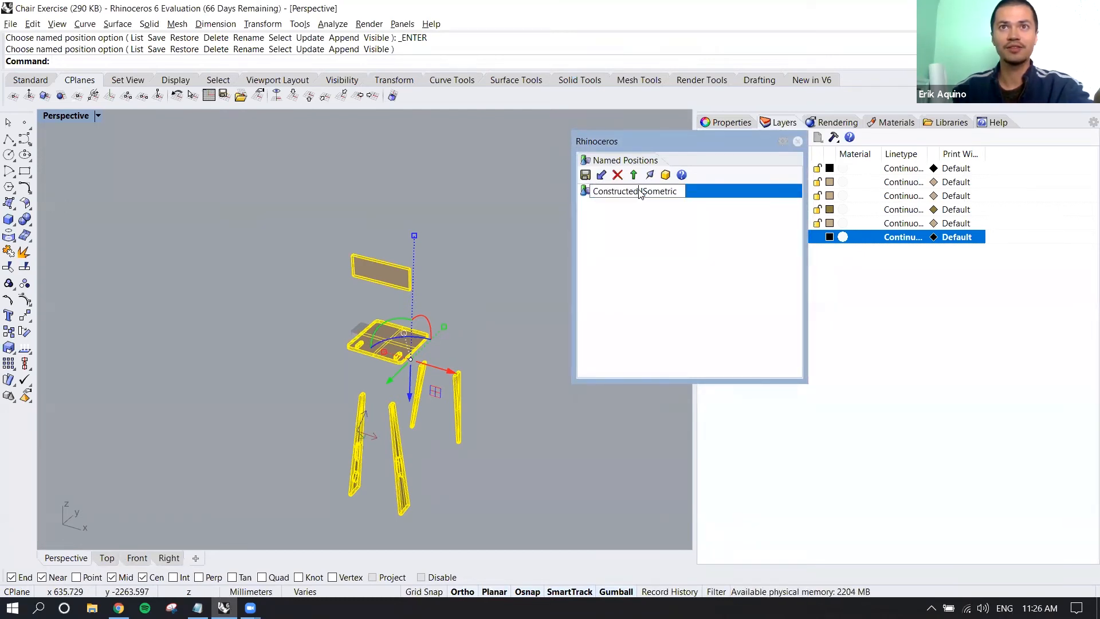
pyautogui.doubleClick(597, 192)
pyautogui.write('Exploded')
pyautogui.click(612, 244)
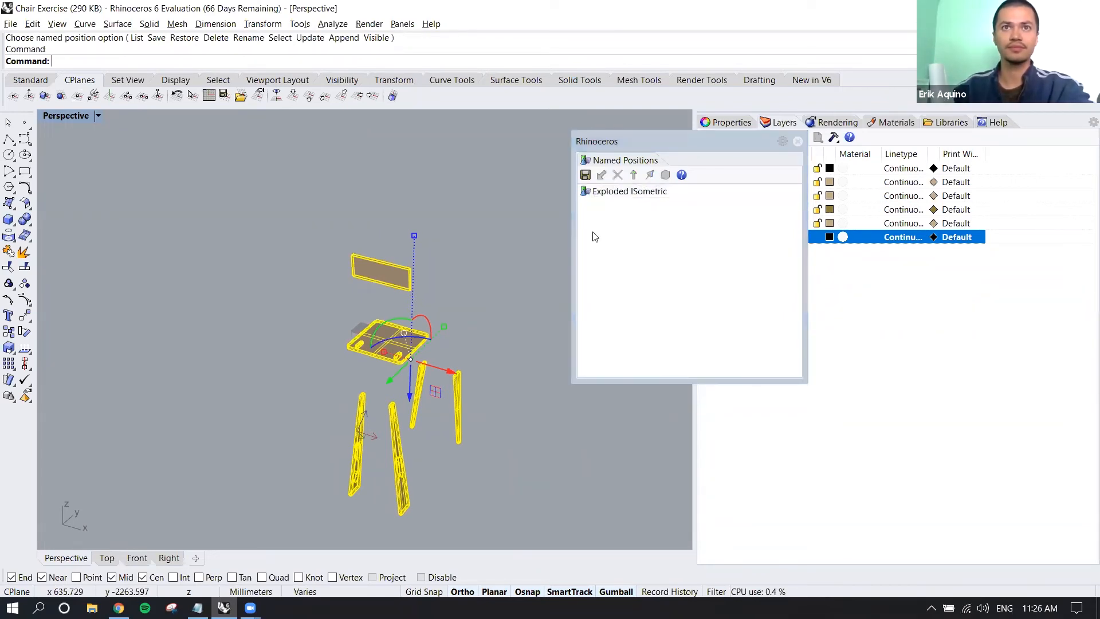
pyautogui.click(475, 244)
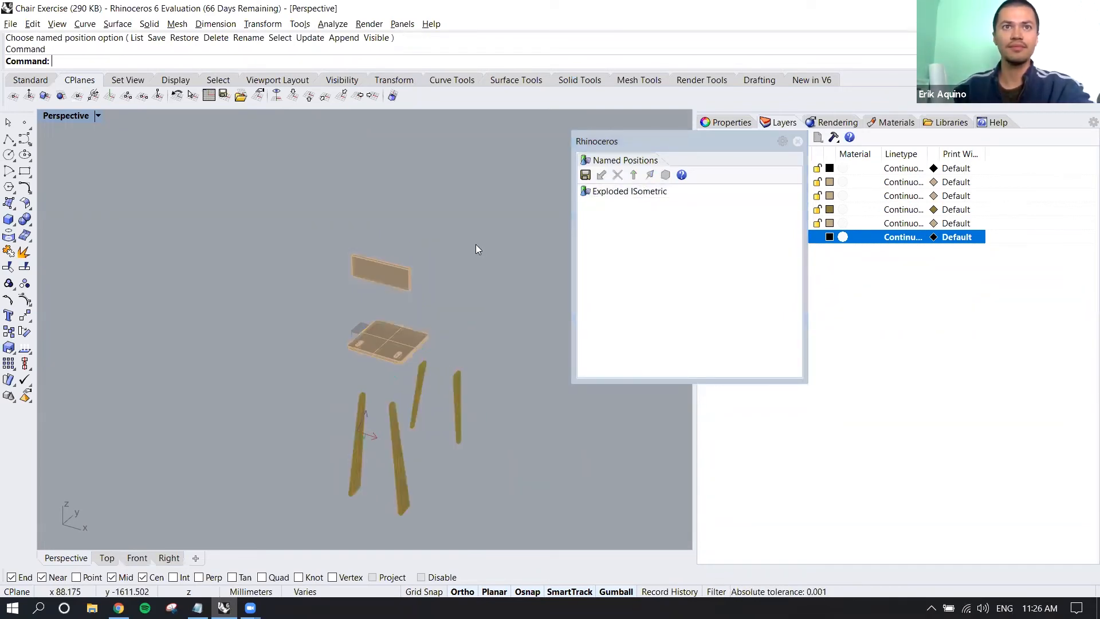
# Step: Lower the seat onto the two rear legs, bring the back rest down to their upper ends, and deselect
pyautogui.click(397, 344)
pyautogui.scroll(2, 389, 378)
pyautogui.moveTo(380, 338); pyautogui.dragTo(387, 446)
pyautogui.click(393, 183)
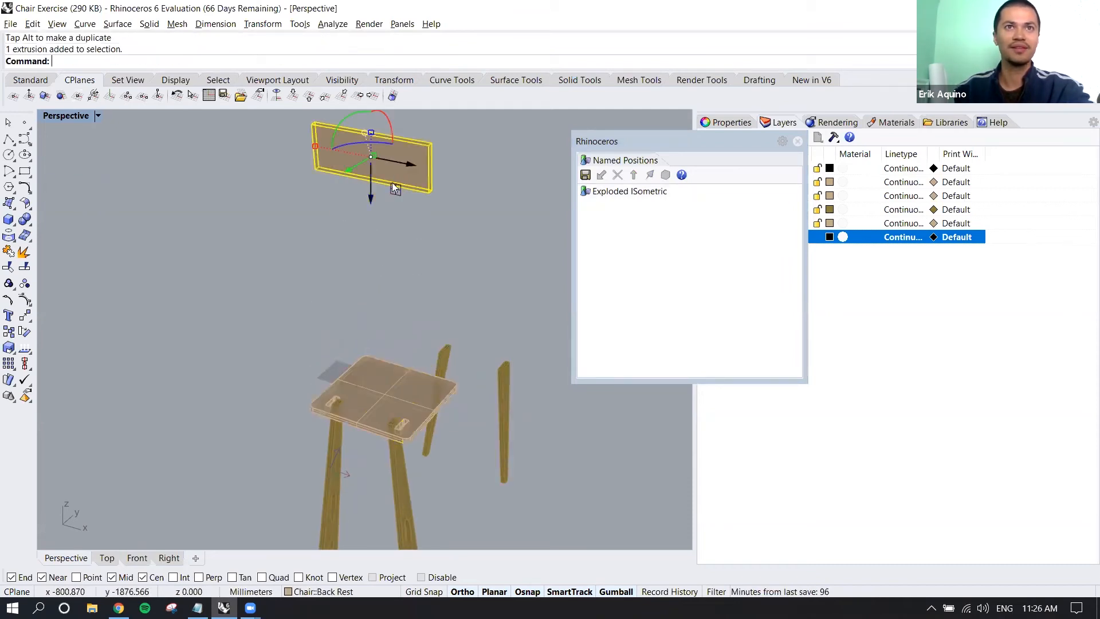
pyautogui.moveTo(374, 200); pyautogui.dragTo(385, 465)
pyautogui.click(415, 382)
pyautogui.click(501, 341)
# Step: Move the two narrow front legs together horizontally back under the seat and deselect them
pyautogui.moveTo(501, 341); pyautogui.dragTo(497, 255, button='right')
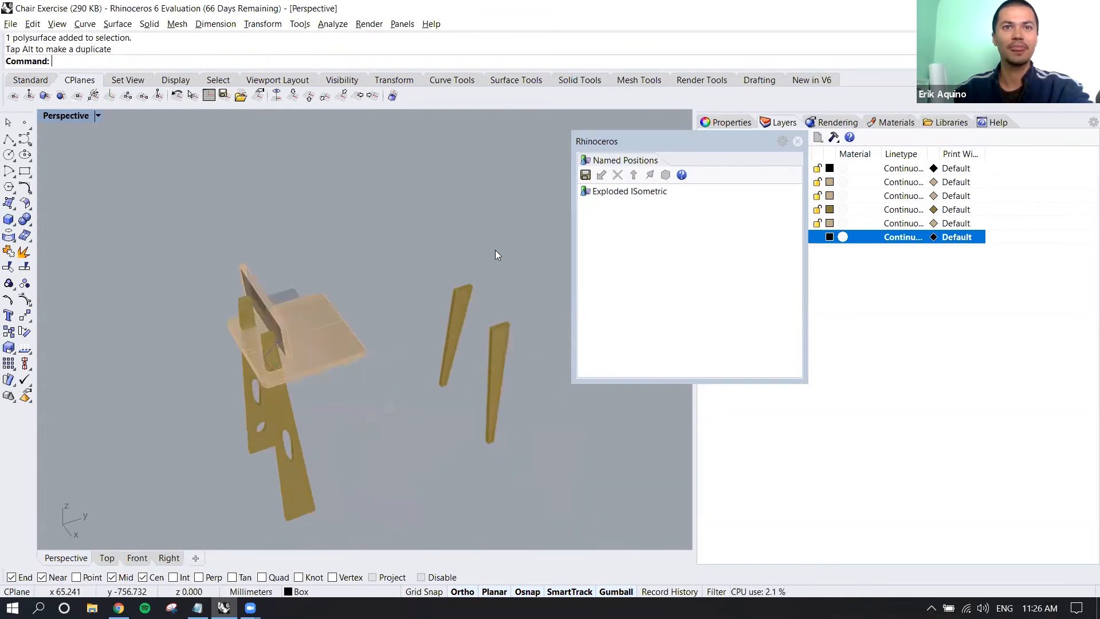
pyautogui.moveTo(438, 414); pyautogui.dragTo(438, 413)
pyautogui.moveTo(436, 375); pyautogui.dragTo(298, 393)
pyautogui.click(298, 371)
# Step: Lower the back rest slightly against the rear legs and deselect it
pyautogui.moveTo(297, 342); pyautogui.dragTo(280, 308, button='right')
pyautogui.click(262, 335)
pyautogui.moveTo(262, 366); pyautogui.dragTo(263, 380)
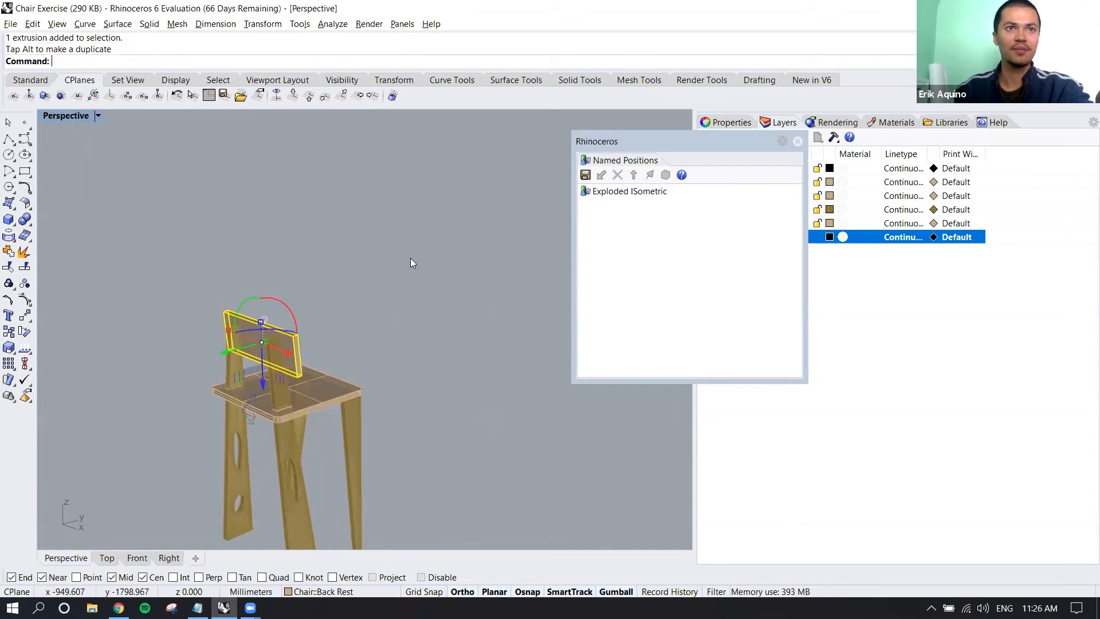
pyautogui.click(439, 226)
# Step: Save the positions of all the assembled chair parts as a named position called Constructed Isometric
pyautogui.scroll(-4, 446, 216)
pyautogui.moveTo(449, 221); pyautogui.dragTo(231, 499)
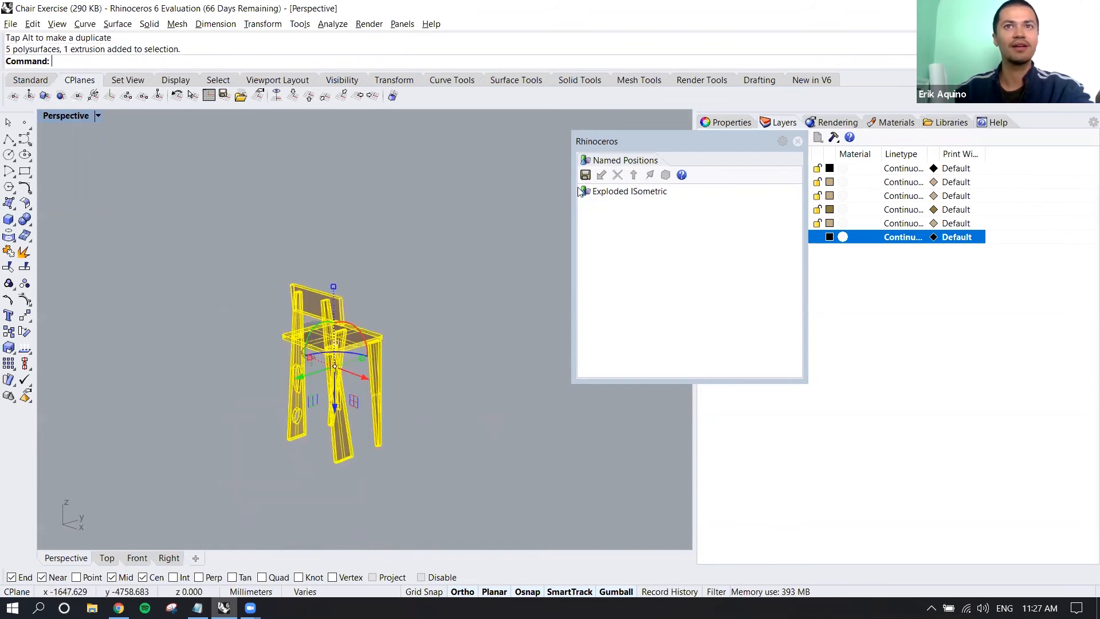
pyautogui.click(586, 174)
pyautogui.write('C')
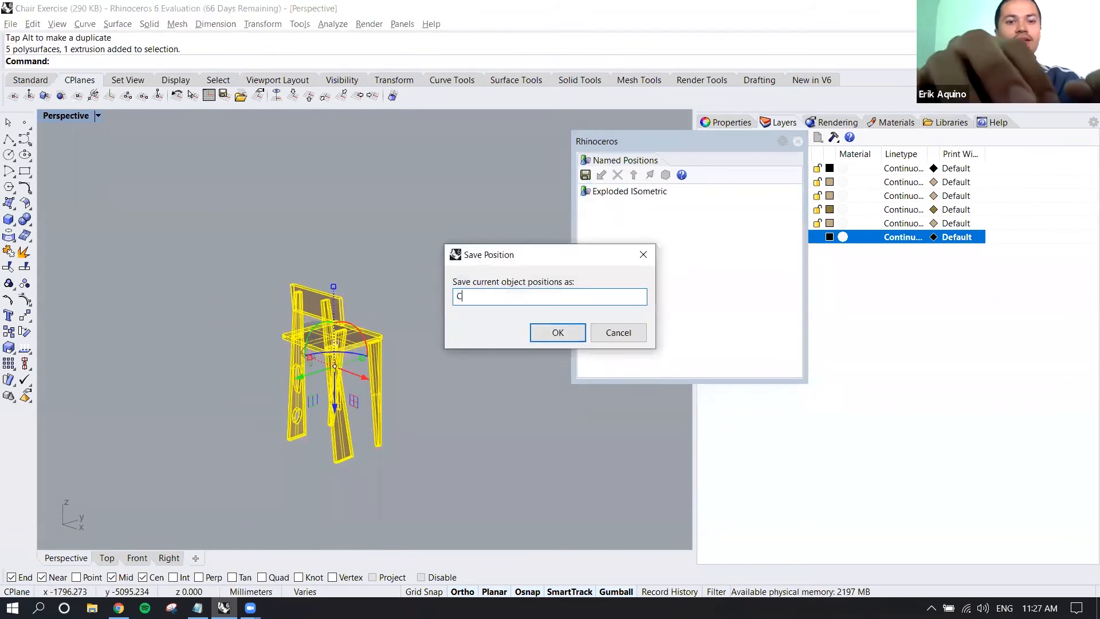
pyautogui.write('onstructed Isometric')
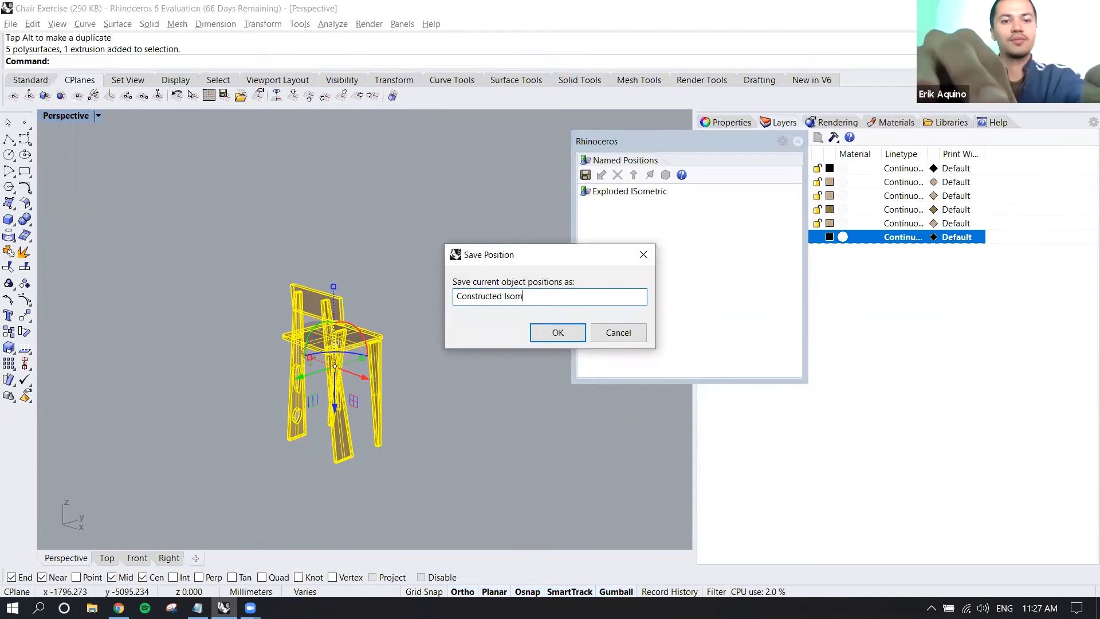
pyautogui.press('Return')
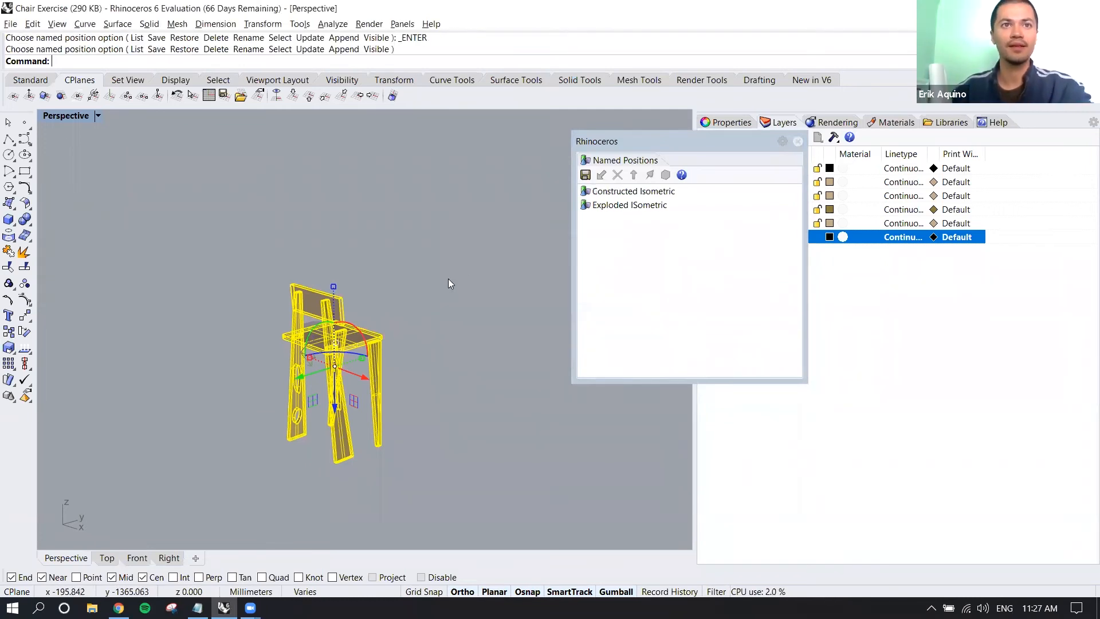
# Step: Alternate between restoring the Constructed Isometric and Exploded ISometric named positions, finishing with Constructed Isometric
pyautogui.click(499, 249)
pyautogui.click(627, 195)
pyautogui.doubleClick(627, 195)
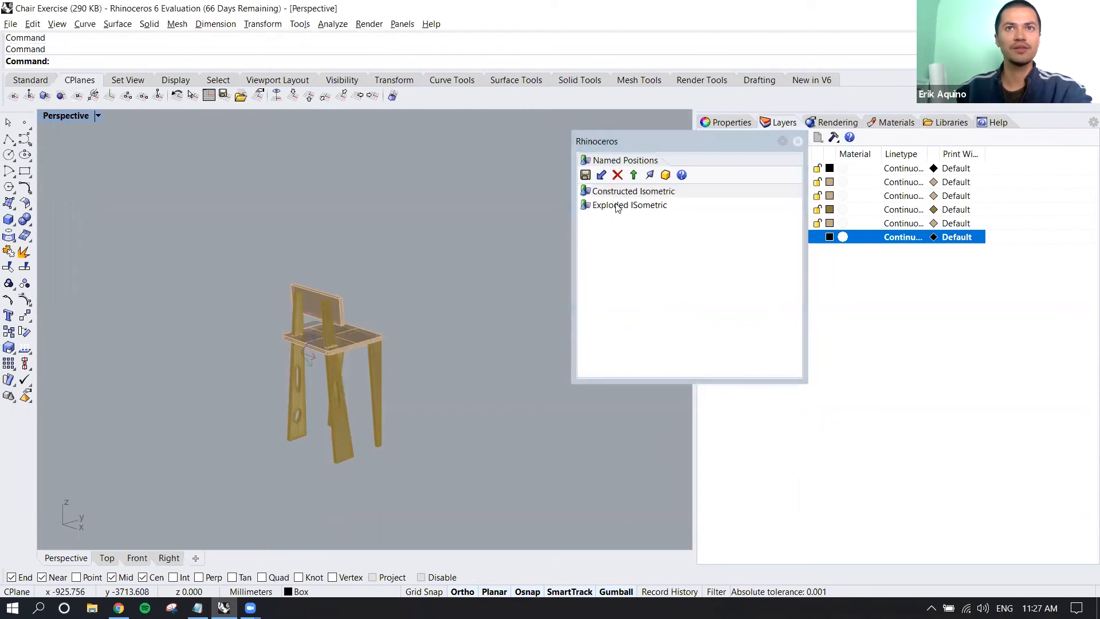
pyautogui.doubleClick(645, 206)
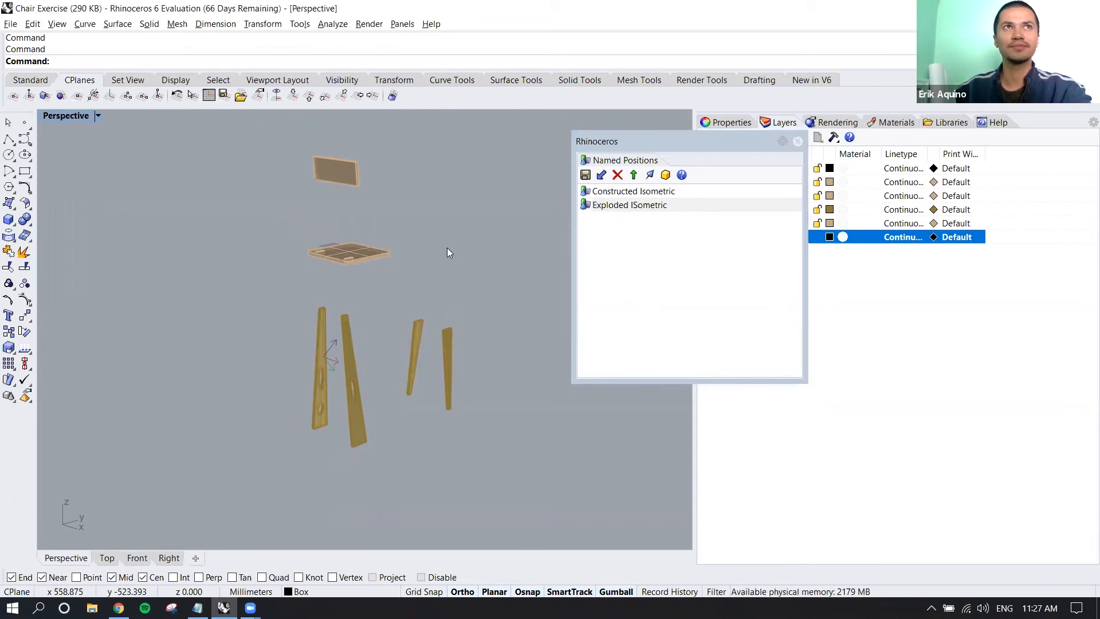
pyautogui.doubleClick(659, 192)
pyautogui.scroll(10, 341, 335)
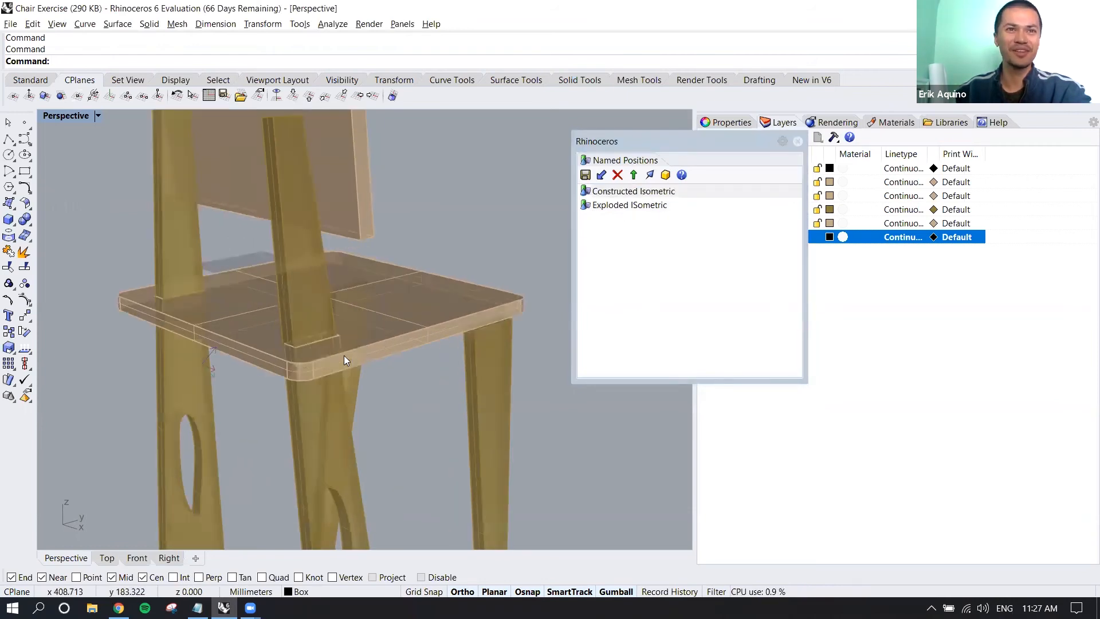
pyautogui.scroll(-8, 376, 367)
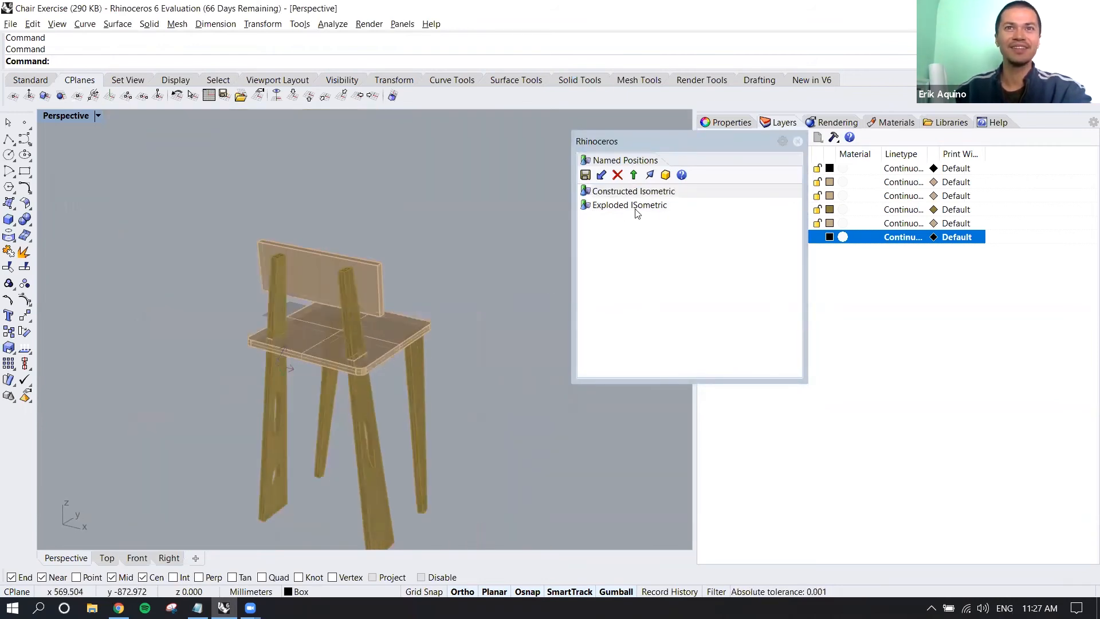
pyautogui.doubleClick(636, 207)
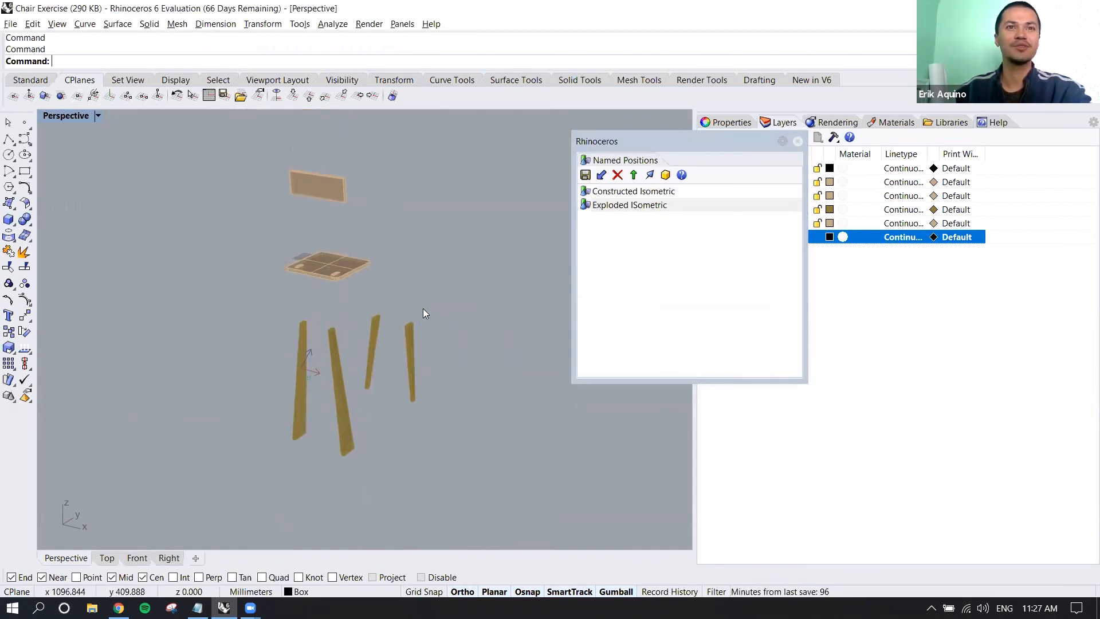
pyautogui.moveTo(422, 309); pyautogui.dragTo(412, 314, button='right')
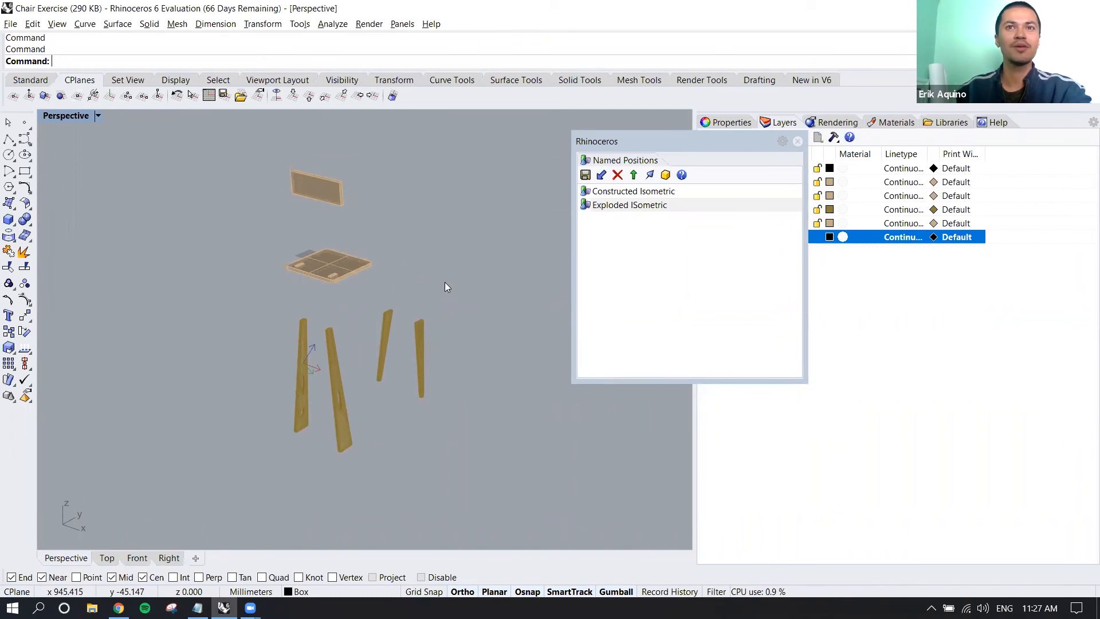
pyautogui.doubleClick(617, 196)
# Step: Examine the assembled chair from several angles and distances, highlighting all its parts and clearing the selection
pyautogui.moveTo(261, 275); pyautogui.dragTo(403, 474)
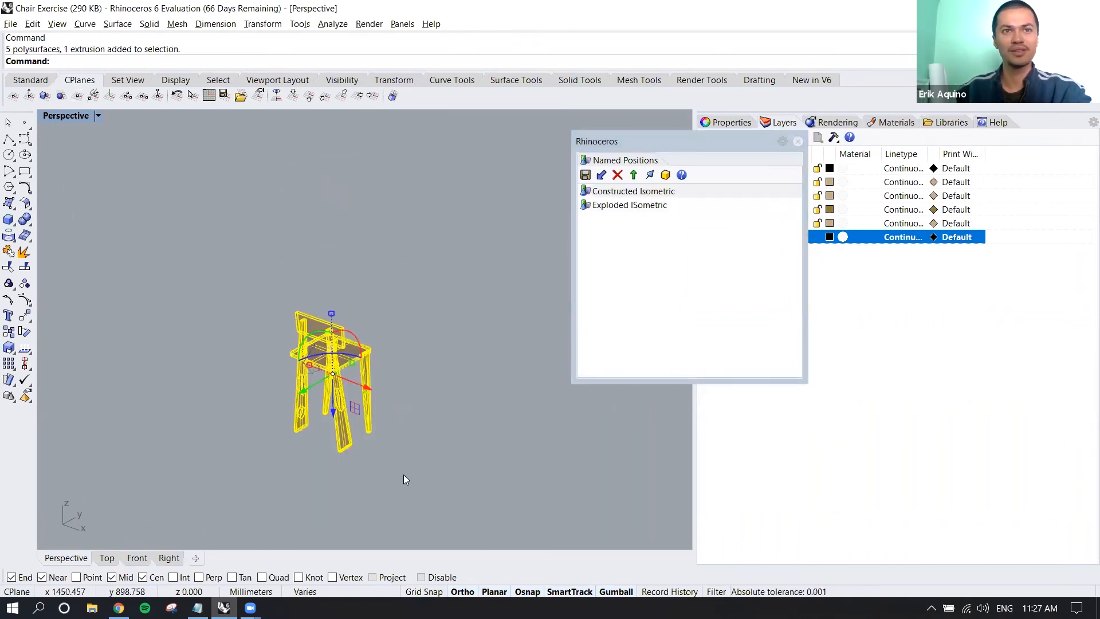
pyautogui.click(408, 428)
pyautogui.moveTo(422, 390); pyautogui.dragTo(226, 402, button='right')
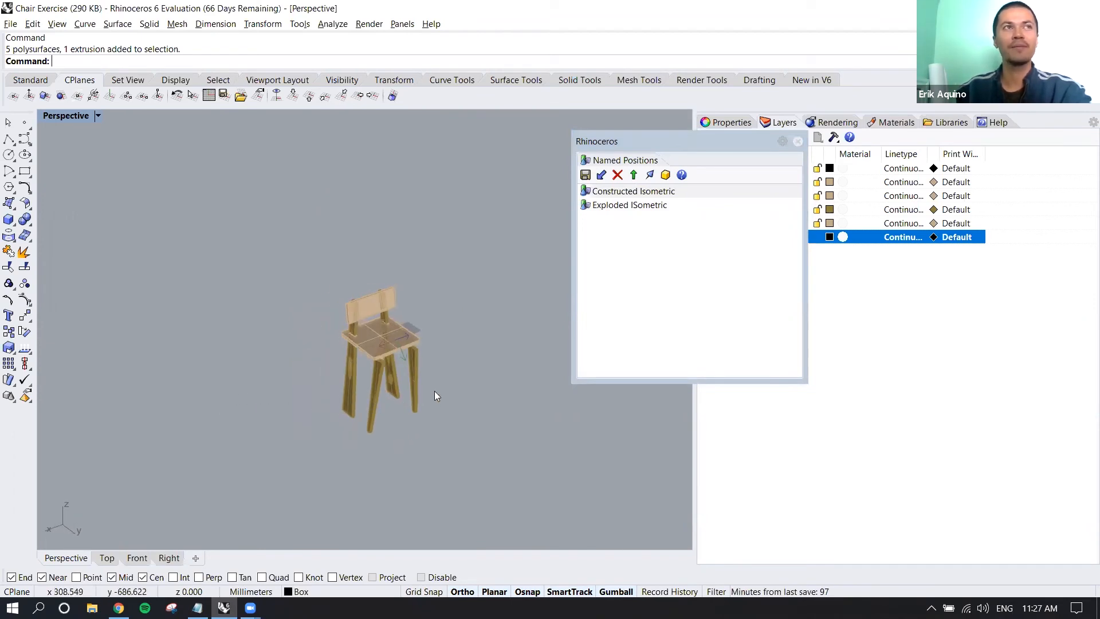
pyautogui.keyDown('shift'); pyautogui.moveTo(434, 392); pyautogui.dragTo(406, 404, button='right'); pyautogui.keyUp('shift')
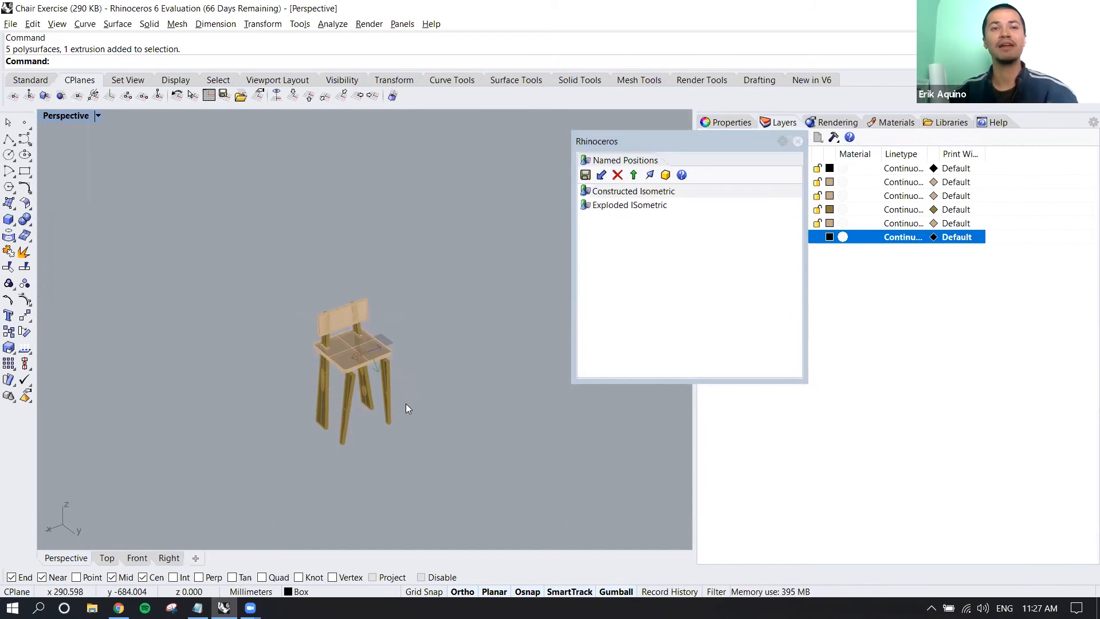
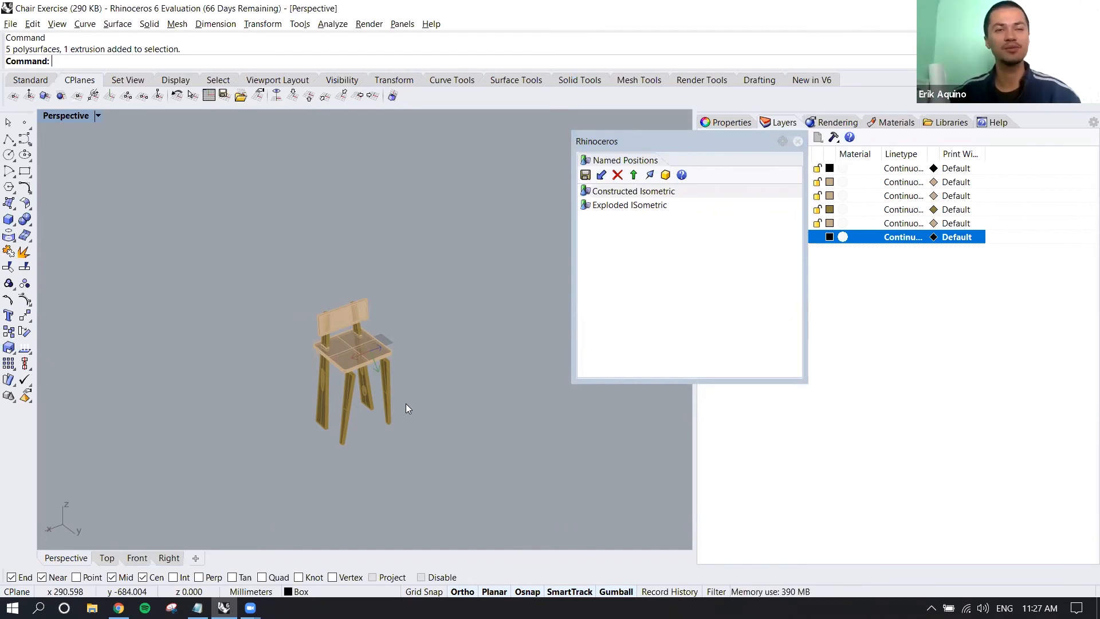
pyautogui.moveTo(423, 343)
pyautogui.keyDown('shift'); pyautogui.mouseDown(button='right')
pyautogui.moveTo(397, 367)
pyautogui.moveTo(413, 337)
pyautogui.mouseUp(button='right'); pyautogui.keyUp('shift')
pyautogui.scroll(5, 401, 379)
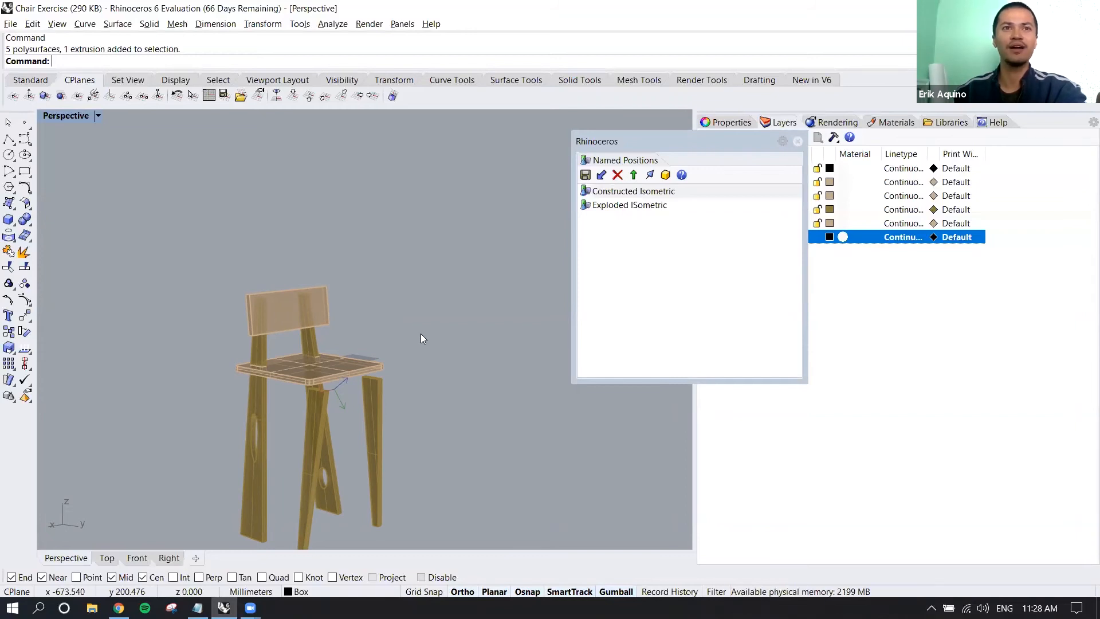
pyautogui.scroll(-3, 248, 245)
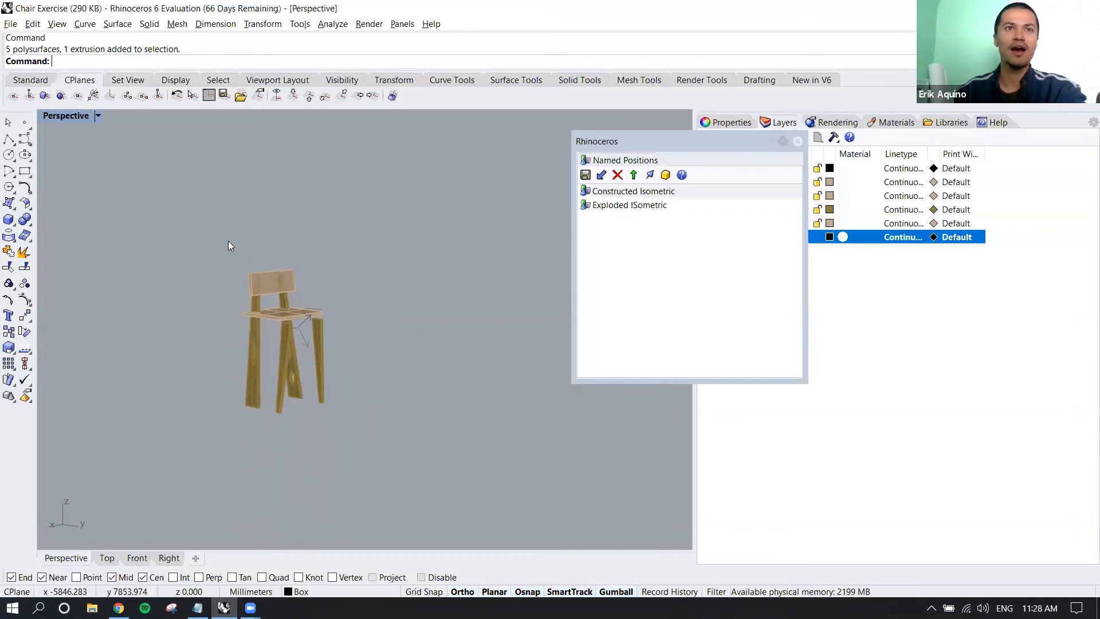
pyautogui.moveTo(221, 243); pyautogui.dragTo(357, 429)
pyautogui.scroll(1, 358, 342)
pyautogui.scroll(4, 356, 334)
pyautogui.click(355, 333)
pyautogui.keyDown('shift'); pyautogui.moveTo(331, 311); pyautogui.dragTo(460, 334, button='right'); pyautogui.keyUp('shift')
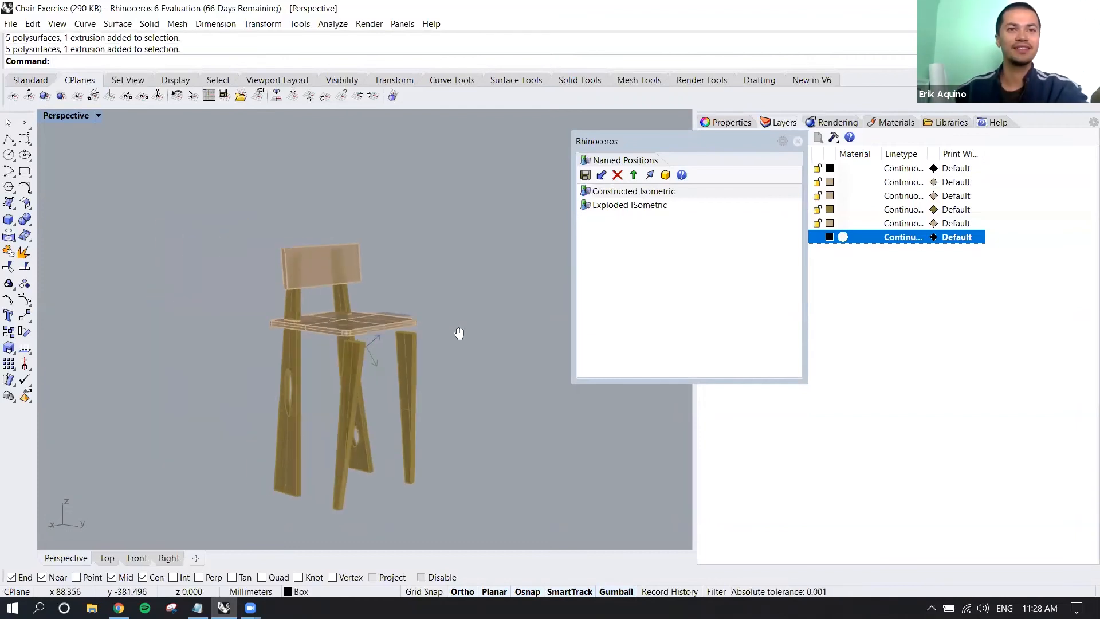
# Step: Delete the front leg under the seat's outer corner, on the side away from the back rest
pyautogui.click(413, 345)
pyautogui.press('Delete')
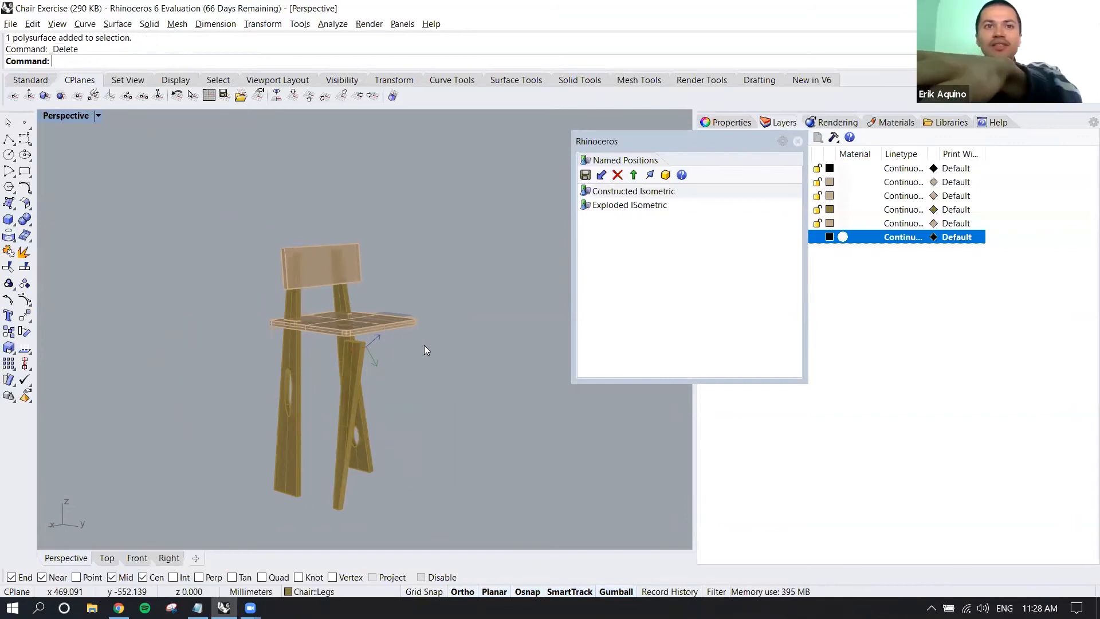
pyautogui.moveTo(456, 327); pyautogui.dragTo(436, 328, button='right')
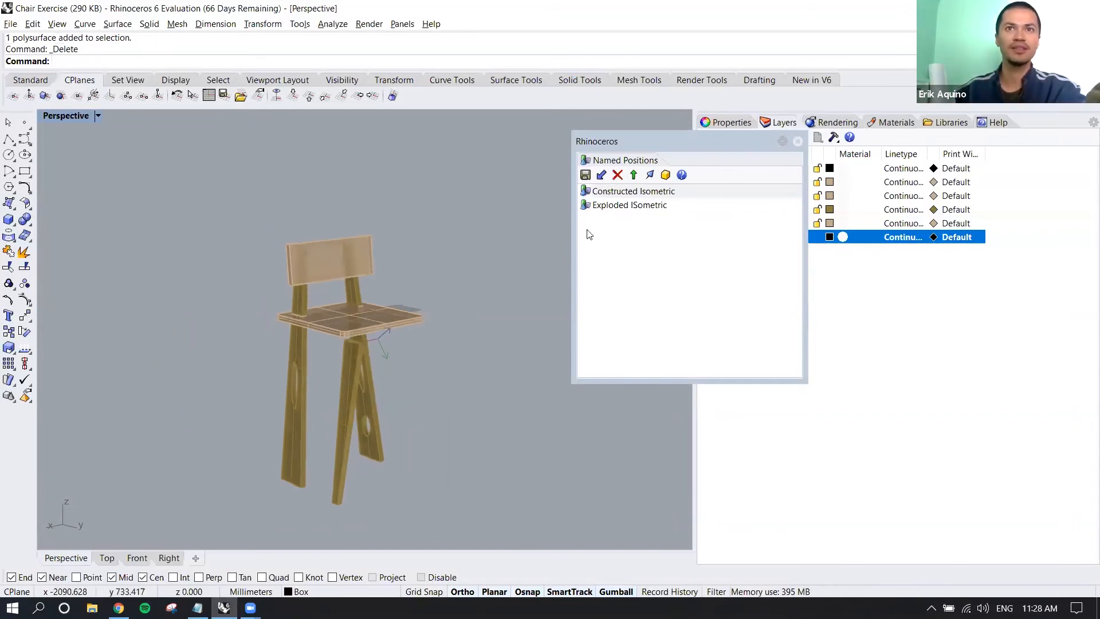
# Step: Alternate between restoring the Exploded ISometric and Constructed Isometric named positions with the front leg missing, finishing with Constructed Isometric
pyautogui.doubleClick(626, 205)
pyautogui.doubleClick(628, 193)
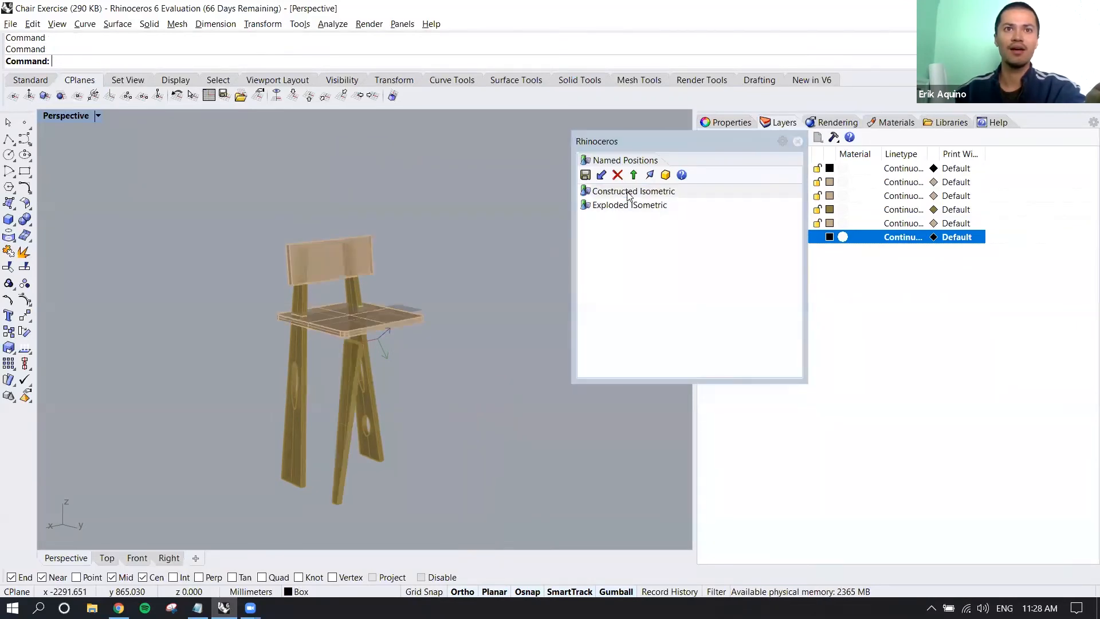
pyautogui.moveTo(465, 297); pyautogui.dragTo(467, 315, button='right')
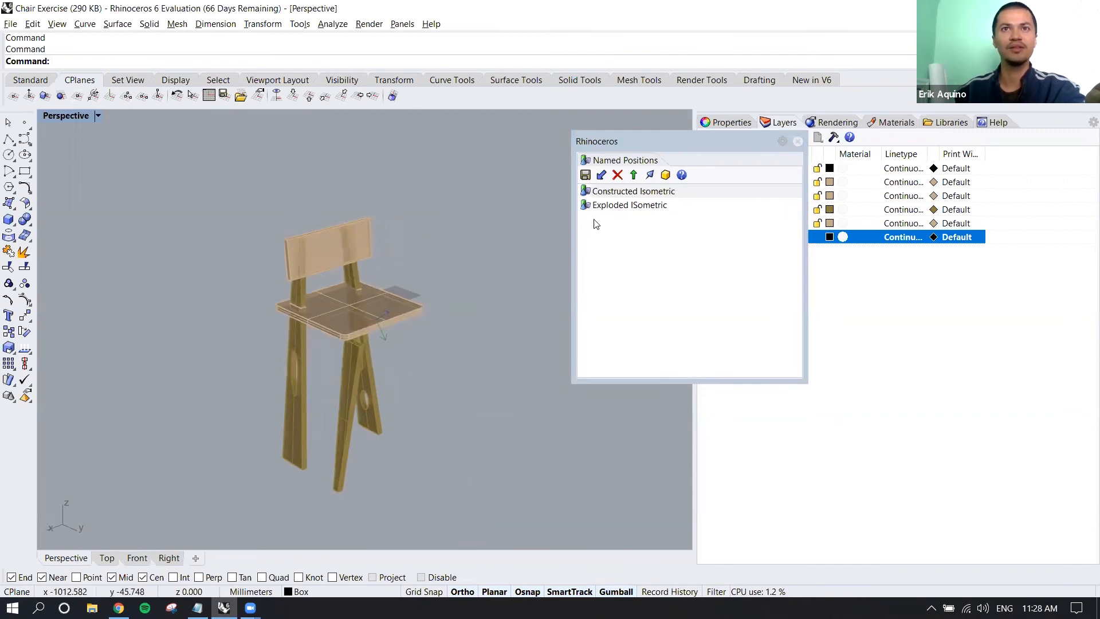
pyautogui.doubleClick(613, 206)
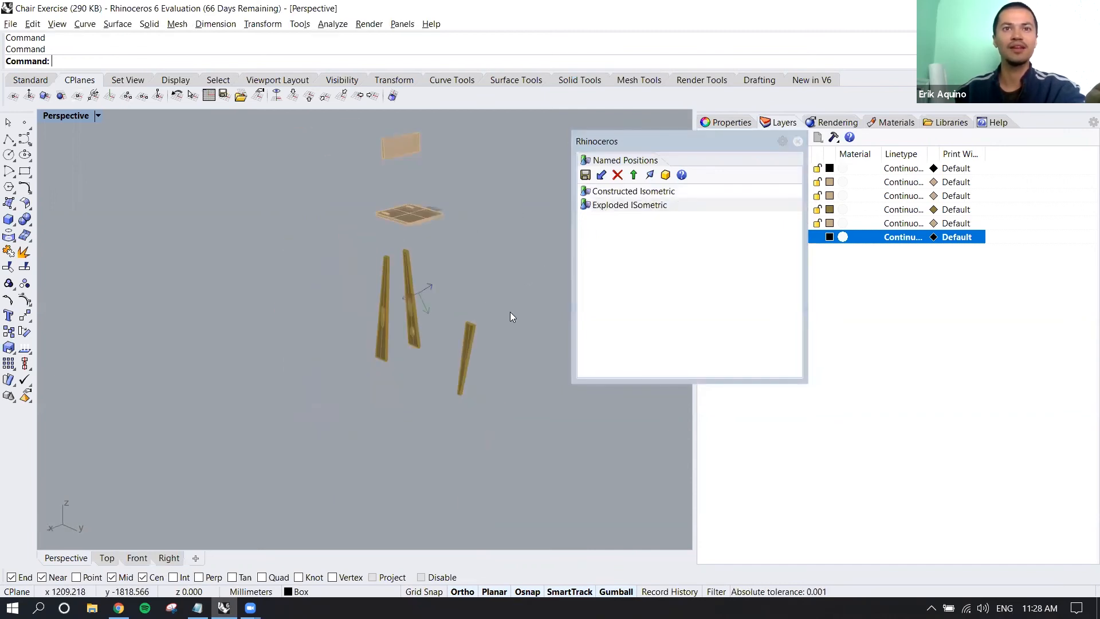
pyautogui.click(613, 195)
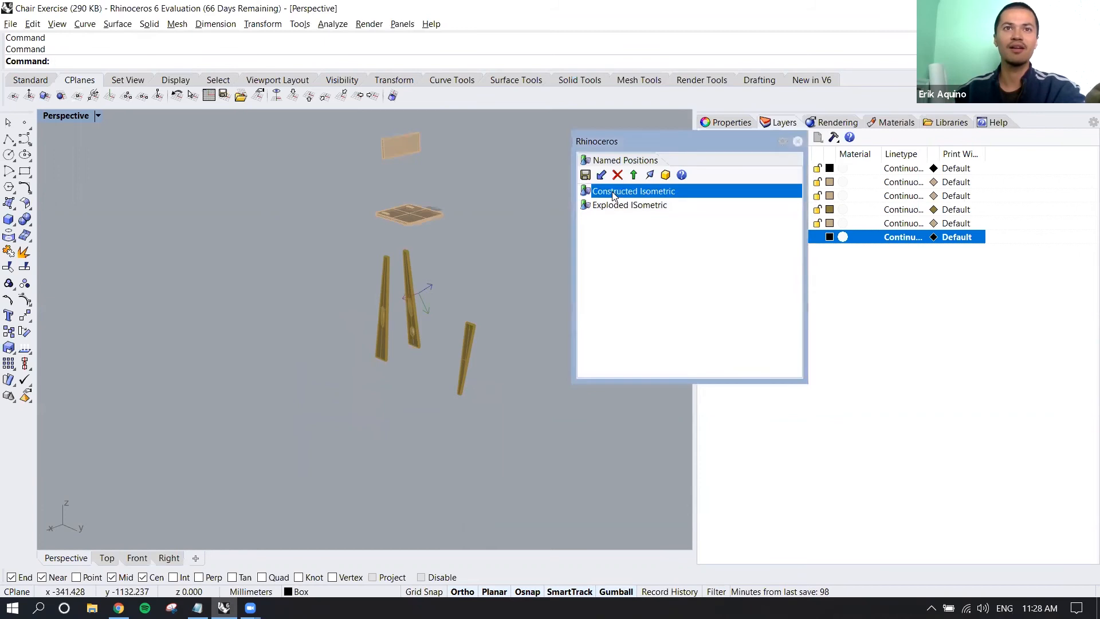
pyautogui.doubleClick(613, 196)
# Step: Enlarge the chair's back rest with Scale, using its lower corner as base point and its diagonally opposite upper corner as first reference
pyautogui.click(319, 246)
pyautogui.write('scale')
pyautogui.press('Return')
pyautogui.scroll(7, 310, 243)
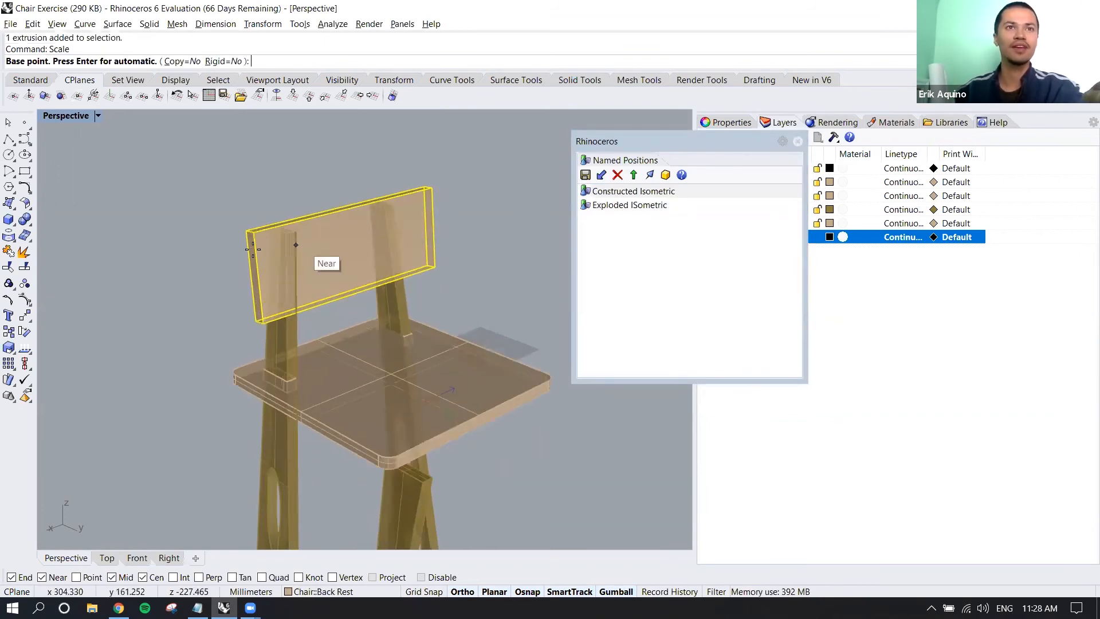
pyautogui.click(255, 320)
pyautogui.click(424, 187)
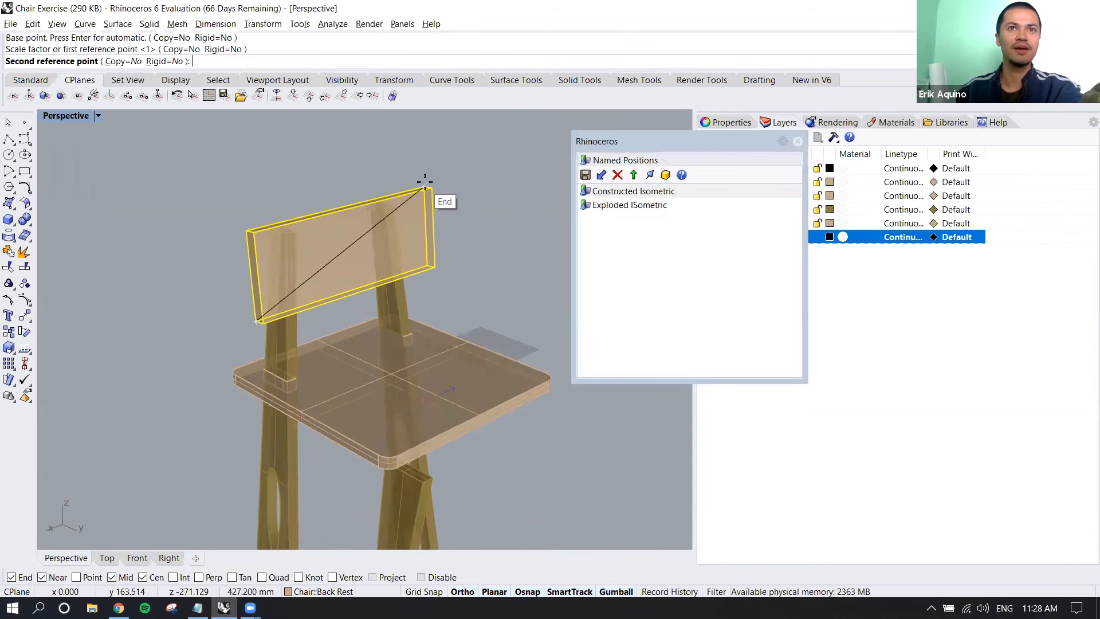
pyautogui.click(457, 161)
pyautogui.scroll(-5, 439, 196)
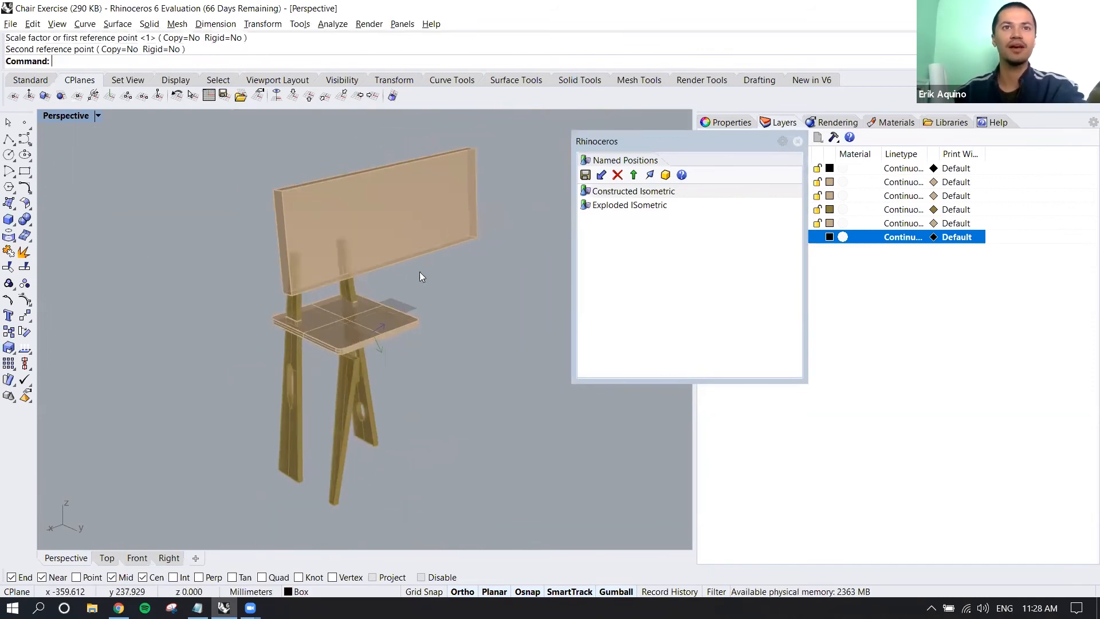
# Step: Alternate between the Exploded ISometric and Constructed Isometric named positions with the scaled back rest, undoing one restore and finishing with Exploded ISometric
pyautogui.doubleClick(627, 206)
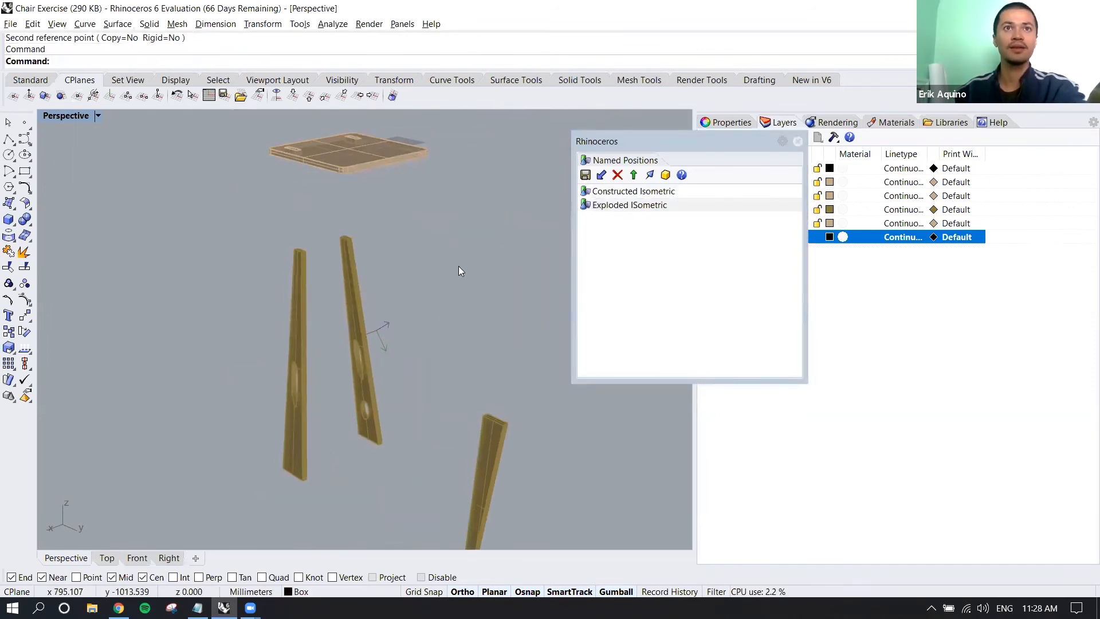
pyautogui.doubleClick(620, 194)
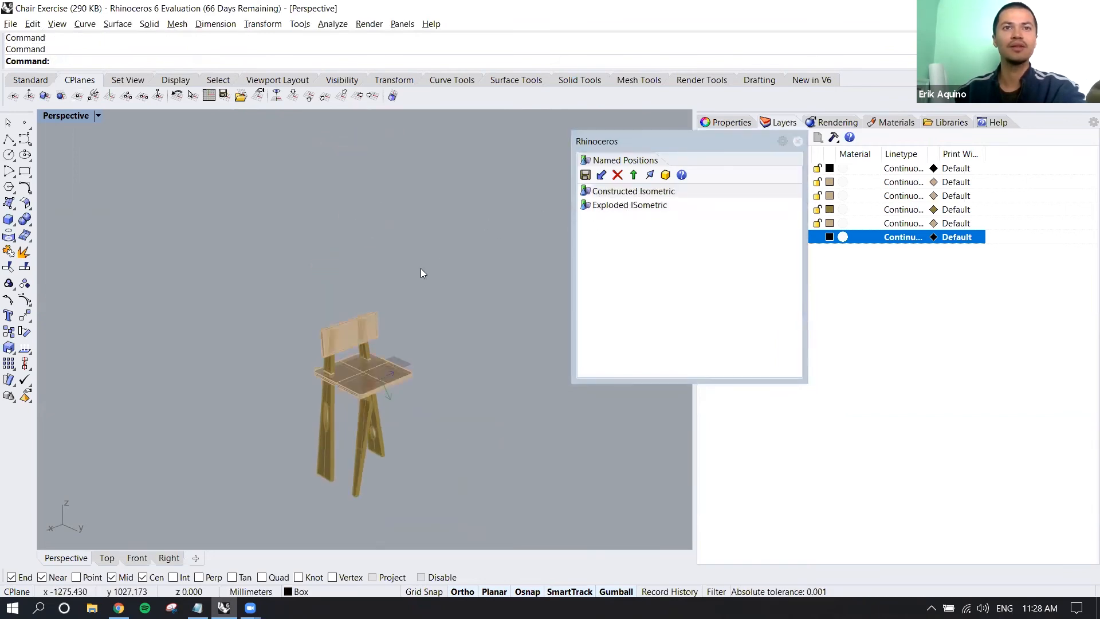
pyautogui.hotkey('ctrl', 'z')
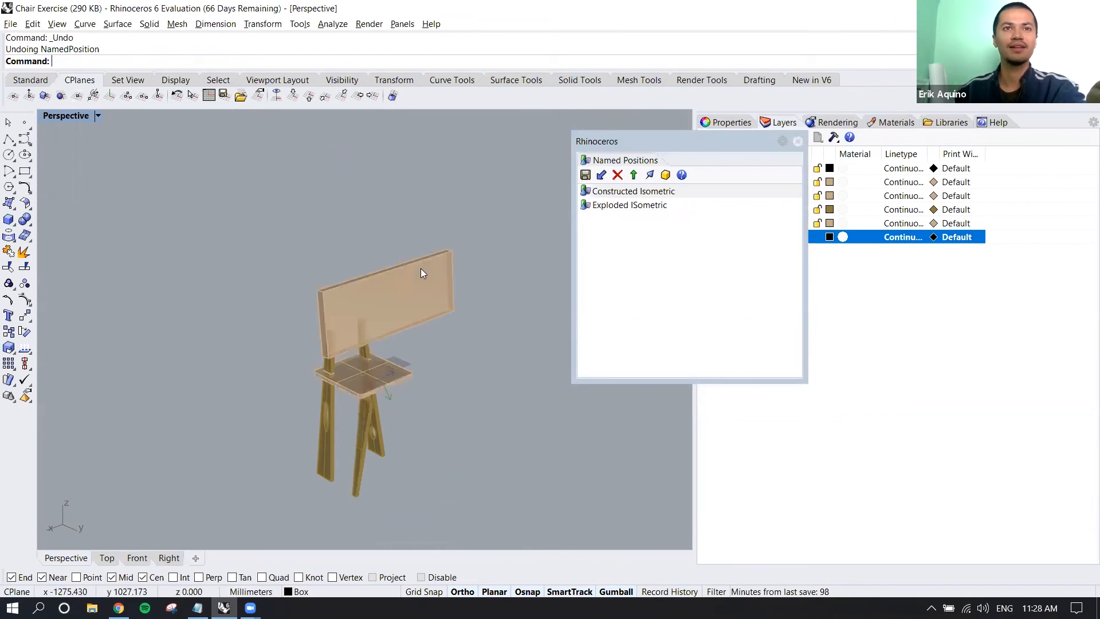
pyautogui.doubleClick(631, 205)
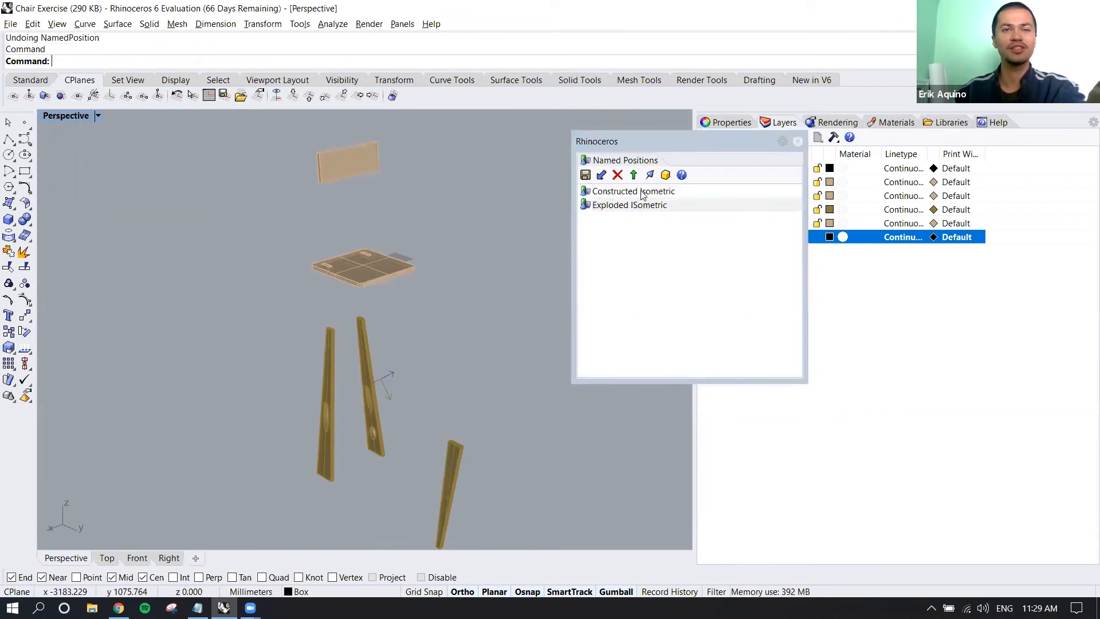
pyautogui.doubleClick(643, 192)
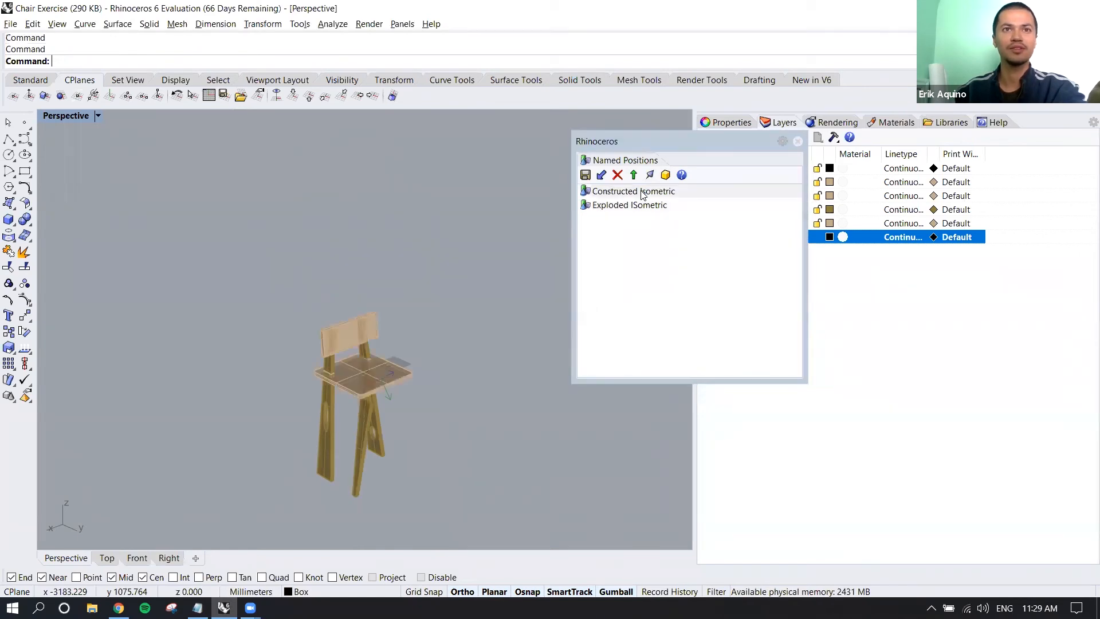
pyautogui.keyDown('shift'); pyautogui.moveTo(455, 361); pyautogui.dragTo(497, 309, button='right'); pyautogui.keyUp('shift')
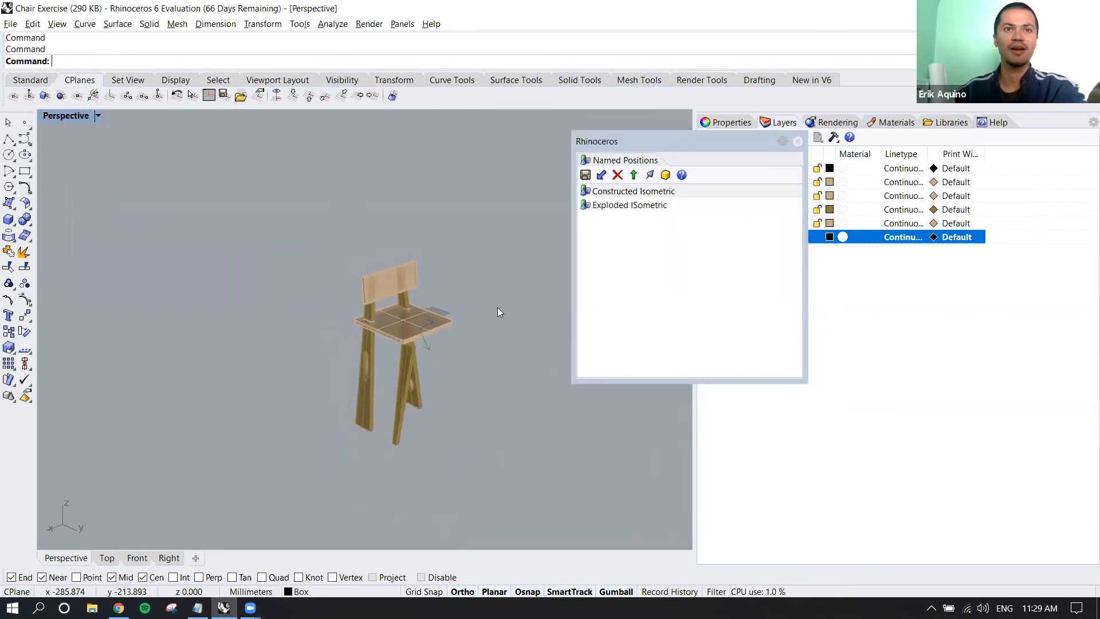
pyautogui.scroll(3, 416, 355)
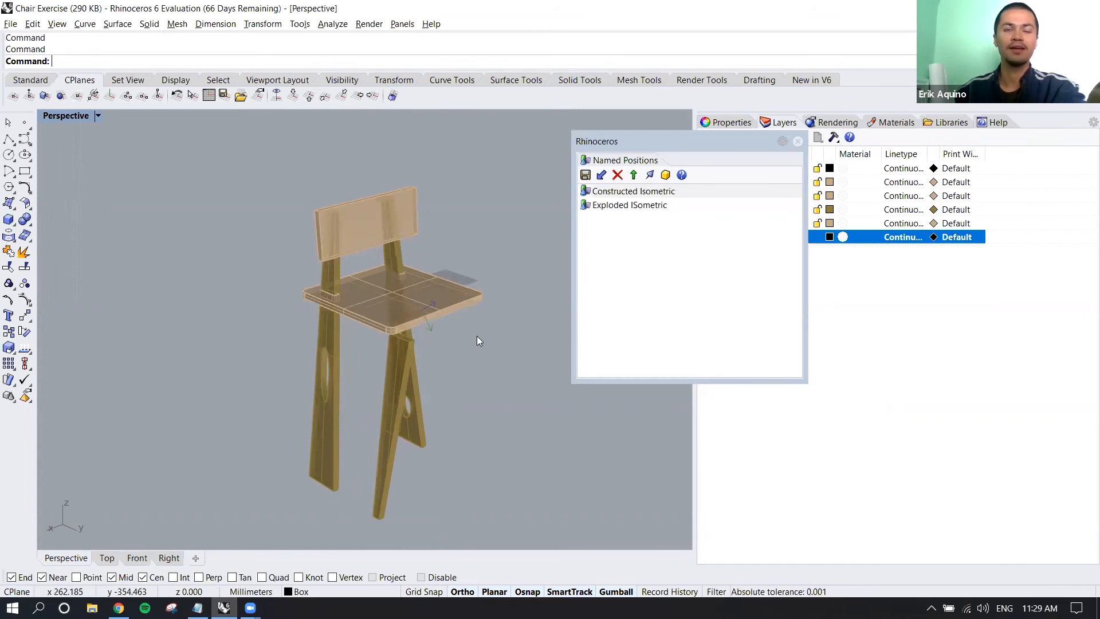
pyautogui.keyDown('shift'); pyautogui.moveTo(477, 341); pyautogui.dragTo(463, 345, button='right'); pyautogui.keyUp('shift')
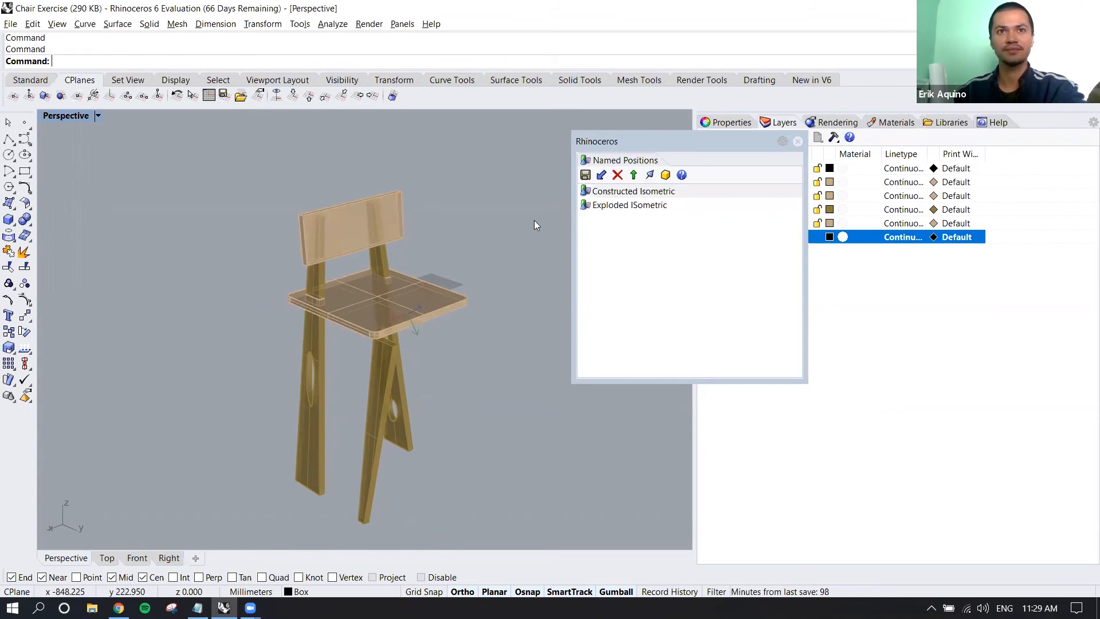
pyautogui.scroll(-4, 502, 241)
pyautogui.doubleClick(605, 206)
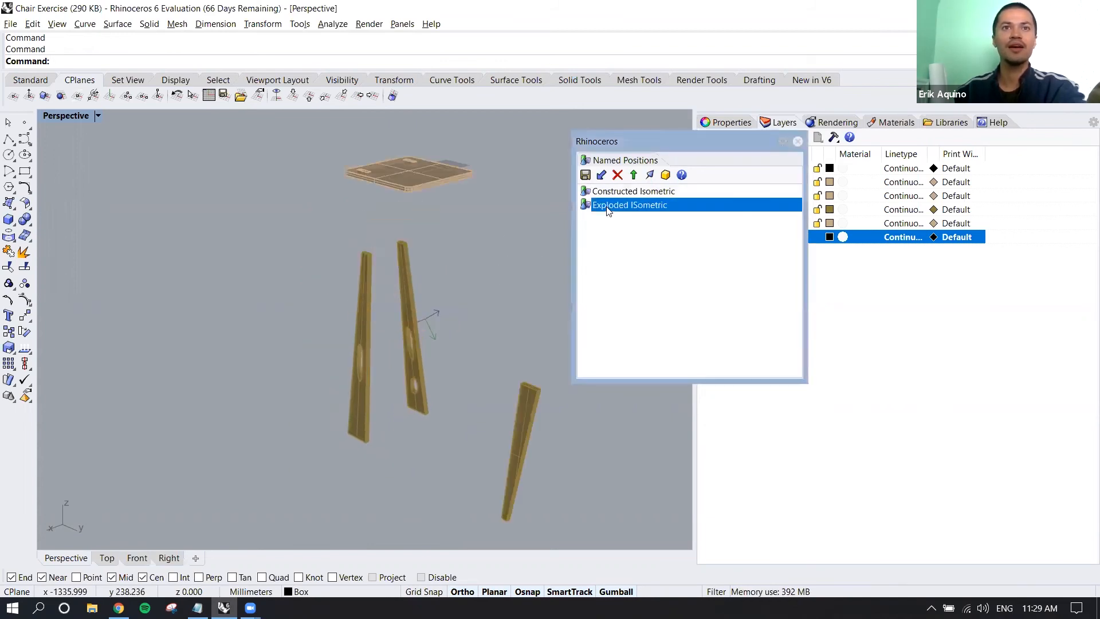
# Step: Undo the recent position restores, the back rest scaling and the front leg deletion, going back to the complete exploded chair
pyautogui.hotkey('ctrl', 'z')
pyautogui.hotkey('ctrl', 'z')
pyautogui.hotkey('ctrl', 'z')
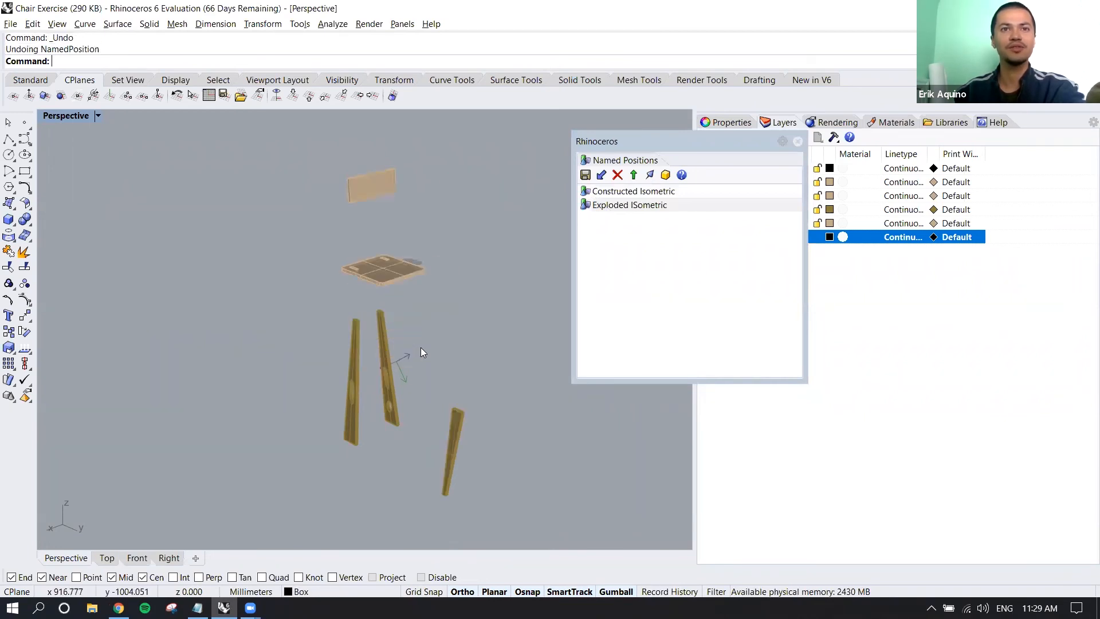
pyautogui.hotkey('ctrl', 'z')
pyautogui.hotkey('ctrl', 'z')
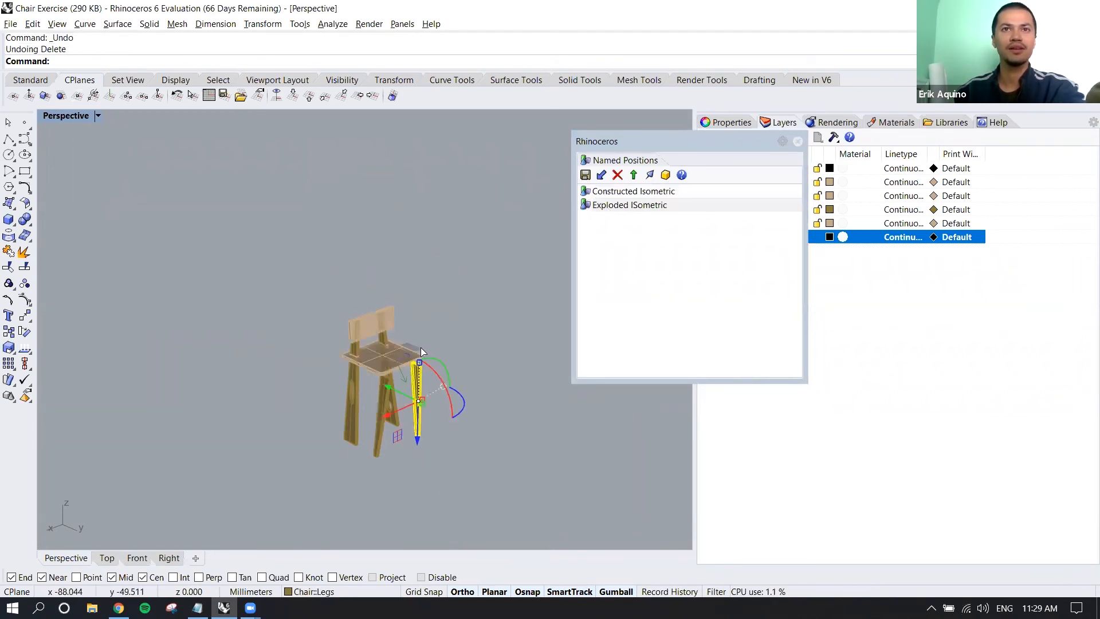
pyautogui.hotkey('ctrl', 'z')
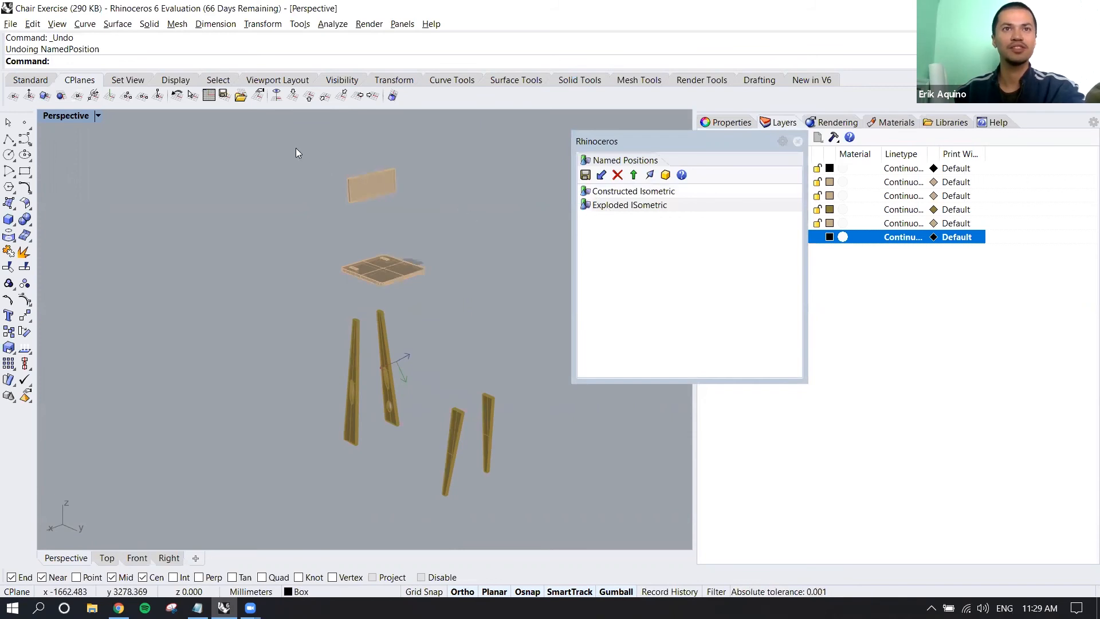
# Step: Switch the perspective viewport to an Isometric view of the exploded chair from the NE view point
pyautogui.write('isometric')
pyautogui.press('Return')
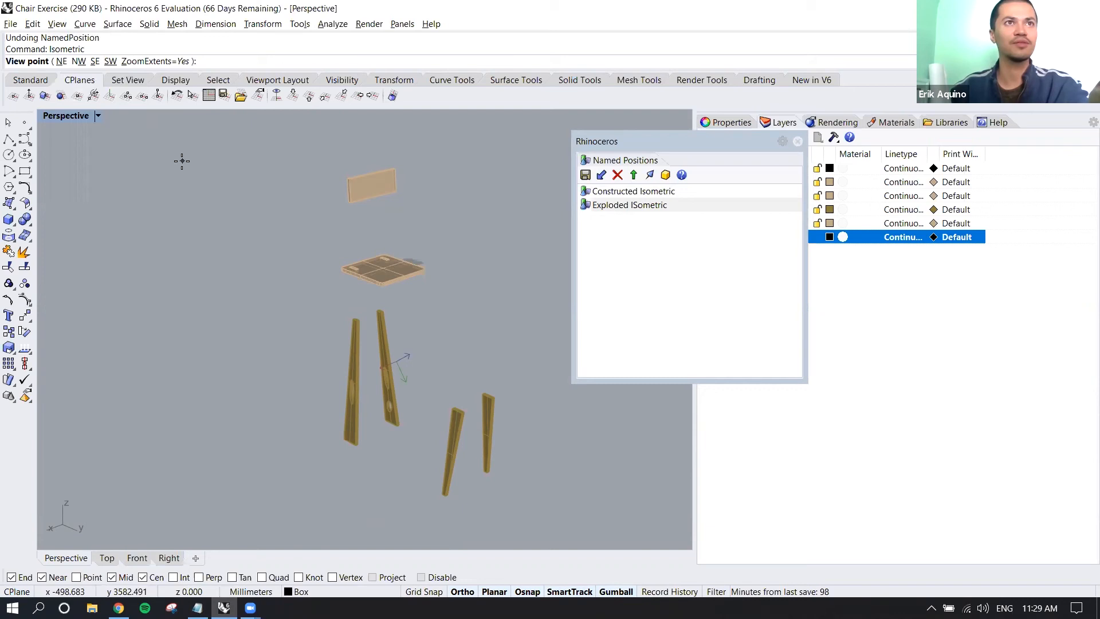
pyautogui.click(61, 61)
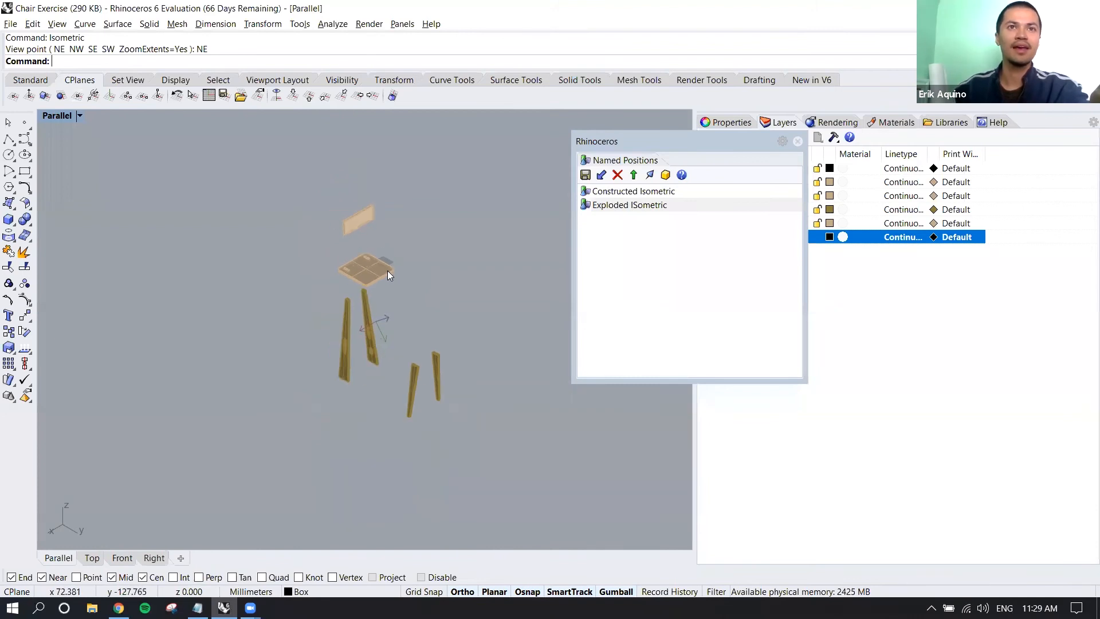
pyautogui.moveTo(404, 264); pyautogui.dragTo(390, 264, button='right')
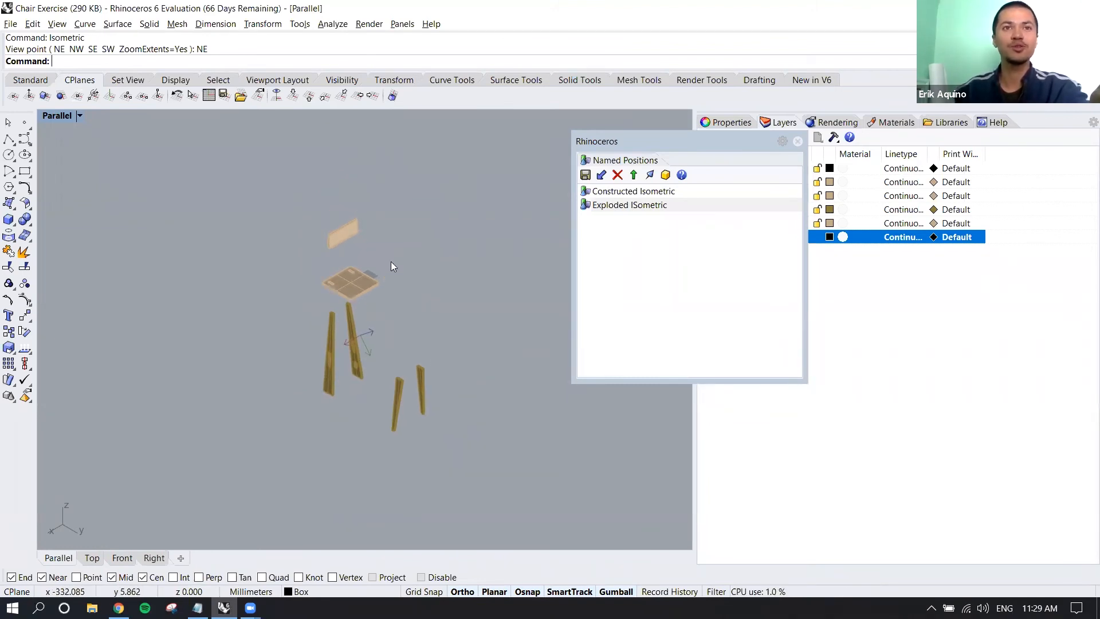
# Step: Try to move the exploded seat slightly along its vertical axis, and undo the move
pyautogui.click(353, 273)
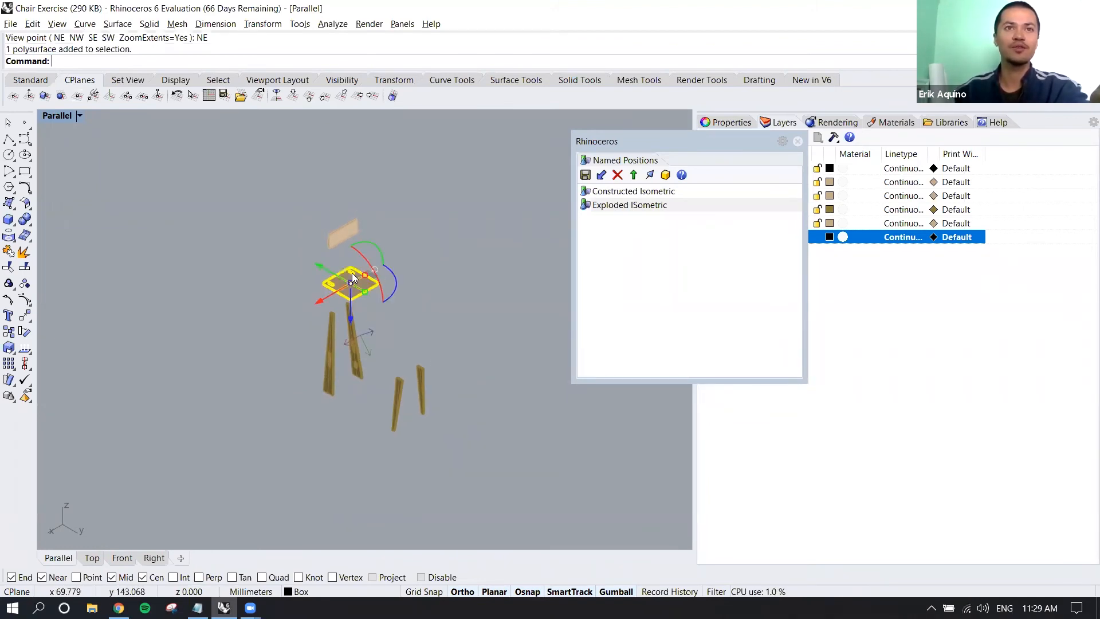
pyautogui.moveTo(350, 316); pyautogui.dragTo(349, 308)
pyautogui.doubleClick(350, 307)
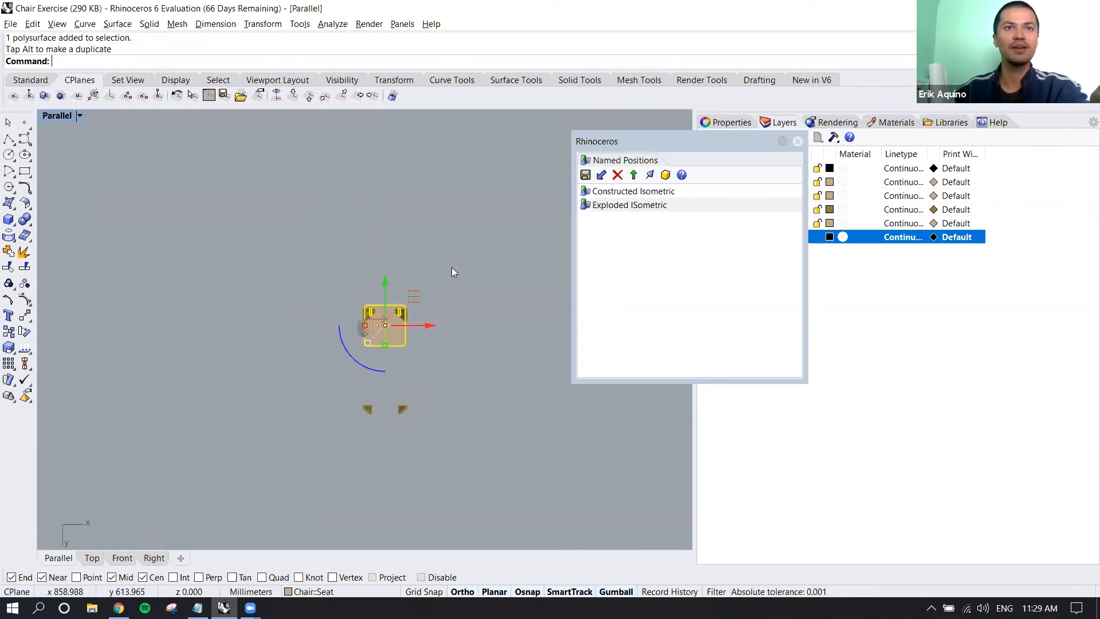
pyautogui.hotkey('ctrl', 'z')
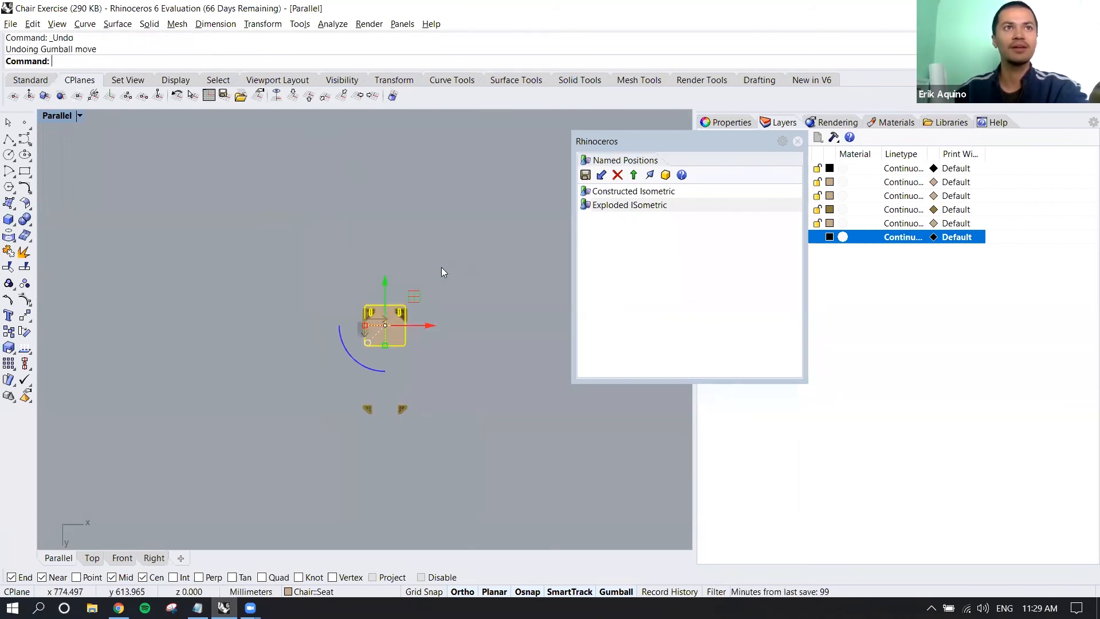
# Step: Return the viewport from the plan view to the NE Isometric view of the exploded chair
pyautogui.write('Isometric')
pyautogui.press('Return')
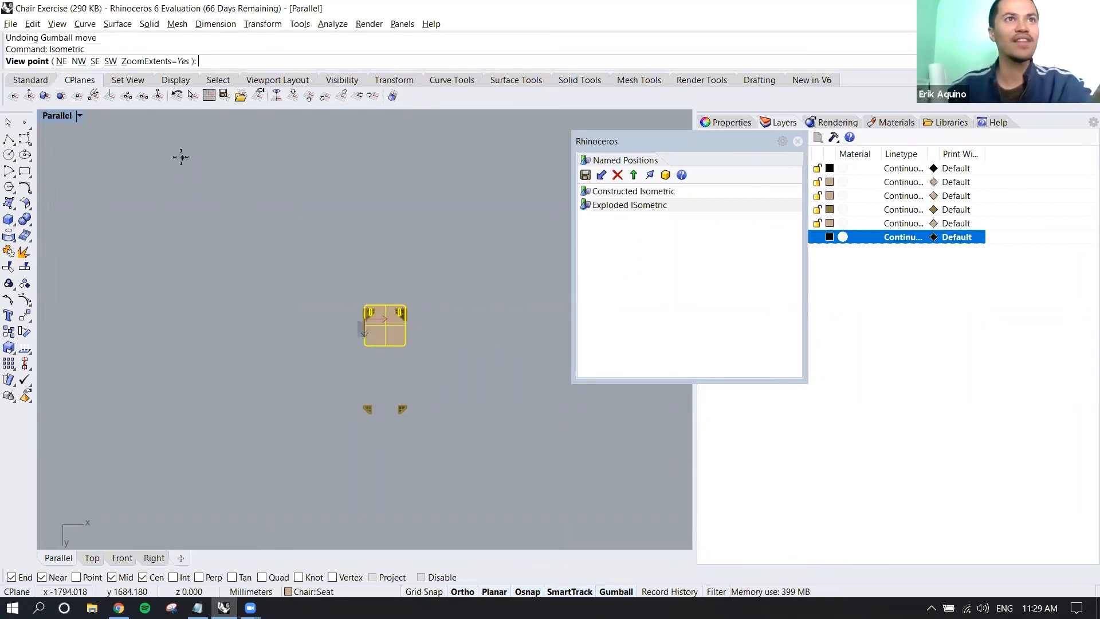
pyautogui.click(61, 61)
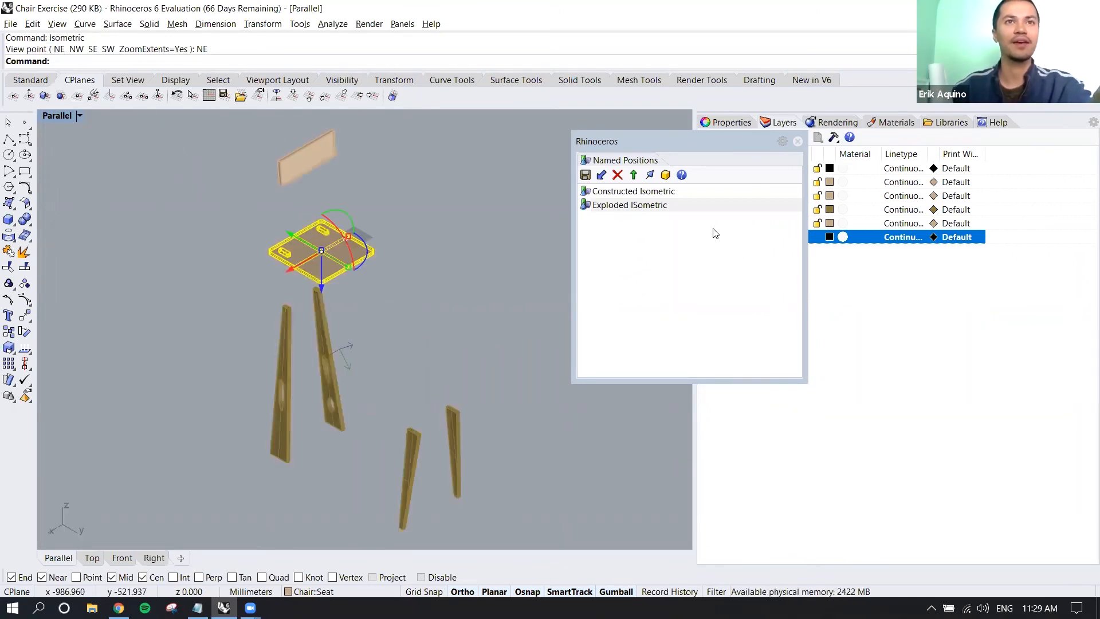
# Step: Select all the exploded chair parts and open the Make2D drawing options for them
pyautogui.moveTo(323, 154); pyautogui.dragTo(526, 439)
pyautogui.write('Make2D')
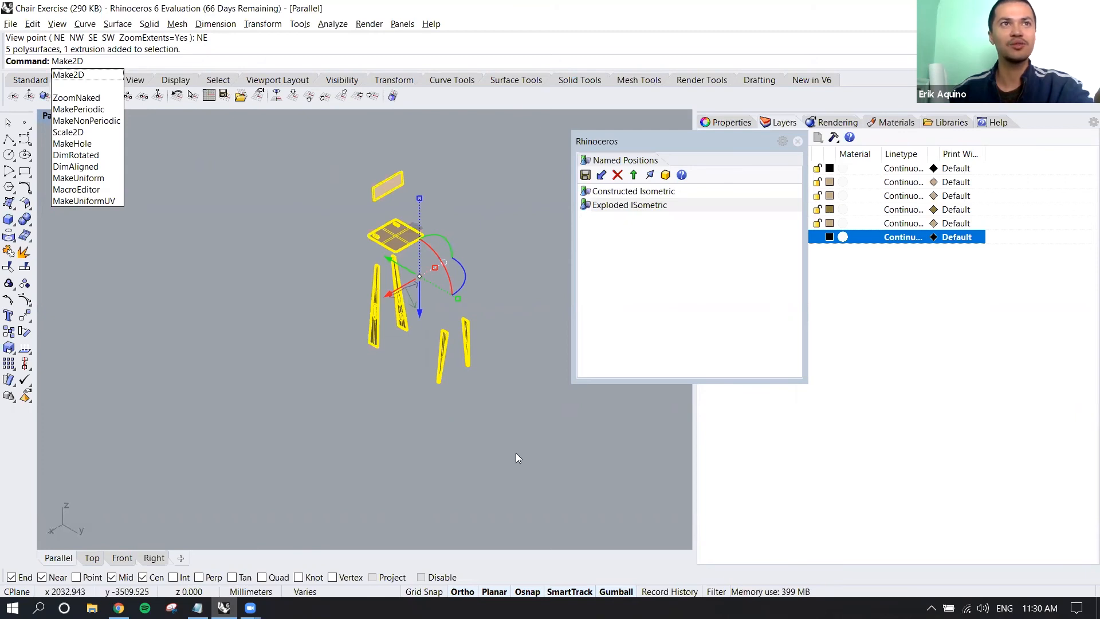
pyautogui.click(69, 75)
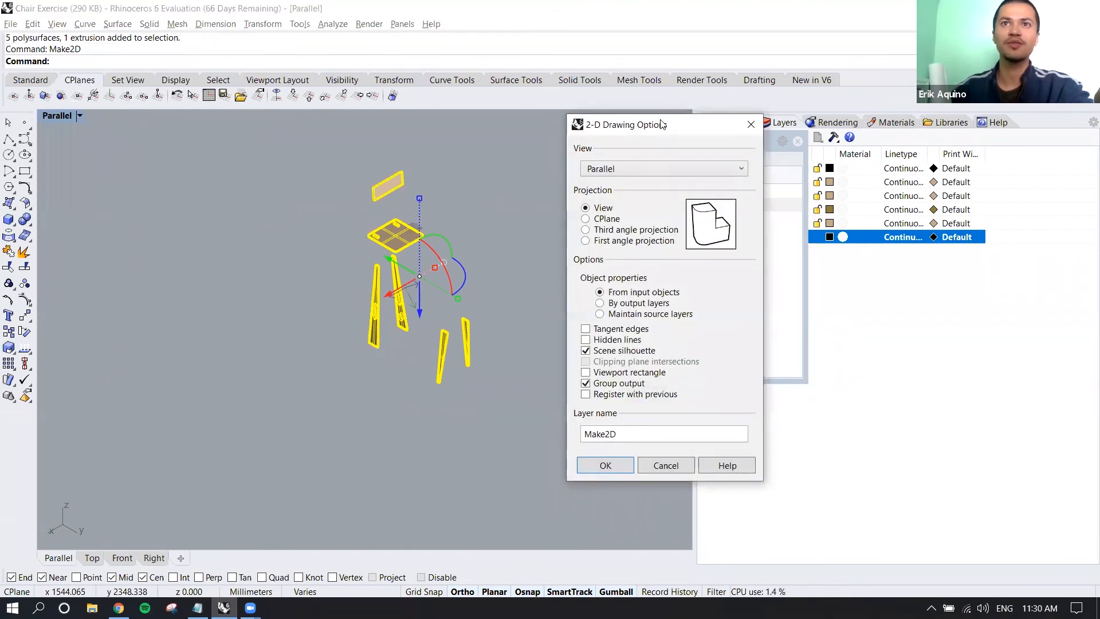
pyautogui.moveTo(662, 124); pyautogui.dragTo(622, 73)
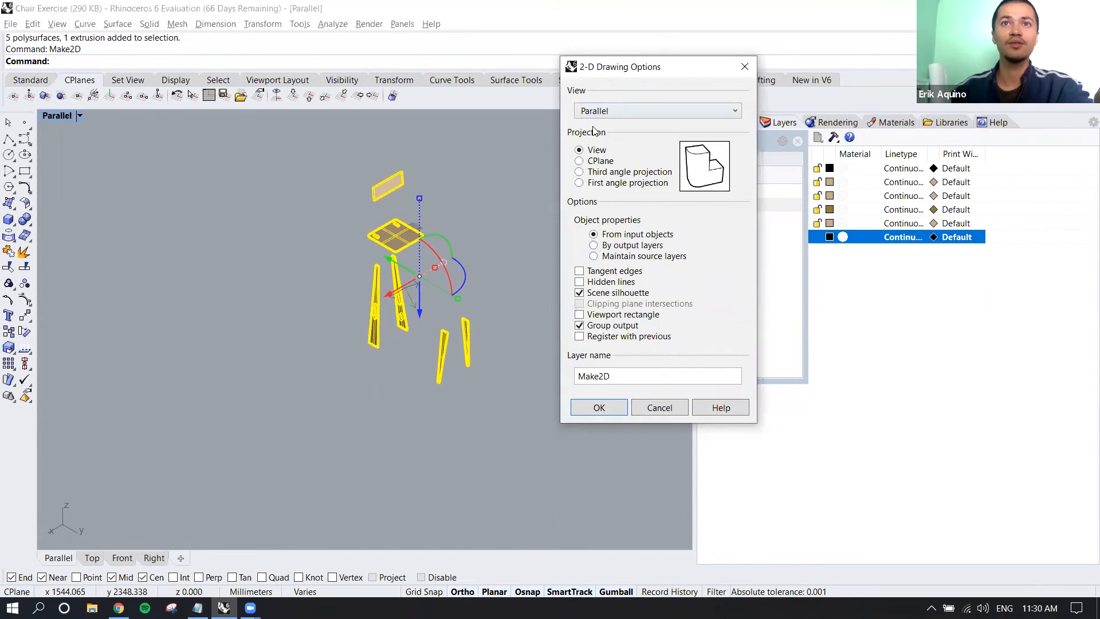
# Step: Try the CPlane, third angle and first angle projections and the scene silhouette toggle, restoring the View projection with the silhouette on
pyautogui.click(580, 161)
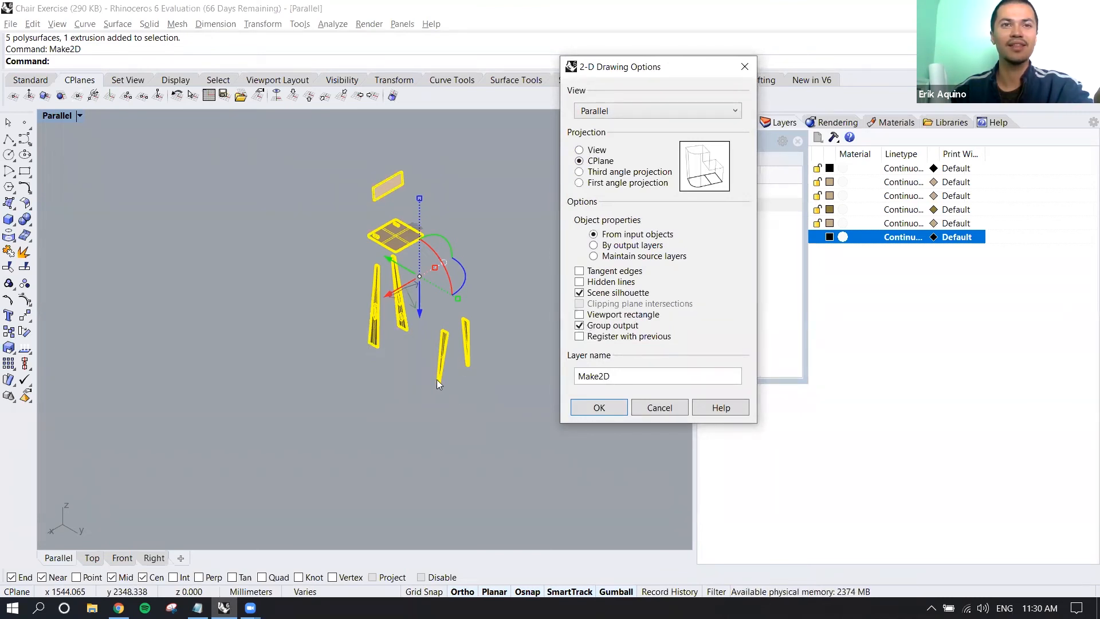
pyautogui.click(582, 172)
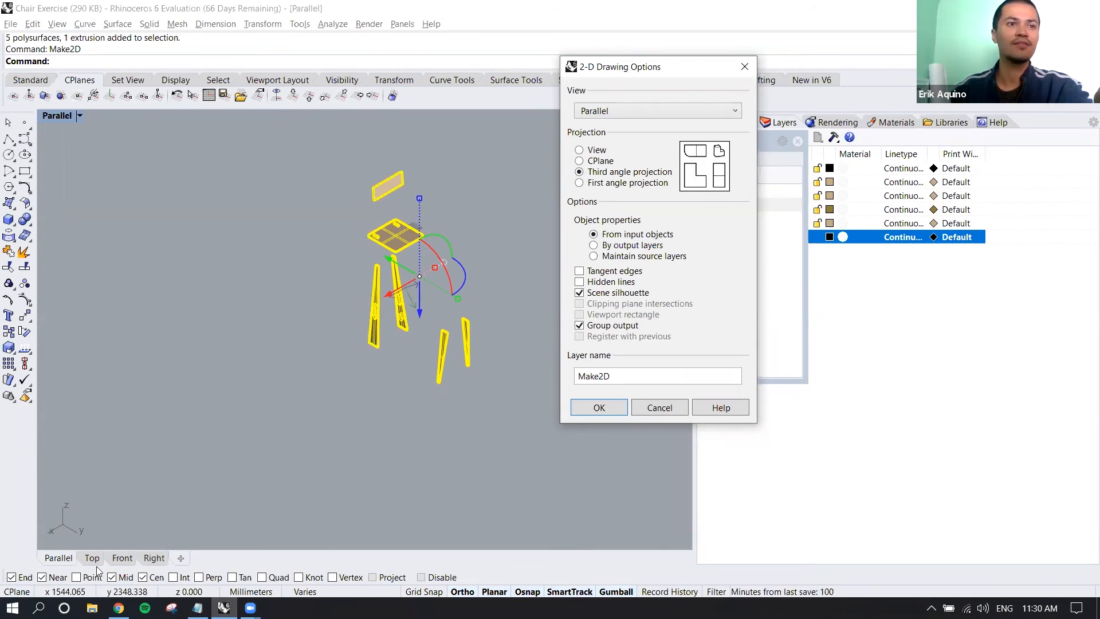
pyautogui.click(580, 182)
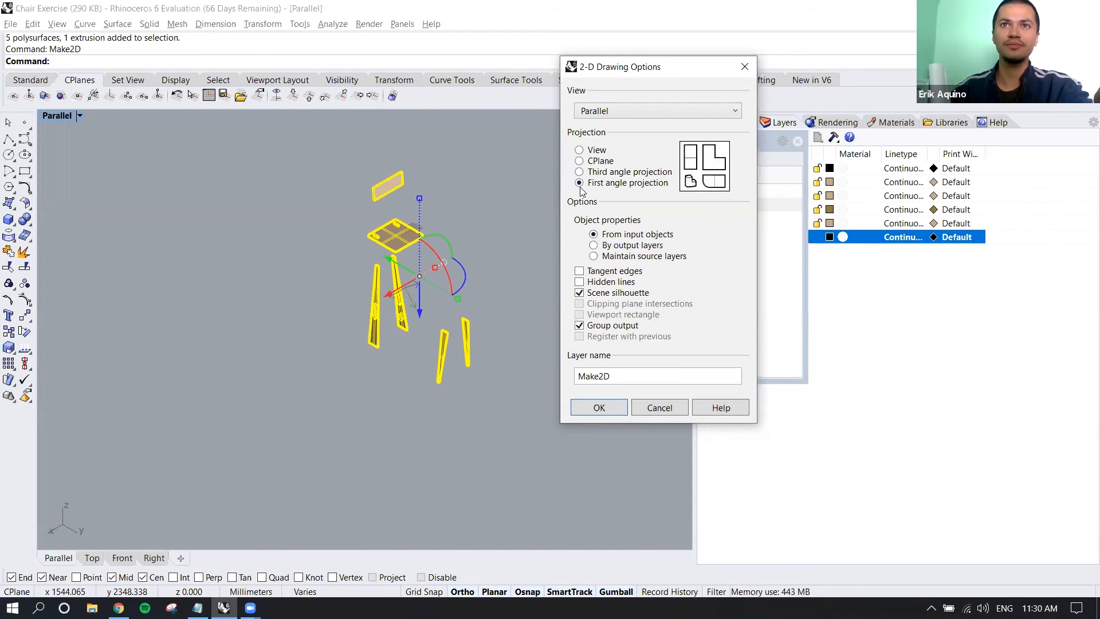
pyautogui.click(580, 151)
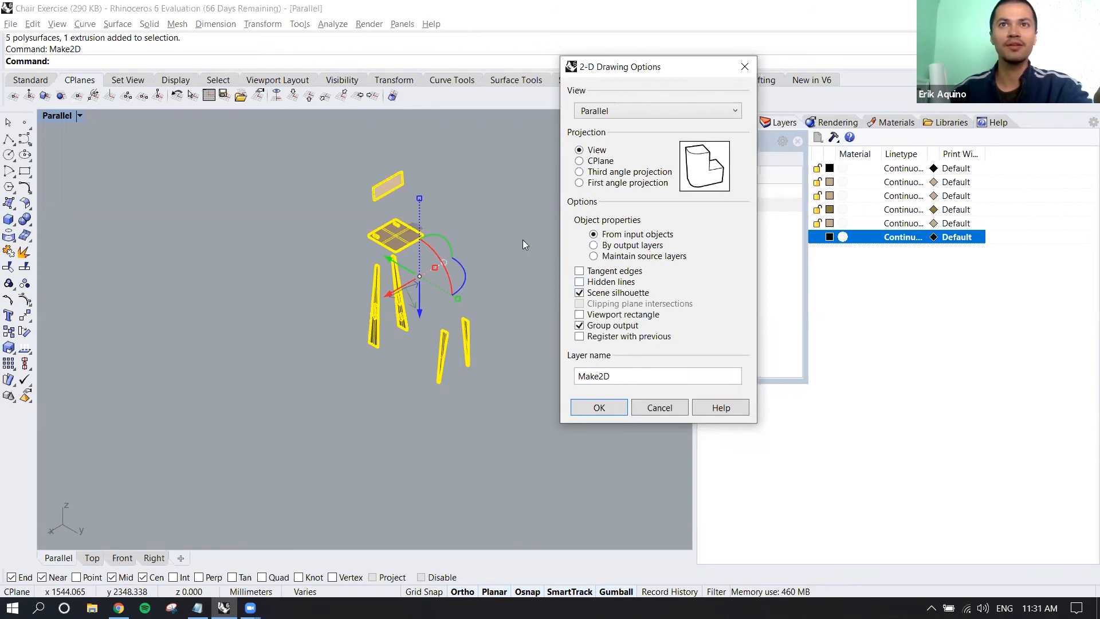
pyautogui.click(580, 293)
pyautogui.click(581, 295)
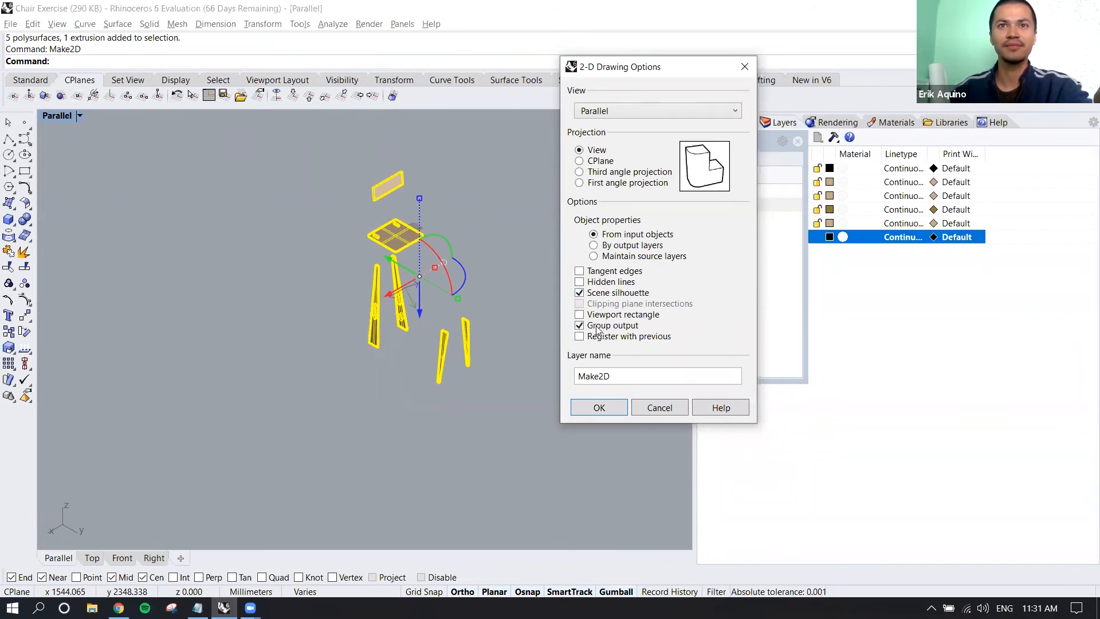
# Step: Generate the Make2D drawing of the exploded chair with the View projection and grouped output, and show it in the Top viewport
pyautogui.click(616, 407)
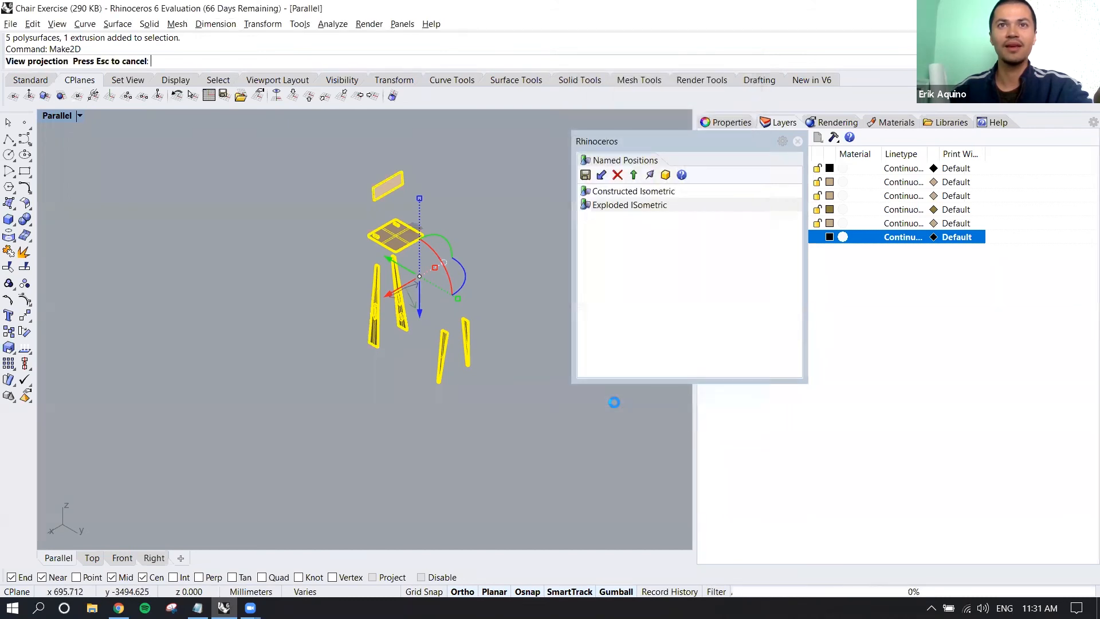
pyautogui.click(797, 141)
pyautogui.click(756, 253)
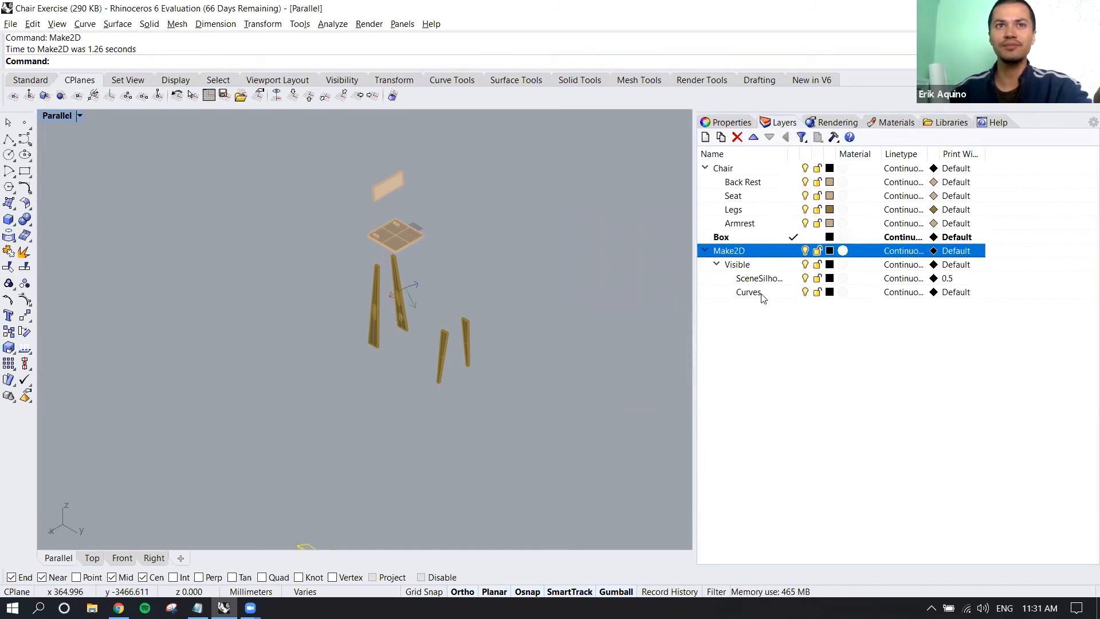
pyautogui.click(92, 558)
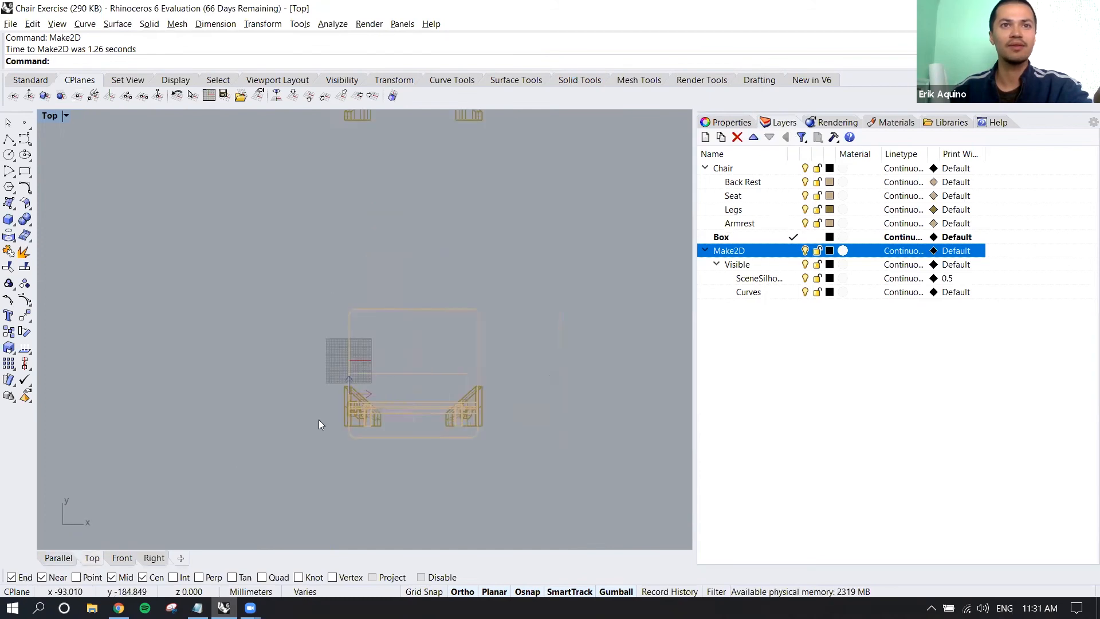
pyautogui.moveTo(579, 246); pyautogui.dragTo(573, 321, button='right')
pyautogui.scroll(-4, 573, 321)
pyautogui.click(570, 283)
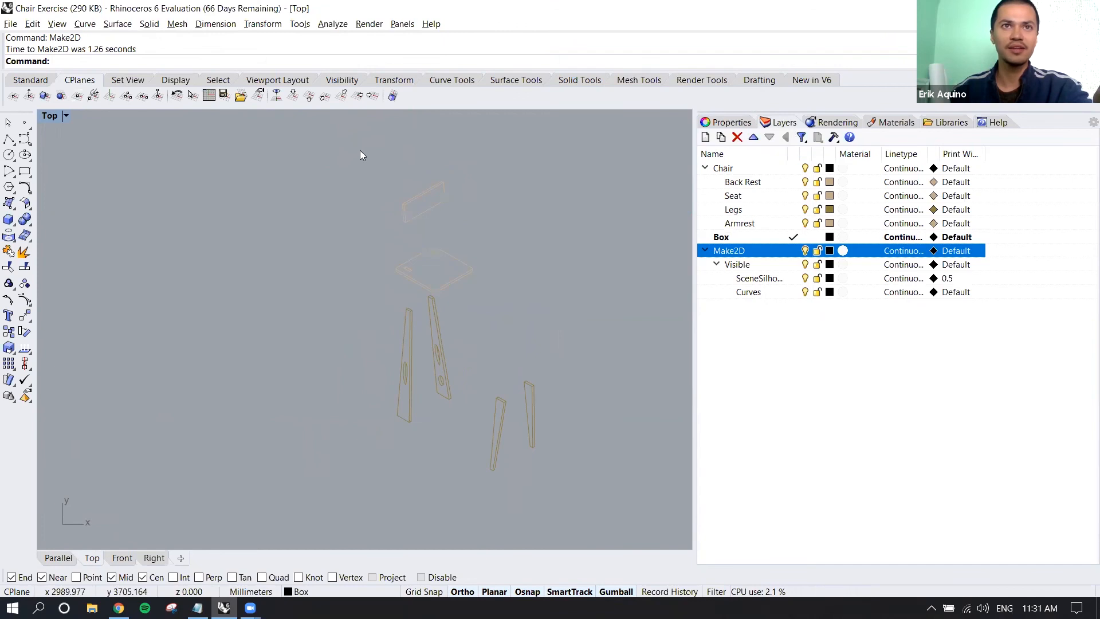
# Step: Examine the grouping of the Make2D drawing by selecting the whole drawing and a single curve of the back rest
pyautogui.moveTo(360, 150); pyautogui.dragTo(594, 488)
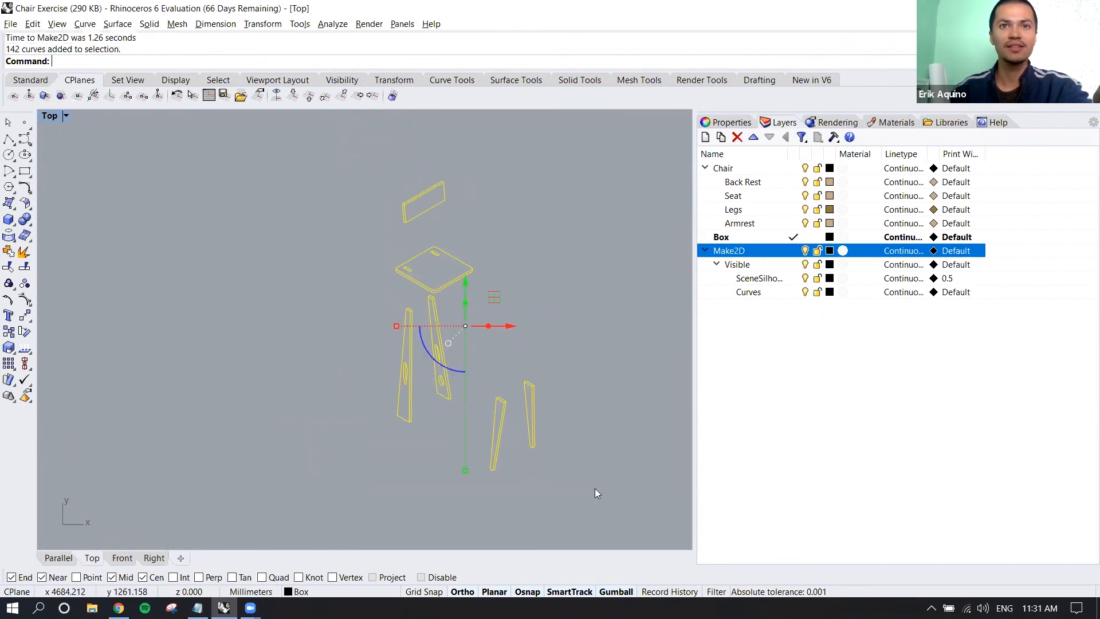
pyautogui.press('Escape')
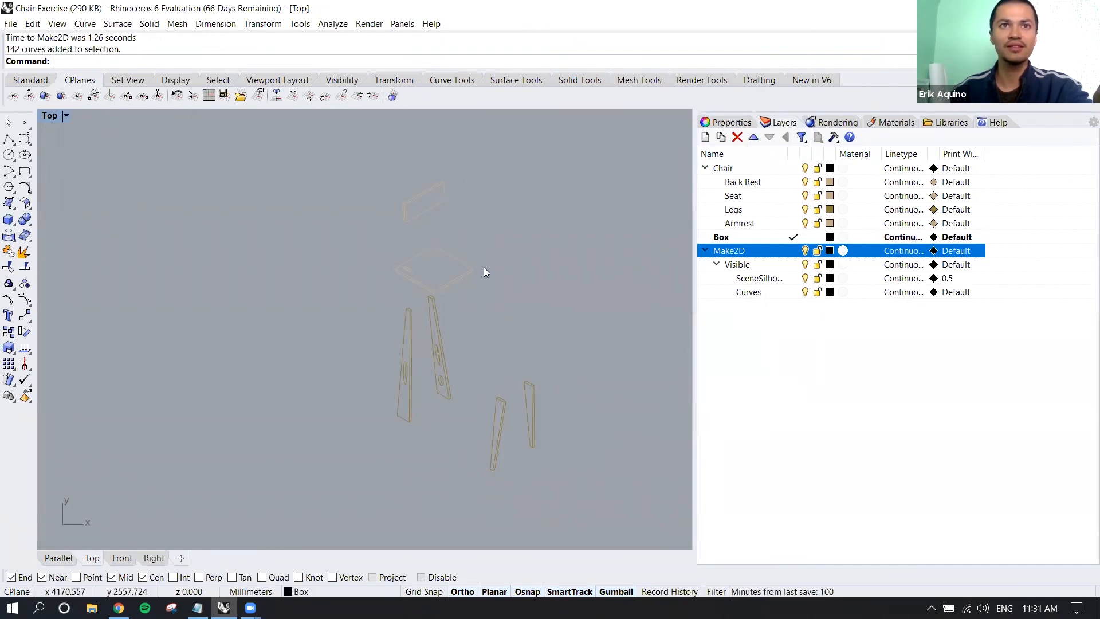
pyautogui.click(426, 206)
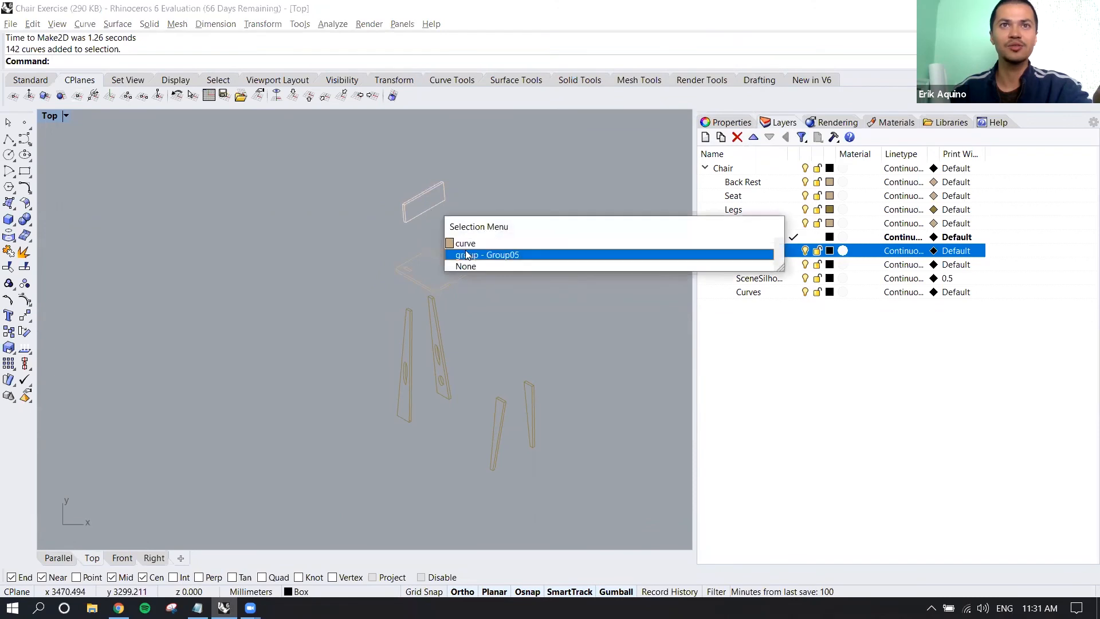
pyautogui.click(465, 243)
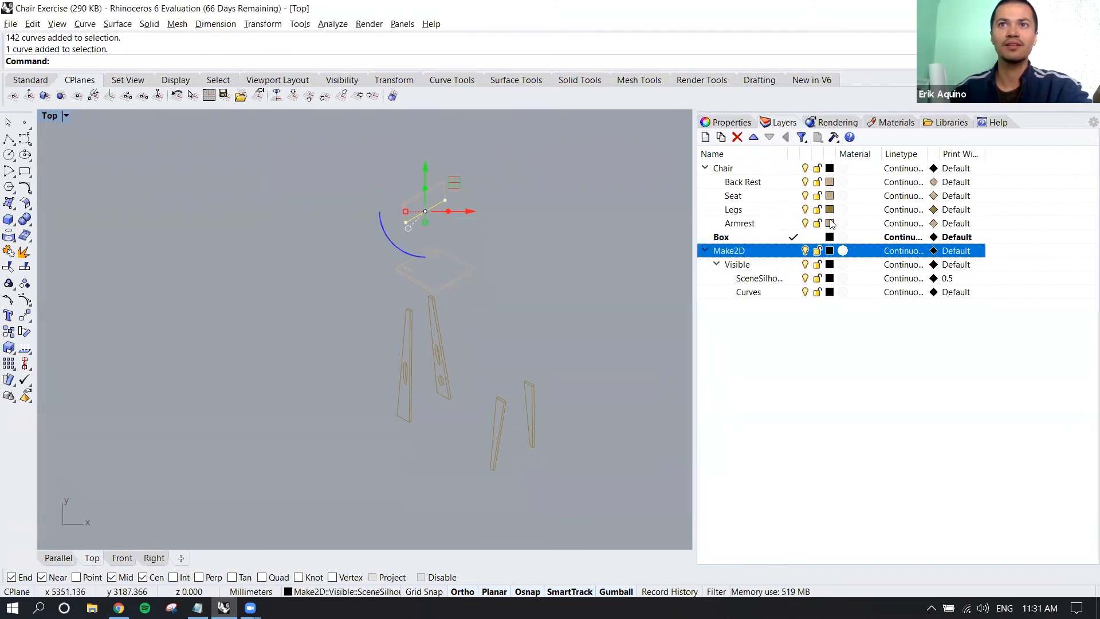
pyautogui.click(616, 242)
# Step: Export the whole Make2D chair drawing as an Adobe Illustrator file, replacing the existing Exploded Axonometric file
pyautogui.moveTo(349, 166); pyautogui.dragTo(595, 502)
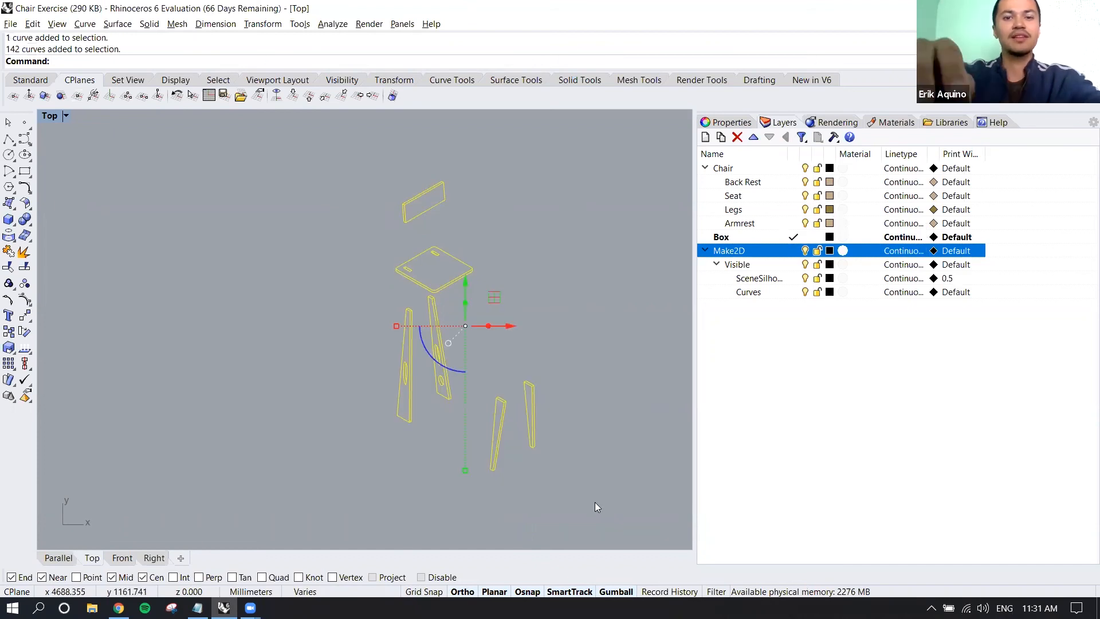
pyautogui.write('Export')
pyautogui.press('Return')
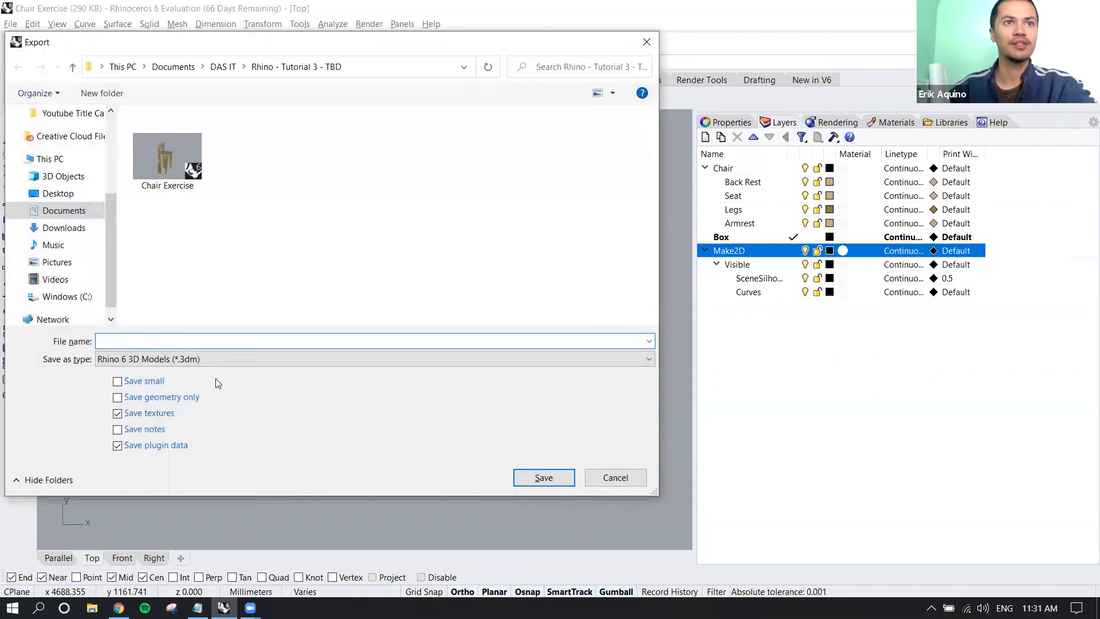
pyautogui.click(208, 361)
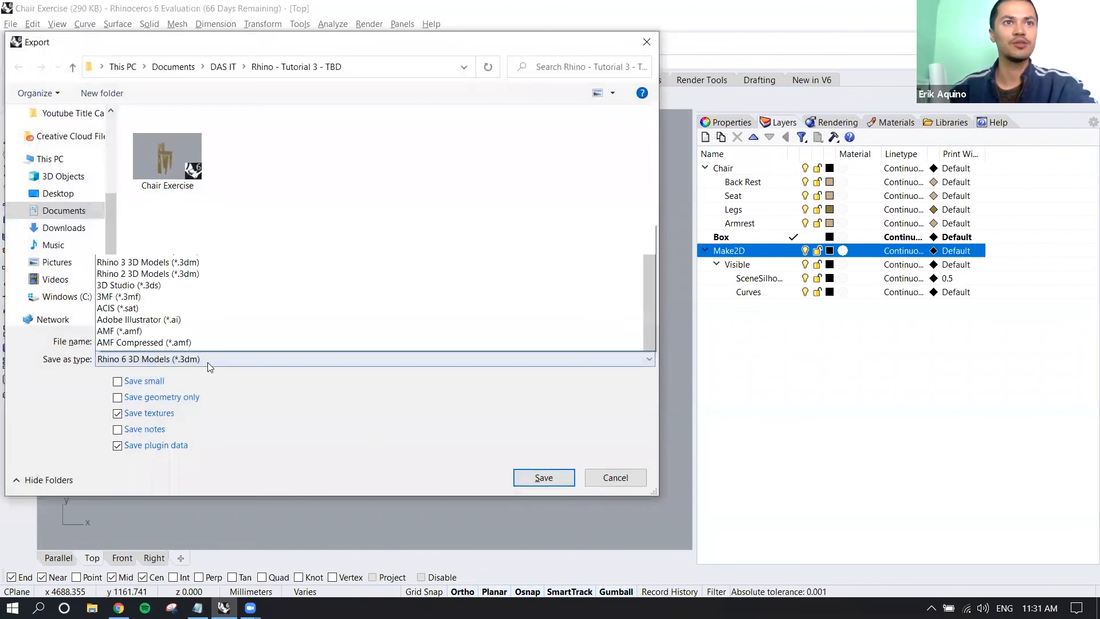
pyautogui.click(179, 106)
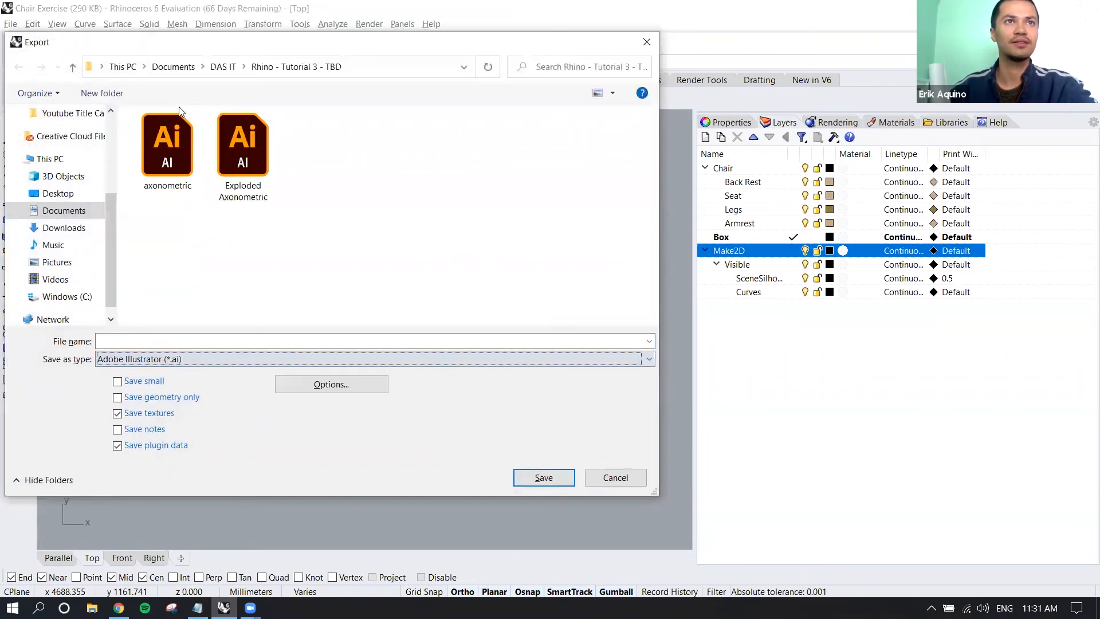
pyautogui.click(245, 148)
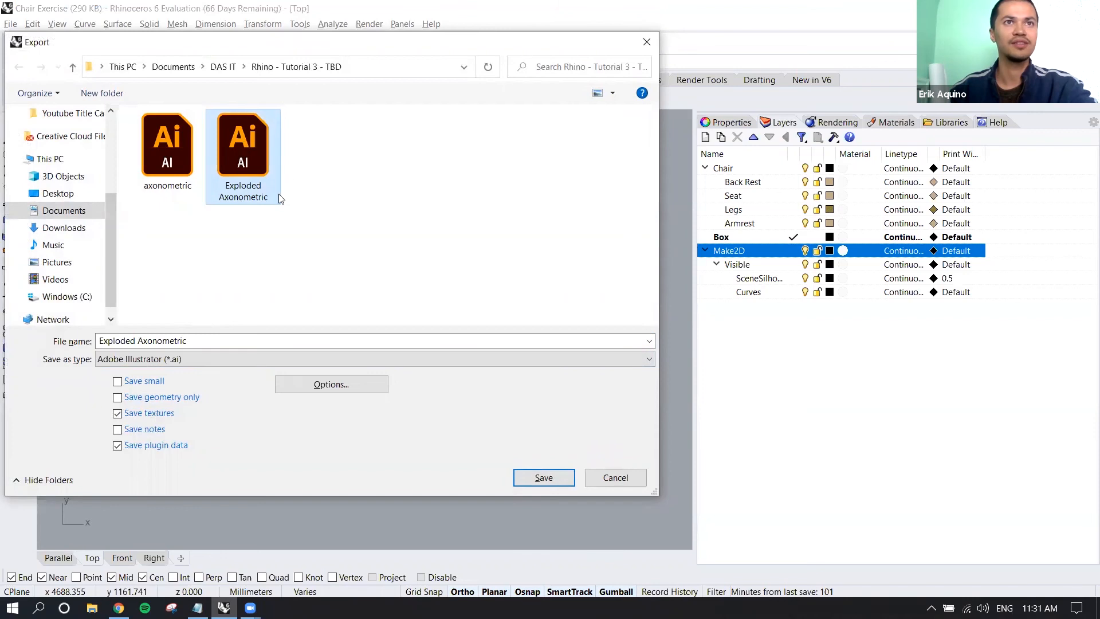
pyautogui.click(545, 478)
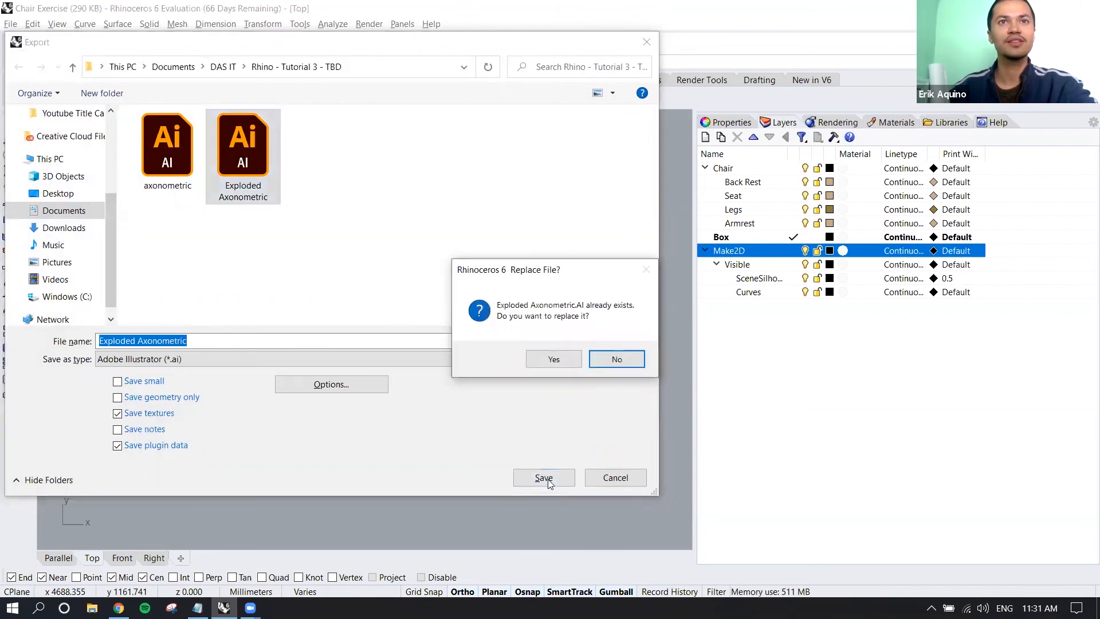
pyautogui.click(554, 359)
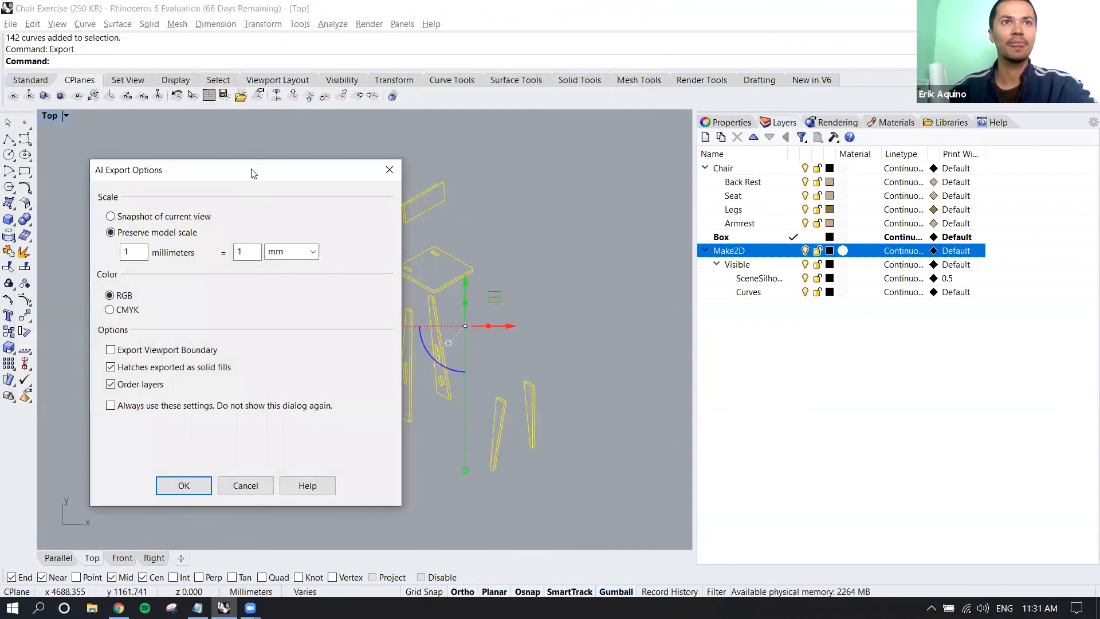
# Step: Preserve the model scale in the AI export at 100 millimeters = 1 mm and finish the export
pyautogui.moveTo(254, 174); pyautogui.dragTo(691, 126)
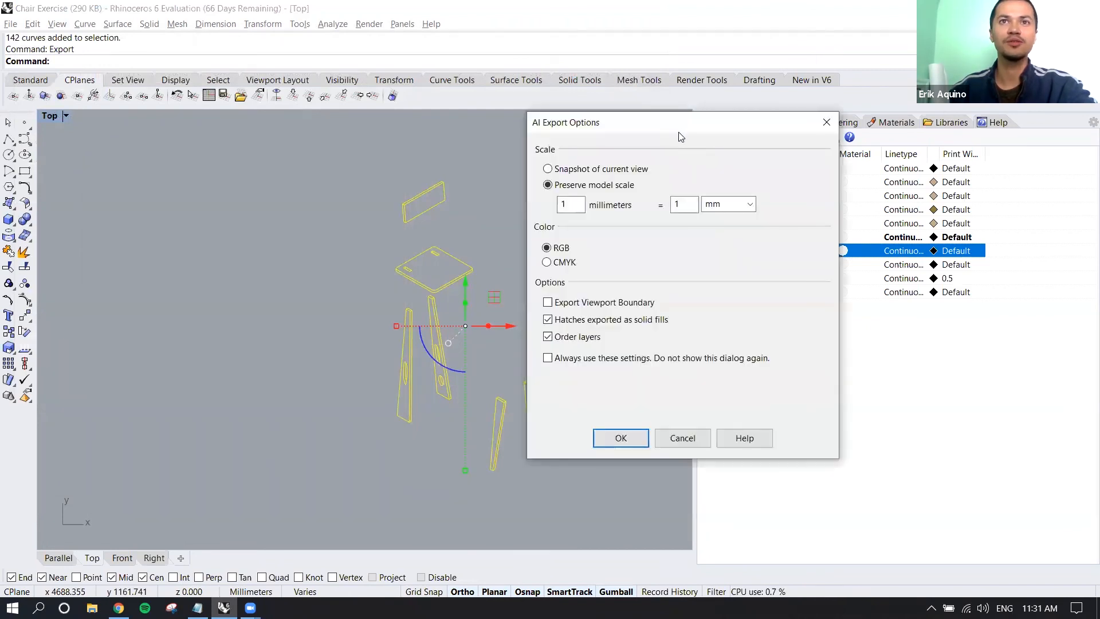
pyautogui.click(576, 169)
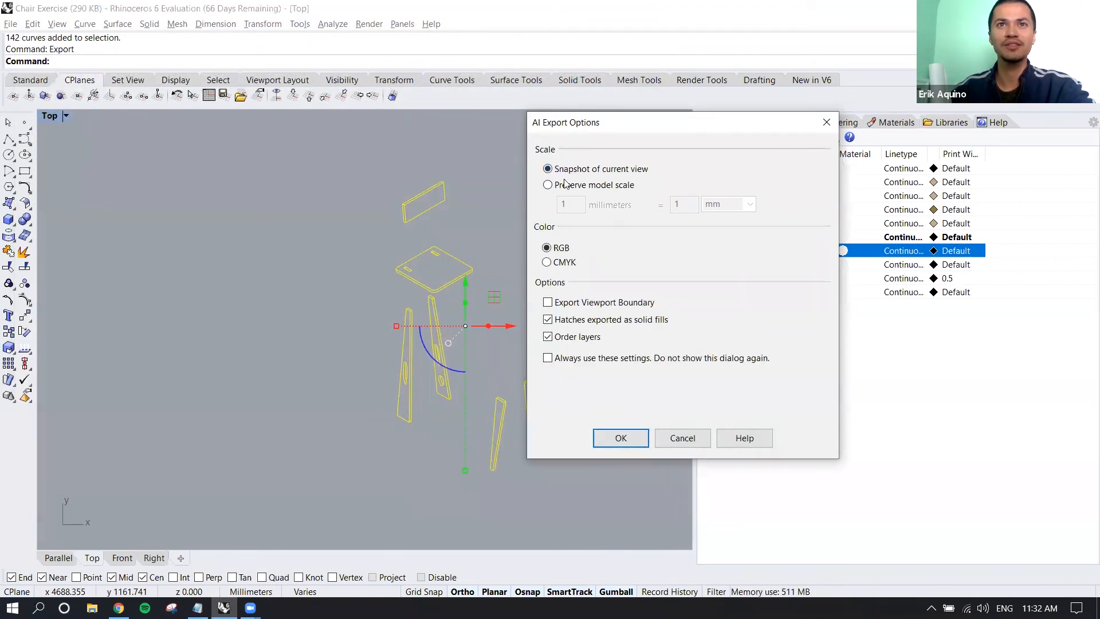
pyautogui.click(558, 184)
pyautogui.click(561, 171)
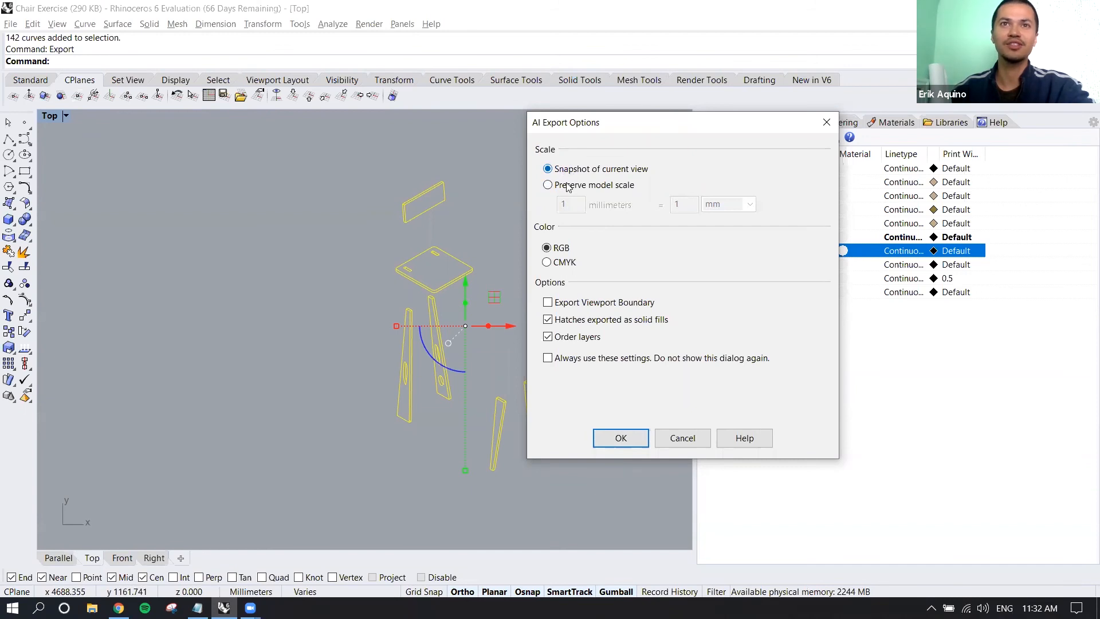
pyautogui.click(567, 186)
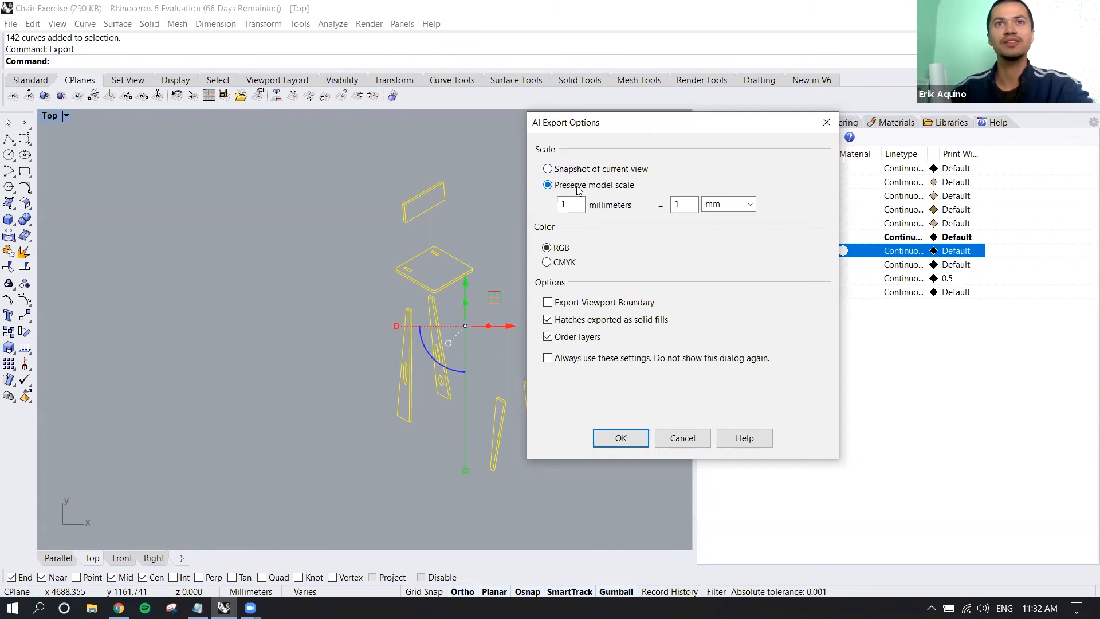
pyautogui.click(564, 205)
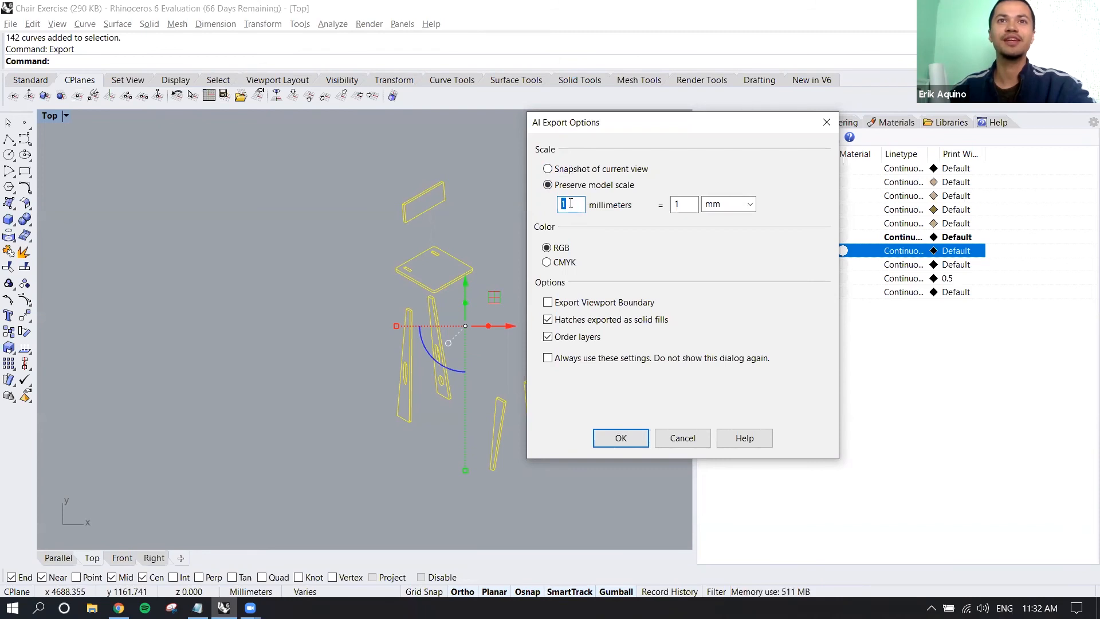
pyautogui.write('00')
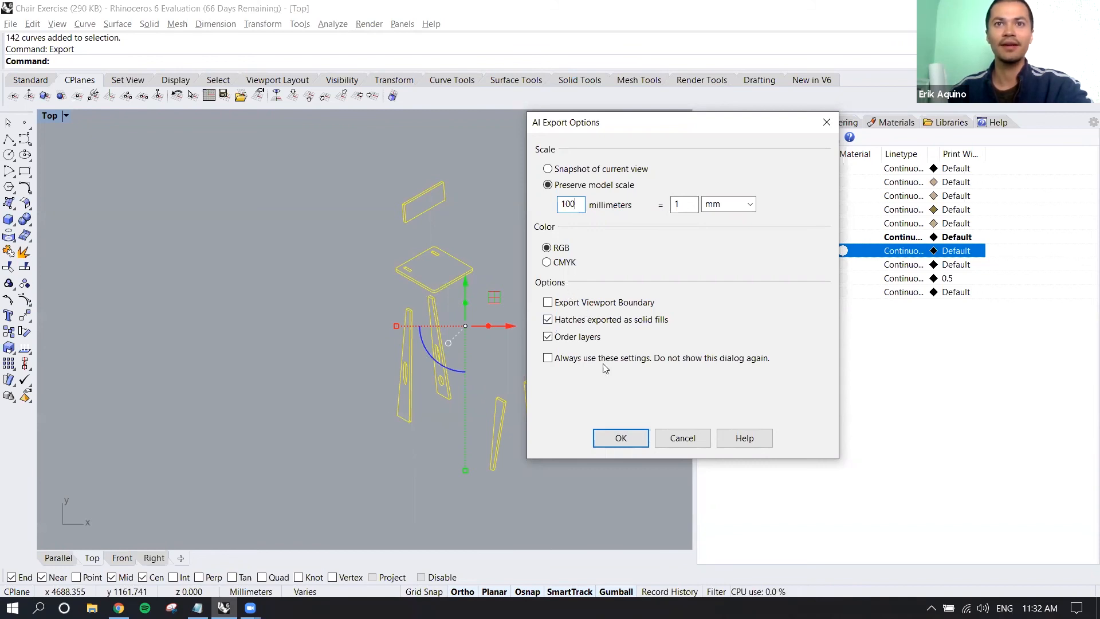
pyautogui.click(622, 438)
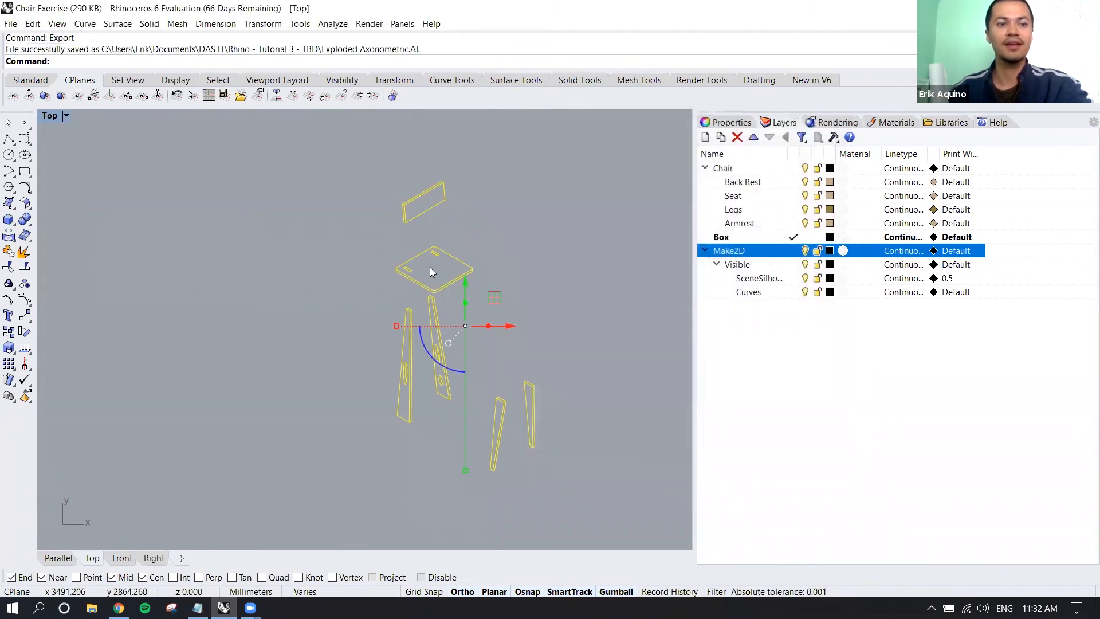
# Step: Search the computer for Illustrator and launch Adobe Illustrator 2020
pyautogui.press('super')
pyautogui.write('illustrator')
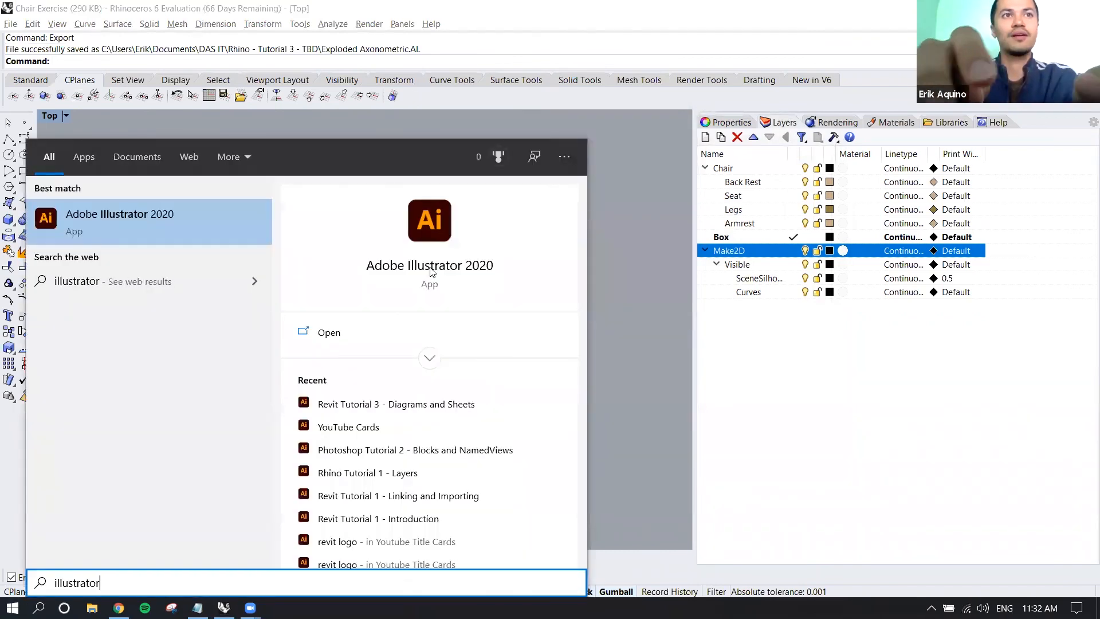
pyautogui.press('Return')
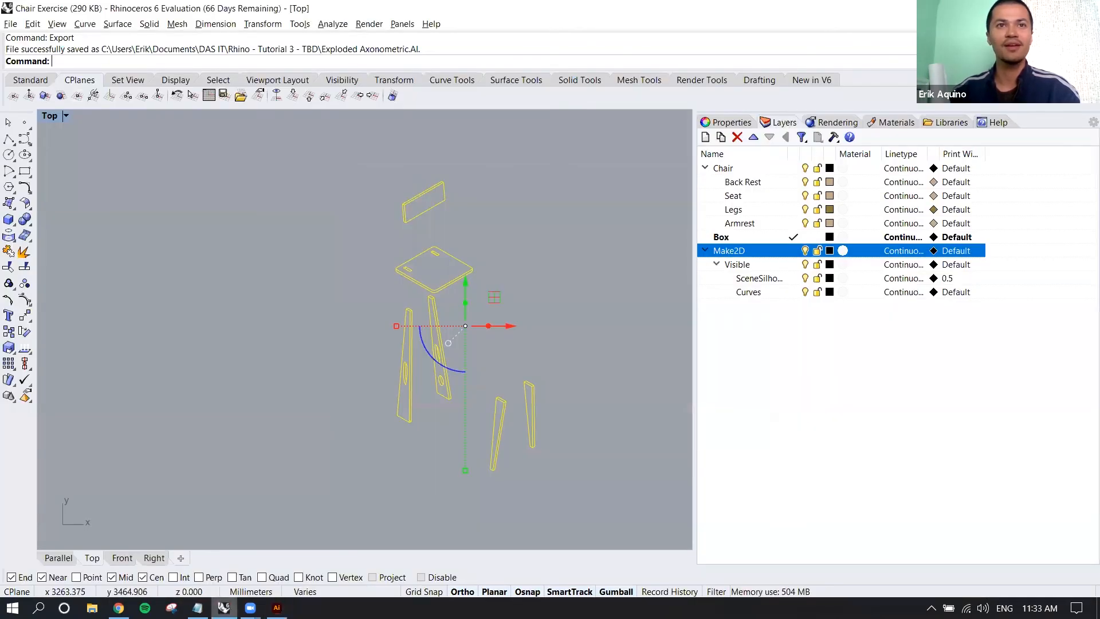
# Step: Switch back to Rhino, clear the selection, and review the list of named construction planes before closing it
pyautogui.click(225, 607)
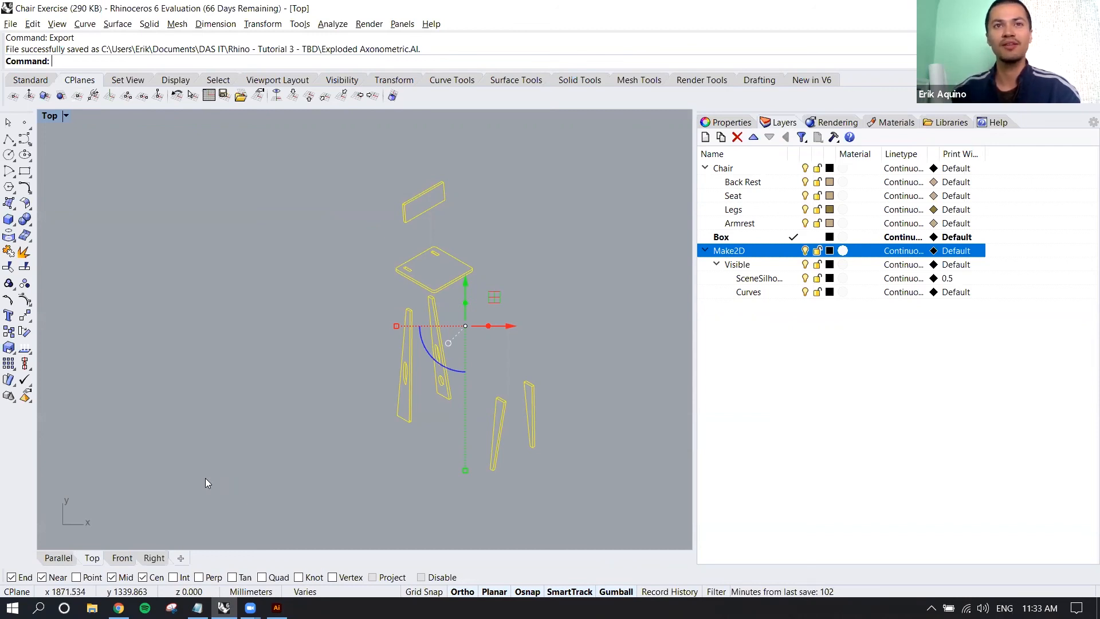
pyautogui.click(211, 459)
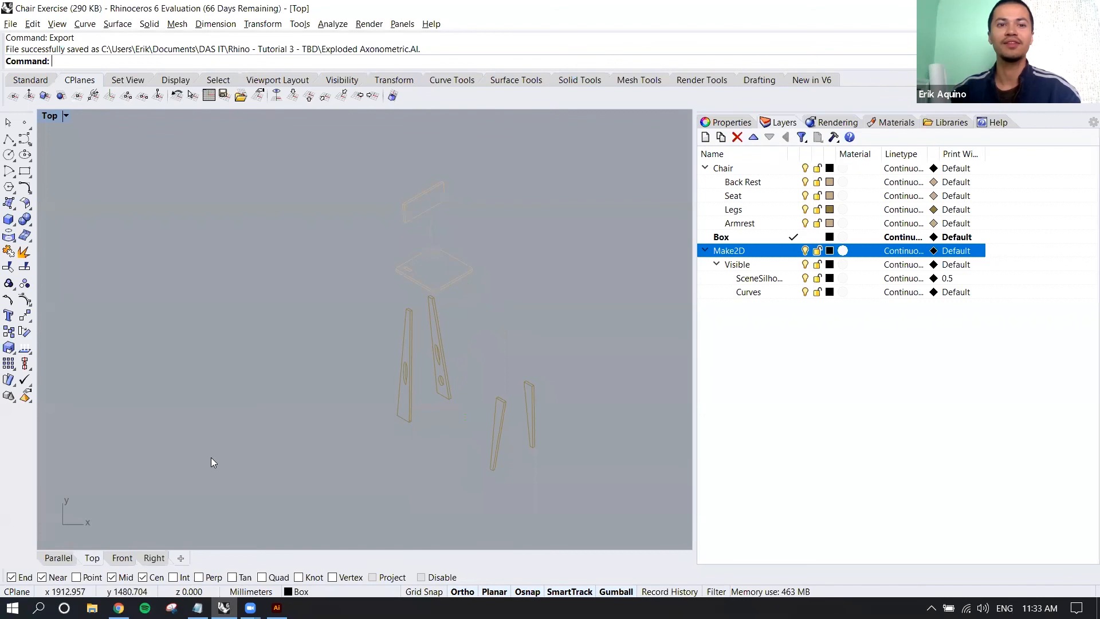
pyautogui.write('NamedCPlane')
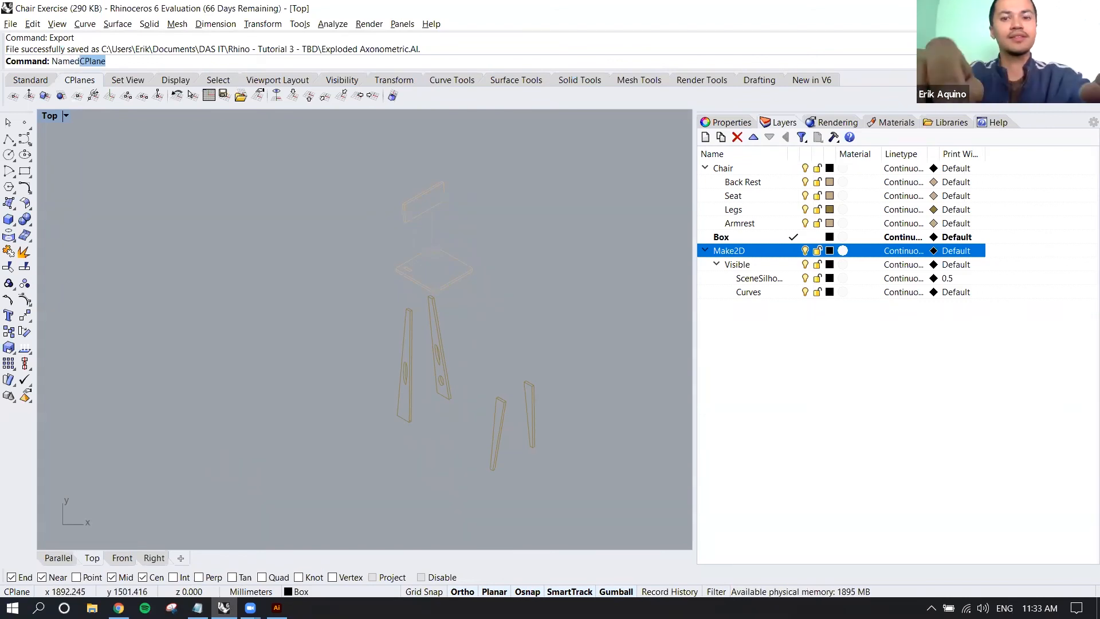
pyautogui.press('Return')
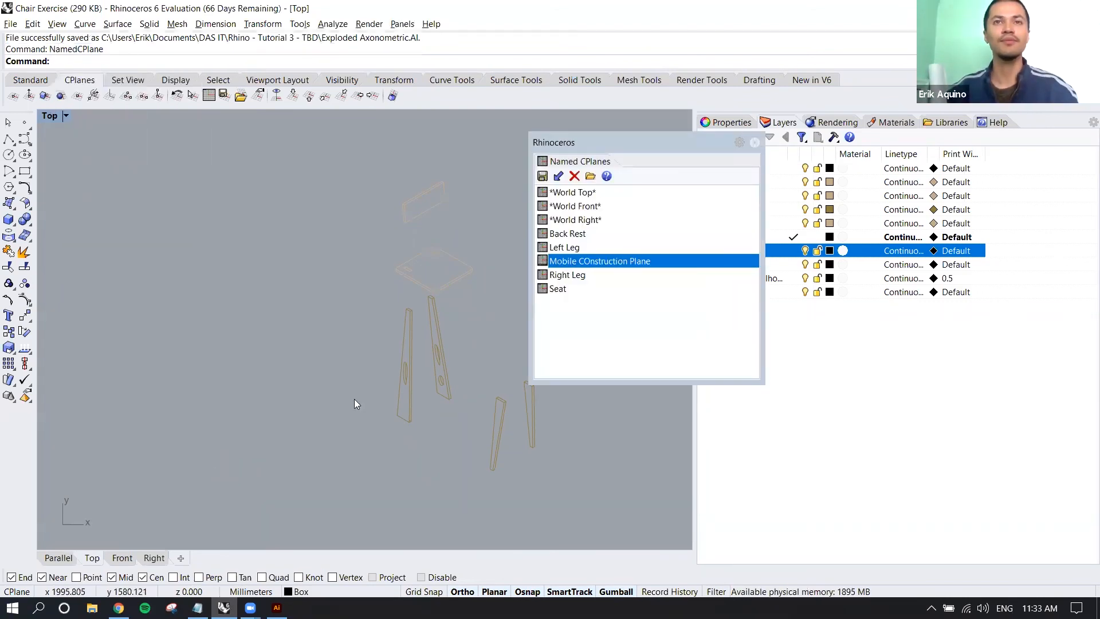
pyautogui.moveTo(605, 144); pyautogui.dragTo(671, 123)
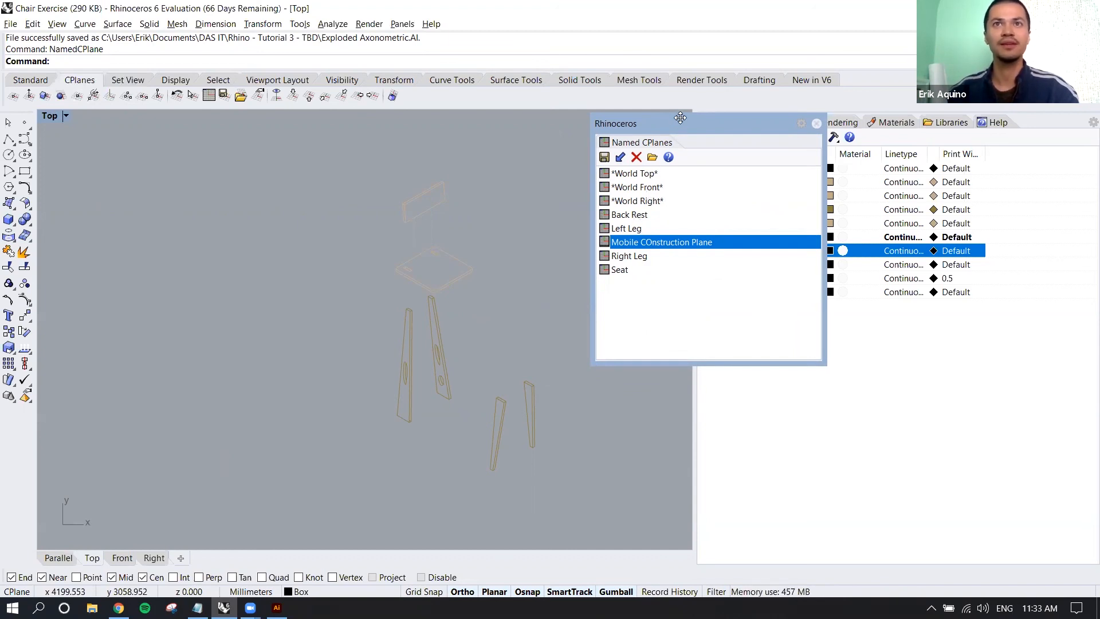
pyautogui.moveTo(679, 118); pyautogui.dragTo(614, 114)
pyautogui.click(749, 118)
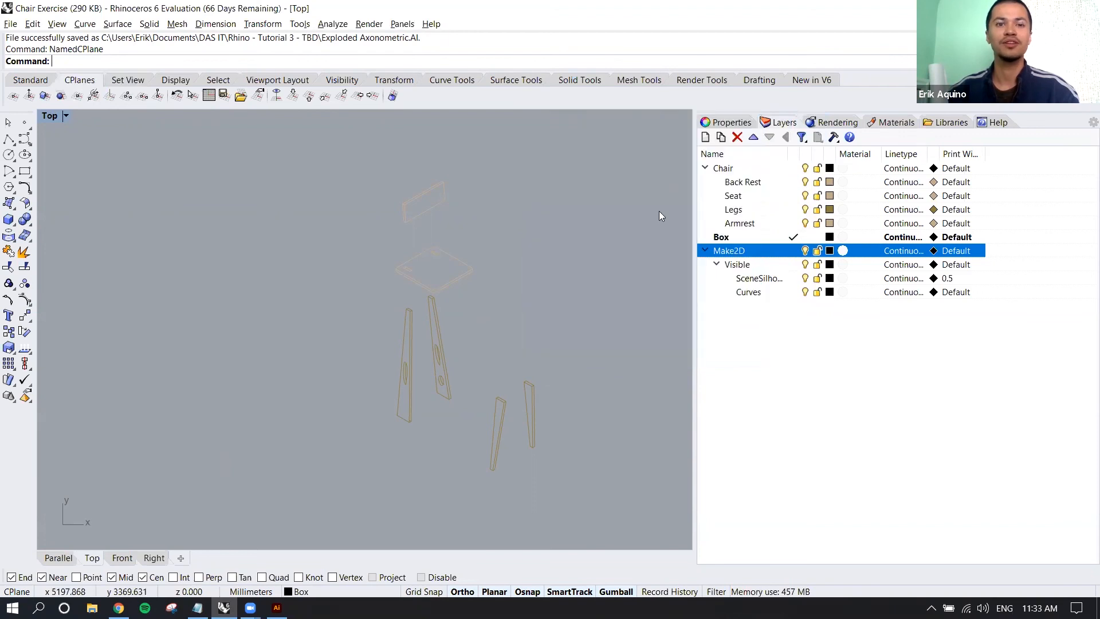
# Step: Open the list of named positions and restore the chair to Constructed Isometric
pyautogui.write('NamedPosition')
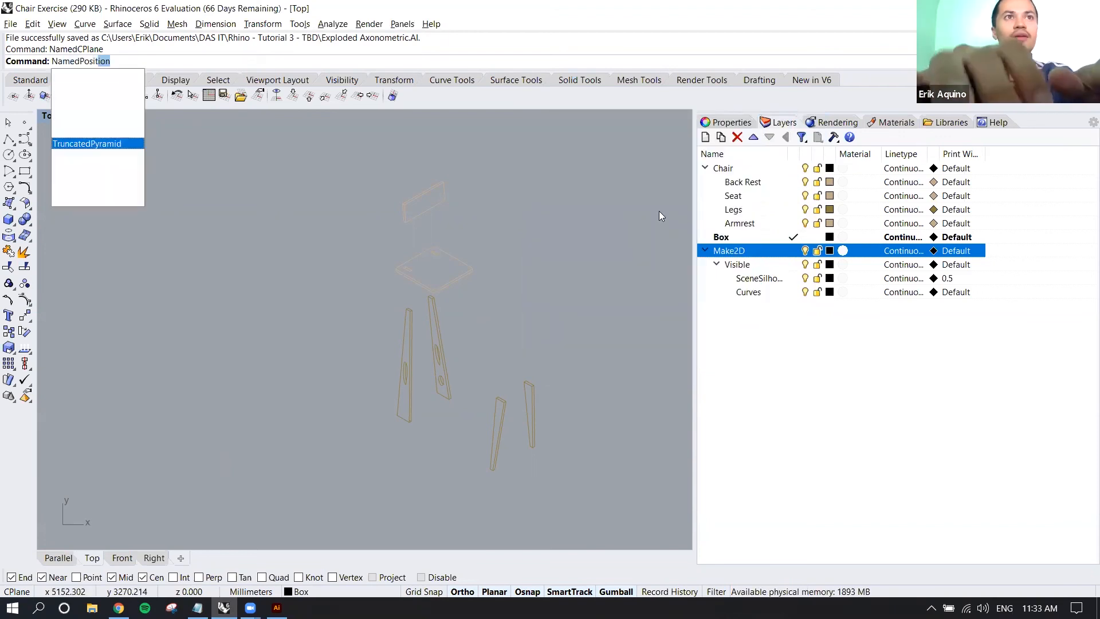
pyautogui.press('Return')
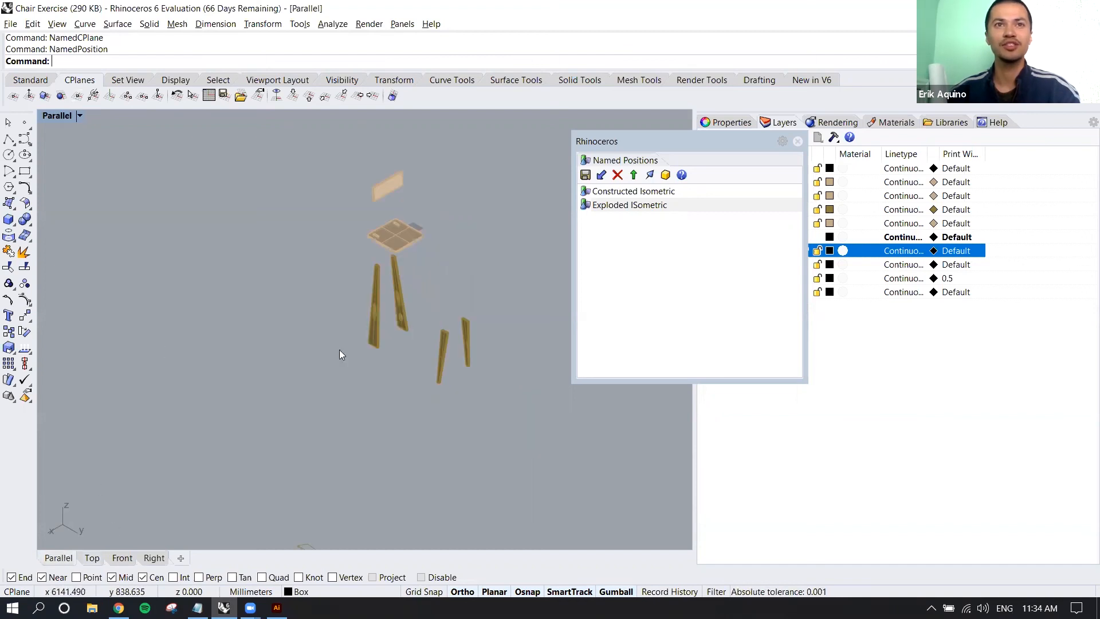
pyautogui.doubleClick(641, 193)
pyautogui.moveTo(431, 311); pyautogui.dragTo(436, 277, button='right')
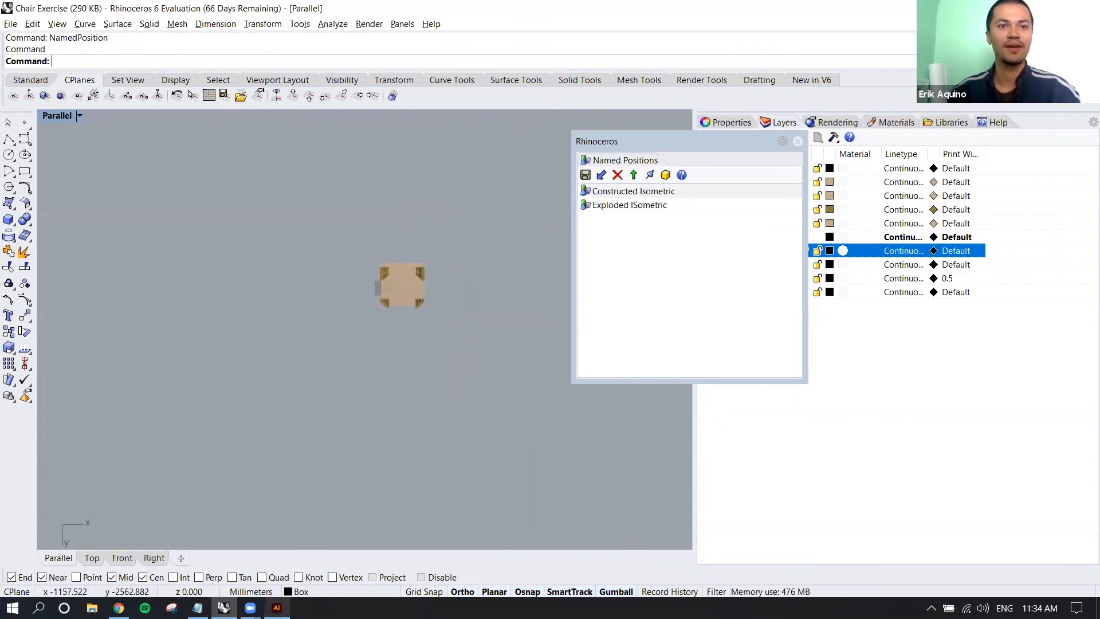
# Step: Switch to Adobe Illustrator and open the Exploded Axonometric AI file from the DAS IT folder Rhino - Tutorial 3 - TBD
pyautogui.click(277, 608)
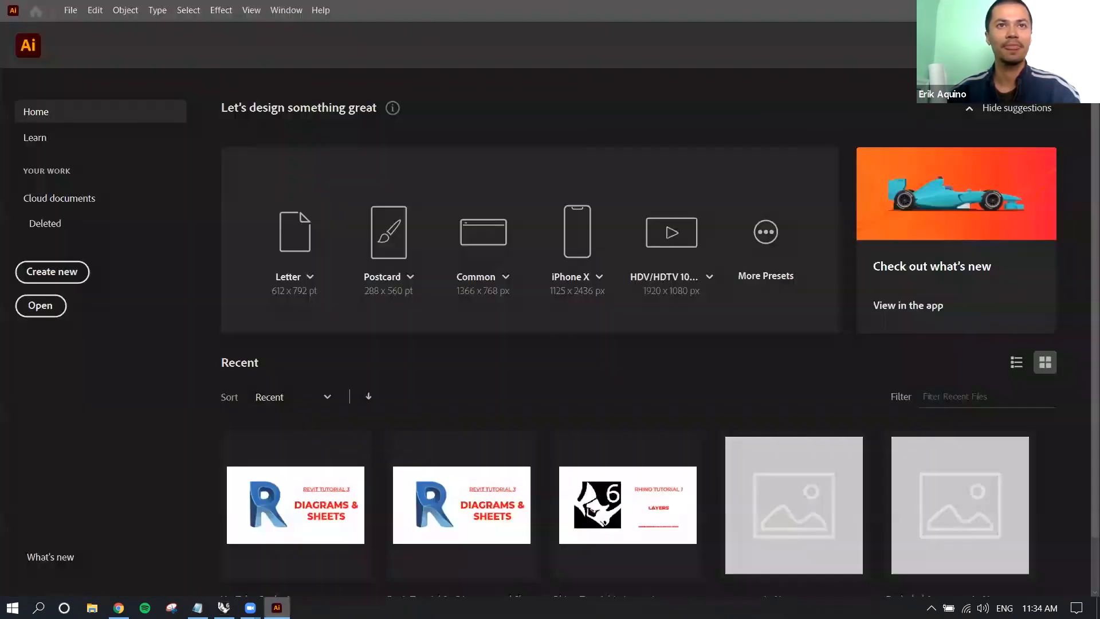
pyautogui.click(76, 10)
pyautogui.click(91, 55)
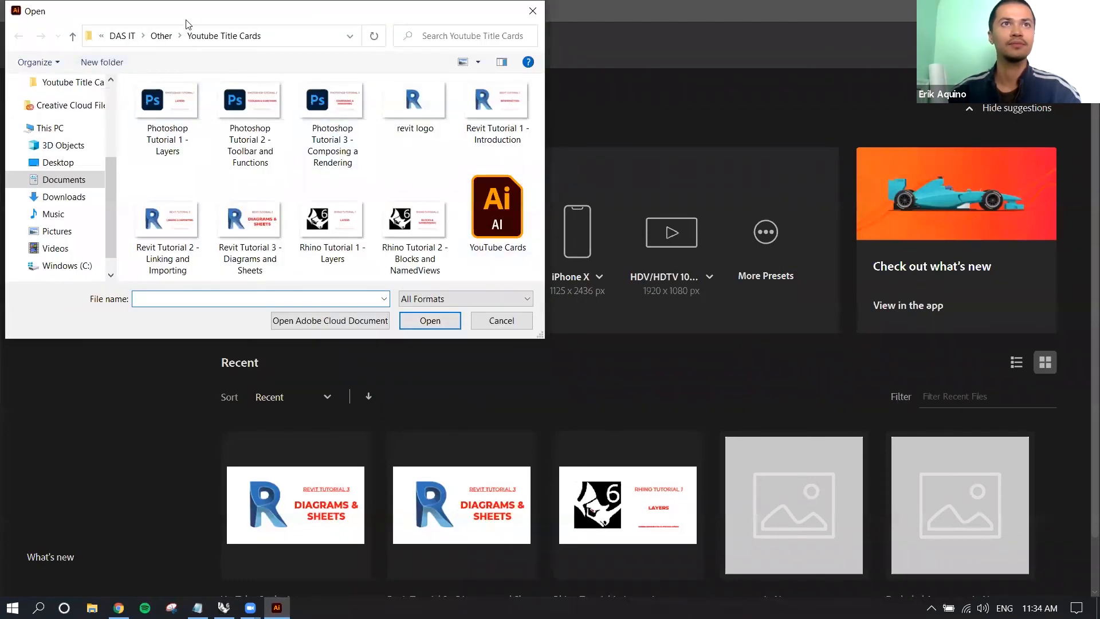
pyautogui.click(161, 36)
pyautogui.click(125, 36)
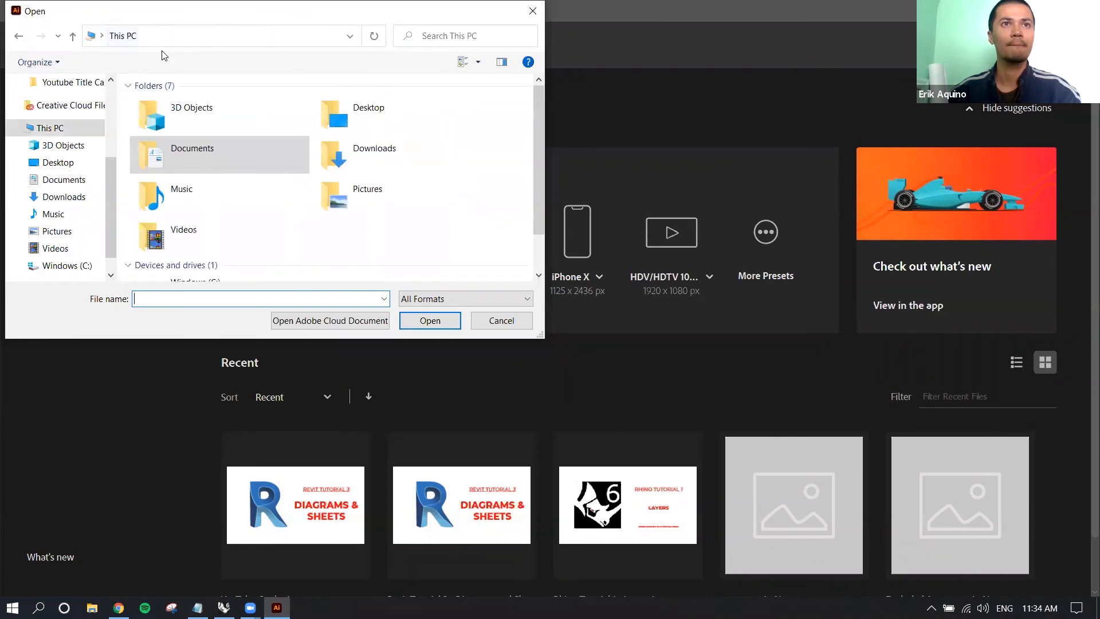
pyautogui.doubleClick(221, 151)
pyautogui.doubleClick(171, 143)
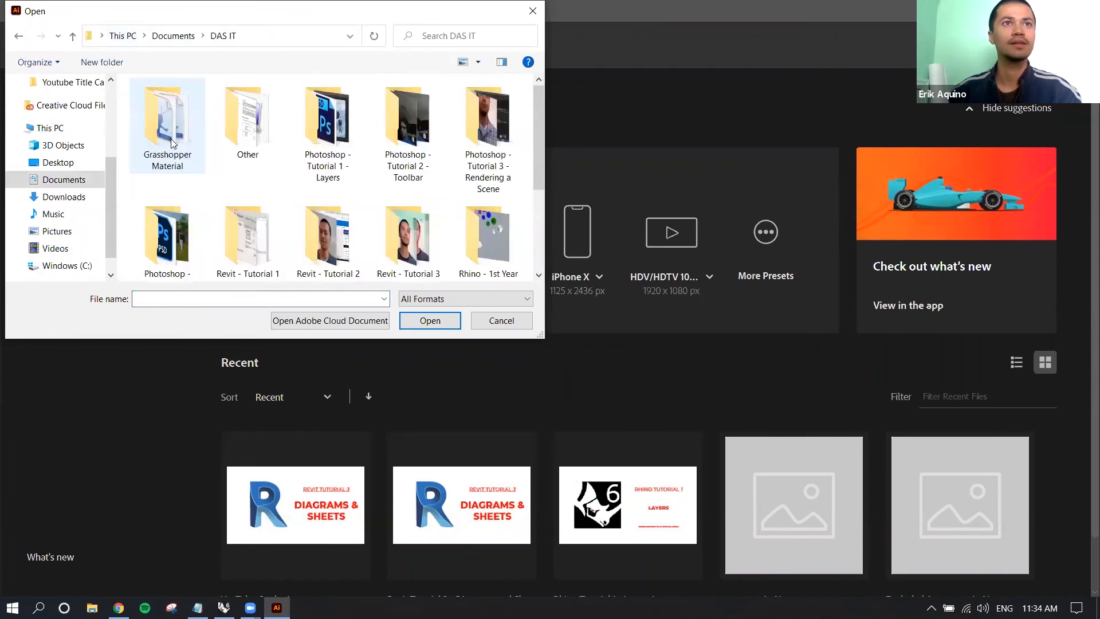
pyautogui.scroll(-2, 307, 192)
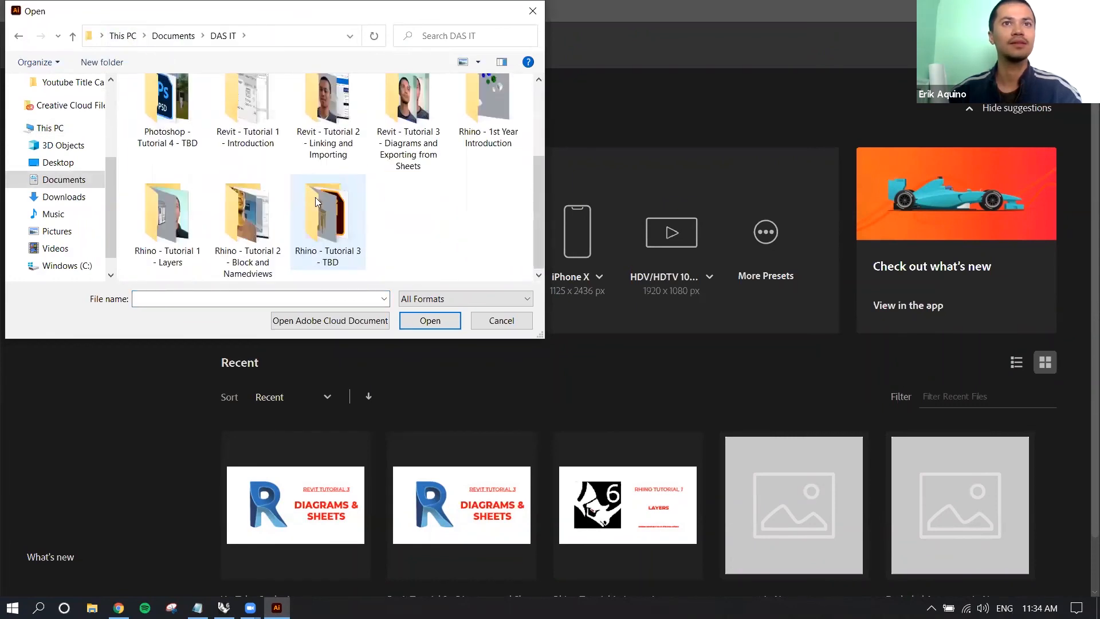
pyautogui.doubleClick(315, 201)
pyautogui.click(495, 129)
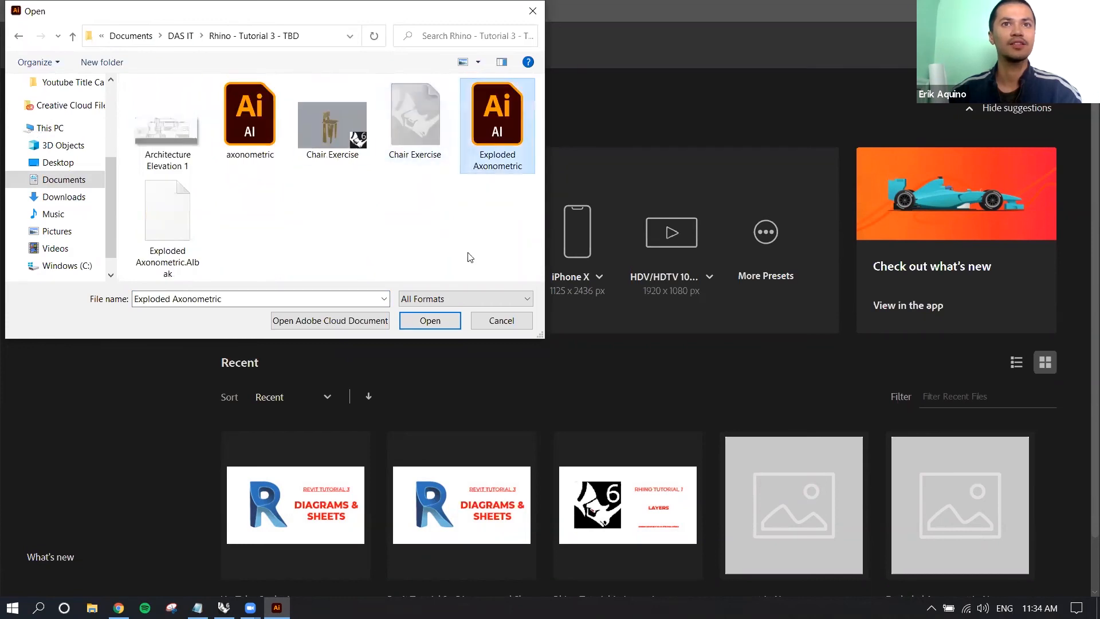
pyautogui.click(431, 321)
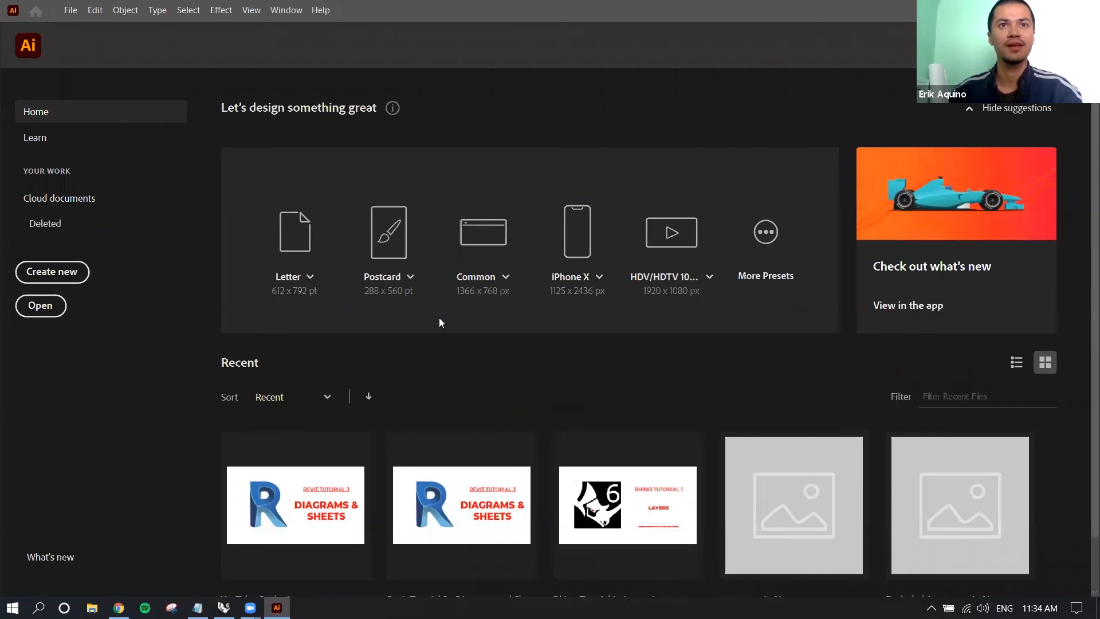
# Step: Select the whole chair drawing and show its two Make2D layers collapsed in a wider layer list
pyautogui.scroll(-5, 471, 338)
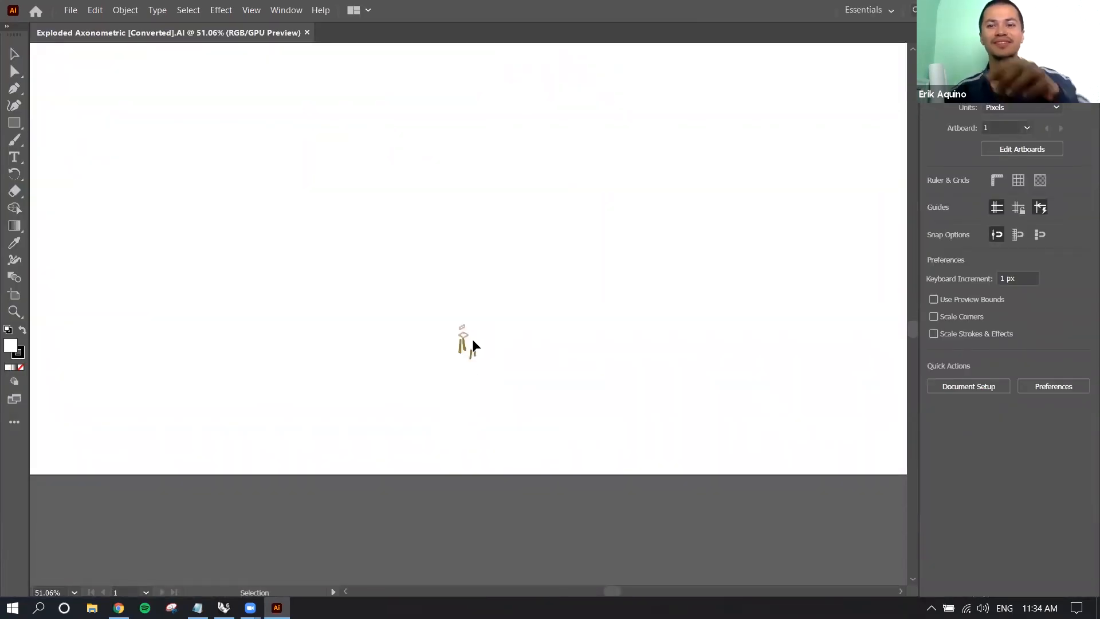
pyautogui.keyDown('alt'); pyautogui.scroll(4, 472, 339); pyautogui.keyUp('alt')
pyautogui.moveTo(391, 320); pyautogui.dragTo(539, 479)
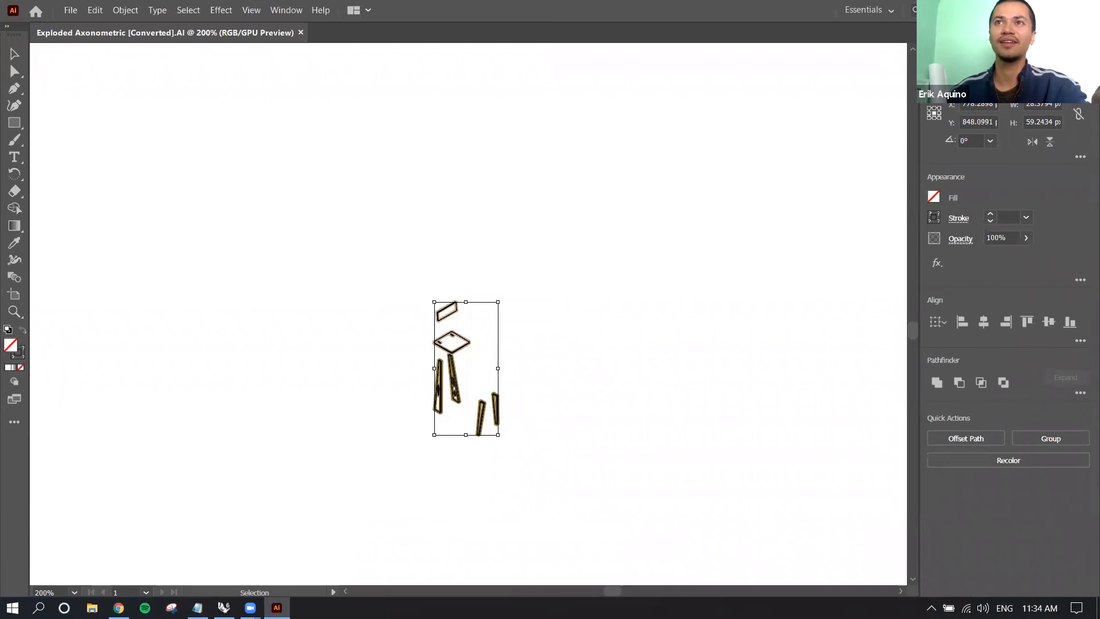
pyautogui.click(983, 35)
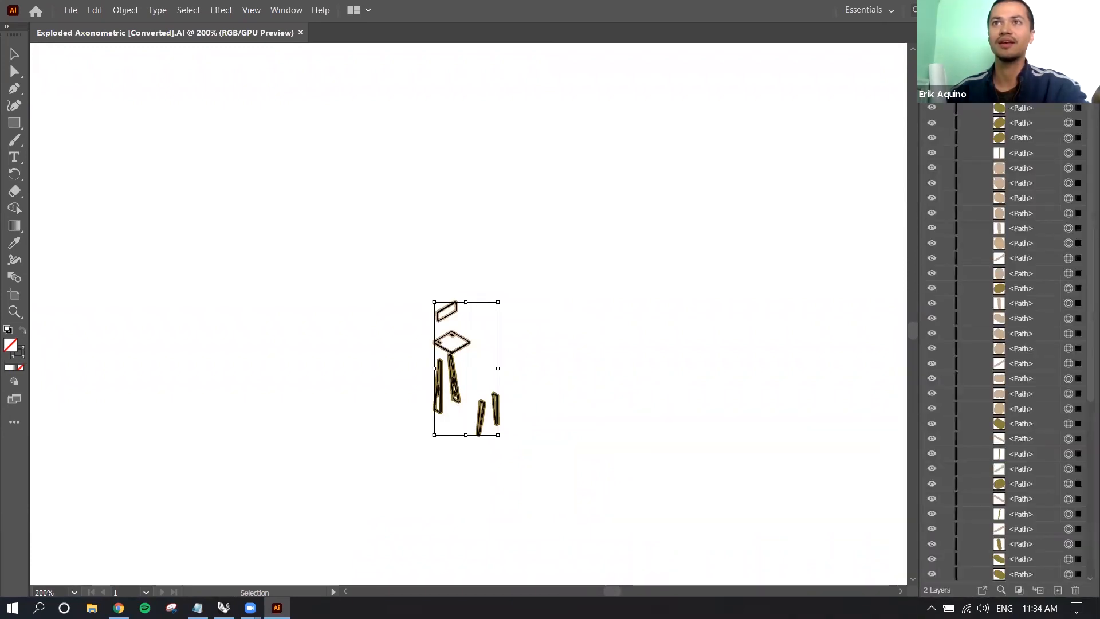
pyautogui.click(964, 49)
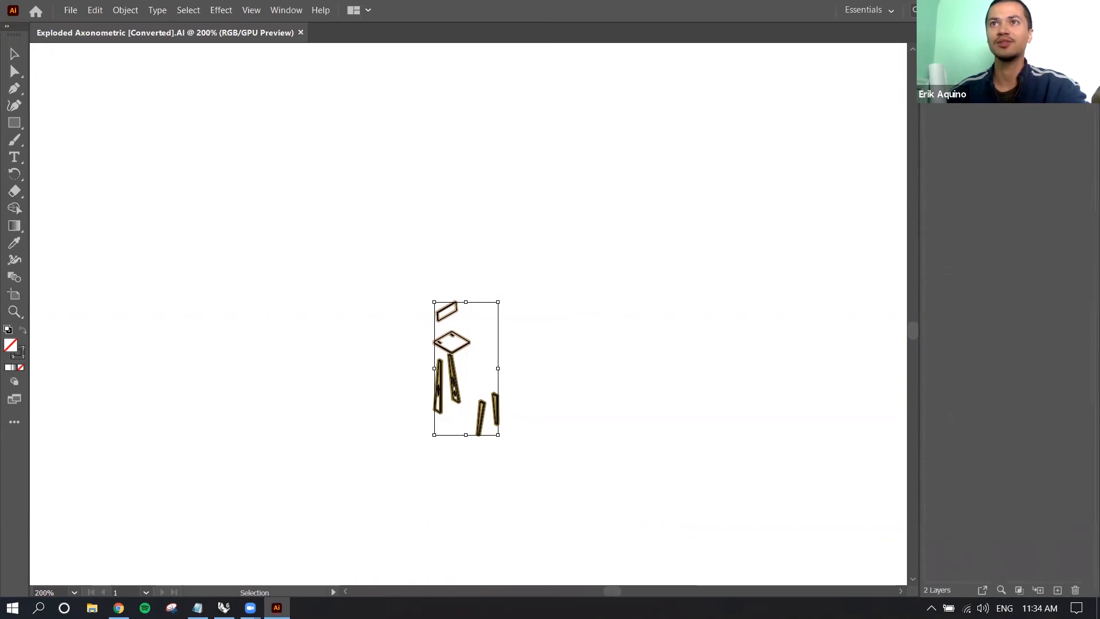
pyautogui.moveTo(919, 61); pyautogui.dragTo(814, 64)
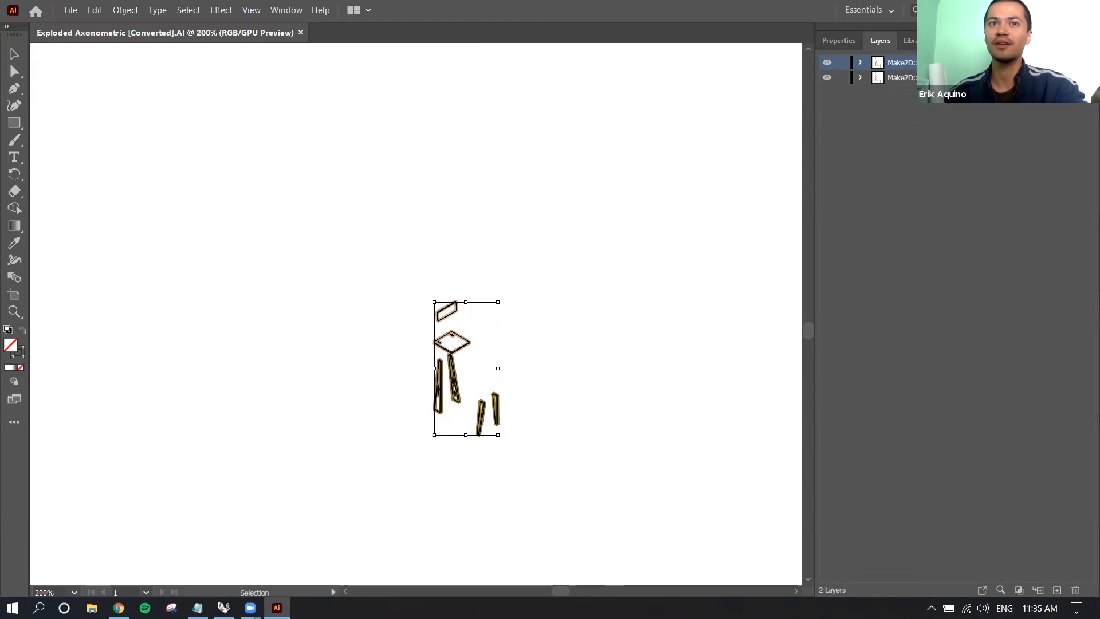
# Step: Scale the whole exploded chair drawing up proportionally to about 137 px wide and 286 px high, then deselect it
pyautogui.click(703, 176)
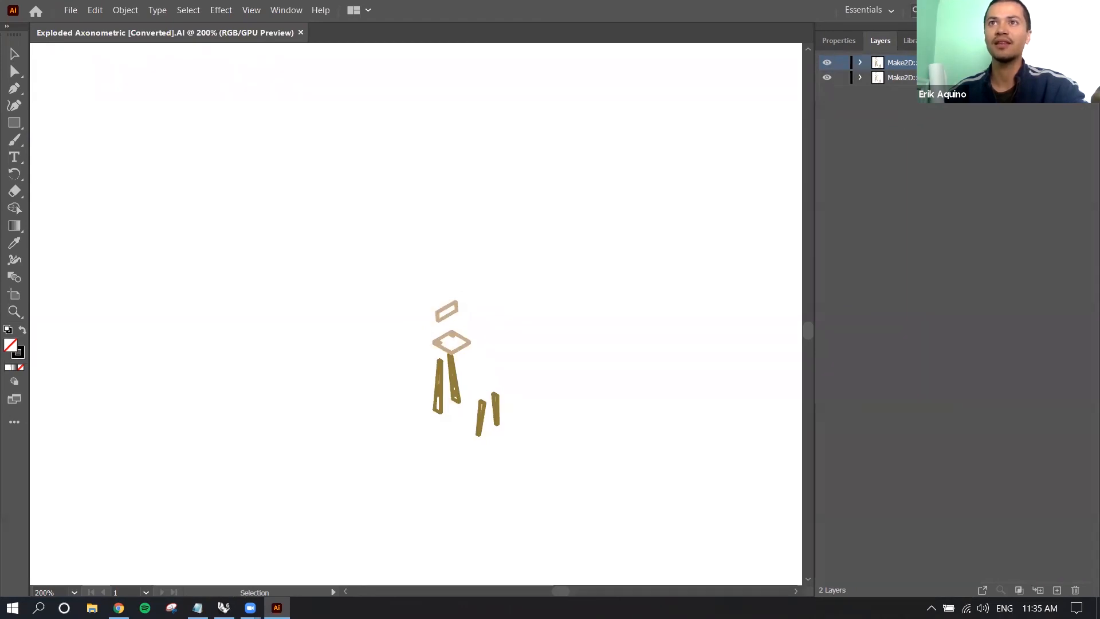
pyautogui.hotkey('ctrl', 't')
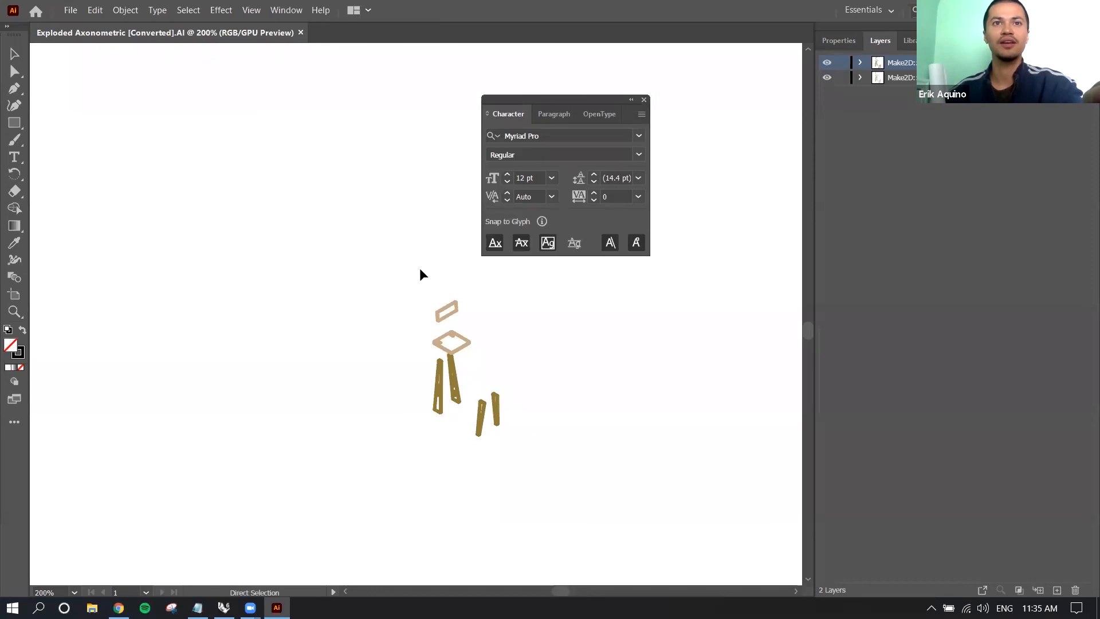
pyautogui.click(645, 99)
pyautogui.moveTo(368, 269); pyautogui.dragTo(548, 478)
pyautogui.moveTo(499, 302); pyautogui.dragTo(742, 109)
pyautogui.click(755, 132)
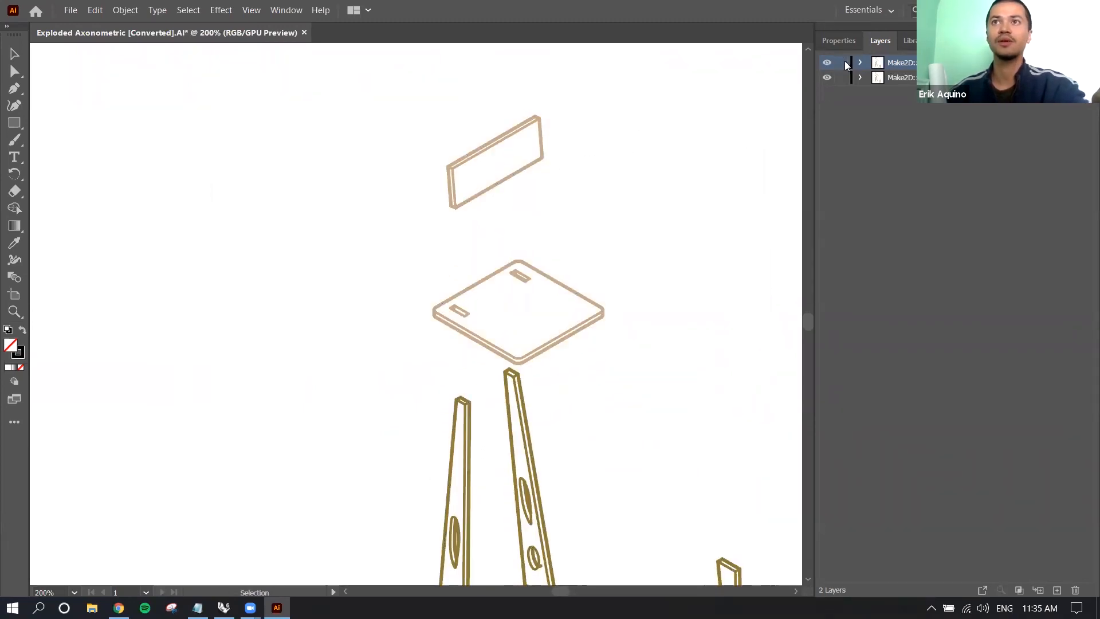
# Step: Select everything on the upper Make2D layer, which holds the outlines, and set its stroke weight to 3 pt
pyautogui.click(1080, 63)
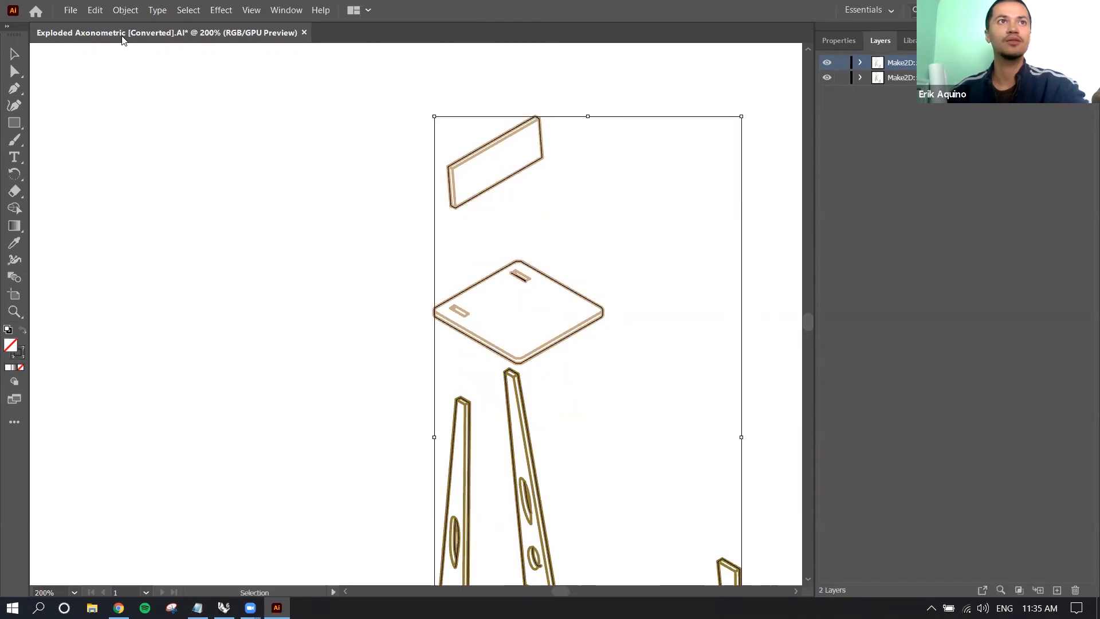
pyautogui.click(845, 42)
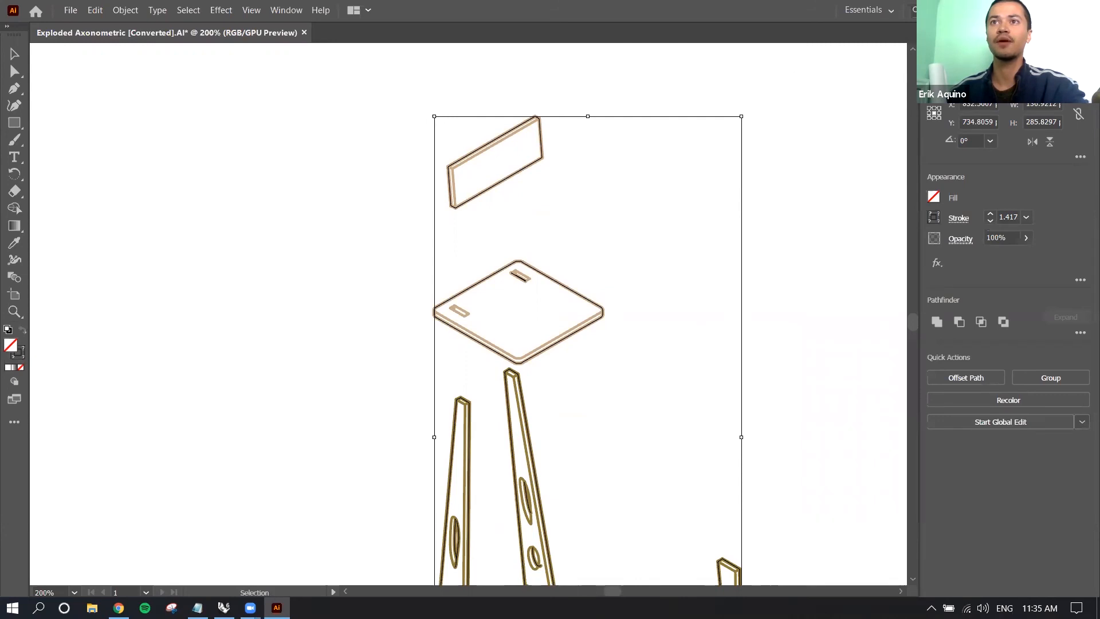
pyautogui.click(994, 213)
pyautogui.click(994, 213)
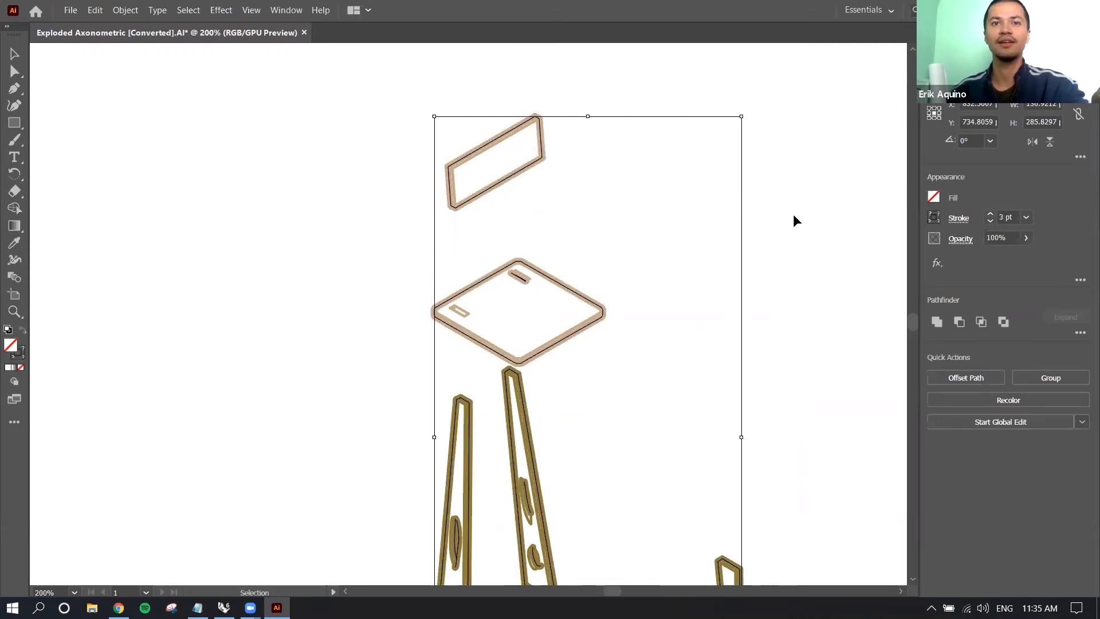
pyautogui.press('a')
pyautogui.hotkey('ctrl', '-')
pyautogui.hotkey('ctrl', '-')
pyautogui.hotkey('ctrl', '-')
pyautogui.press('v')
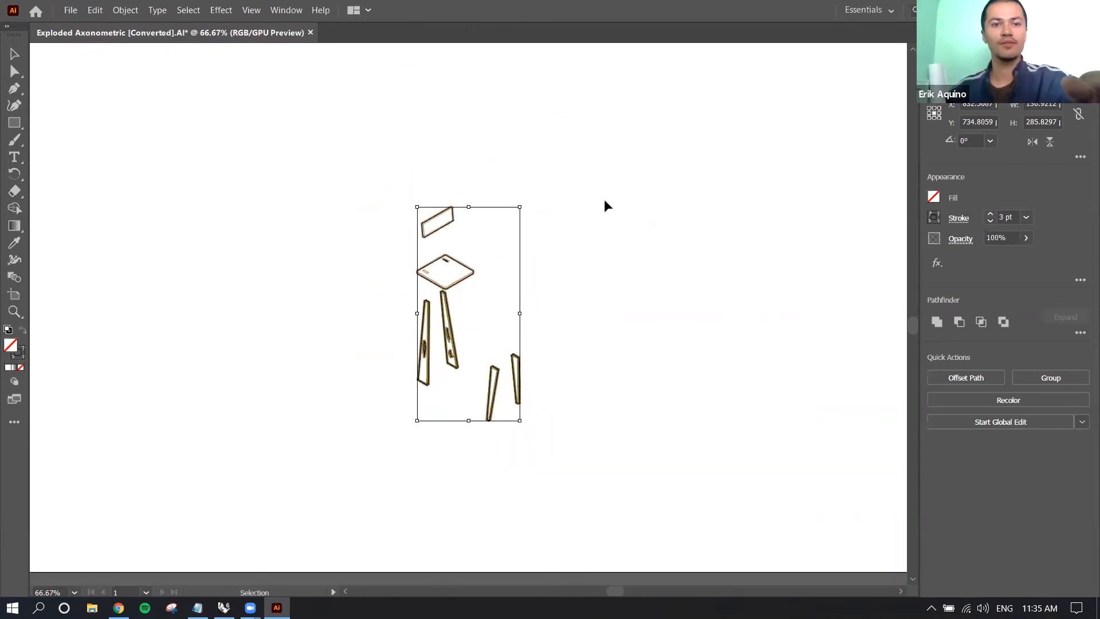